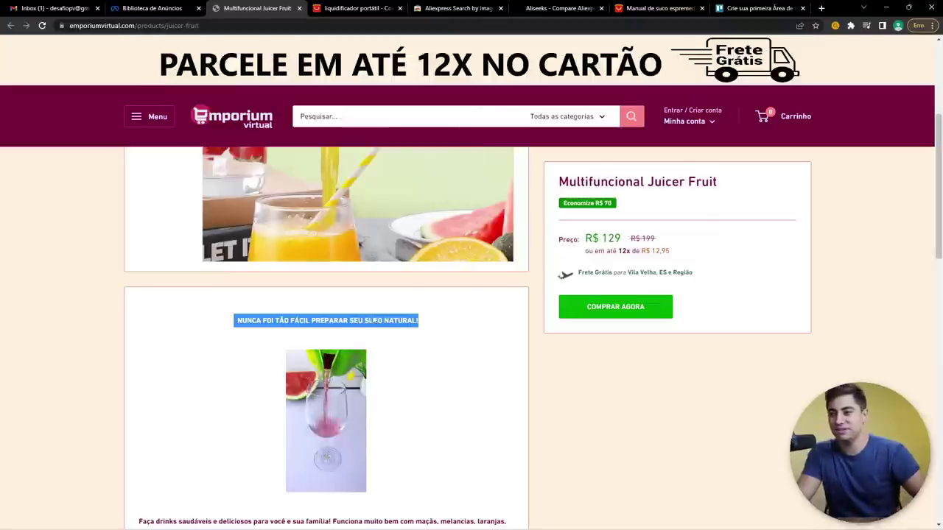
# Step: Review the Multifuncional Juicer Fruit page's headline and description, along with its Facebook ad and the matching AliExpress listing
pyautogui.tripleClick(376, 319)
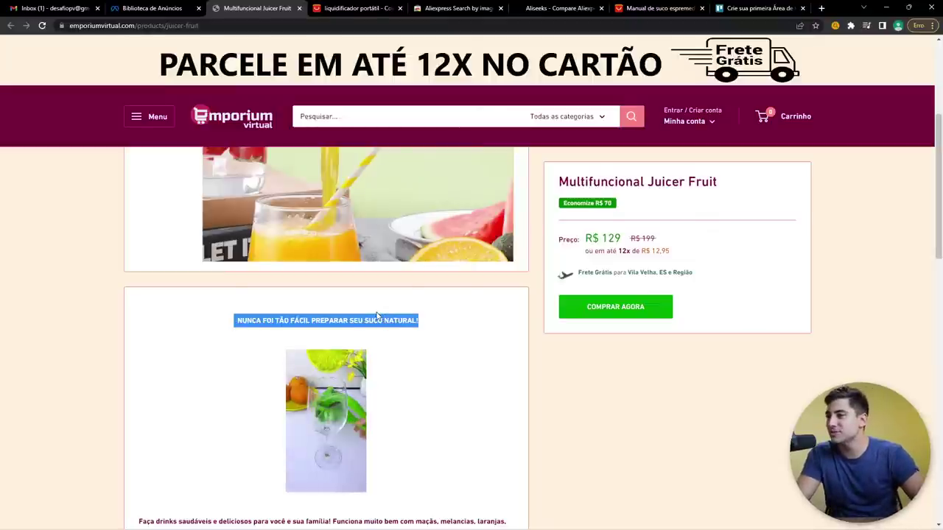
pyautogui.scroll(-3, 226, 332)
pyautogui.tripleClick(226, 332)
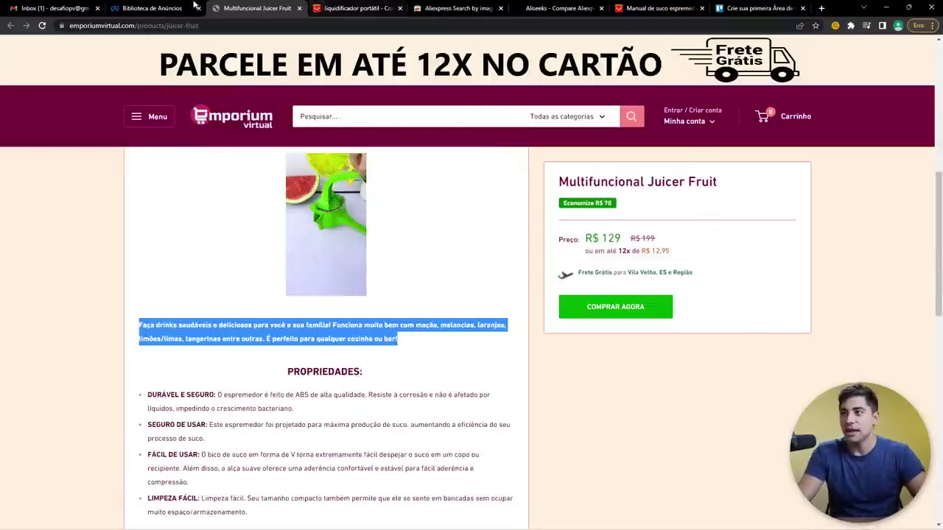
pyautogui.click(194, 8)
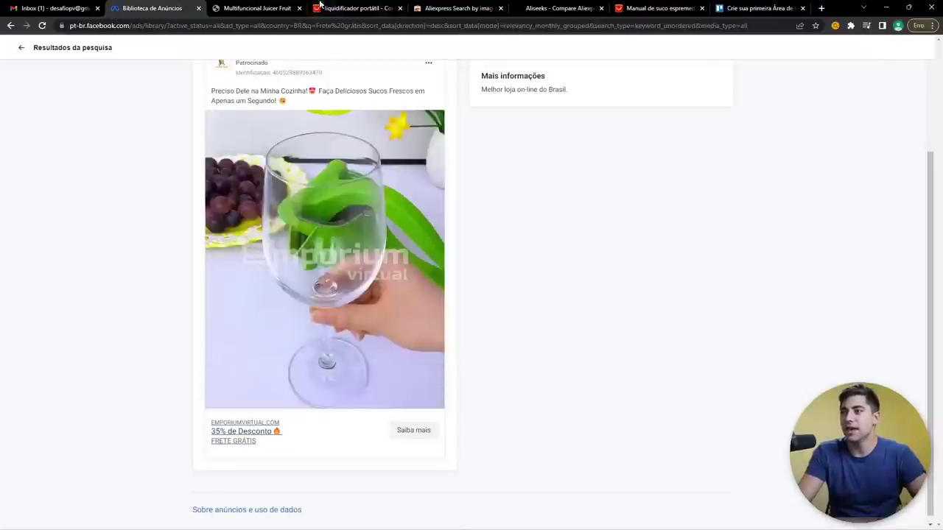
pyautogui.click(784, 7)
pyautogui.click(663, 7)
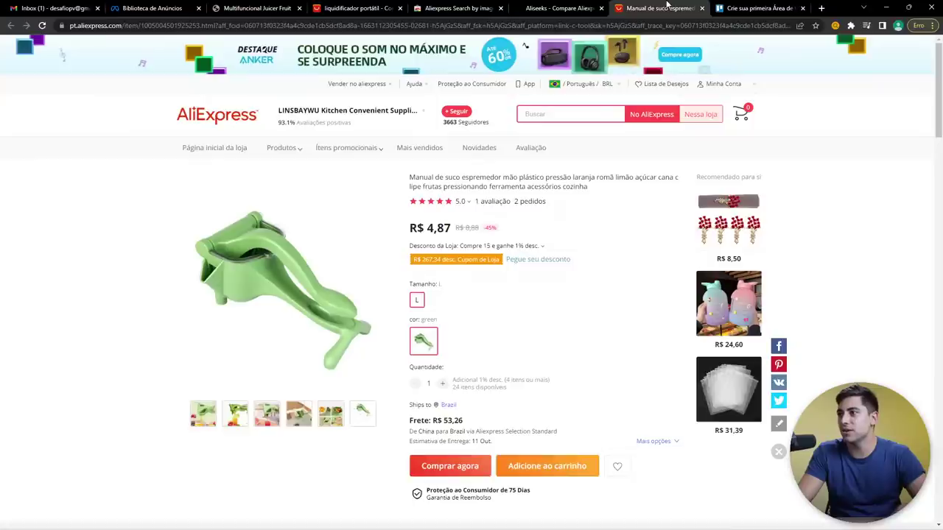
# Step: Switch to Trello and finish the workspace setup without a custom name or invitations, declining the free Premium trial
pyautogui.click(759, 8)
pyautogui.click(410, 242)
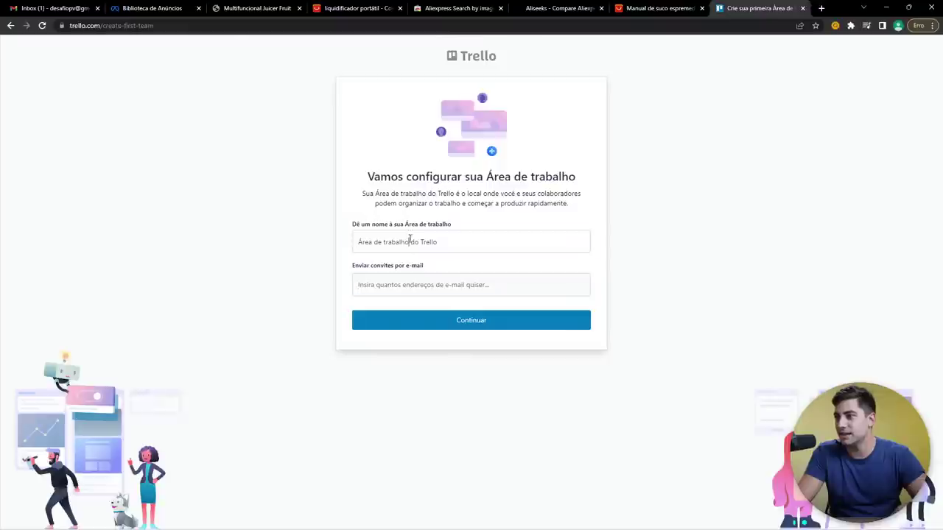
pyautogui.click(405, 288)
pyautogui.click(469, 322)
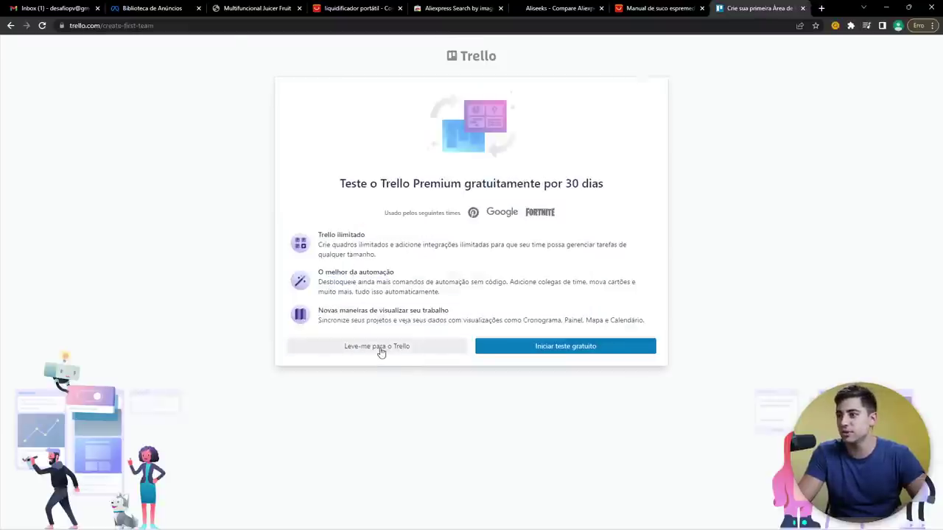
pyautogui.click(381, 352)
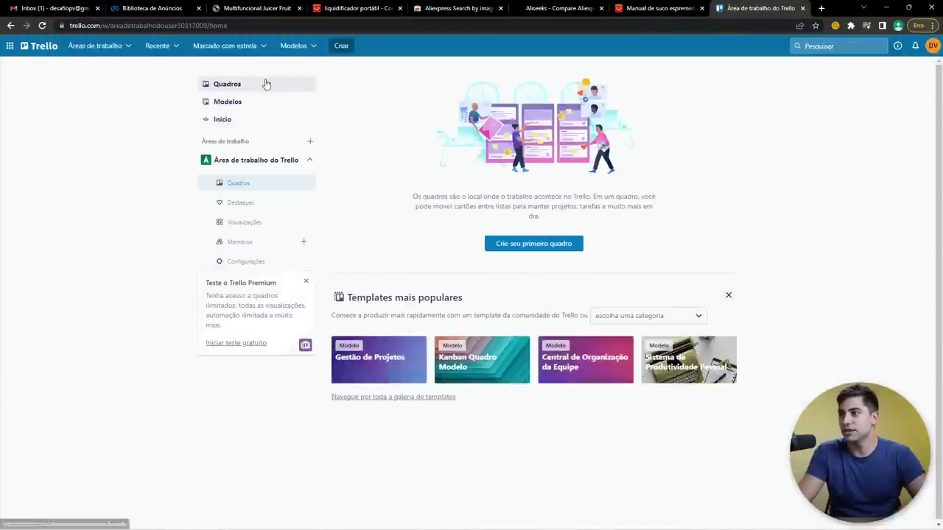
# Step: Create a first Trello board titled "Esteira de Produtos"
pyautogui.click(553, 245)
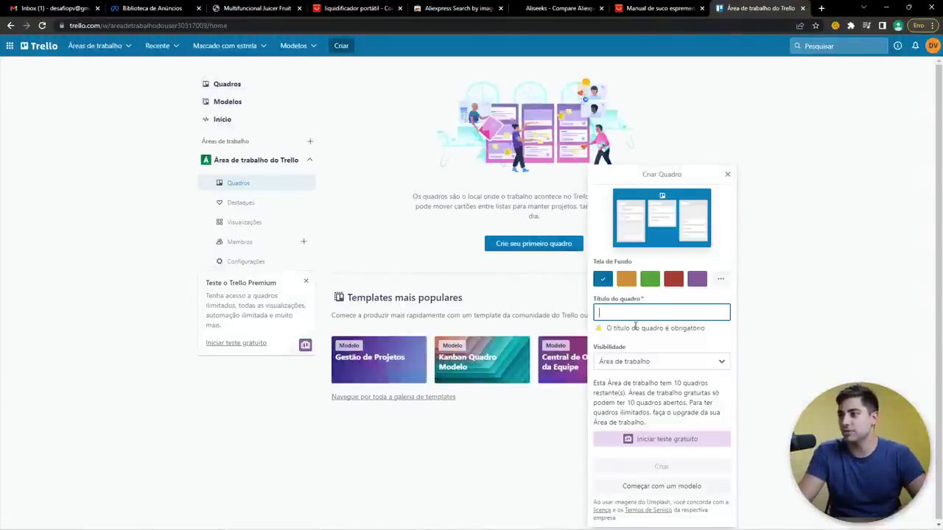
pyautogui.write('Esteira d')
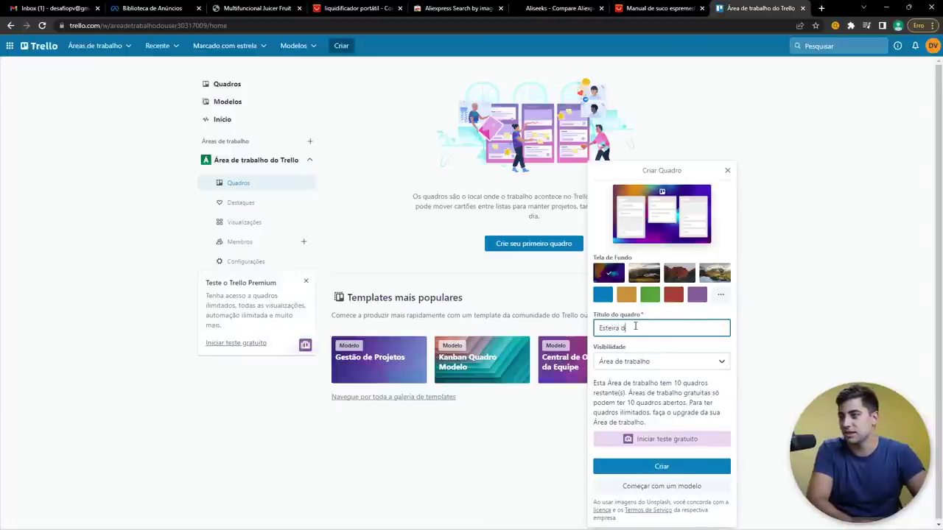
pyautogui.write('e Produtos')
pyautogui.press('Return')
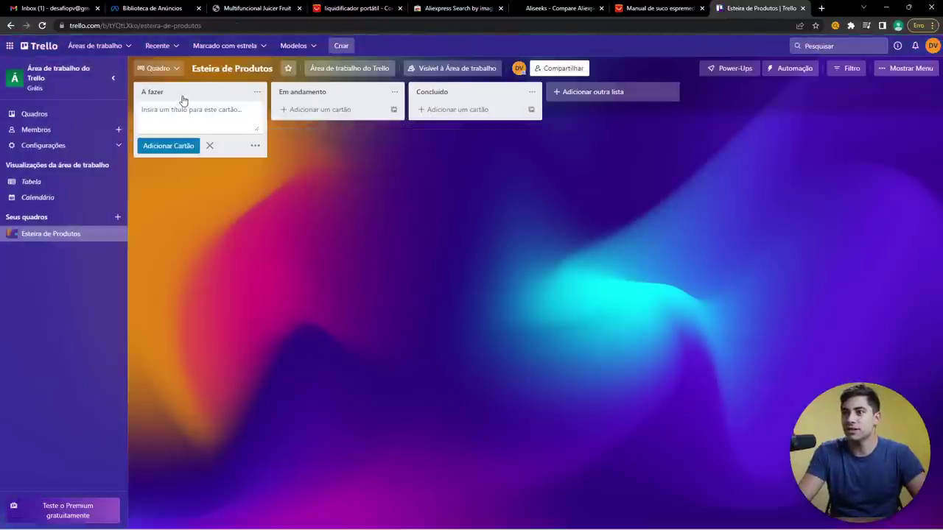
# Step: Rename the "A fazer" list as "Produtos Potenciais:"
pyautogui.click(184, 94)
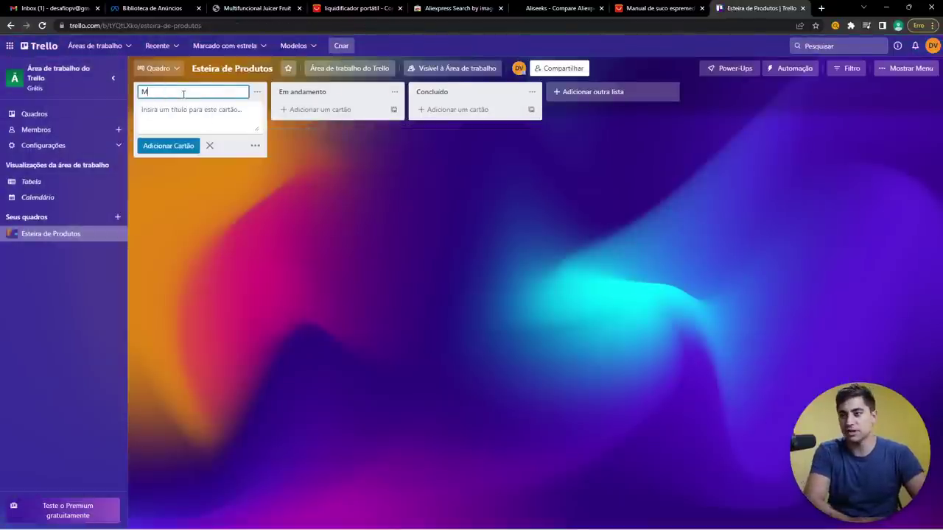
pyautogui.write('Produtos Po')
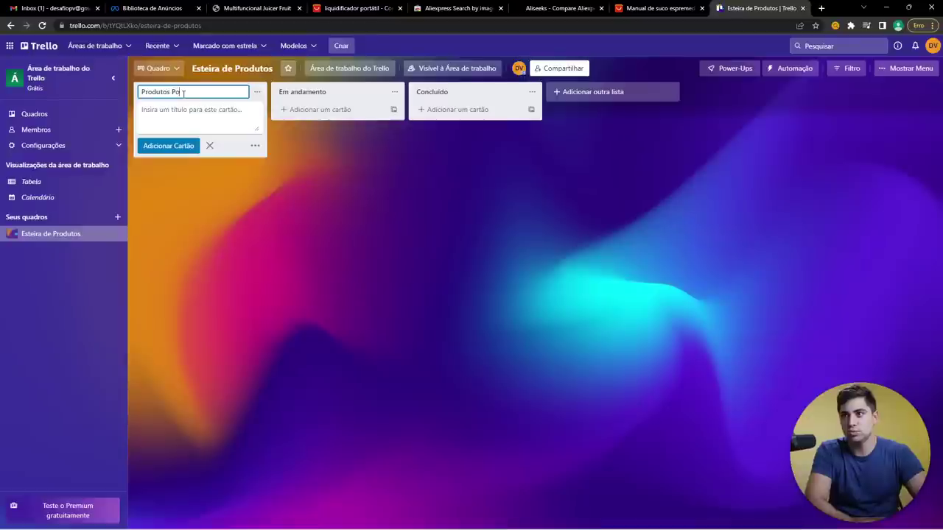
pyautogui.write('tenciais:')
pyautogui.press('Return')
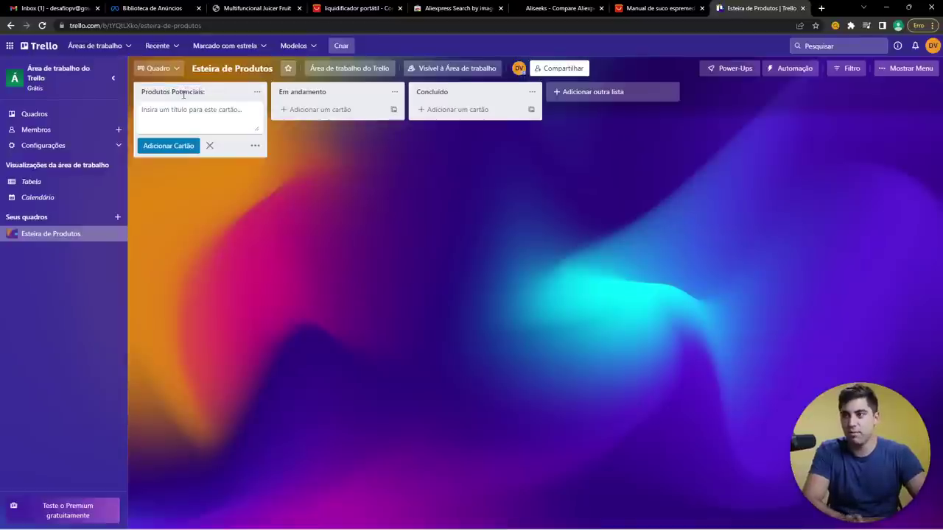
# Step: Capture a screenshot of the green juicer's main photo on its AliExpress product page
pyautogui.click(654, 8)
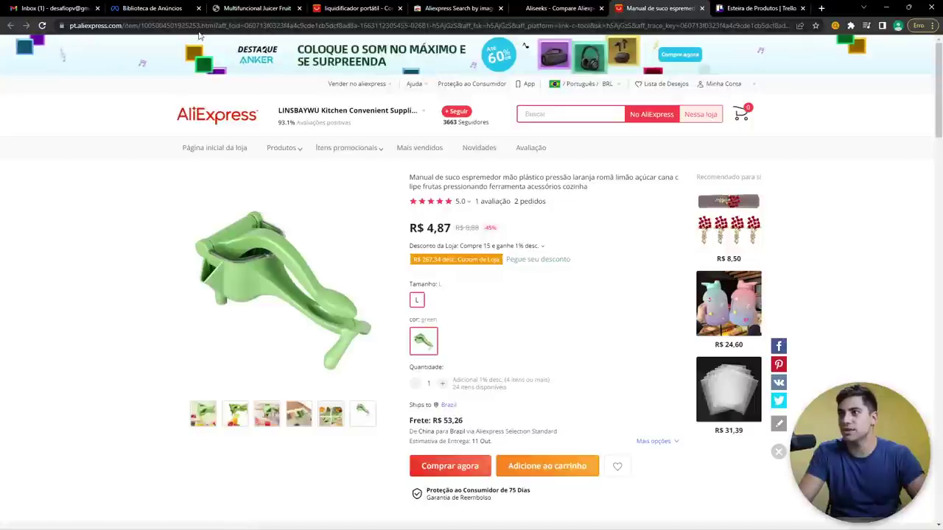
pyautogui.press('Print')
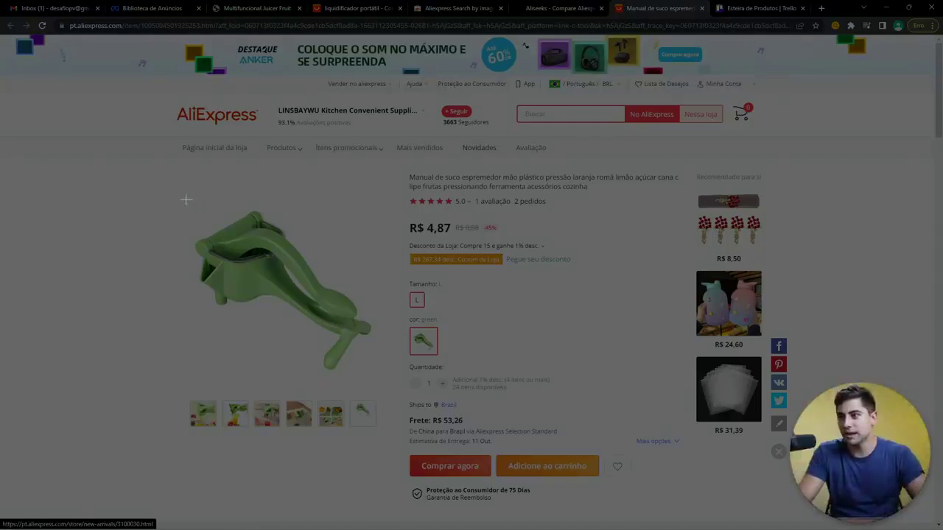
pyautogui.moveTo(186, 199); pyautogui.dragTo(384, 374)
# Step: Add a card titled "Espremedor de Suco" to the "Produtos Potenciais:" list in Trello
pyautogui.click(735, 7)
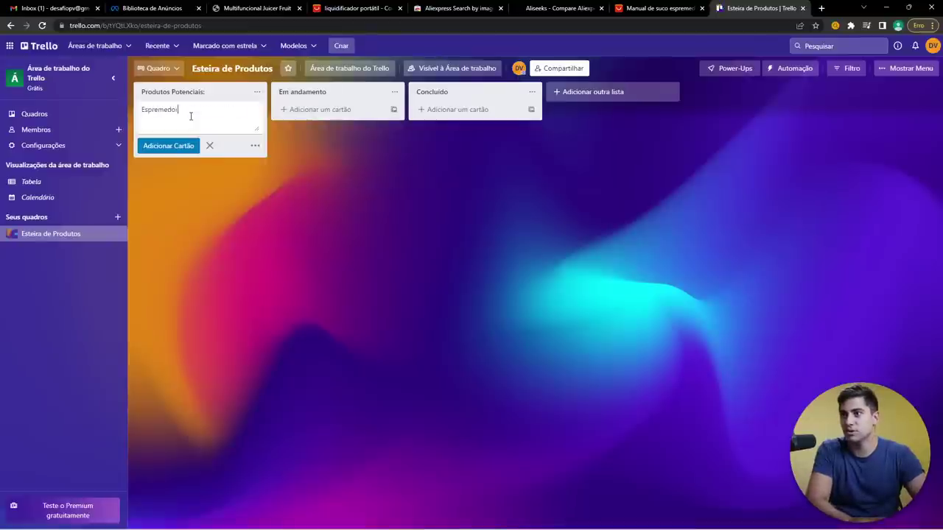
pyautogui.write('o')
pyautogui.press('Return')
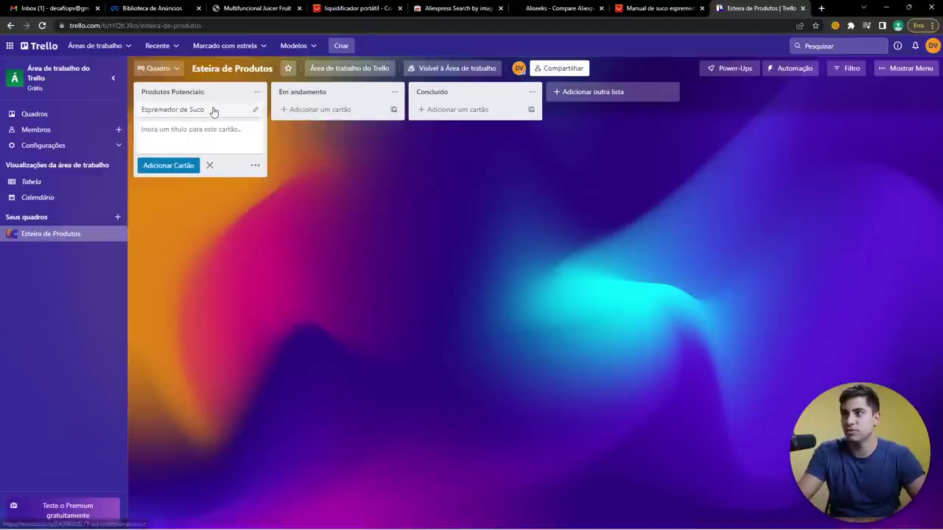
# Step: Open the "Espremedor de Suco" card and attach the captured juicer photo as its cover image
pyautogui.click(211, 110)
pyautogui.hotkey('ctrl', 'v')
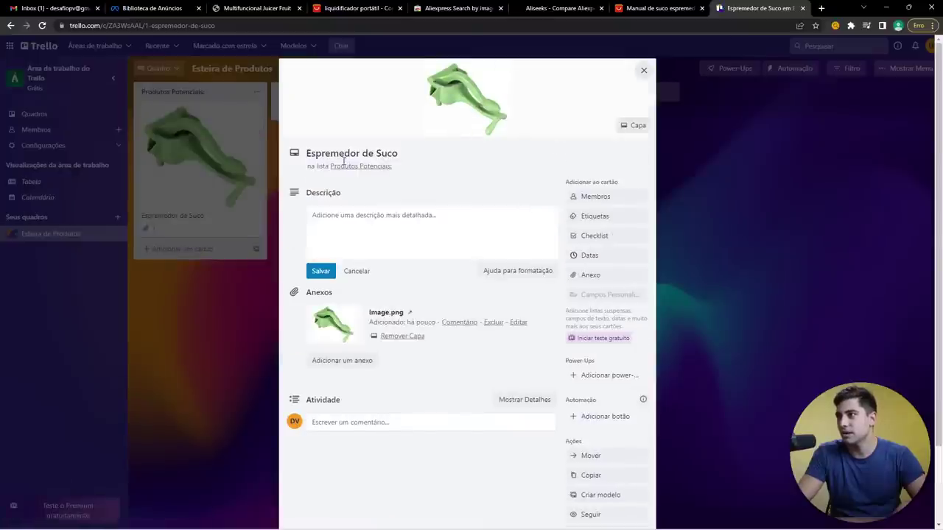
pyautogui.click(332, 290)
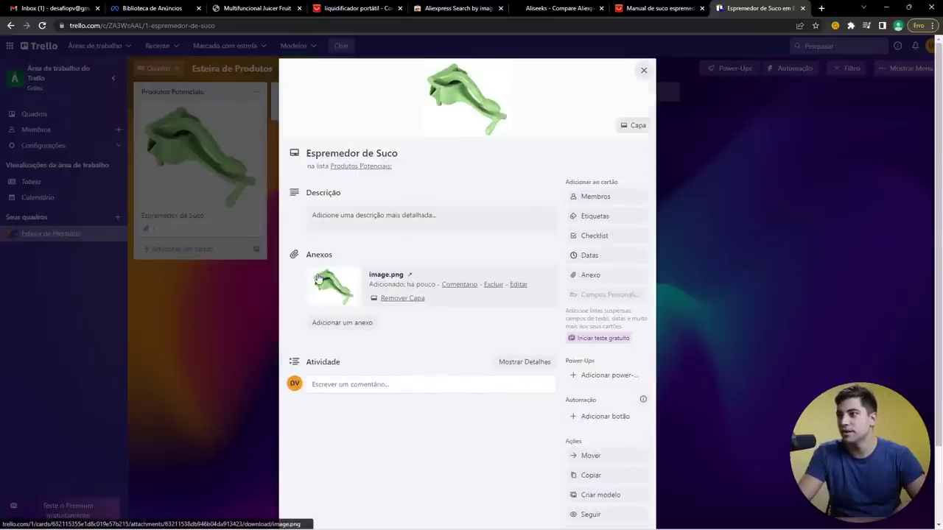
# Step: Save the juicer's AliExpress link as the card's description, and return to the board with the workspace sidebar collapsed
pyautogui.click(658, 8)
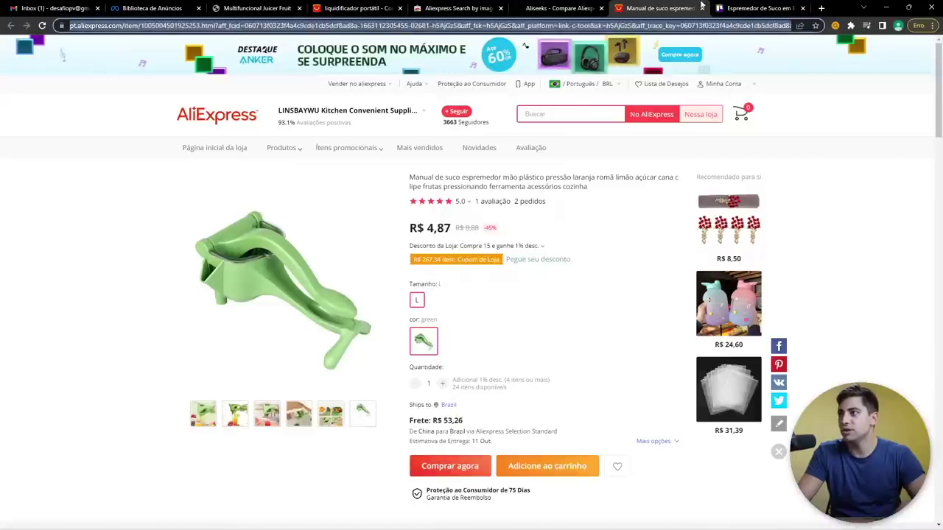
pyautogui.click(759, 8)
pyautogui.click(345, 228)
pyautogui.hotkey('ctrl', 'v')
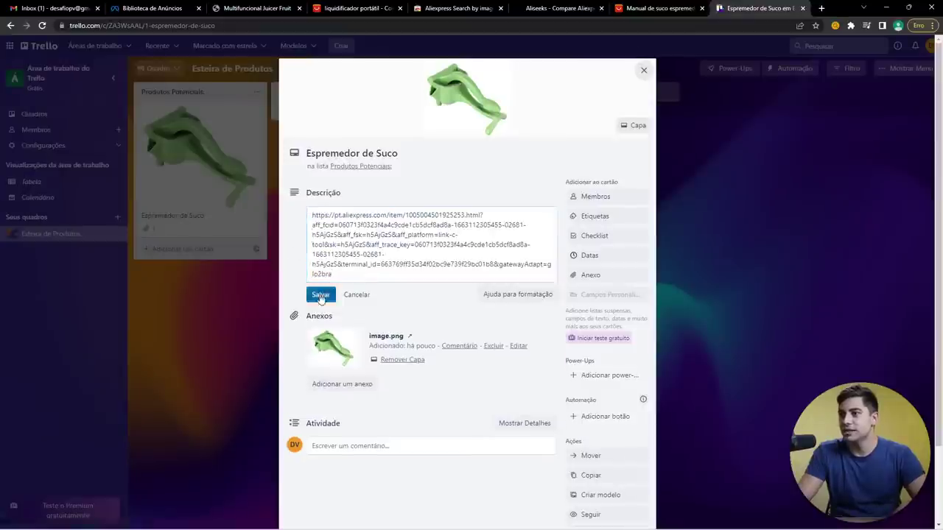
pyautogui.click(320, 294)
pyautogui.click(172, 327)
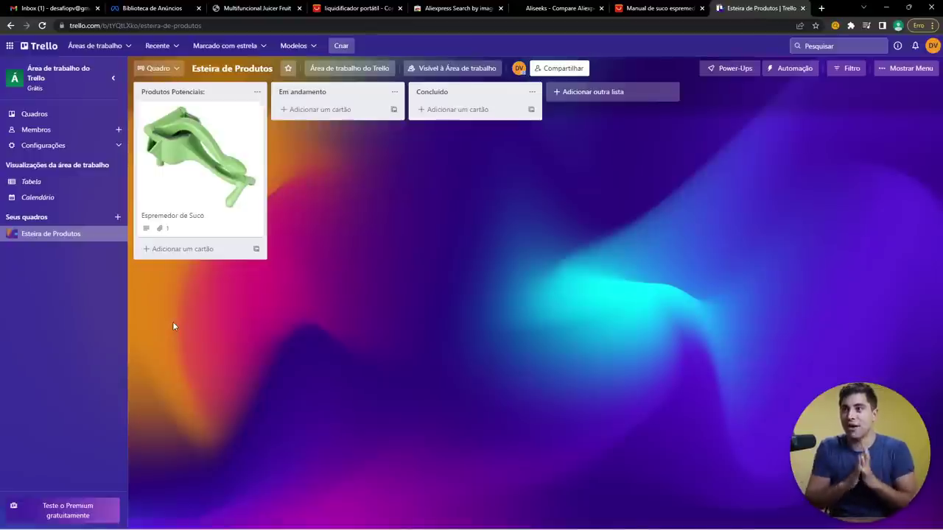
pyautogui.click(113, 78)
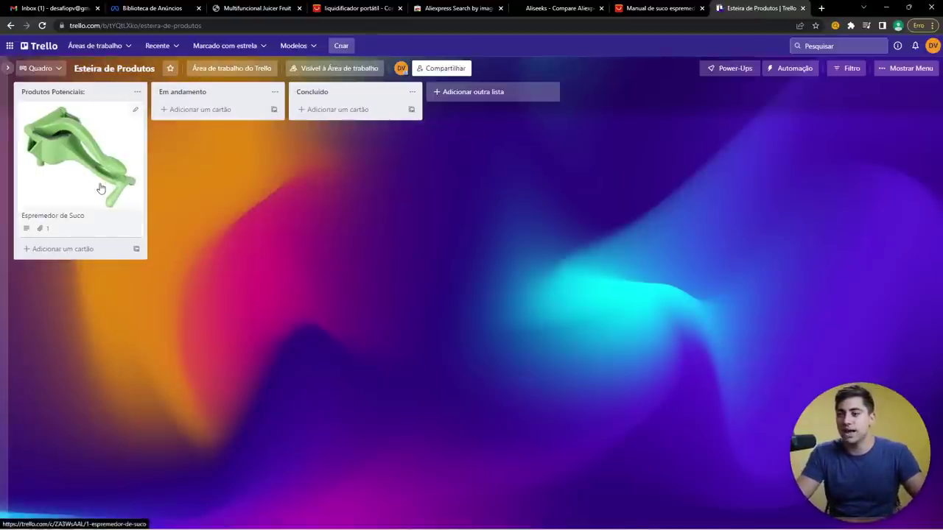
# Step: Go back to the "Frete grátis" results in the Facebook Ad Library and play the Elegant Churrasco fish scaler video ad
pyautogui.click(152, 8)
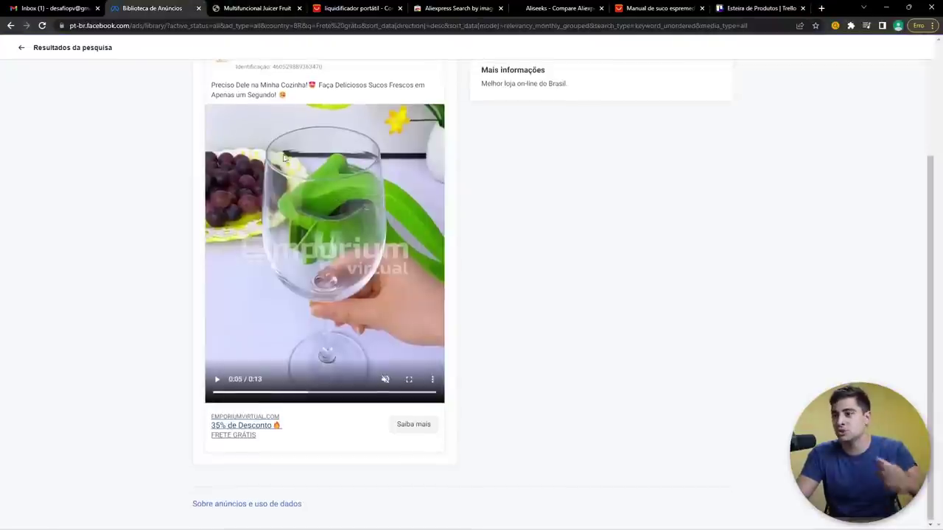
pyautogui.scroll(2, 52, 65)
pyautogui.click(22, 49)
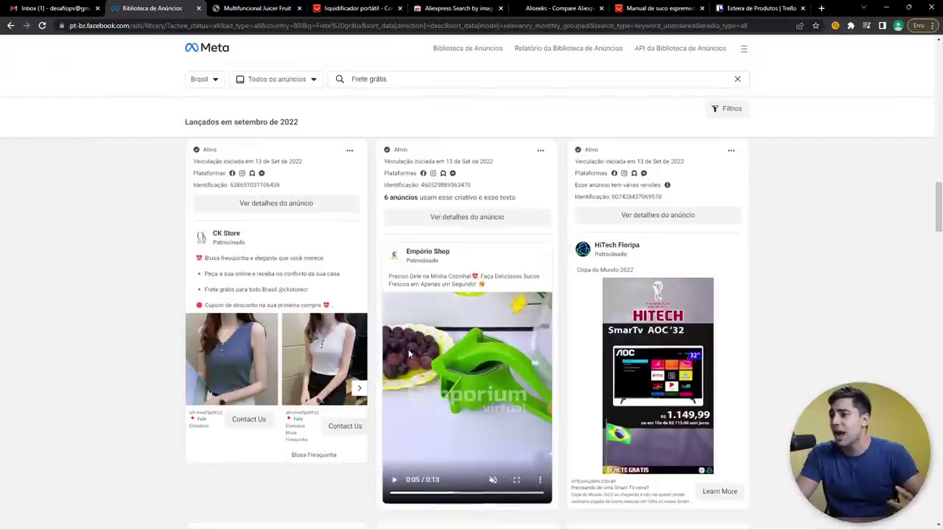
pyautogui.scroll(-2, 409, 356)
pyautogui.scroll(-3, 435, 355)
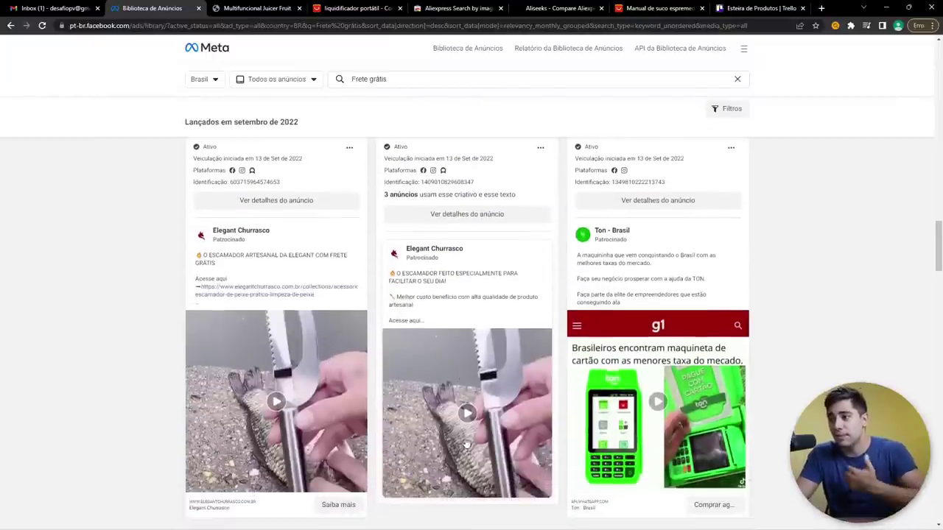
pyautogui.click(466, 416)
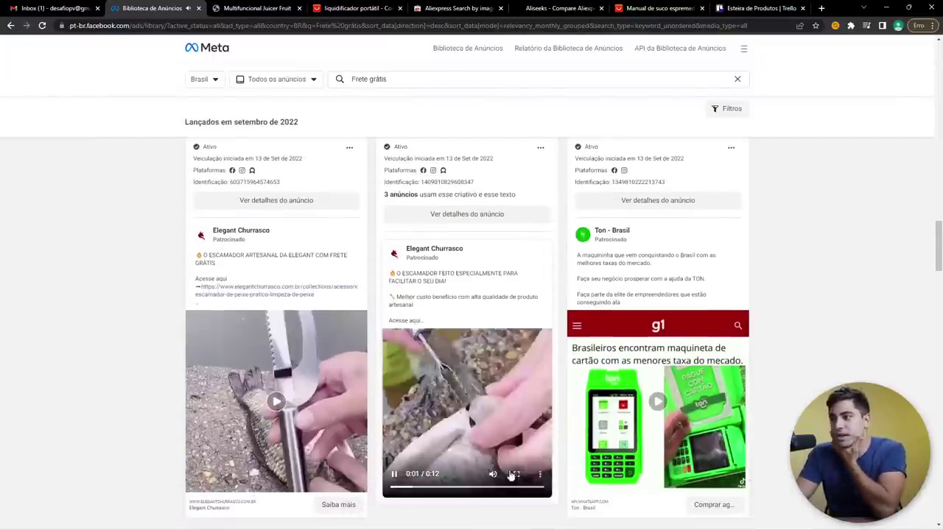
pyautogui.moveTo(489, 478)
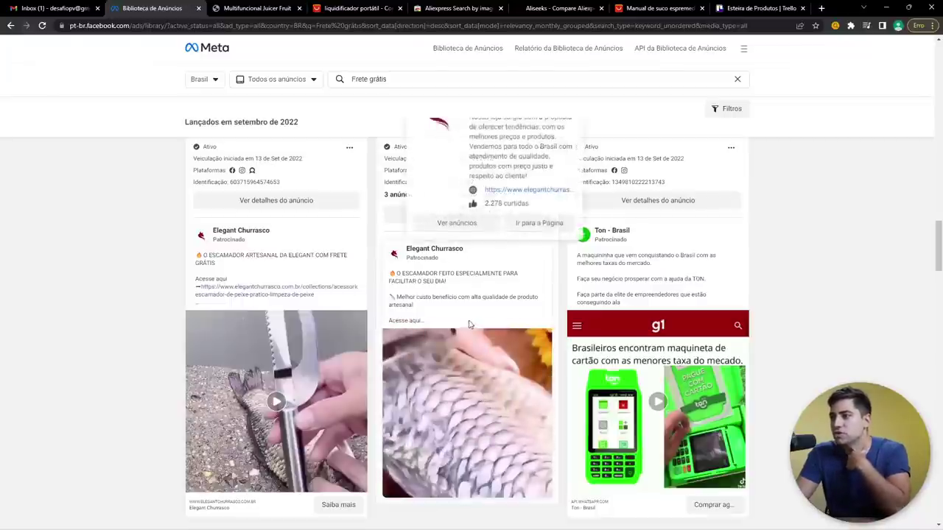
# Step: Watch parts of the Intensa Mulher "Batom Matte Handaiyan" video ad muted, check how many ads use it, and browse further results
pyautogui.scroll(-8, 479, 332)
pyautogui.scroll(1, 648, 324)
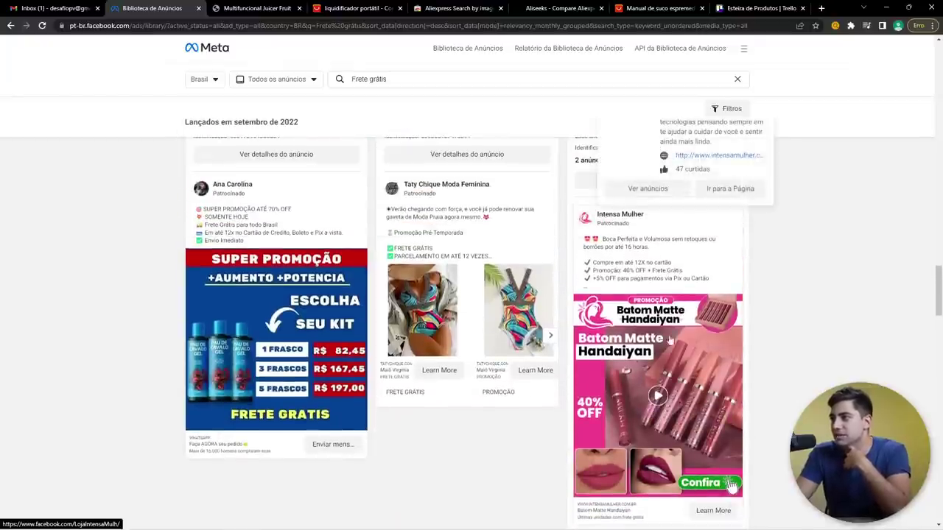
pyautogui.click(658, 398)
pyautogui.click(683, 473)
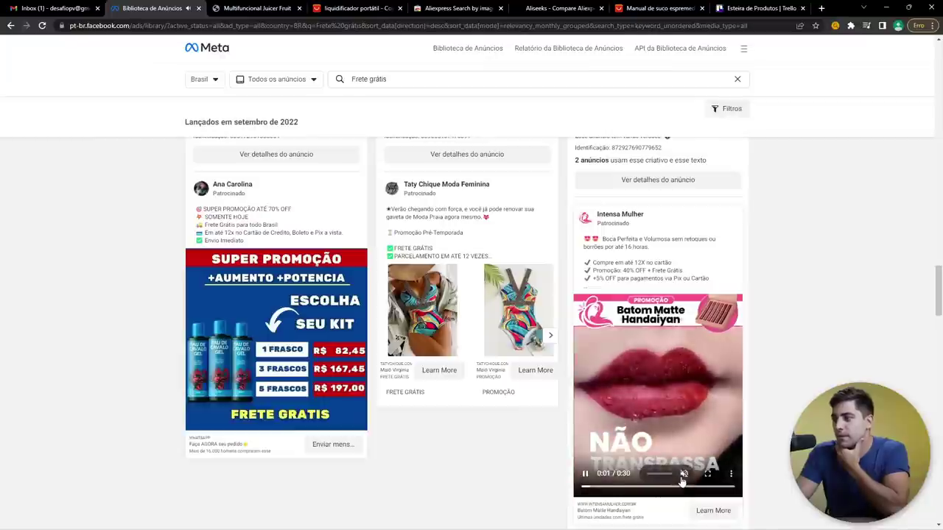
pyautogui.click(624, 487)
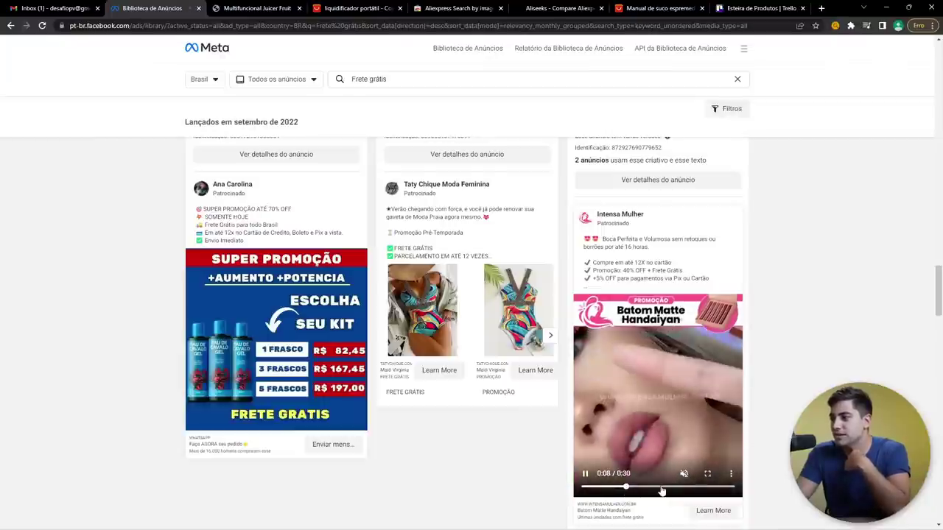
pyautogui.click(661, 487)
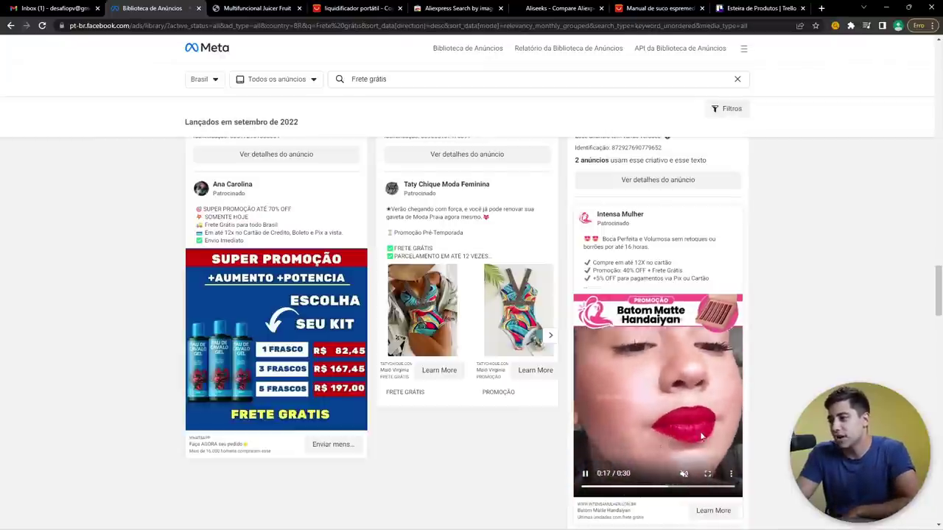
pyautogui.click(701, 437)
pyautogui.scroll(-4, 618, 331)
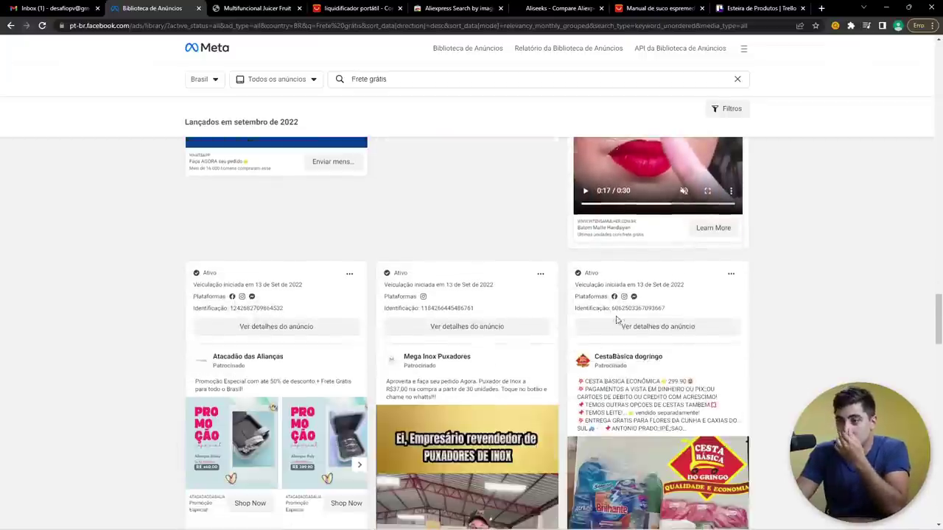
pyautogui.scroll(5, 617, 320)
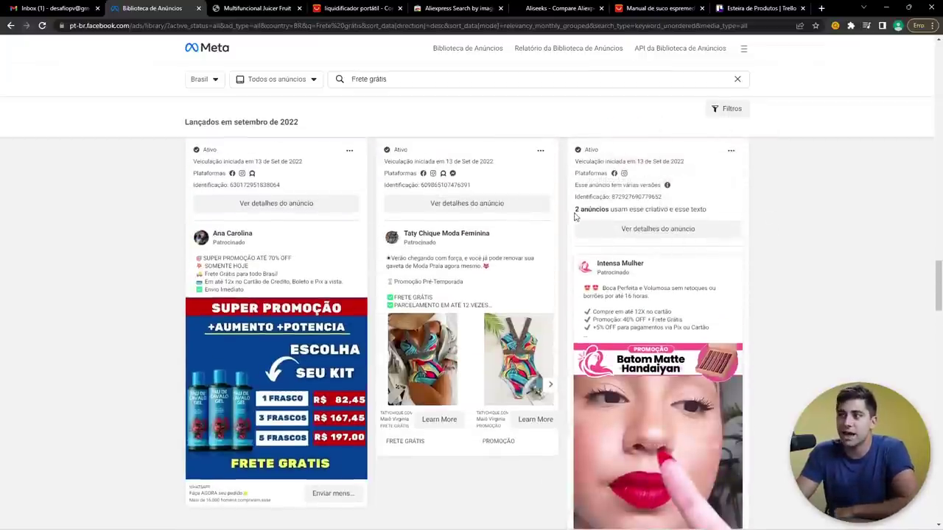
pyautogui.scroll(-15, 527, 260)
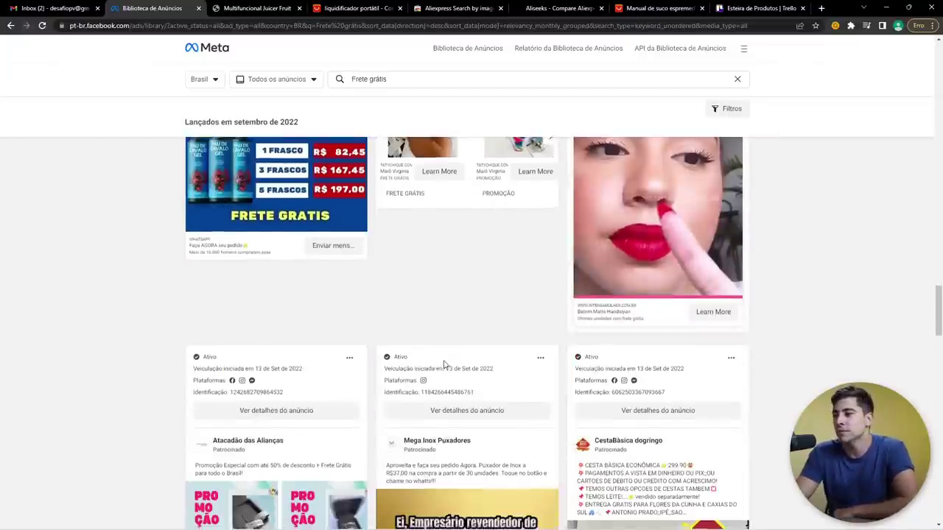
# Step: Look through more "Frete grátis" ads launched in September 2022 for promising physical products to dropship
pyautogui.scroll(-15, 447, 361)
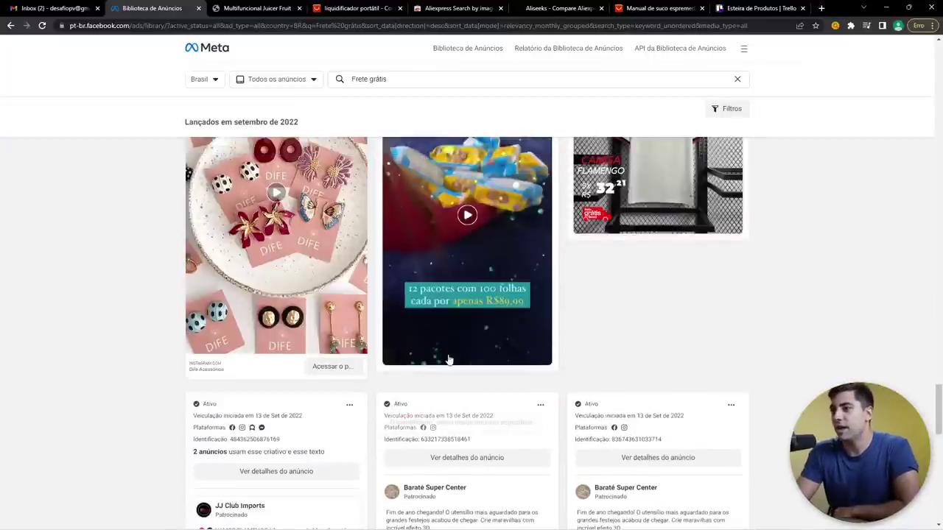
pyautogui.scroll(-15, 443, 366)
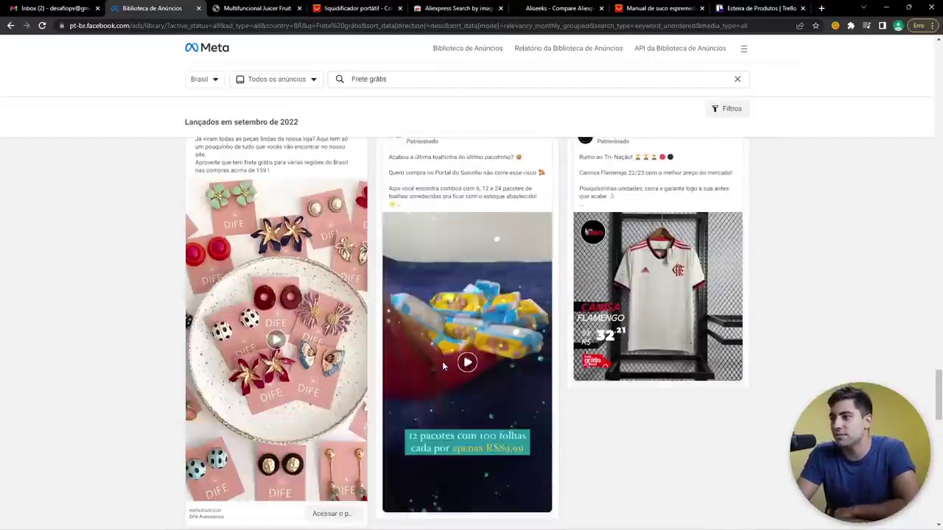
pyautogui.scroll(-15, 445, 363)
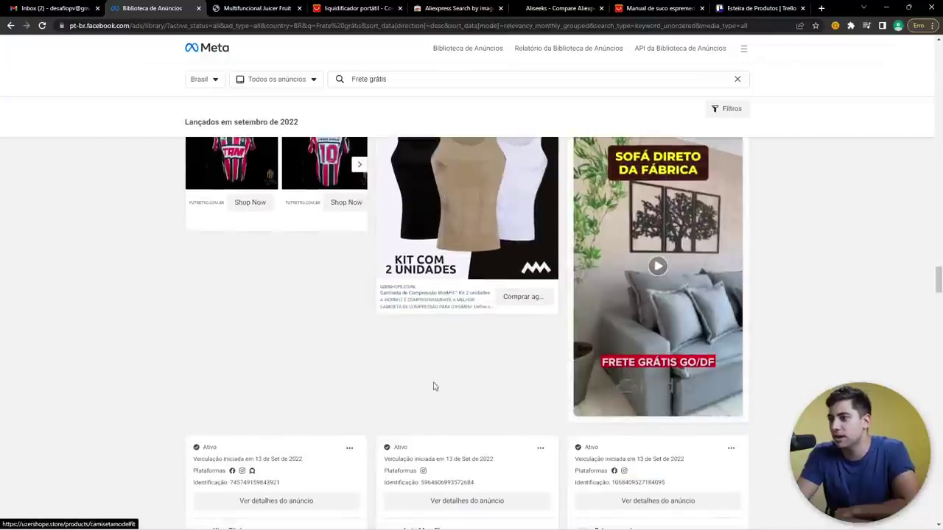
pyautogui.scroll(-10, 442, 368)
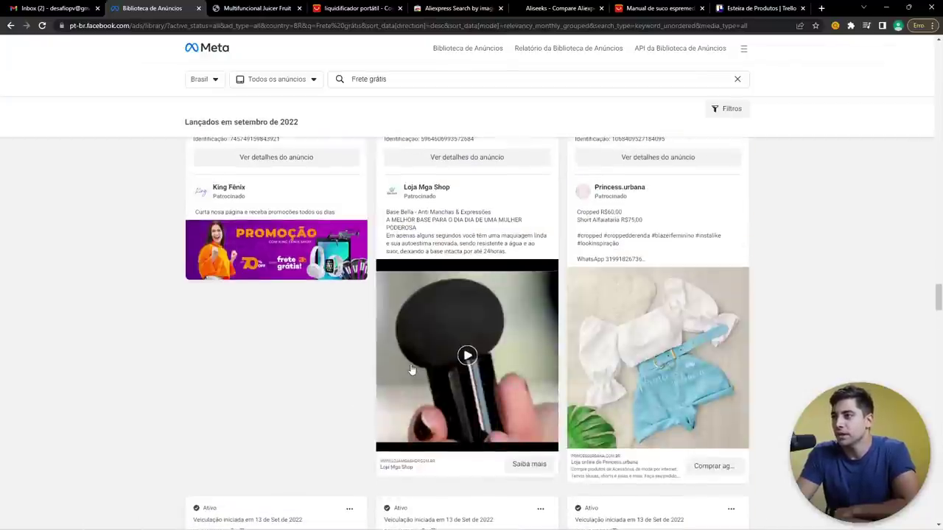
pyautogui.scroll(-5, 493, 373)
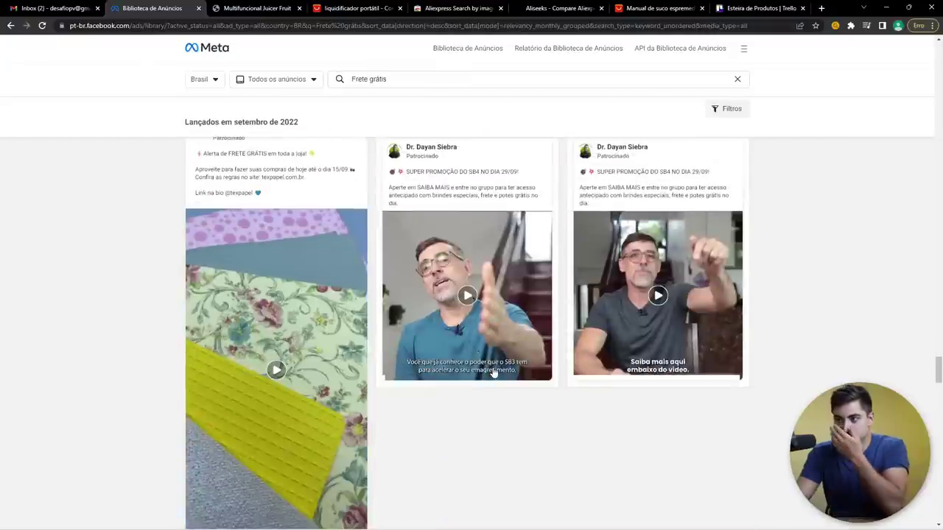
pyautogui.scroll(4, 494, 372)
pyautogui.scroll(2, 493, 361)
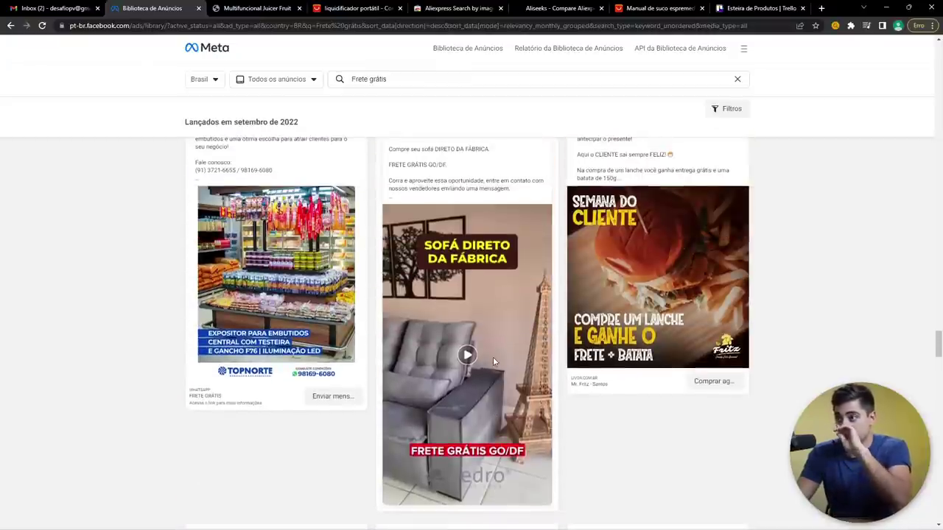
pyautogui.scroll(-15, 493, 361)
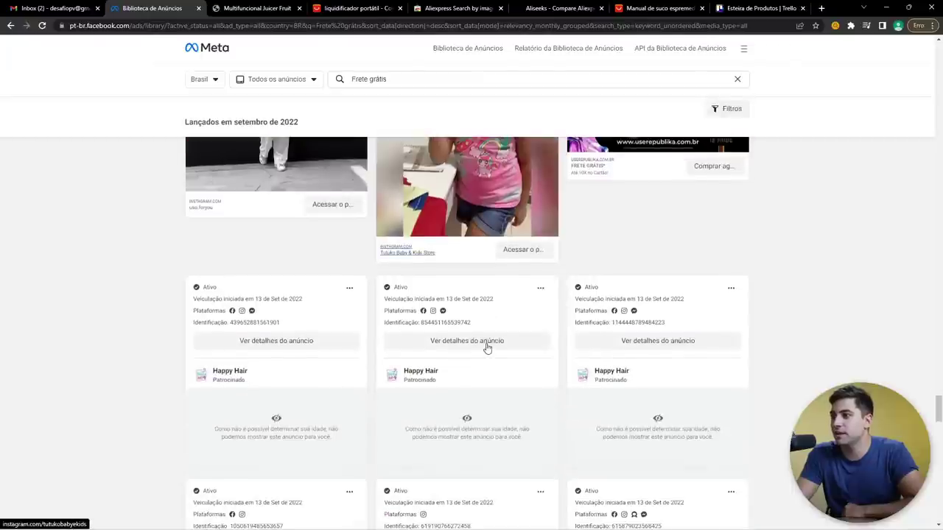
pyautogui.scroll(-6, 486, 349)
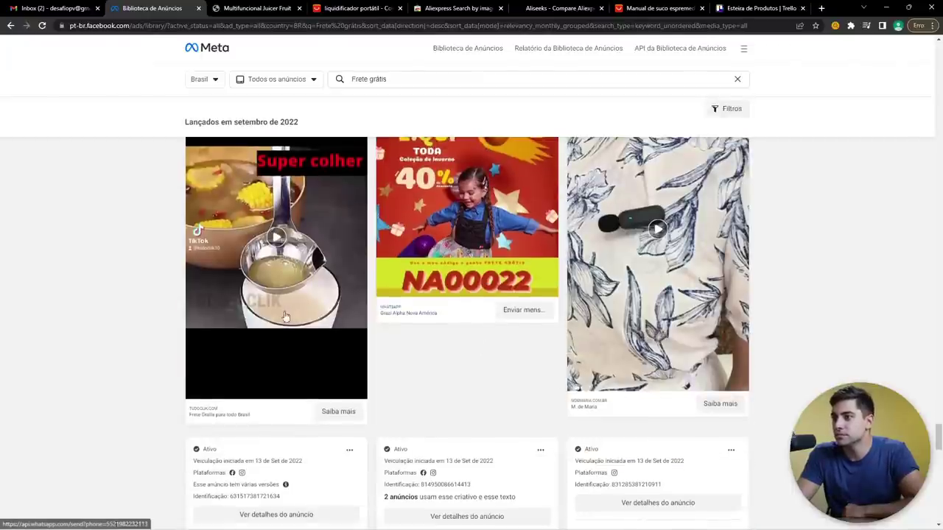
pyautogui.scroll(2, 259, 303)
pyautogui.scroll(1, 255, 295)
pyautogui.scroll(-7, 442, 339)
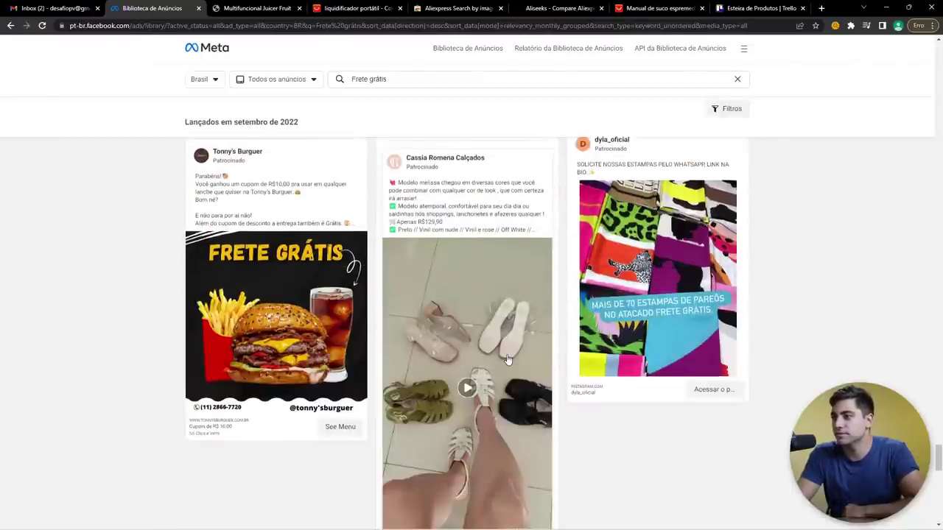
pyautogui.scroll(-10, 472, 361)
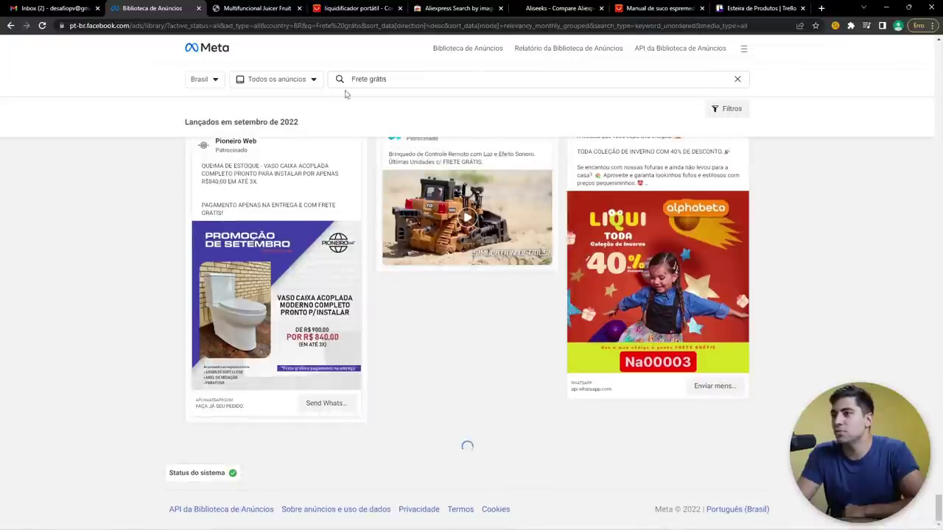
# Step: Search the ad library for "50% de desconto" in place of the current keyword
pyautogui.click(355, 78)
pyautogui.write('50')
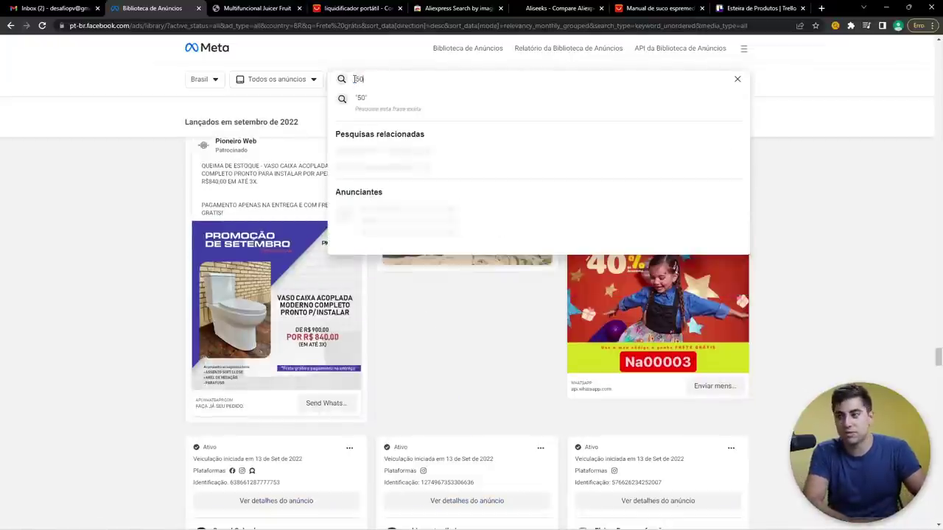
pyautogui.write('% de desconto')
pyautogui.press('Return')
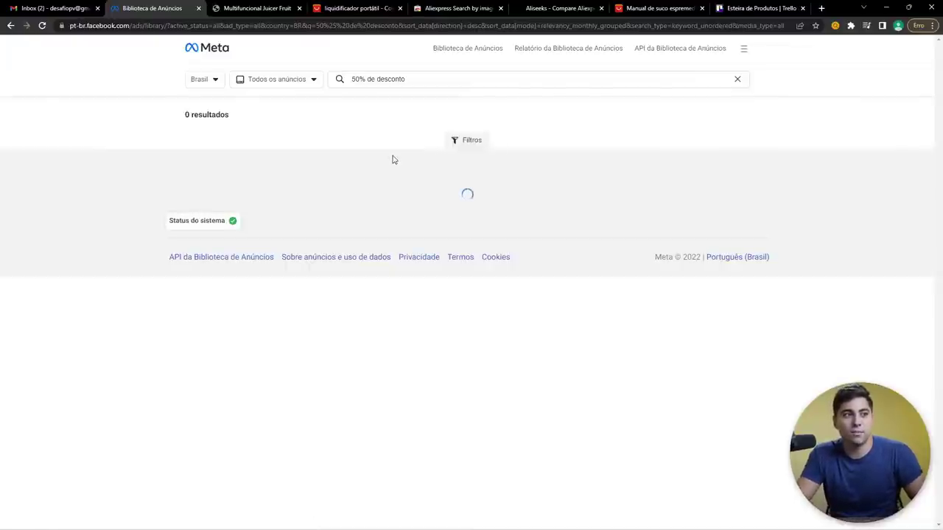
# Step: Browse the "50% de desconto" results for product ads and examine the Zarp Mix wireless earbuds ad
pyautogui.scroll(-10, 384, 258)
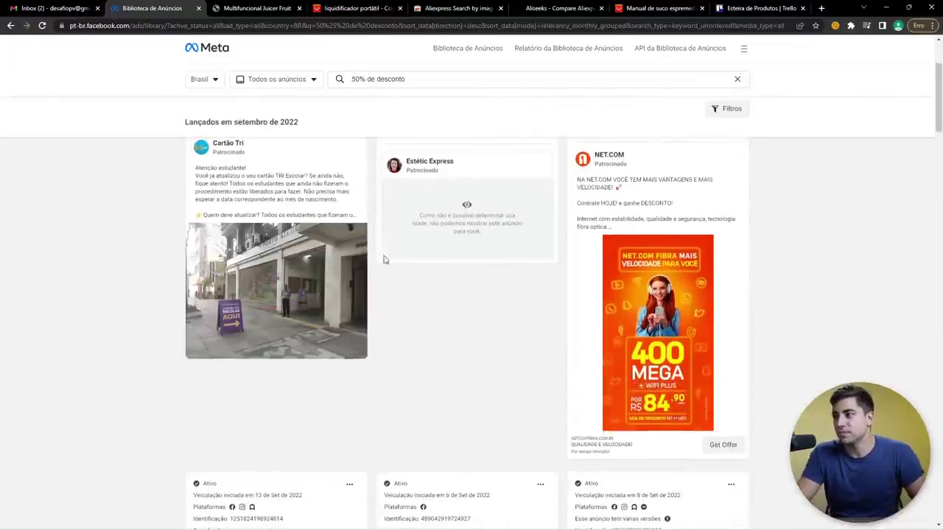
pyautogui.scroll(-10, 388, 270)
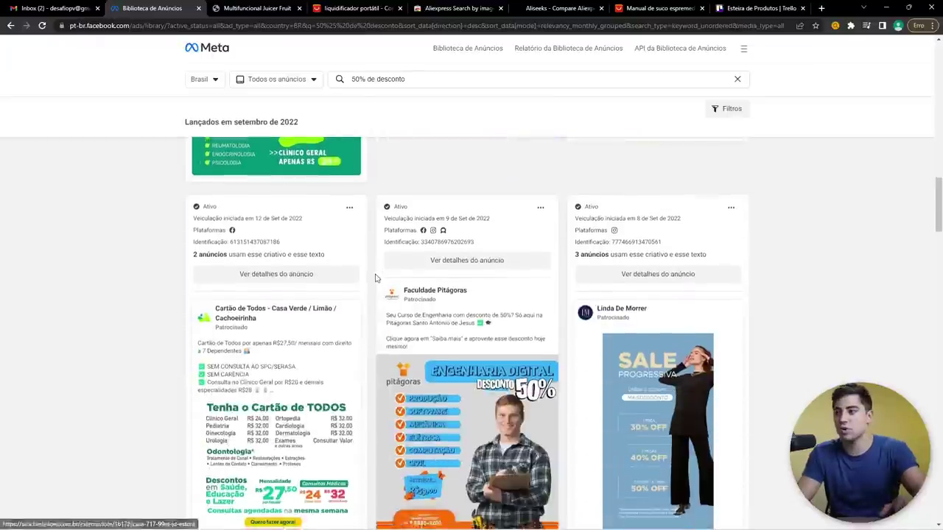
pyautogui.scroll(-10, 374, 279)
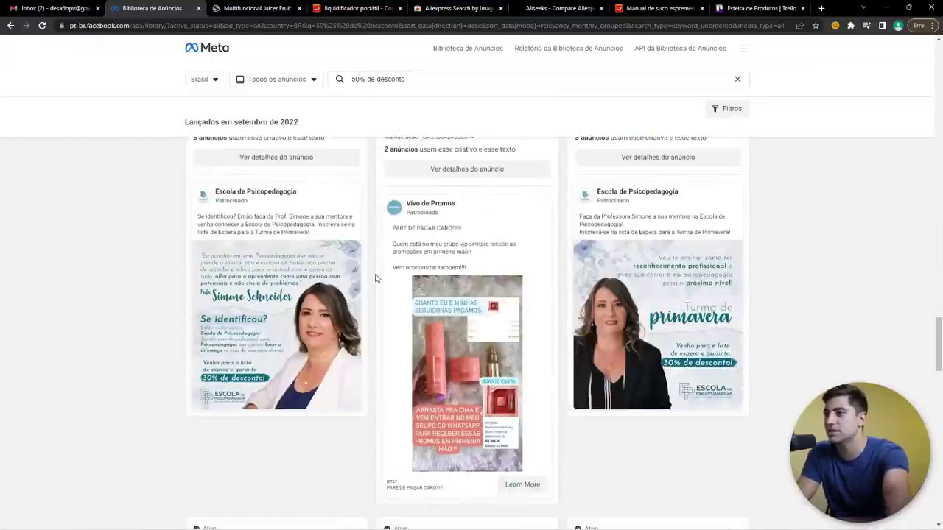
pyautogui.scroll(-10, 374, 280)
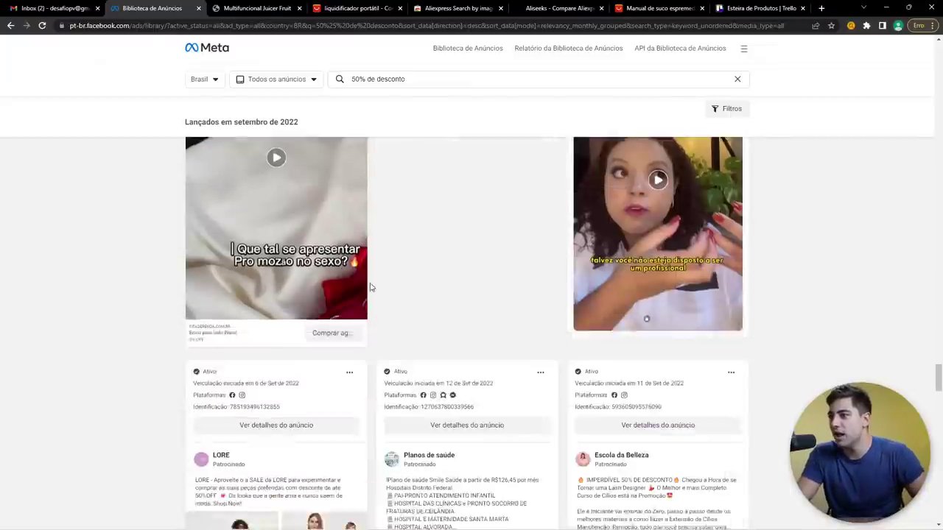
pyautogui.scroll(-10, 442, 317)
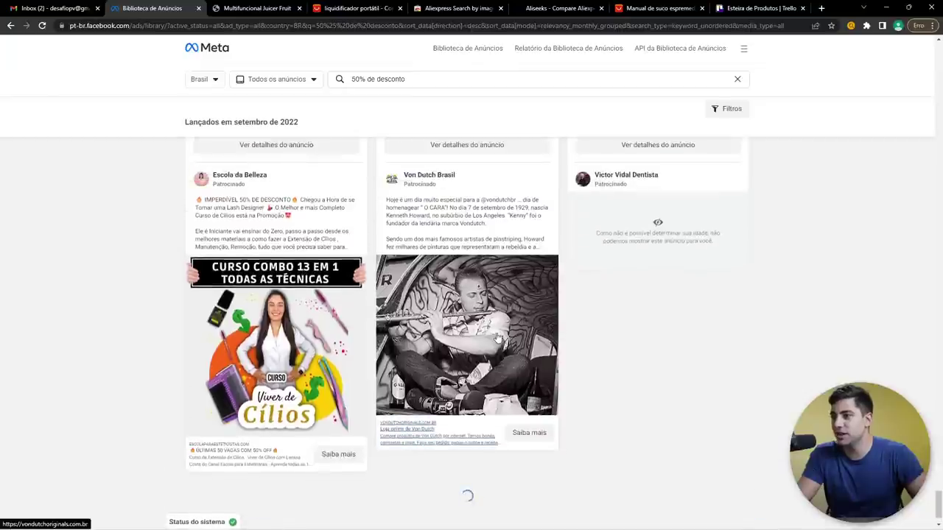
pyautogui.scroll(-1, 541, 317)
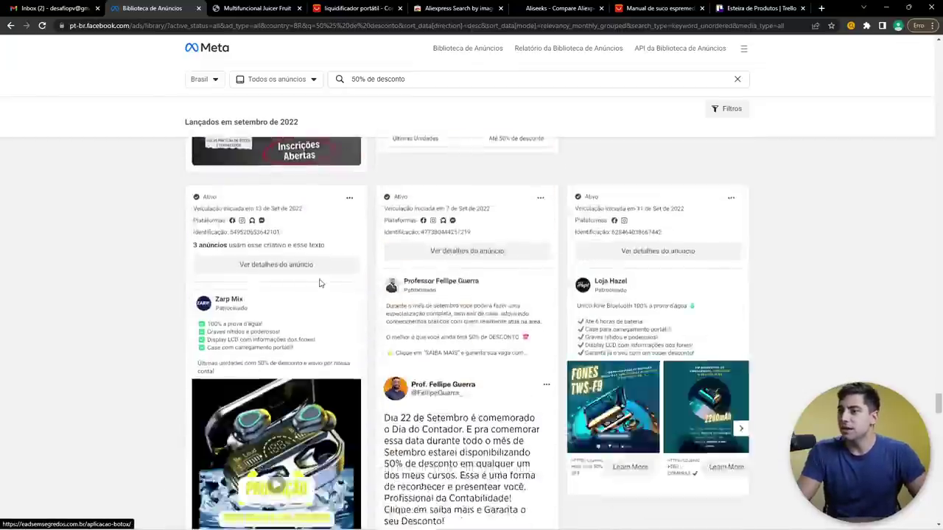
pyautogui.scroll(-8, 495, 316)
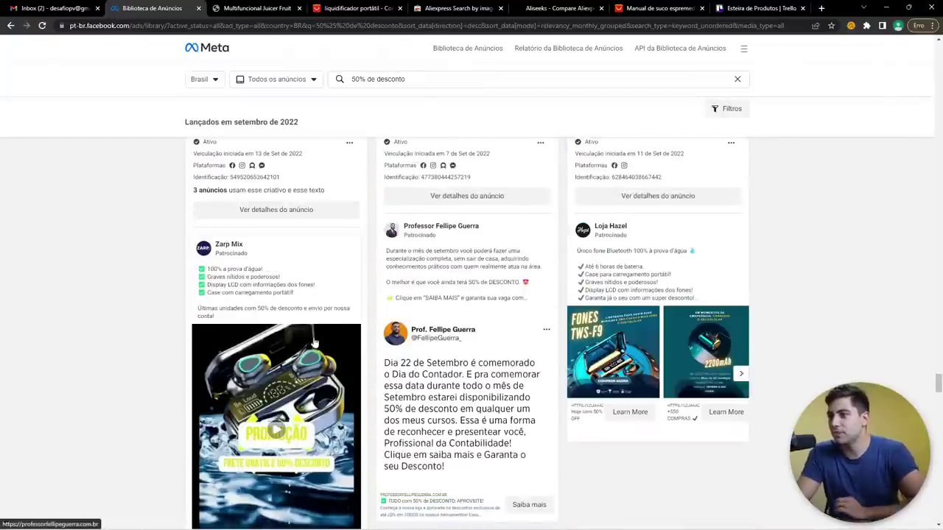
pyautogui.scroll(3, 315, 342)
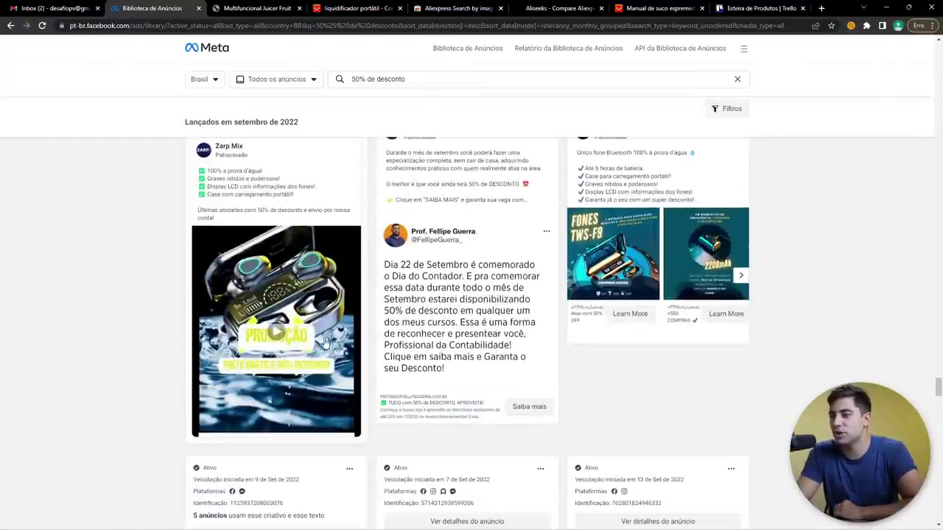
# Step: Examine further "50% de desconto" ads, including the Box dos Importados video and the Compre Coisa Top portable studio
pyautogui.scroll(-12, 325, 343)
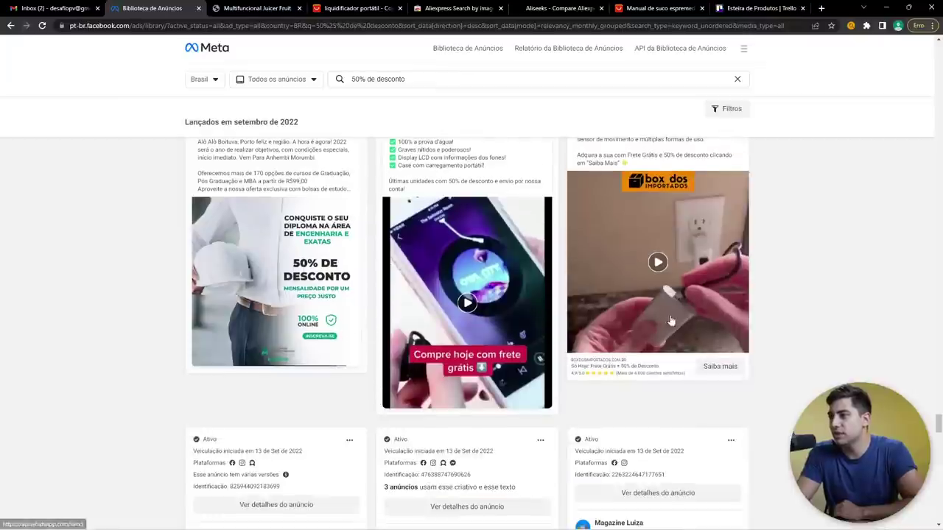
pyautogui.scroll(-1, 667, 324)
pyautogui.scroll(3, 666, 328)
pyautogui.scroll(-4, 479, 315)
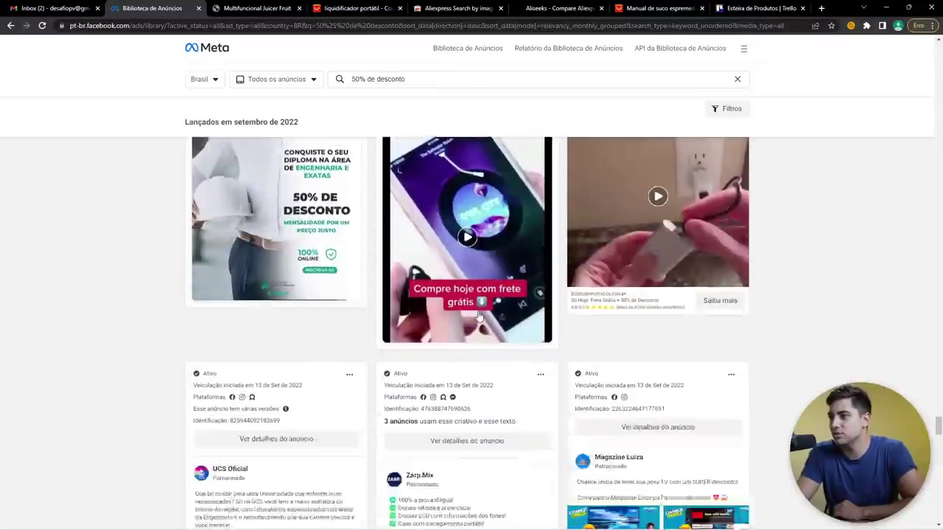
pyautogui.scroll(-10, 472, 317)
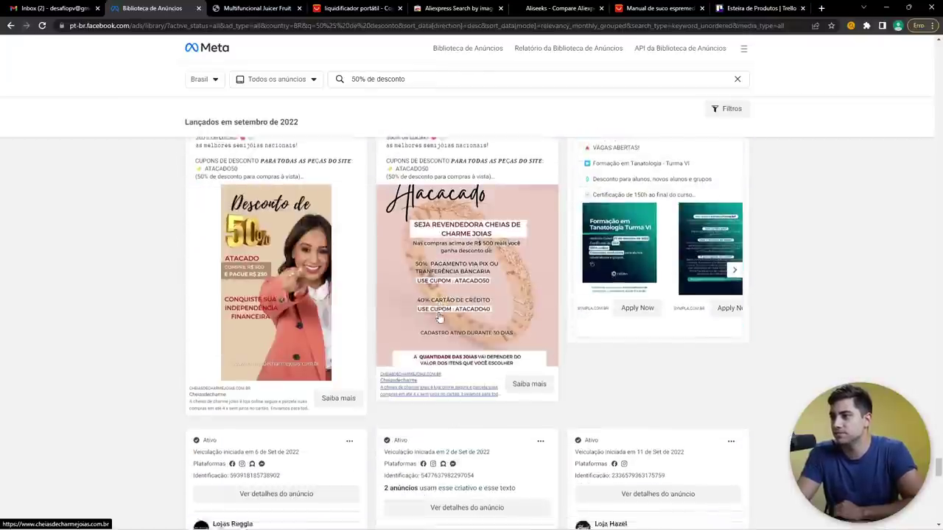
pyautogui.scroll(-15, 438, 317)
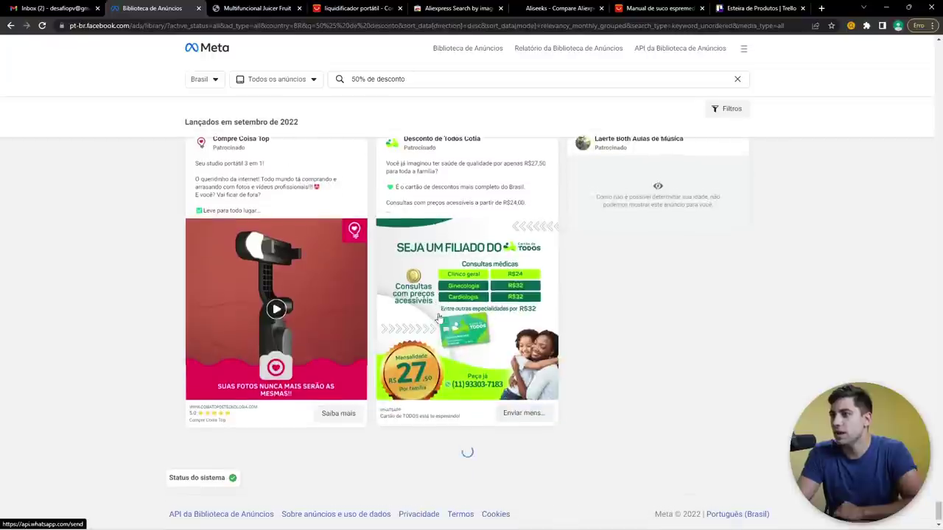
pyautogui.scroll(3, 438, 318)
pyautogui.scroll(-4, 435, 317)
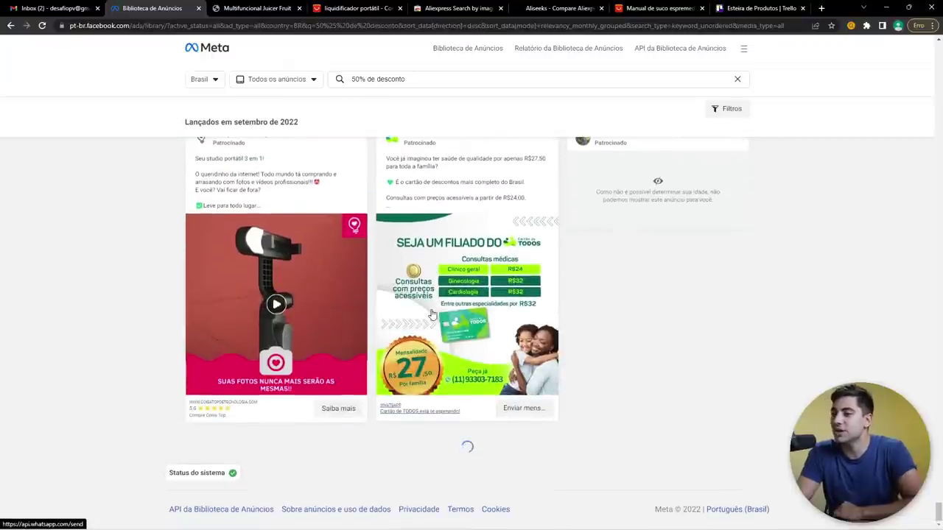
pyautogui.scroll(-8, 455, 295)
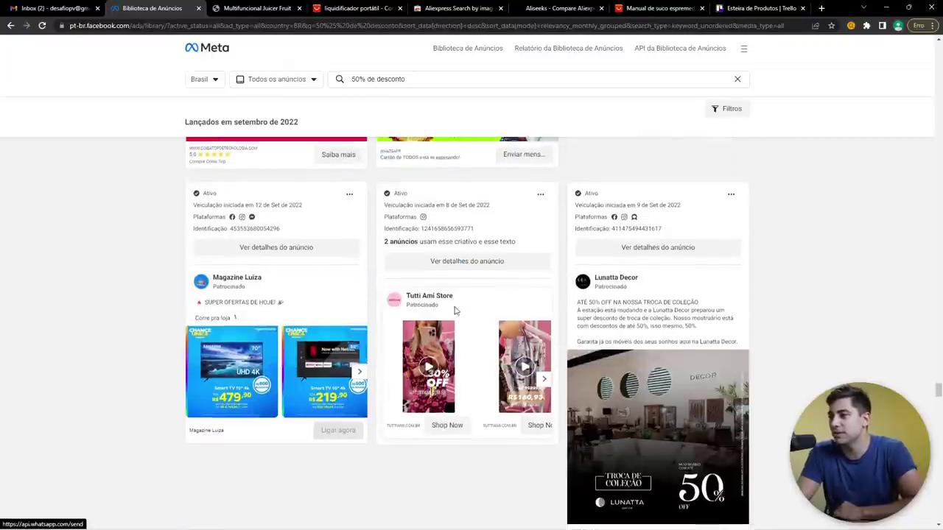
pyautogui.scroll(-3, 446, 290)
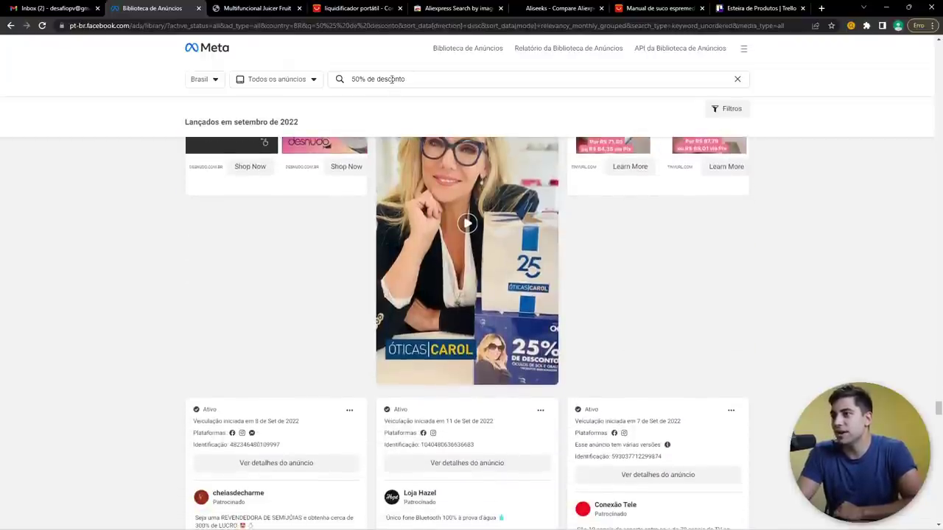
# Step: Search the ad library for "Frete grátis apenas hoje!"
pyautogui.click(391, 80)
pyautogui.write('Frete grátis apen')
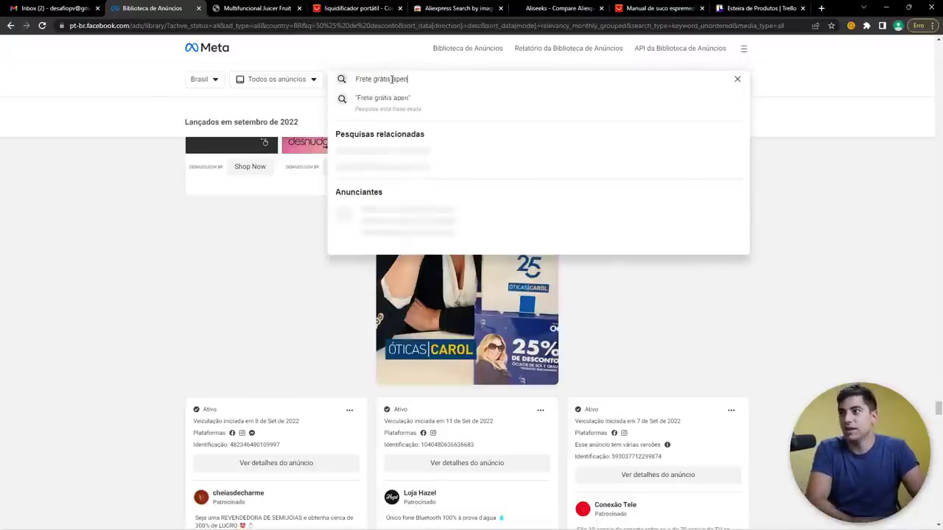
pyautogui.write('as hoje!')
pyautogui.press('Return')
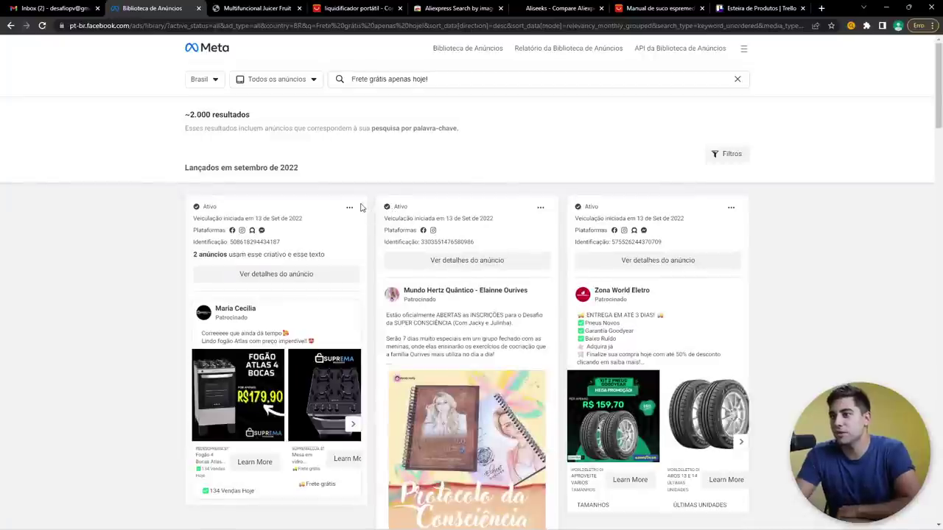
# Step: Browse the "Frete grátis apenas hoje!" results, examining the RedSilver cookware, Fisio Alivio Zen cervical aligner and magnetic necklace ads
pyautogui.scroll(-8, 361, 208)
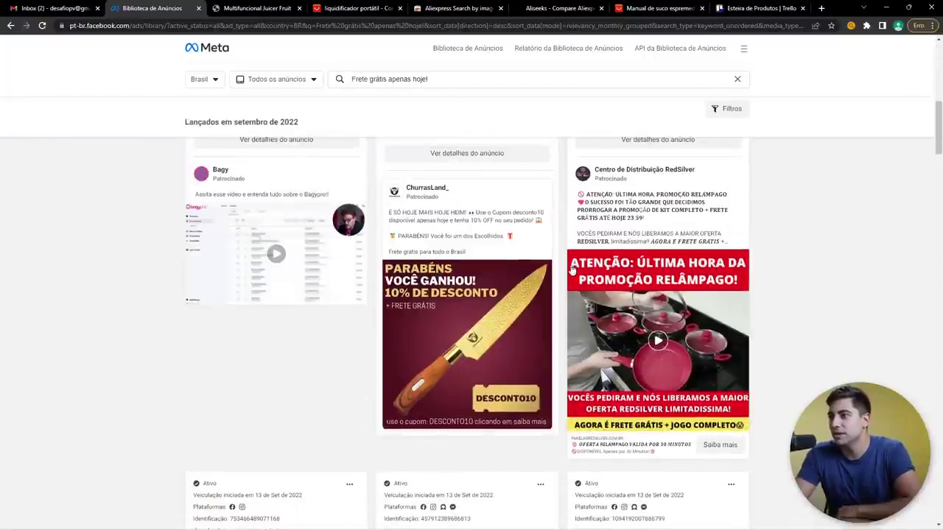
pyautogui.scroll(-4, 475, 276)
pyautogui.scroll(5, 660, 355)
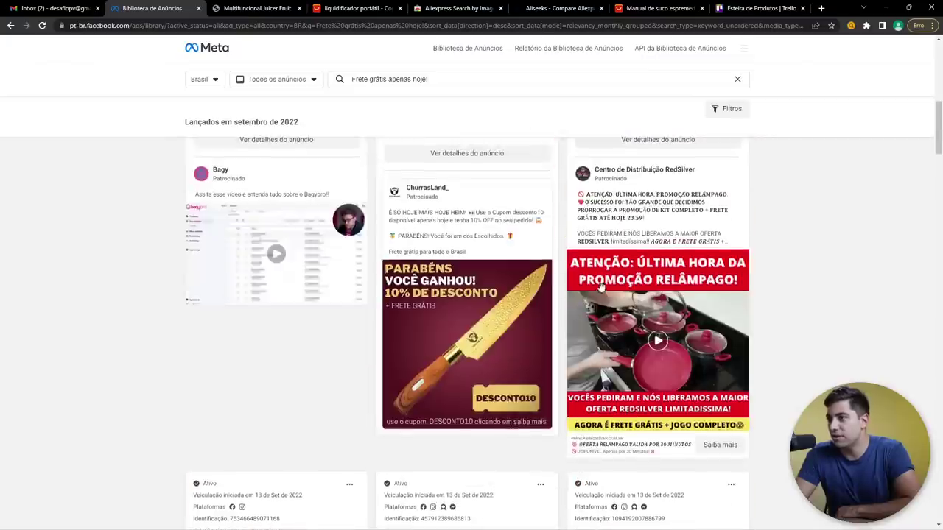
pyautogui.scroll(-12, 661, 356)
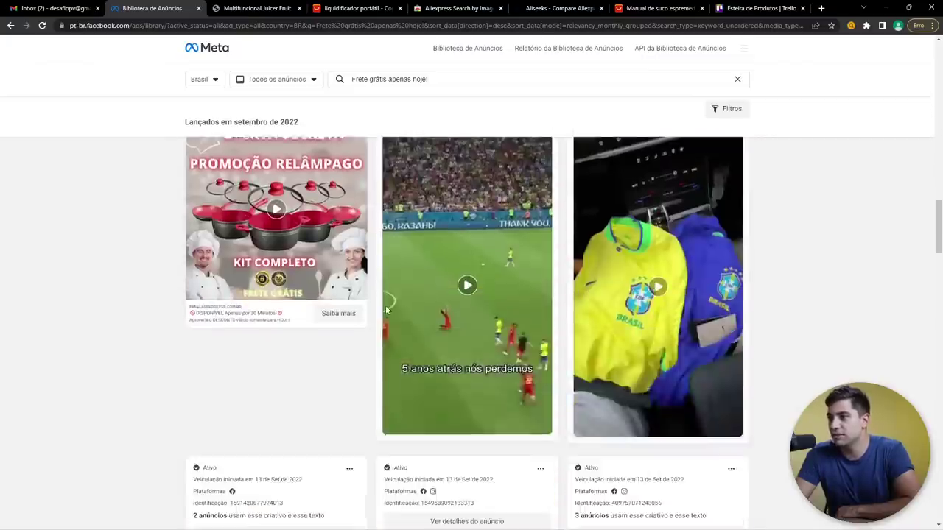
pyautogui.scroll(-5, 390, 310)
pyautogui.scroll(1, 268, 358)
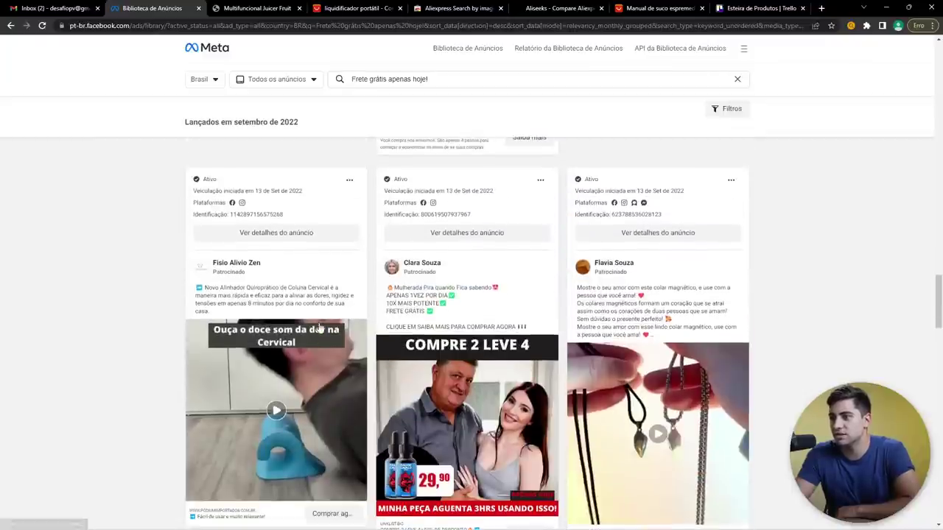
pyautogui.scroll(-1, 274, 361)
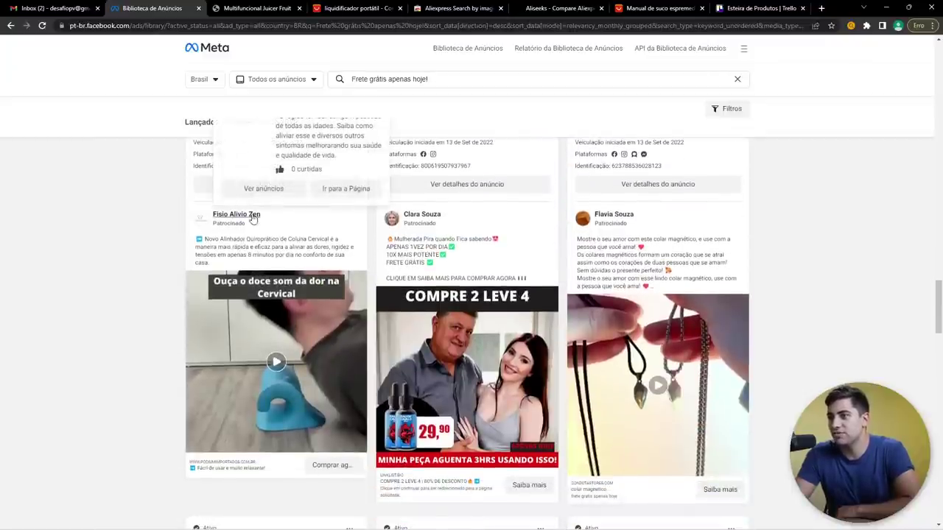
pyautogui.scroll(-3, 505, 351)
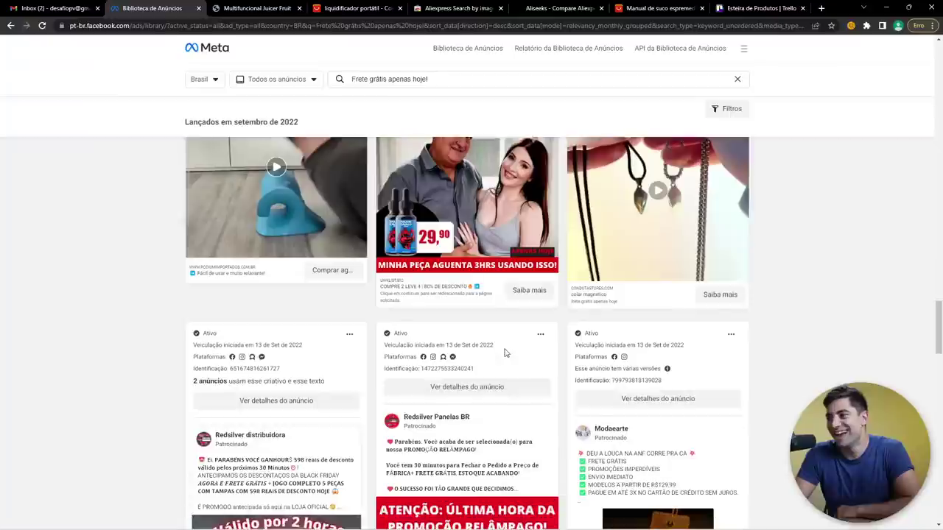
# Step: Browse further "Frete grátis apenas hoje!" results for product ads, stopping at the Ofertas Polideia 4-in-1 food processor
pyautogui.scroll(3, 667, 405)
pyautogui.scroll(-10, 672, 409)
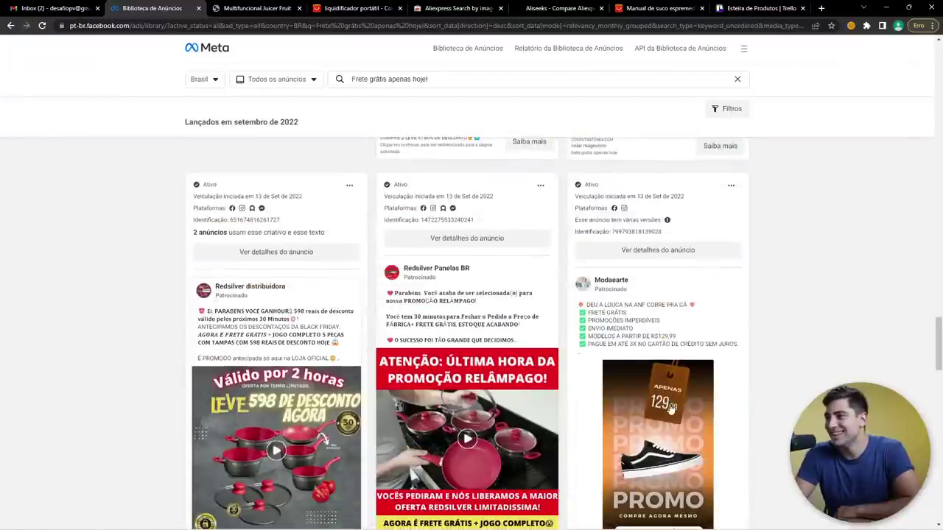
pyautogui.scroll(-12, 468, 369)
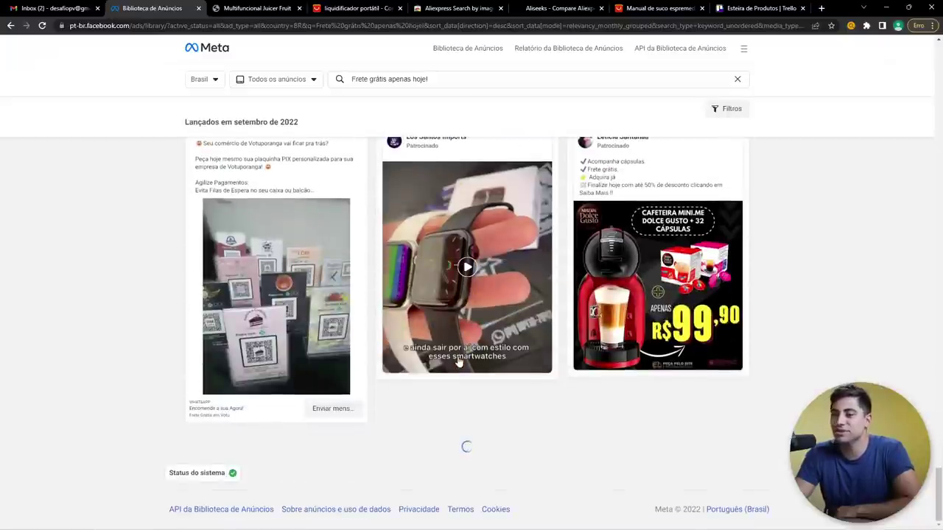
pyautogui.scroll(-4, 468, 351)
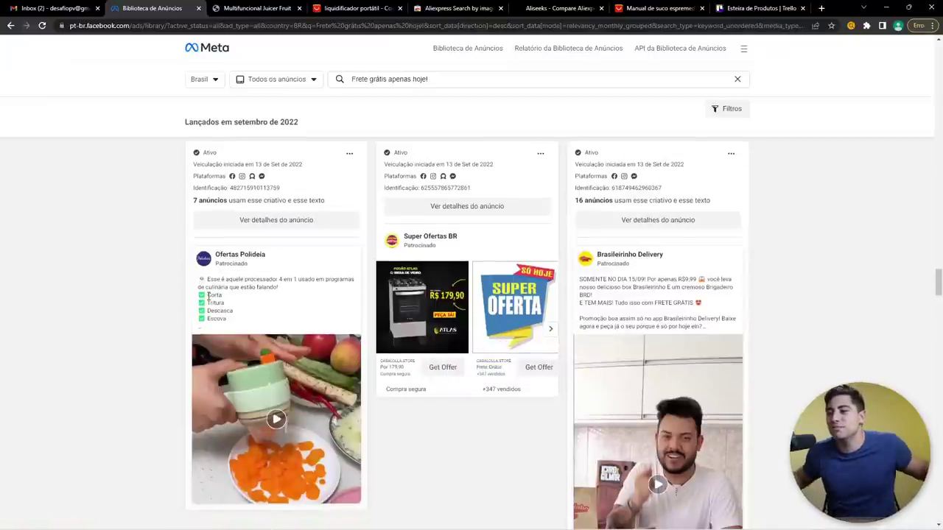
pyautogui.scroll(-1, 207, 310)
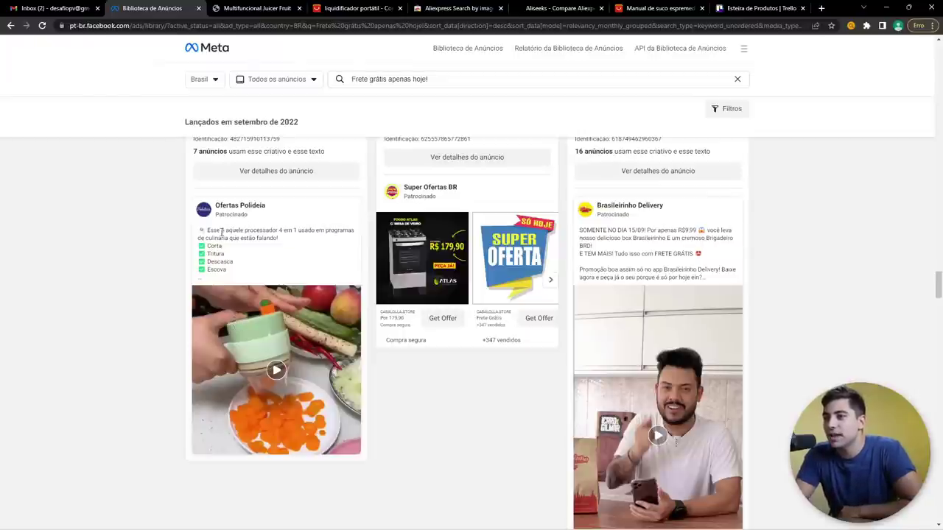
# Step: Examine the Ofertas Polideia processor ad's full text, its video and how many ads share the creative
pyautogui.click(307, 231)
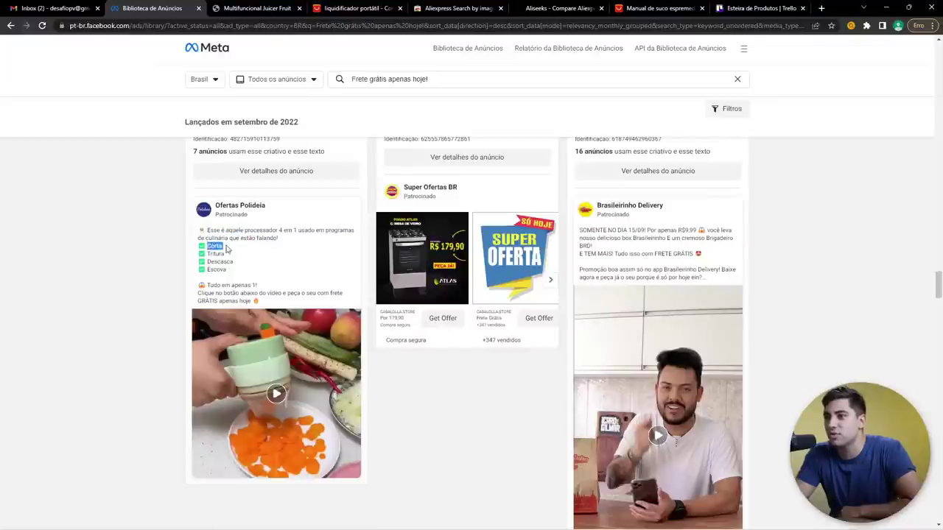
pyautogui.click(291, 382)
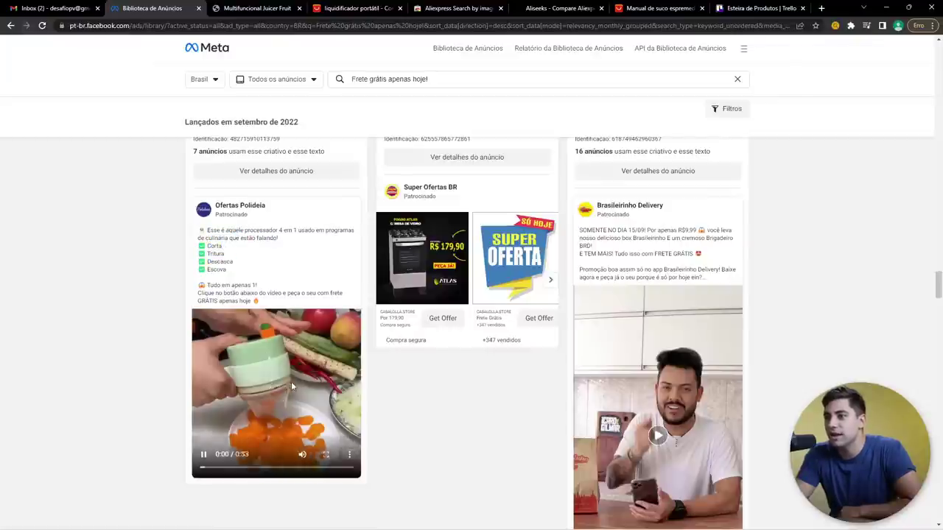
pyautogui.scroll(-1, 293, 391)
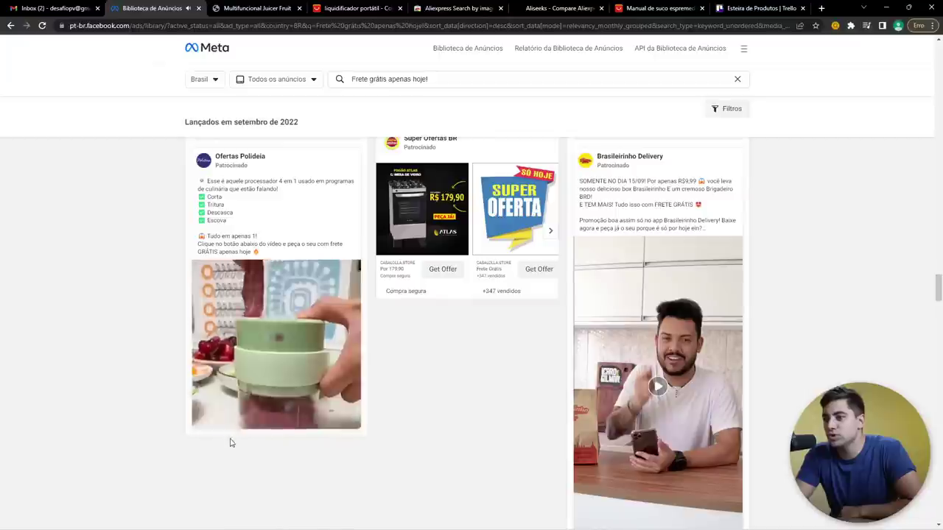
pyautogui.moveTo(231, 158)
pyautogui.scroll(1, 176, 185)
pyautogui.scroll(1, 176, 185)
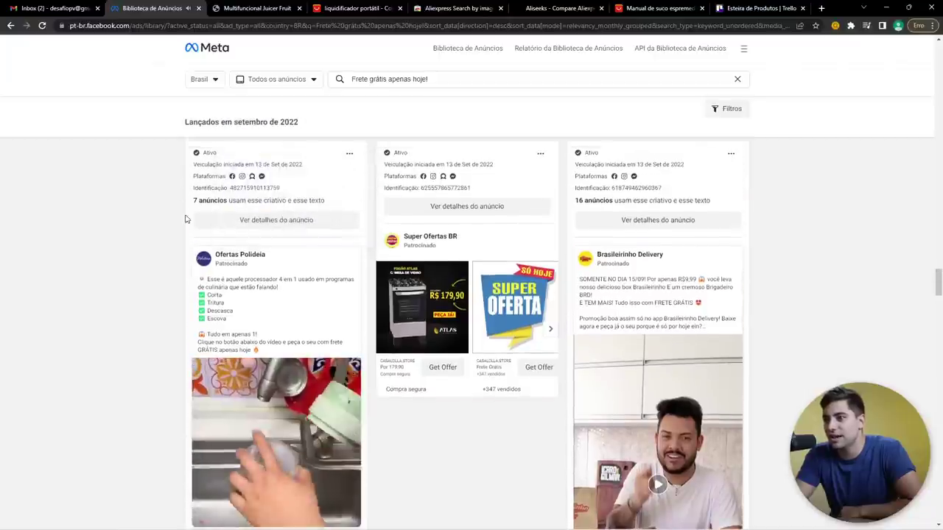
pyautogui.moveTo(193, 201); pyautogui.dragTo(204, 201)
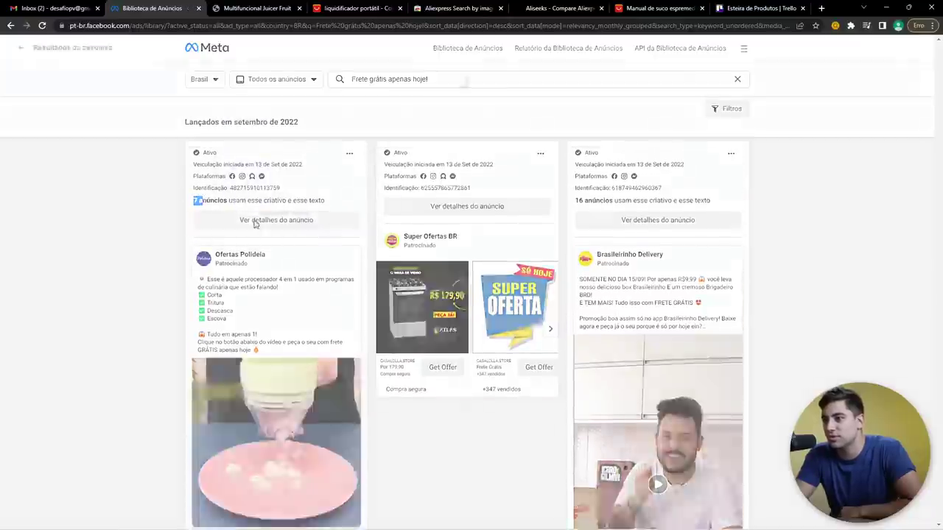
# Step: Open the details of the Ofertas Polideia processor ad and follow its purchase link to the store page
pyautogui.click(254, 221)
pyautogui.scroll(-2, 294, 236)
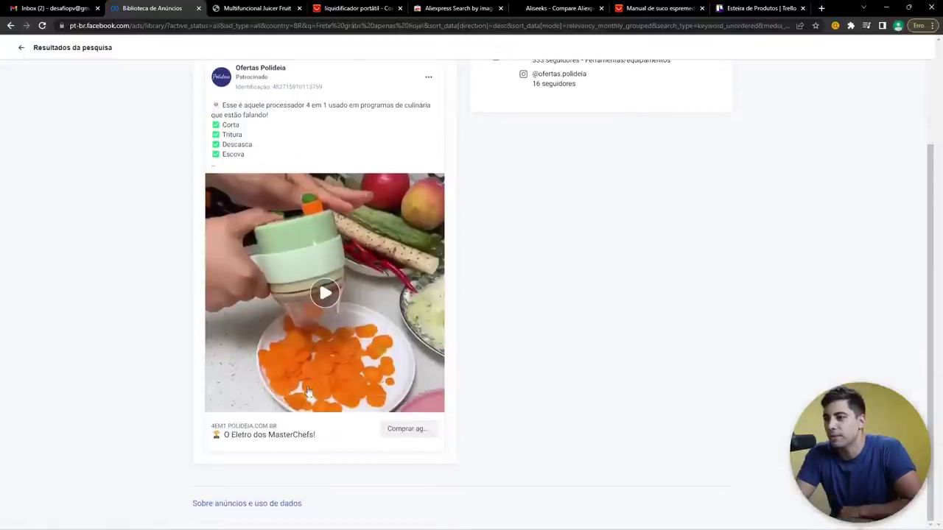
pyautogui.click(400, 429)
pyautogui.click(175, 8)
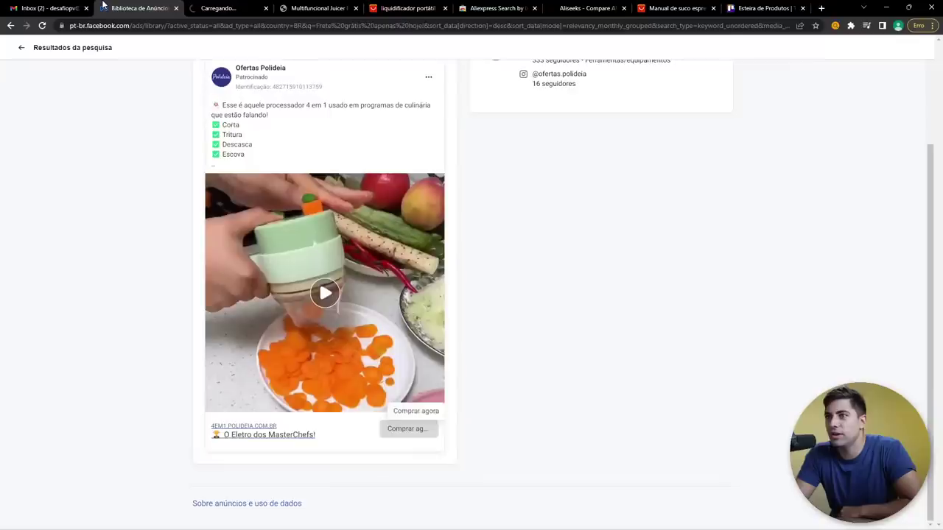
pyautogui.click(207, 8)
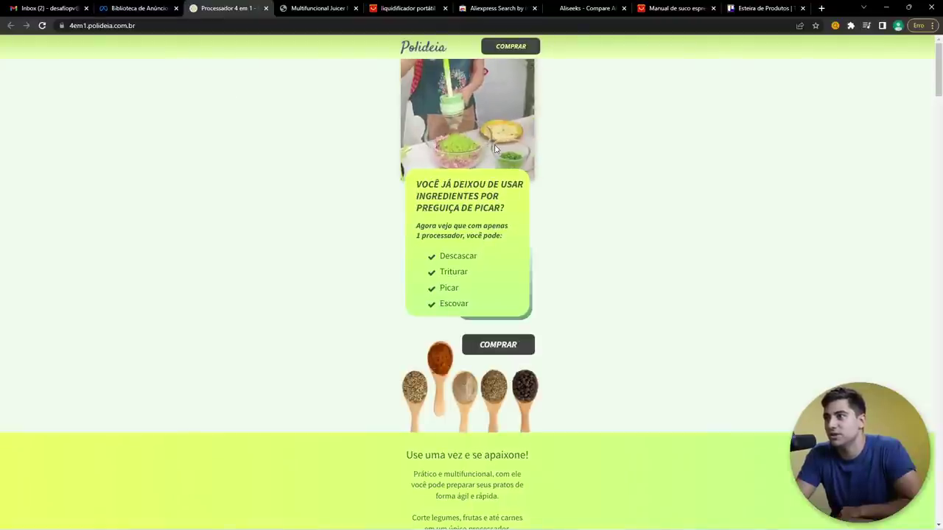
# Step: Examine the Polideia sales page, including the processor's functions, customer reviews and free-shipping offer
pyautogui.scroll(-10, 495, 149)
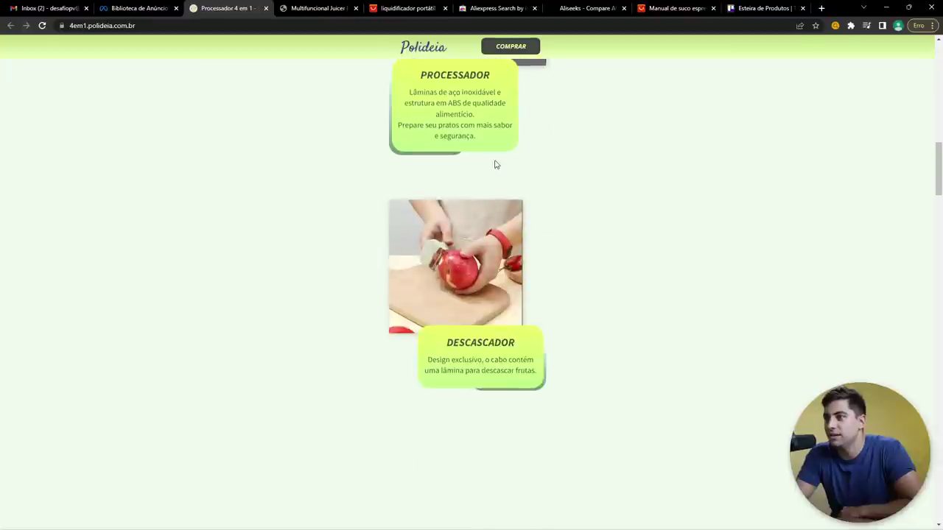
pyautogui.scroll(-15, 495, 164)
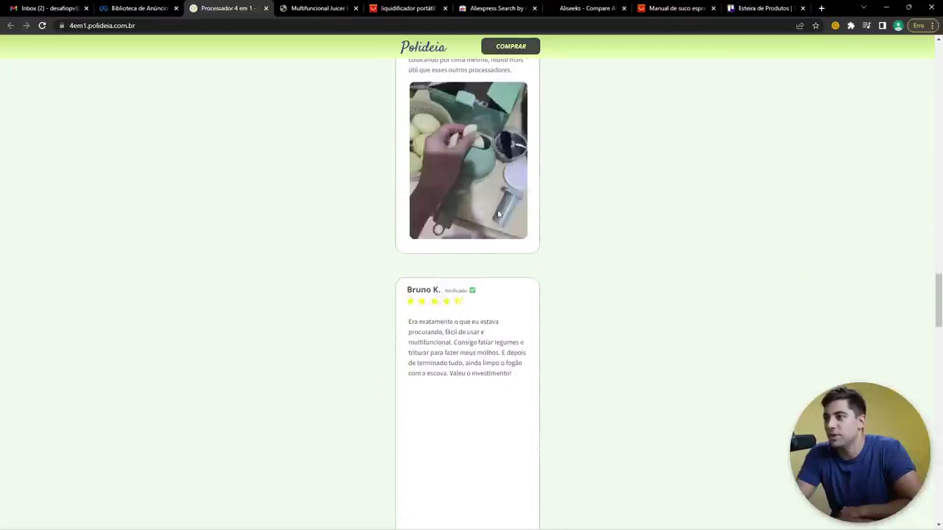
pyautogui.scroll(-10, 498, 213)
pyautogui.scroll(3, 498, 214)
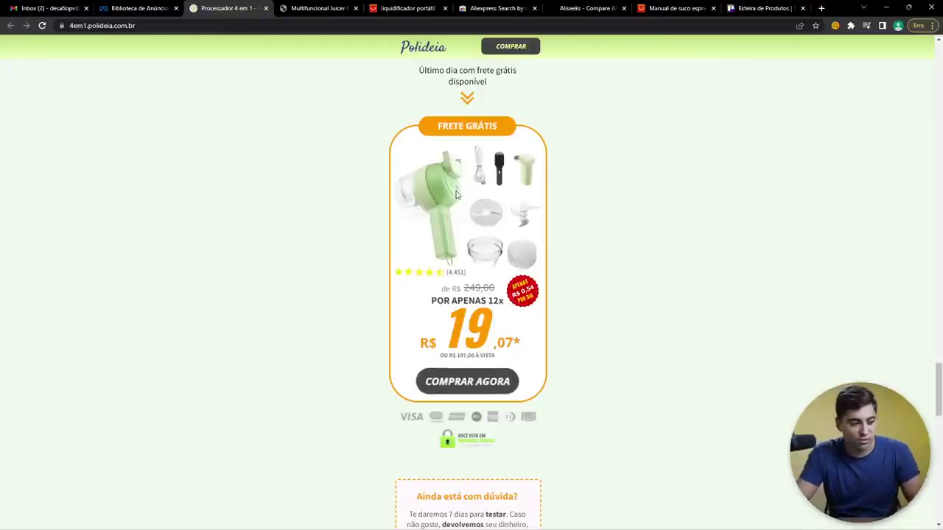
# Step: Search Google for "allow copy and paste" and open the Enable Copy Paste extension in the Chrome Web Store
pyautogui.hotkey('ctrl', 't')
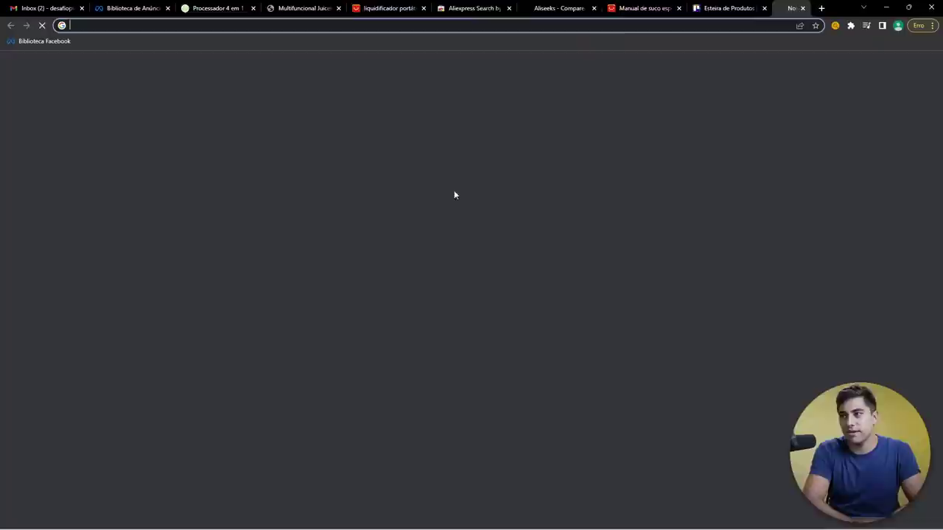
pyautogui.write('allow copyu')
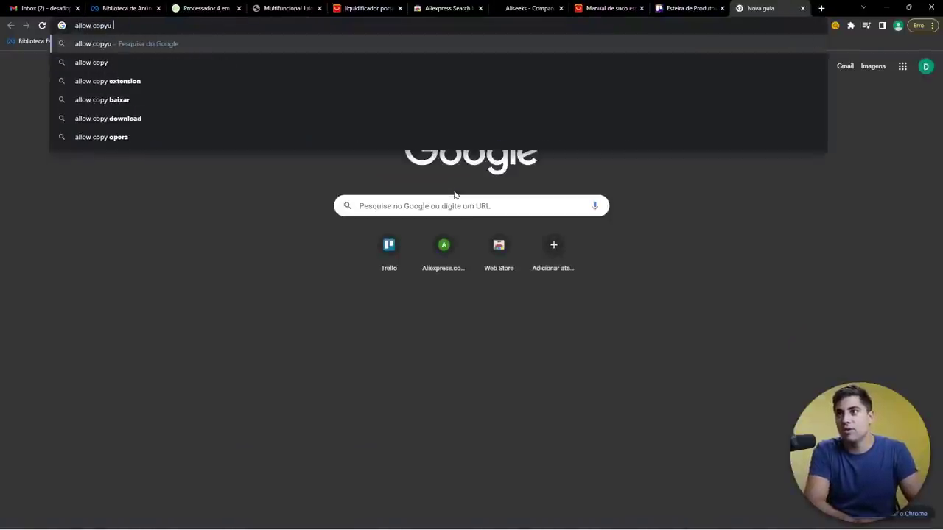
pyautogui.press('BackSpace')
pyautogui.write('and paste')
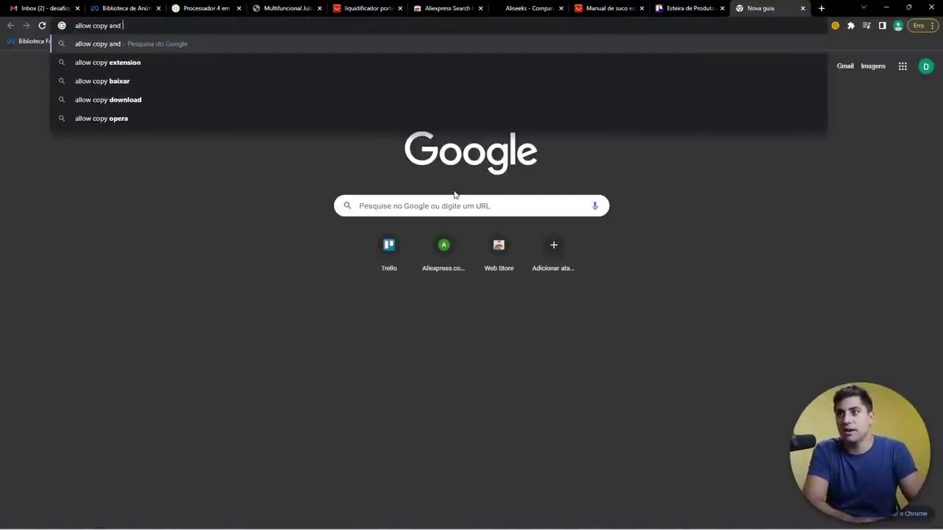
pyautogui.press('Return')
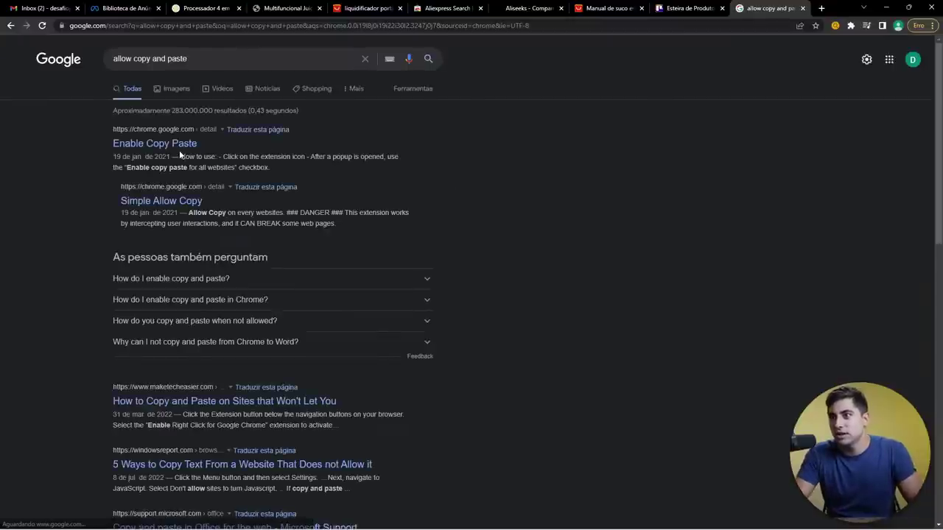
pyautogui.click(164, 148)
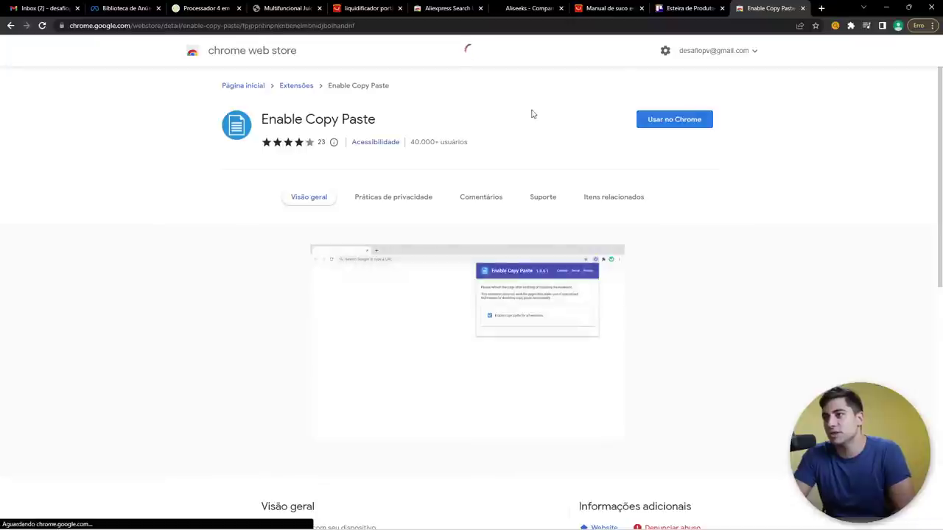
# Step: Install the Enable Copy Paste extension, pin it to the browser and close its store page
pyautogui.click(665, 121)
pyautogui.click(505, 109)
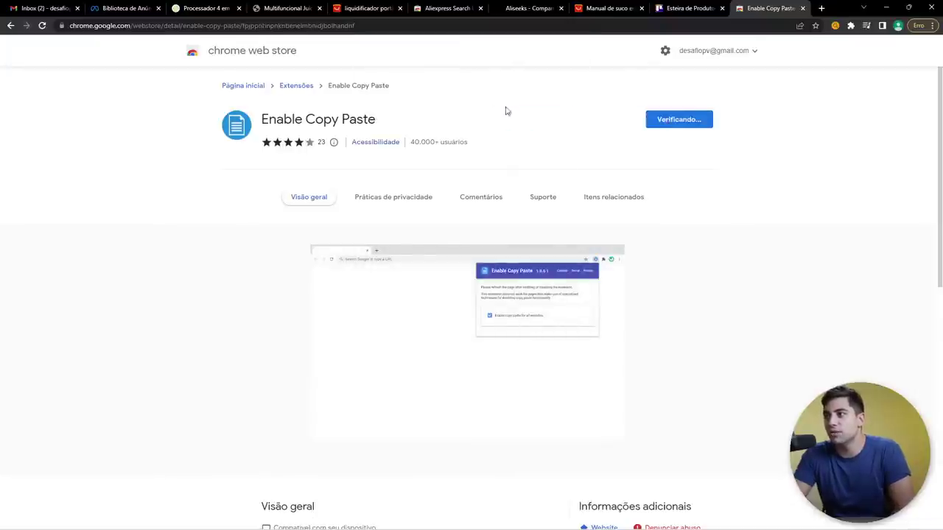
pyautogui.click(851, 26)
pyautogui.click(749, 6)
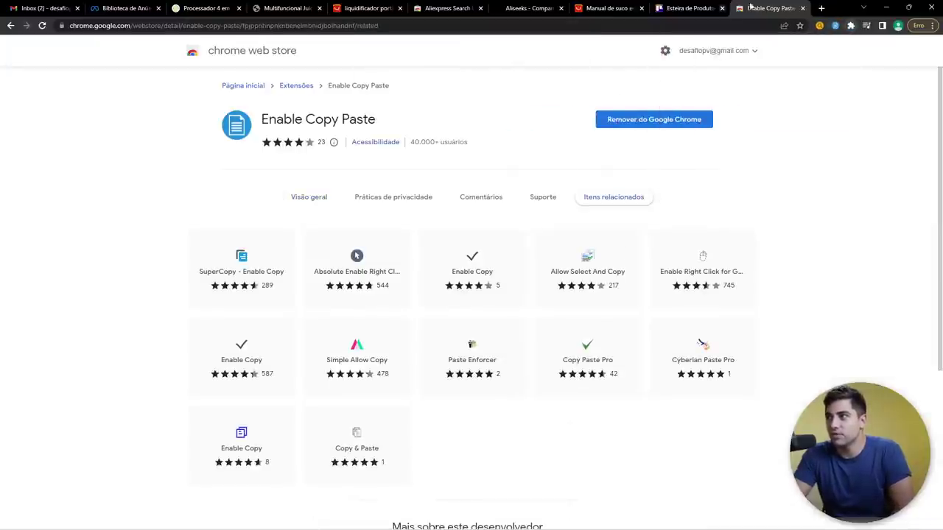
pyautogui.click(803, 9)
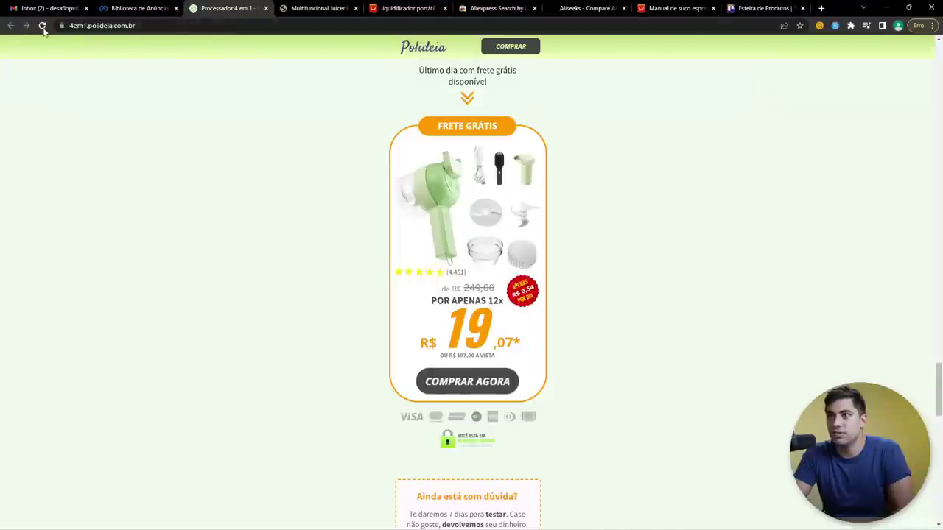
# Step: Enable copy paste for all websites in the Enable Copy Paste extension and reload the Polideia page
pyautogui.click(42, 27)
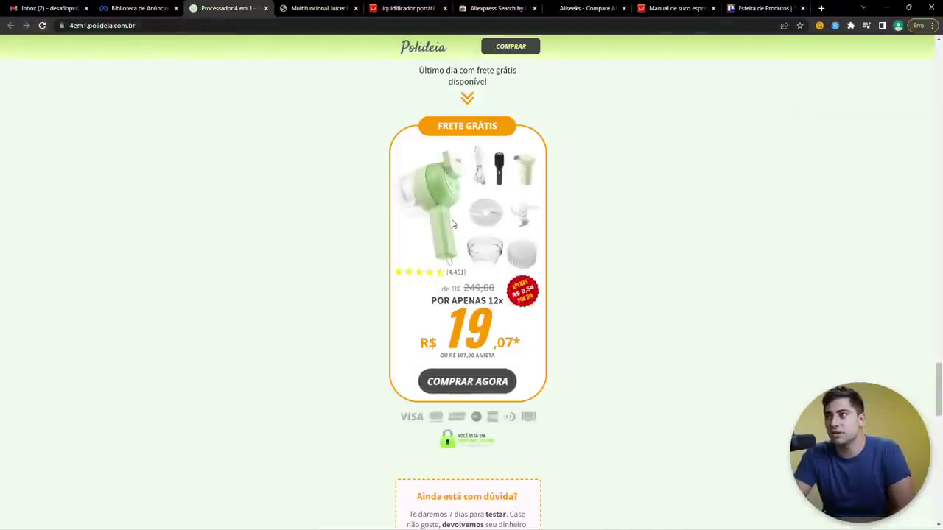
pyautogui.scroll(-2, 453, 223)
pyautogui.scroll(1, 587, 192)
pyautogui.click(835, 25)
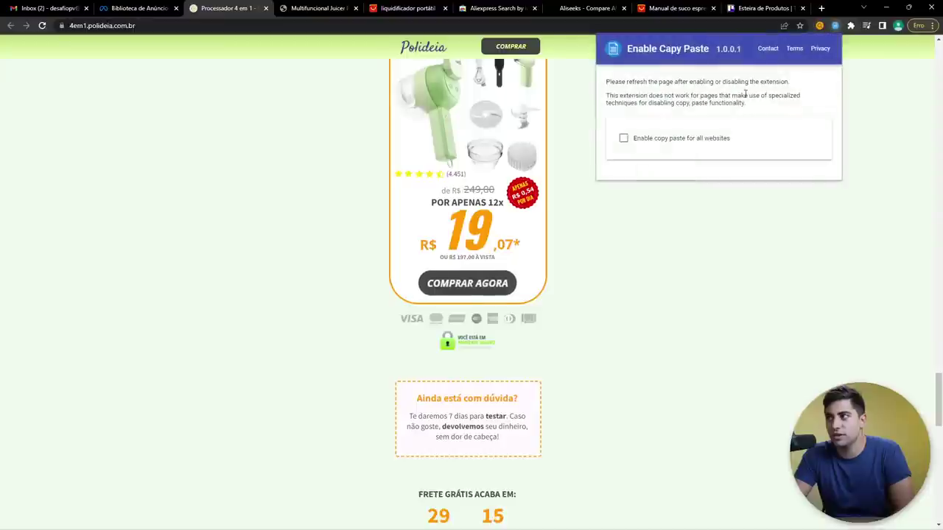
pyautogui.click(624, 140)
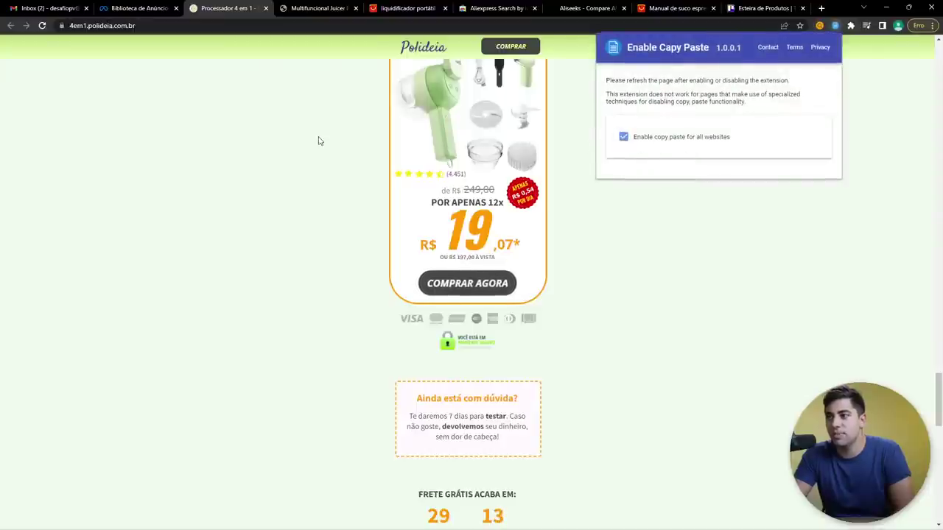
pyautogui.click(42, 25)
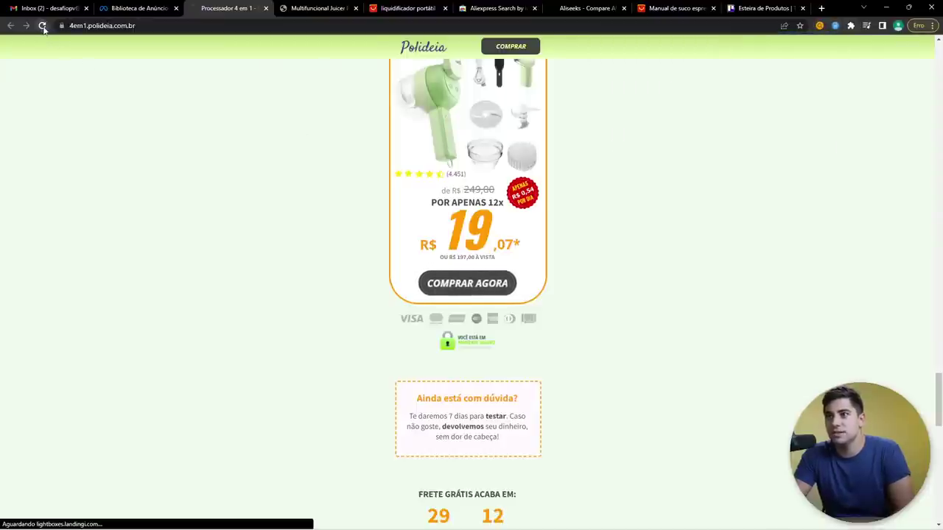
# Step: Try to search AliExpress by image using the 4-in-1 processor picture from the Polideia offer
pyautogui.rightClick(457, 148)
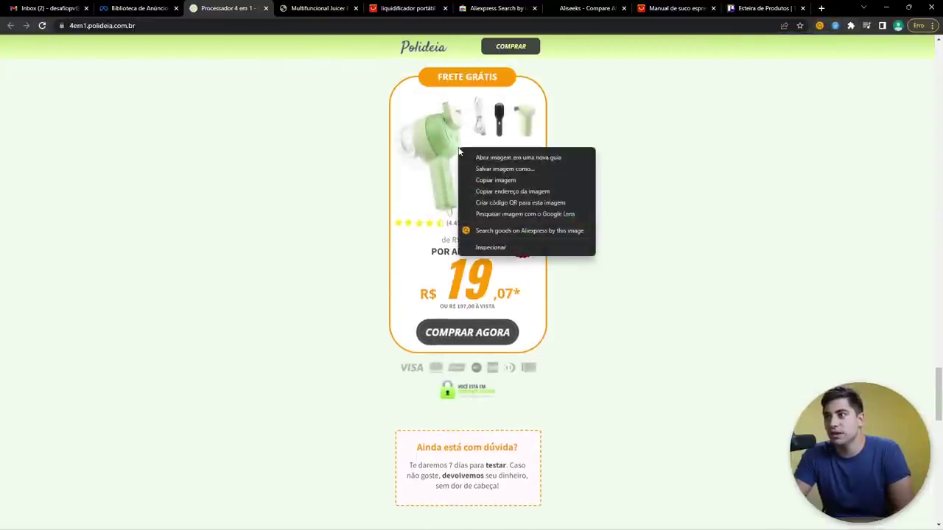
pyautogui.click(480, 231)
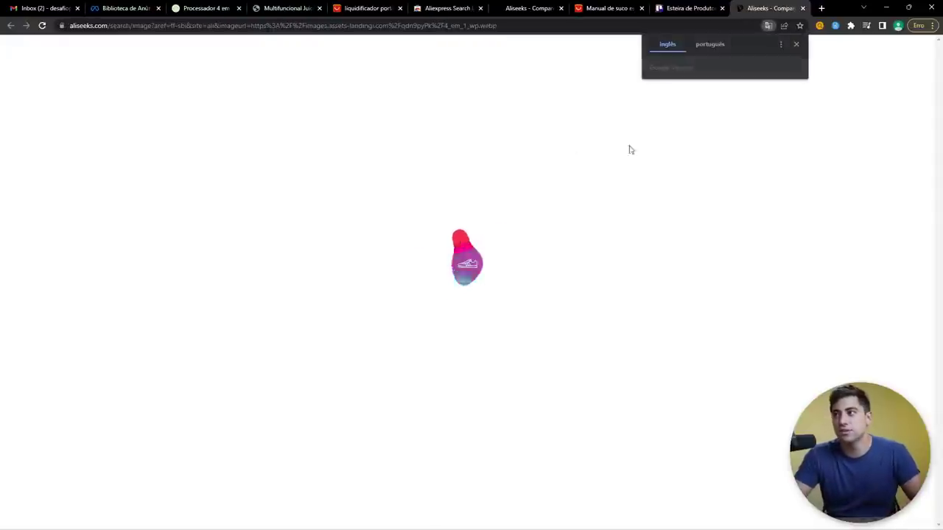
pyautogui.click(795, 44)
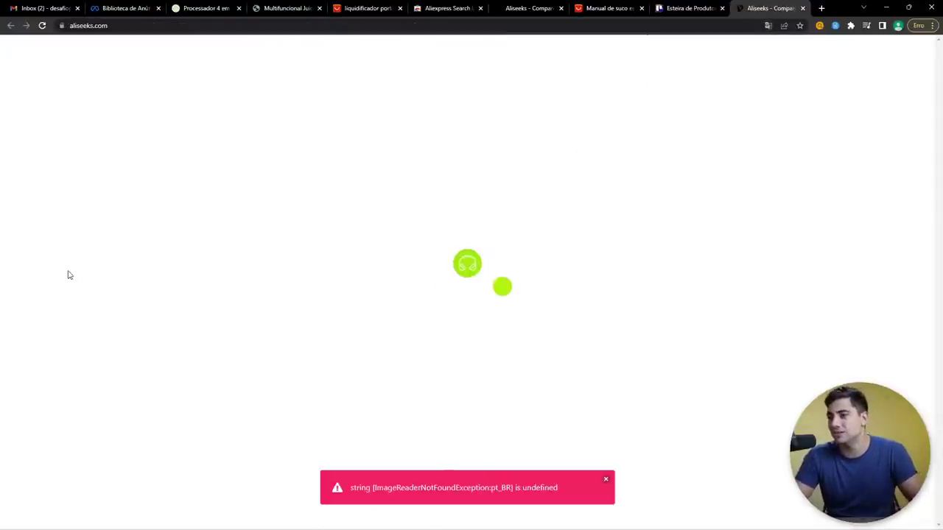
pyautogui.click(690, 9)
pyautogui.click(576, 8)
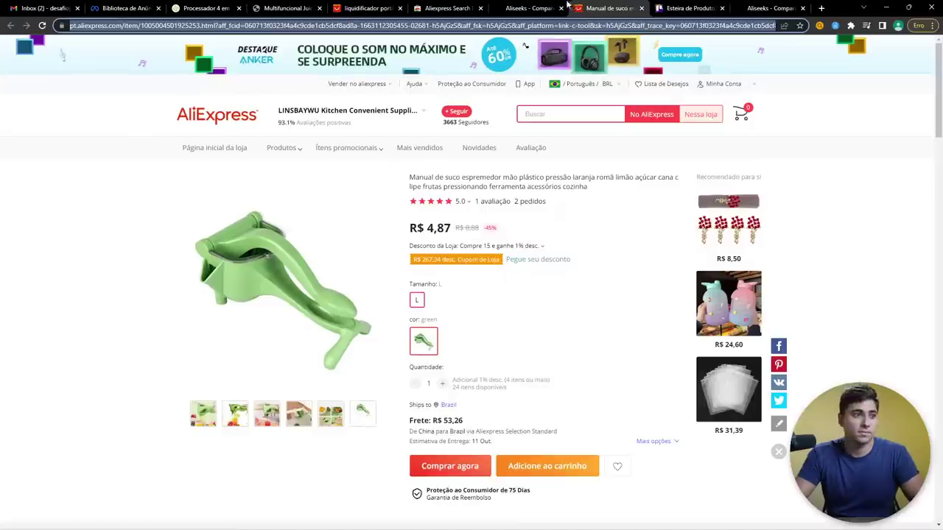
pyautogui.click(534, 7)
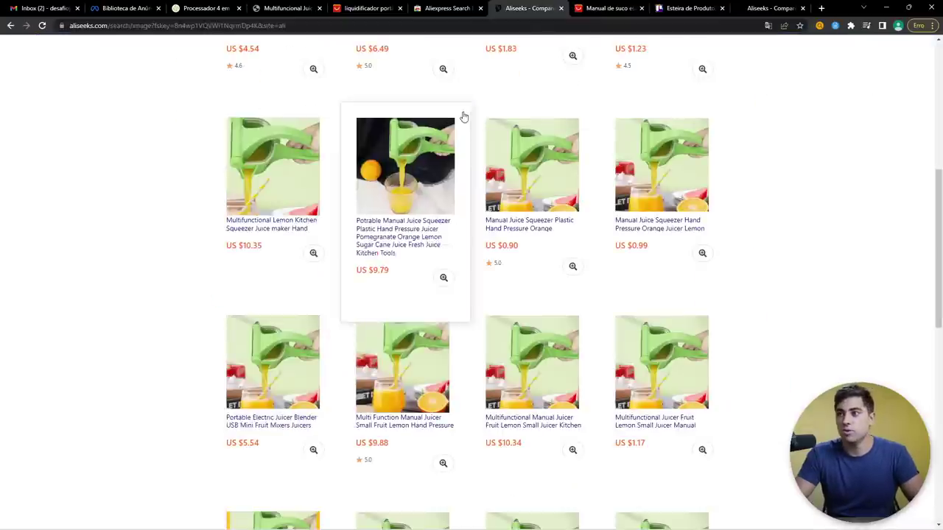
pyautogui.click(751, 8)
pyautogui.click(374, 6)
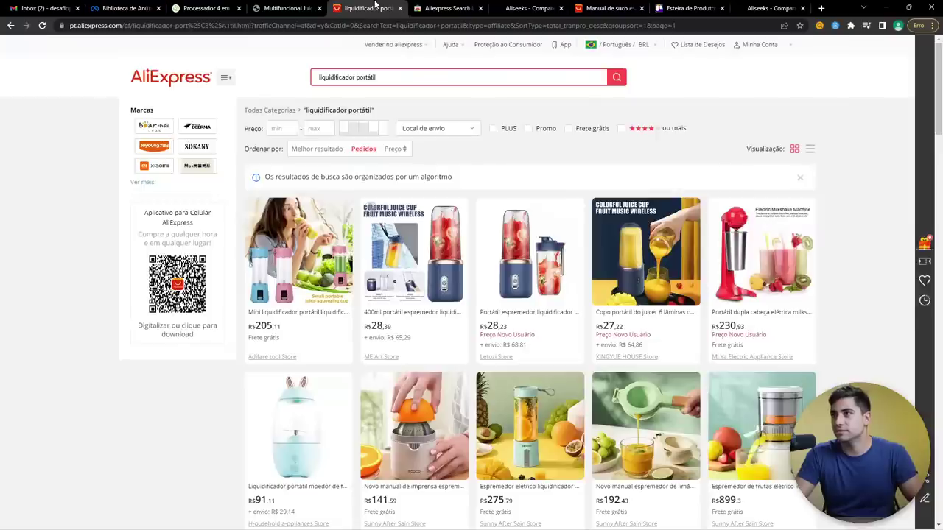
# Step: Return to the Polideia processor page and examine its delivery, tracking, warranty and specification details
pyautogui.click(302, 7)
pyautogui.click(179, 6)
pyautogui.click(180, 7)
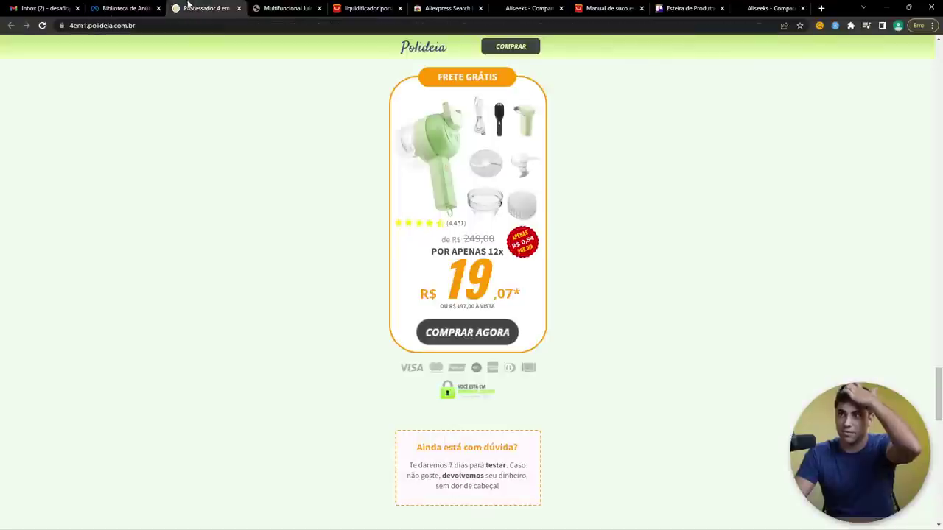
pyautogui.scroll(-5, 505, 275)
pyautogui.scroll(-2, 504, 274)
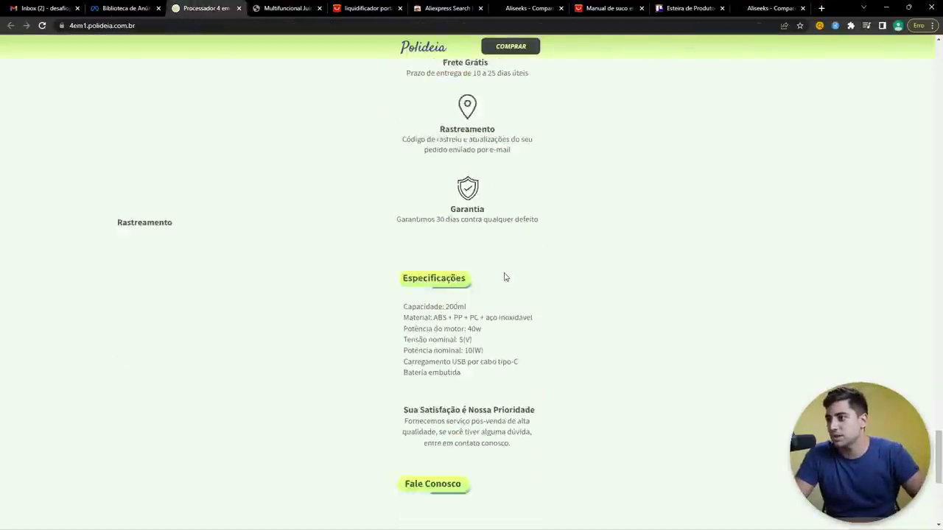
# Step: Try to search Aliseeks by image using the 4-in-1 processor picture from the Polideia page
pyautogui.scroll(10, 505, 276)
pyautogui.moveTo(442, 221); pyautogui.dragTo(765, 9)
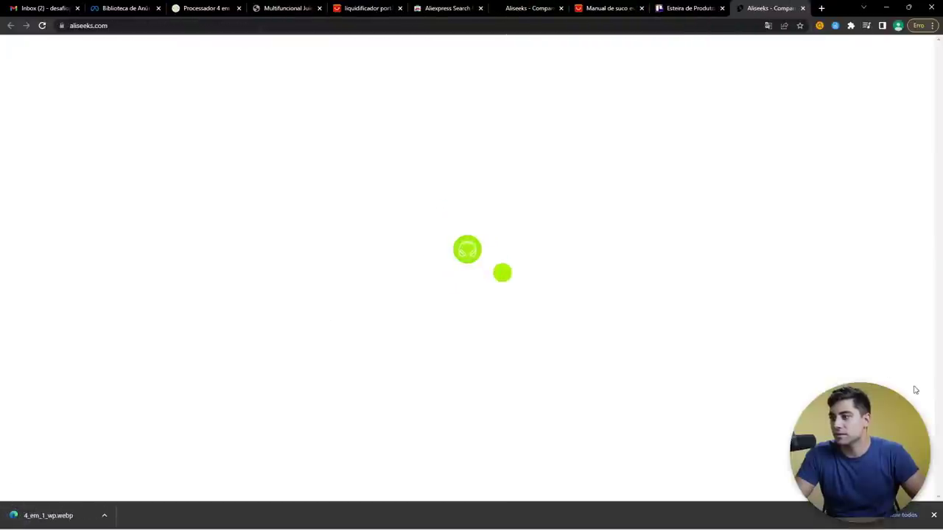
pyautogui.click(689, 8)
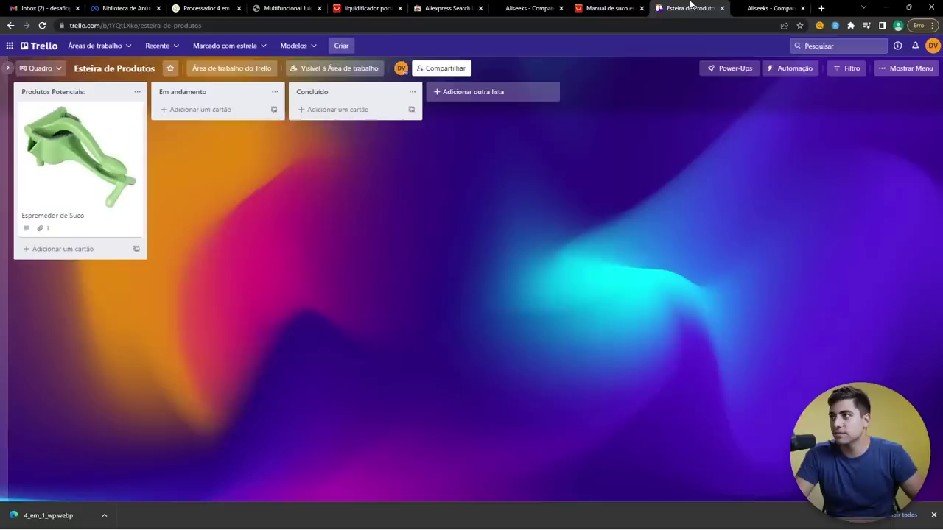
pyautogui.click(366, 9)
pyautogui.click(427, 8)
pyautogui.click(748, 8)
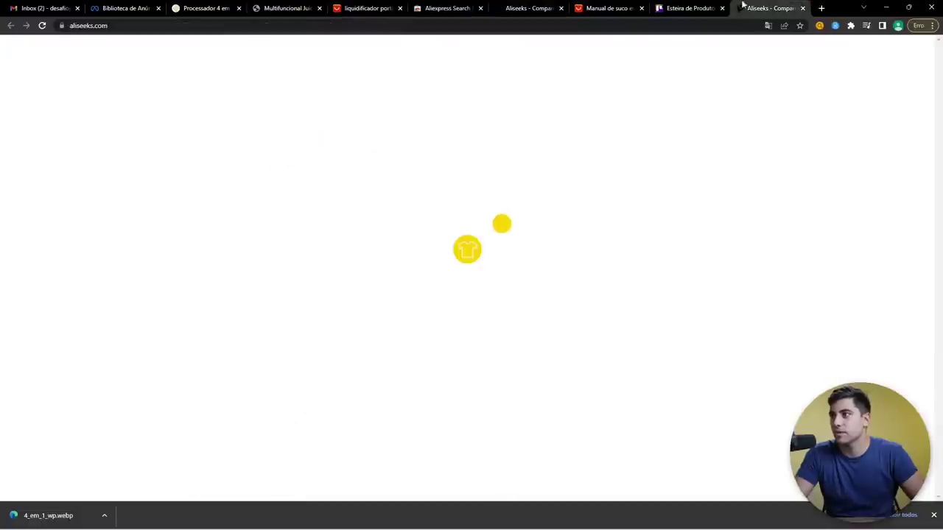
pyautogui.click(140, 26)
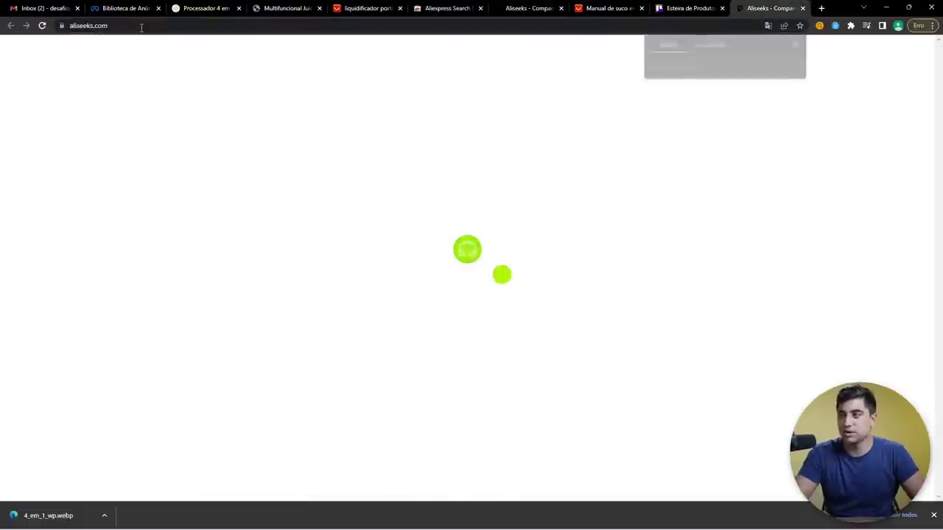
pyautogui.click(934, 515)
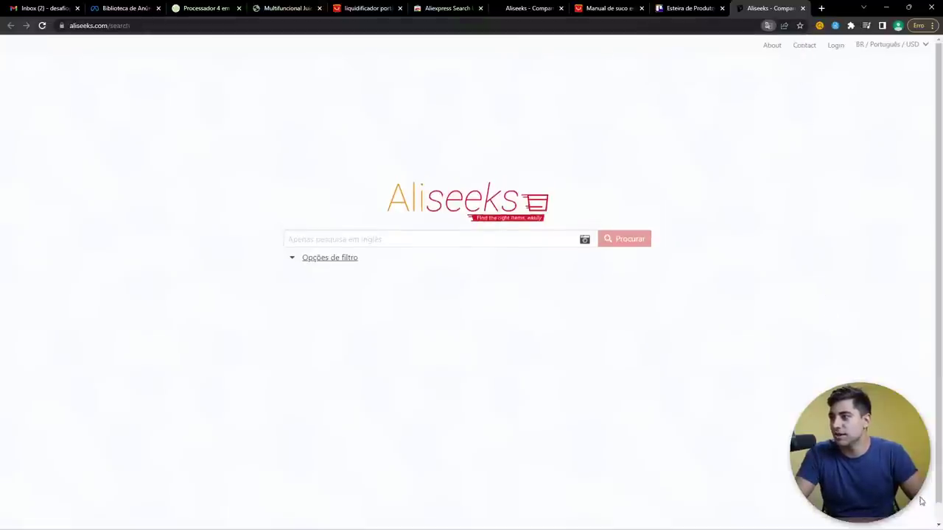
pyautogui.click(584, 240)
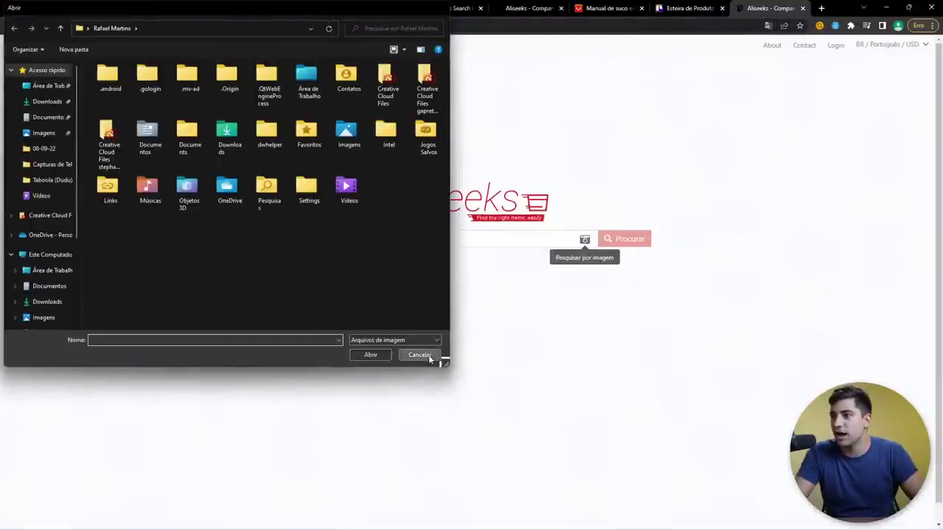
pyautogui.click(431, 357)
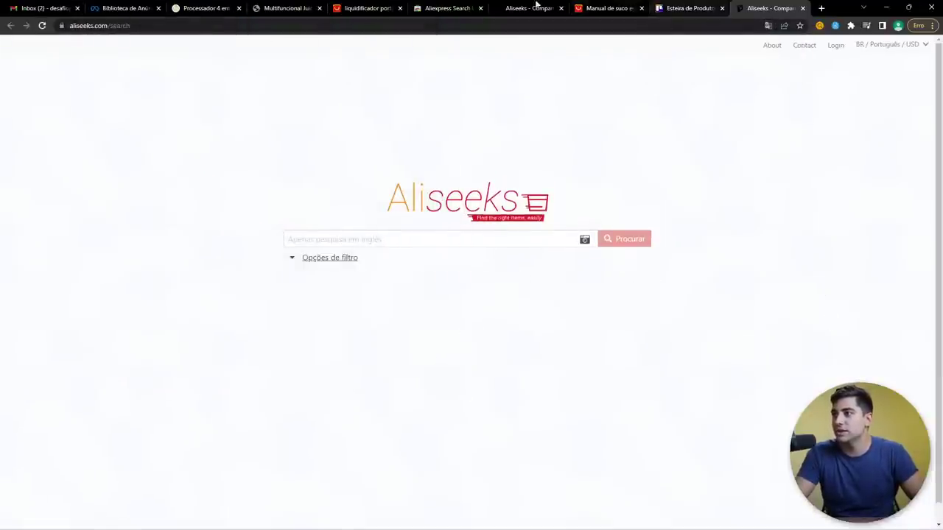
# Step: Return to the Polideia processor page and review it from the feature list to the price offer, checking its Facebook ad
pyautogui.click(388, 8)
pyautogui.click(291, 8)
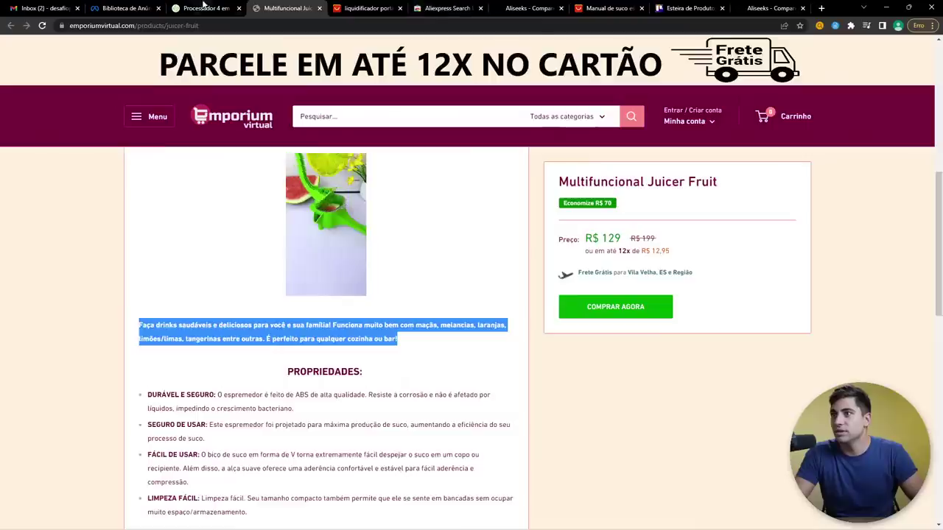
pyautogui.click(203, 6)
pyautogui.scroll(3, 493, 260)
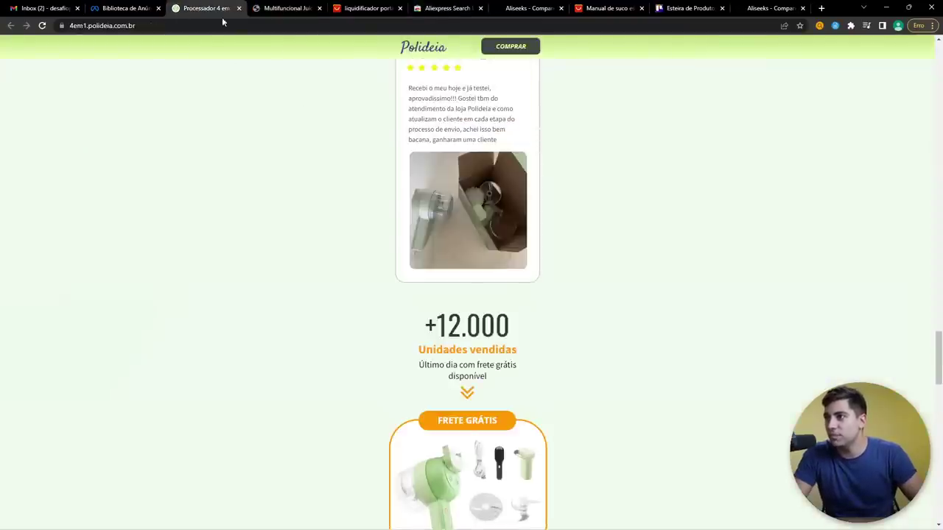
pyautogui.click(225, 25)
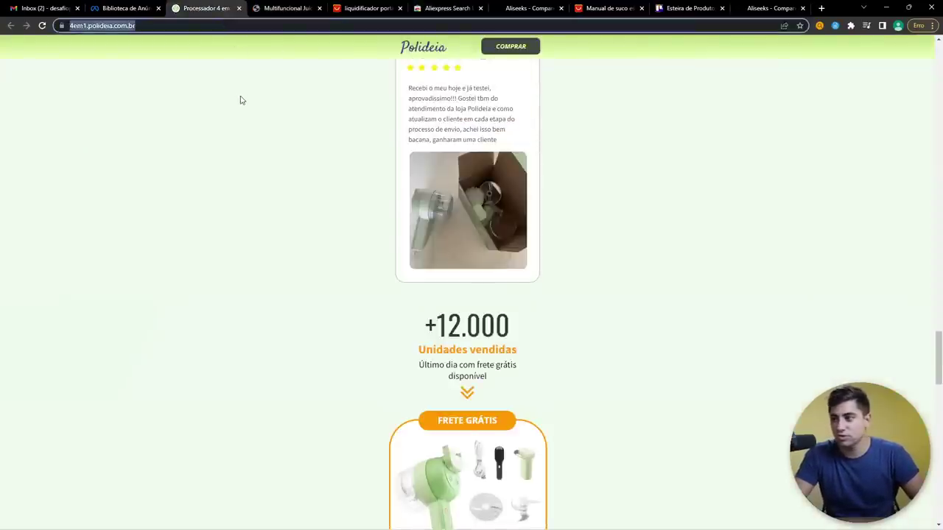
pyautogui.click(336, 210)
pyautogui.scroll(15, 331, 295)
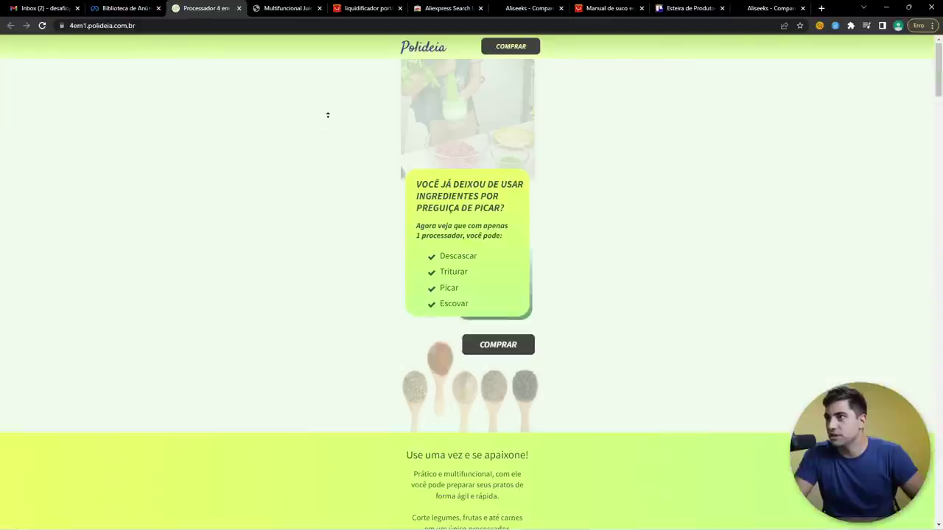
pyautogui.click(108, 8)
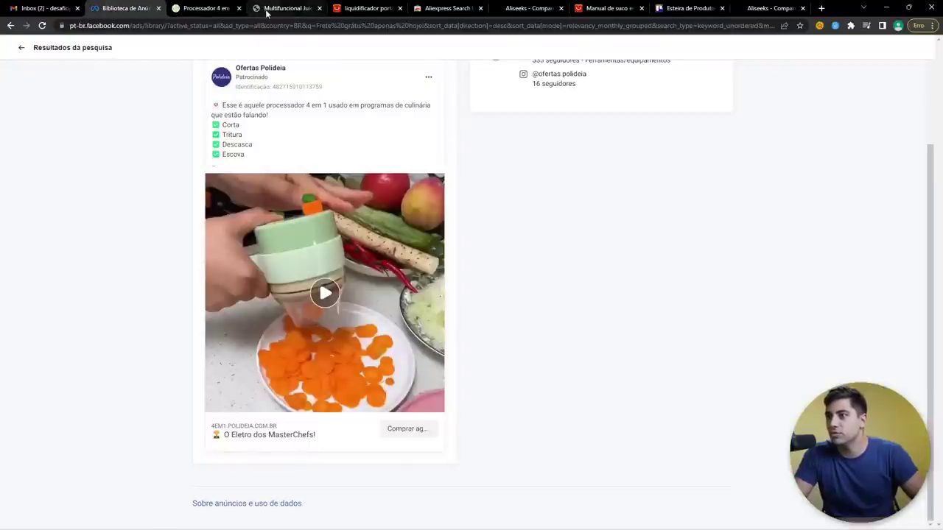
pyautogui.click(216, 8)
pyautogui.scroll(-10, 466, 302)
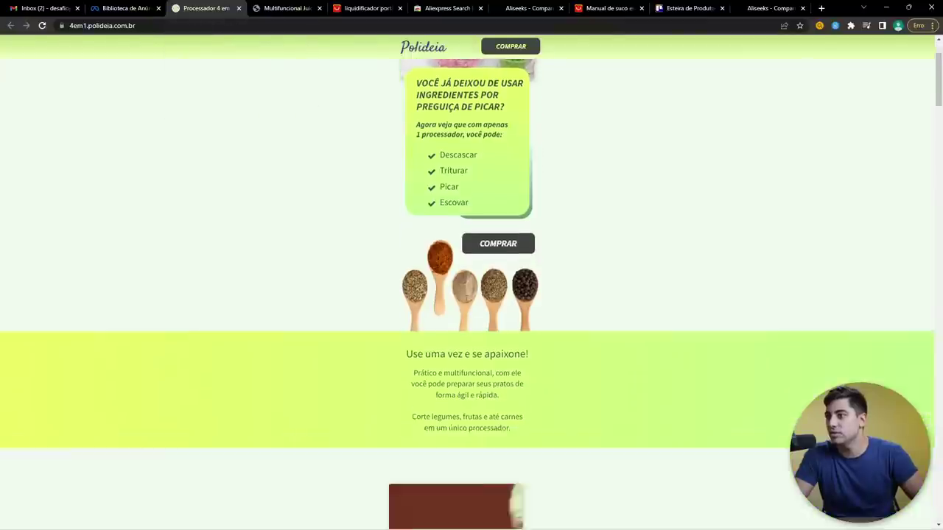
pyautogui.scroll(-15, 465, 302)
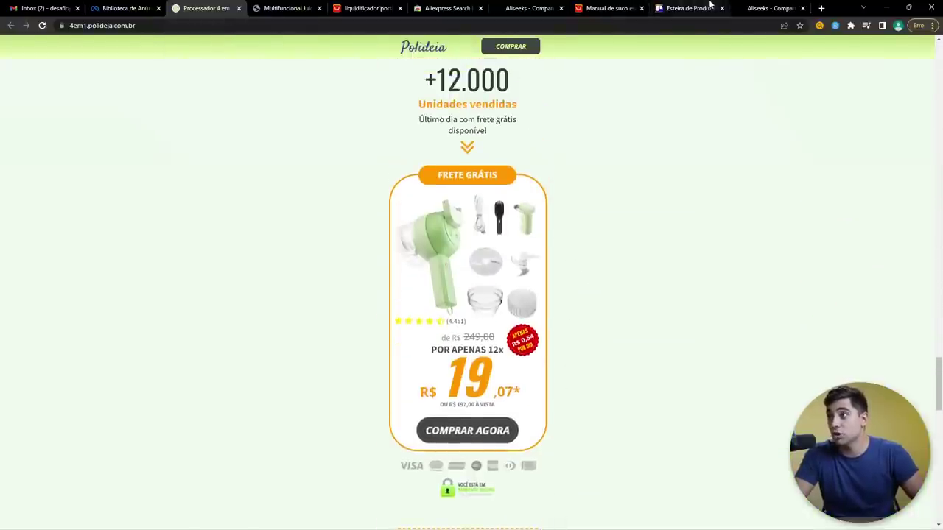
# Step: Search AliExpress for "triturador de alimento" and sort the results by number of orders
pyautogui.click(394, 7)
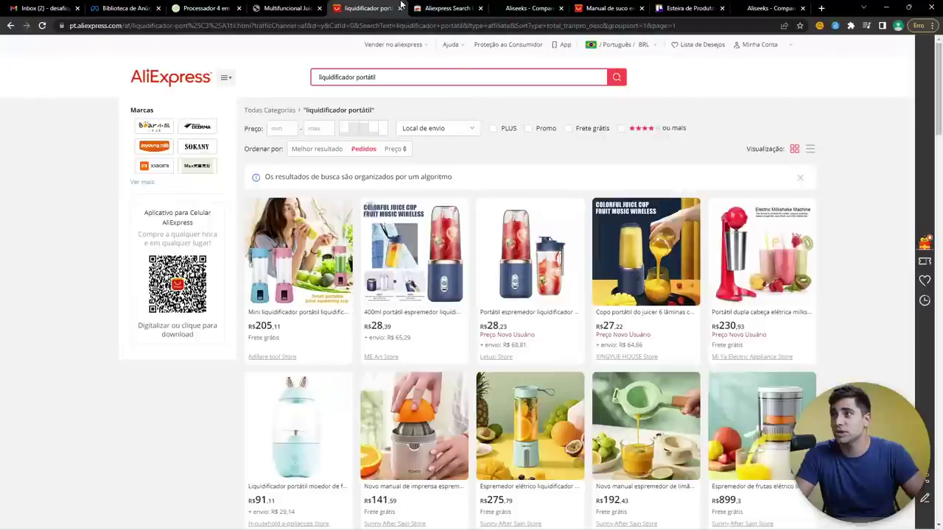
pyautogui.click(346, 76)
pyautogui.write('tritu')
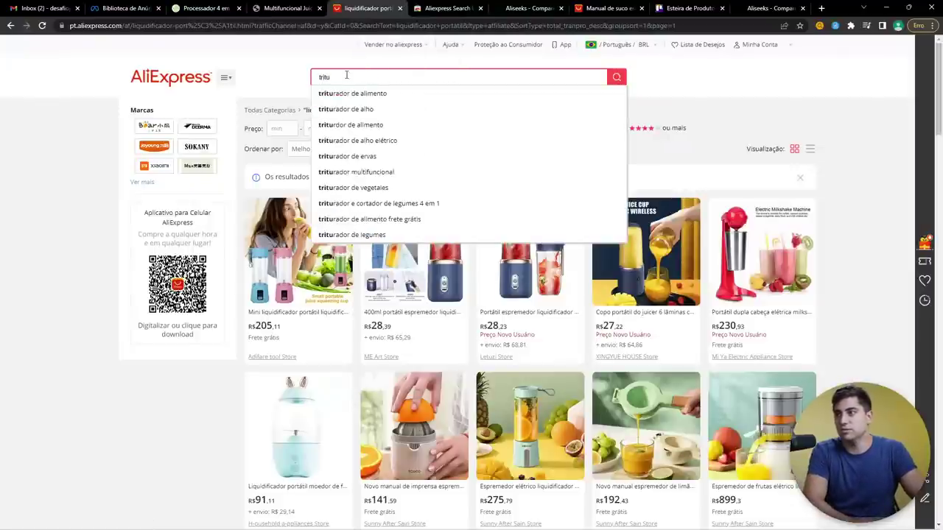
pyautogui.press('Down')
pyautogui.press('Return')
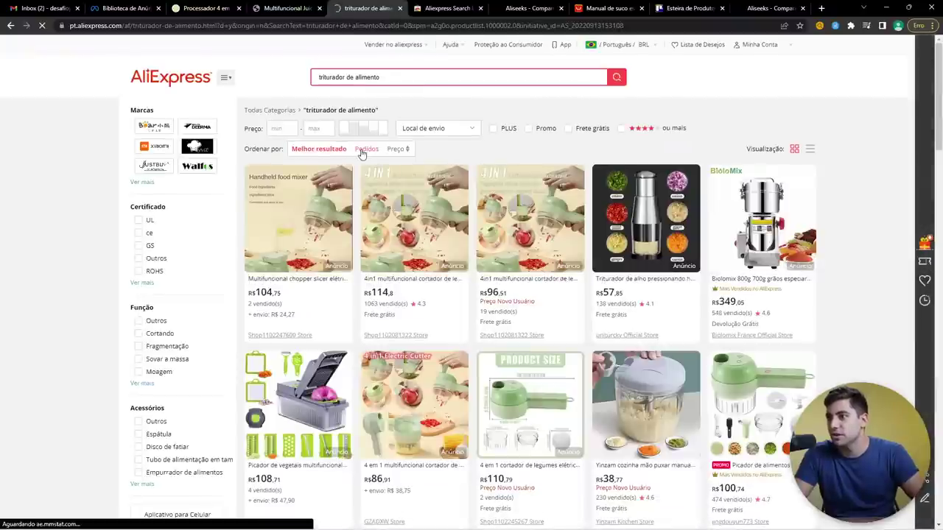
pyautogui.click(361, 151)
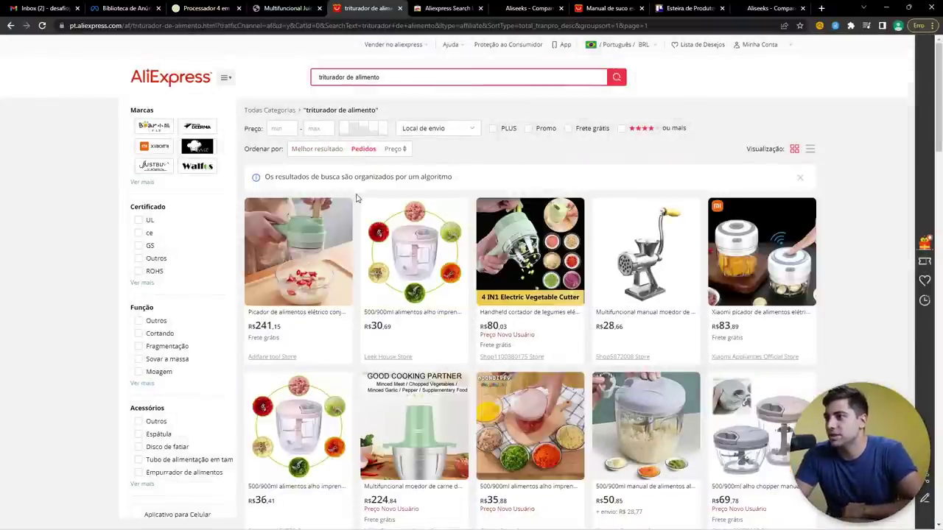
# Step: Open the 4 IN1 Electric Vegetable Cutter and the green cordless garlic press (R$35,34) listings in separate tabs
pyautogui.rightClick(520, 258)
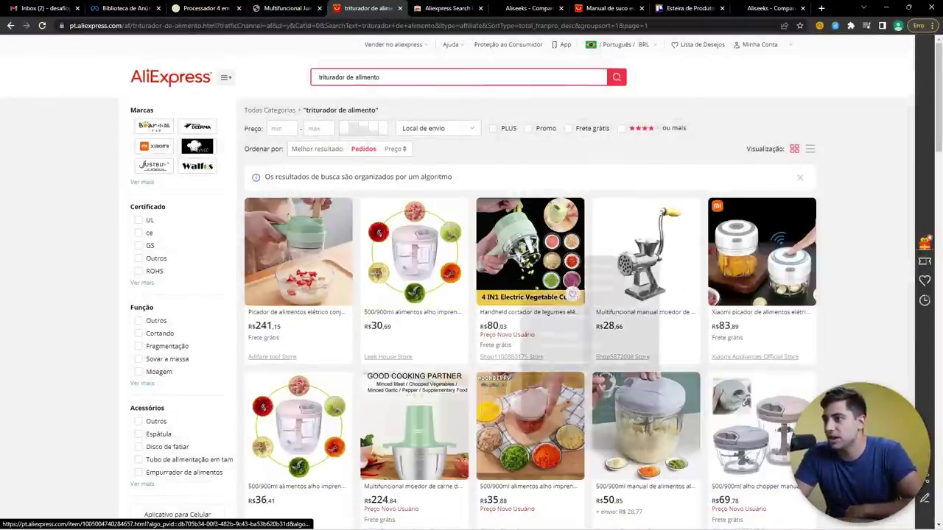
pyautogui.click(526, 265)
pyautogui.scroll(-1, 526, 267)
pyautogui.scroll(-4, 529, 287)
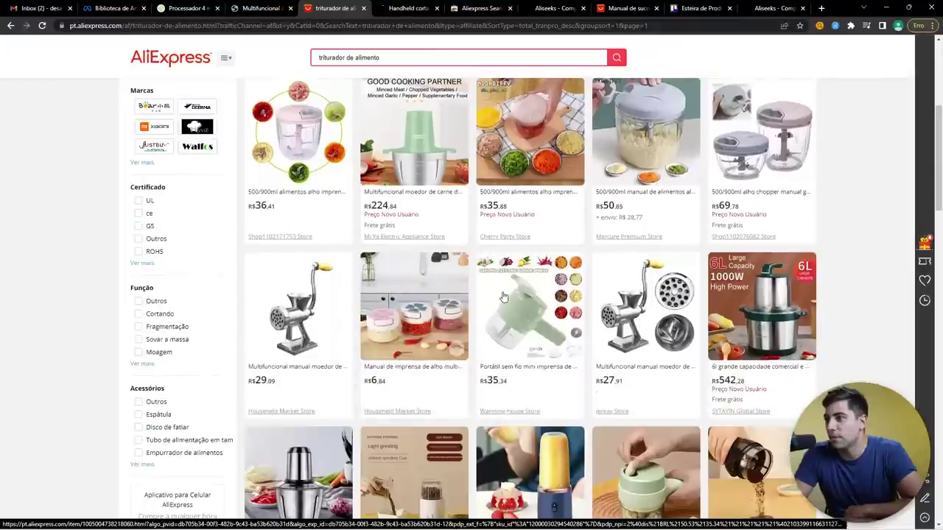
pyautogui.rightClick(534, 313)
pyautogui.click(534, 313)
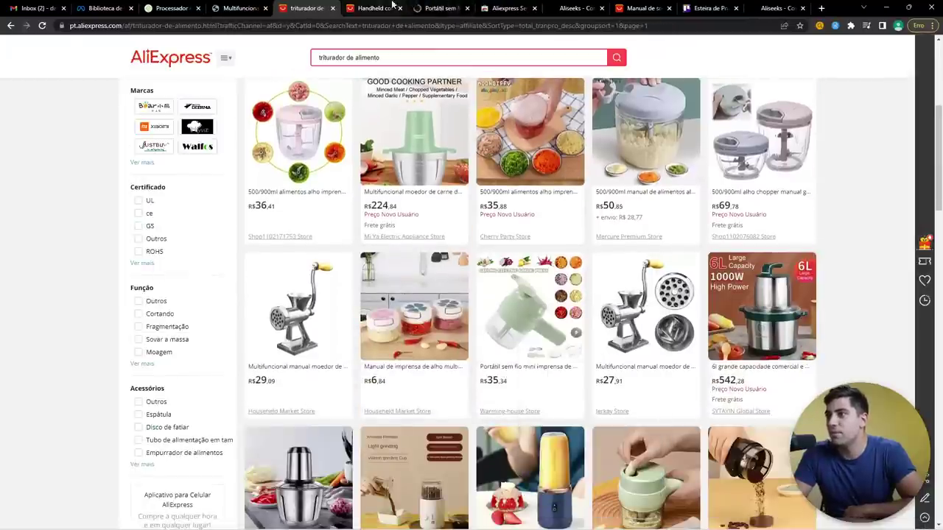
# Step: Compare the pictures, prices and set variants of the two AliExpress listings with the Polideia processor offer
pyautogui.click(440, 8)
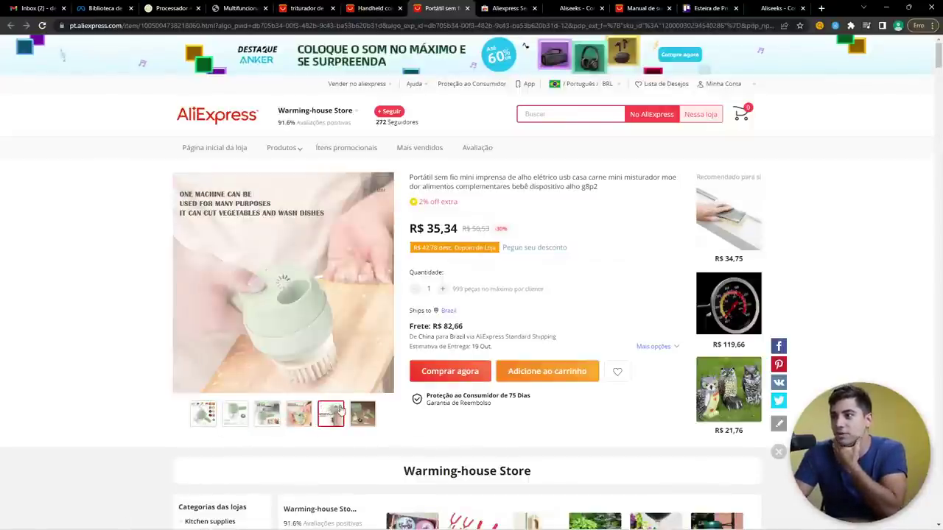
pyautogui.hotkey('ctrl', 'shift', 'Tab')
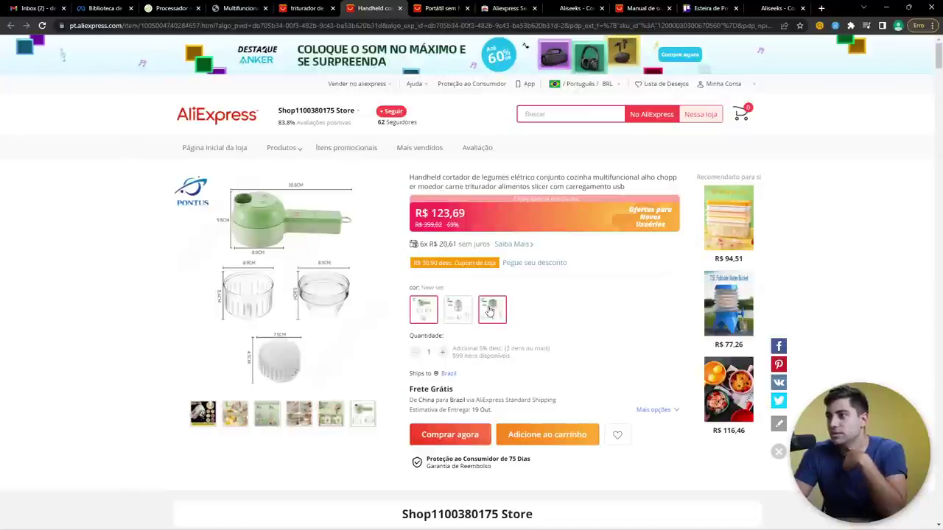
pyautogui.click(433, 314)
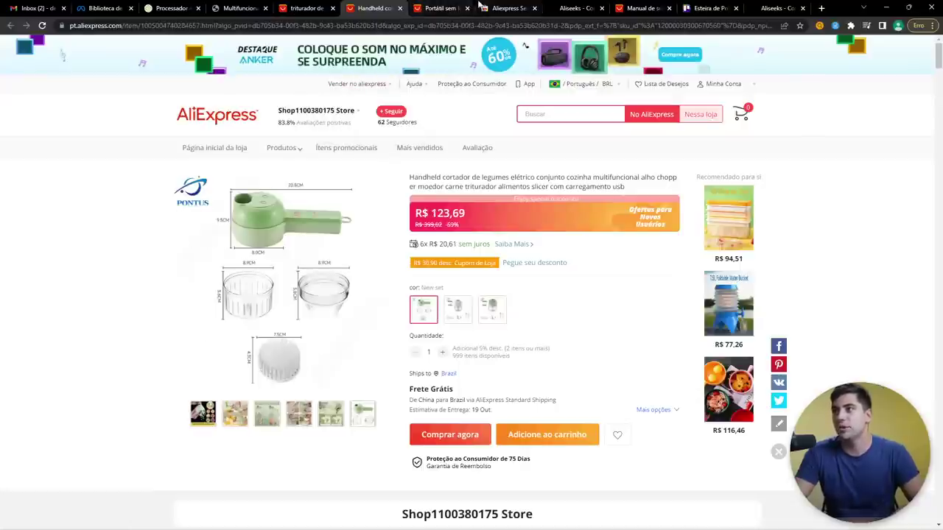
pyautogui.click(170, 8)
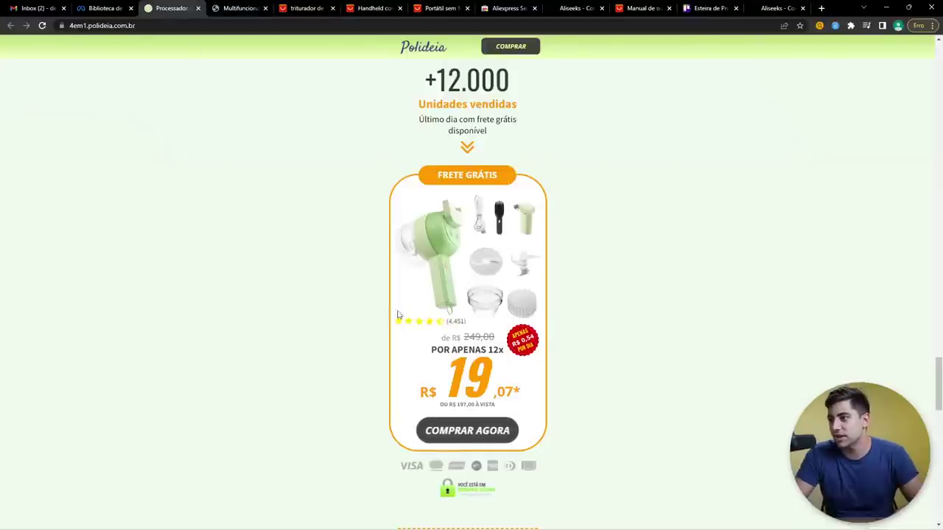
# Step: Copy the Polideia ad's Ad Library address and add a Trello card titled "Triturador 4 em 1" to the Produtos Potenciais list
pyautogui.click(79, 5)
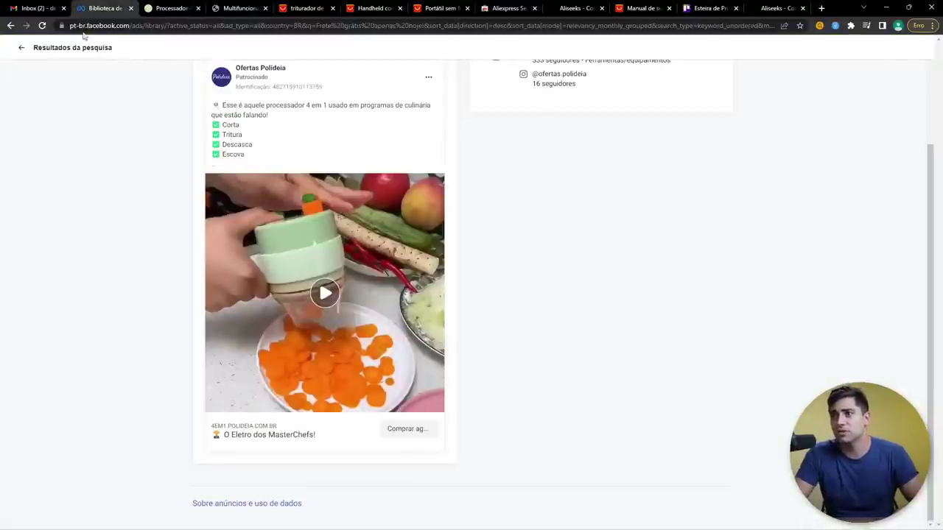
pyautogui.click(96, 30)
pyautogui.click(678, 5)
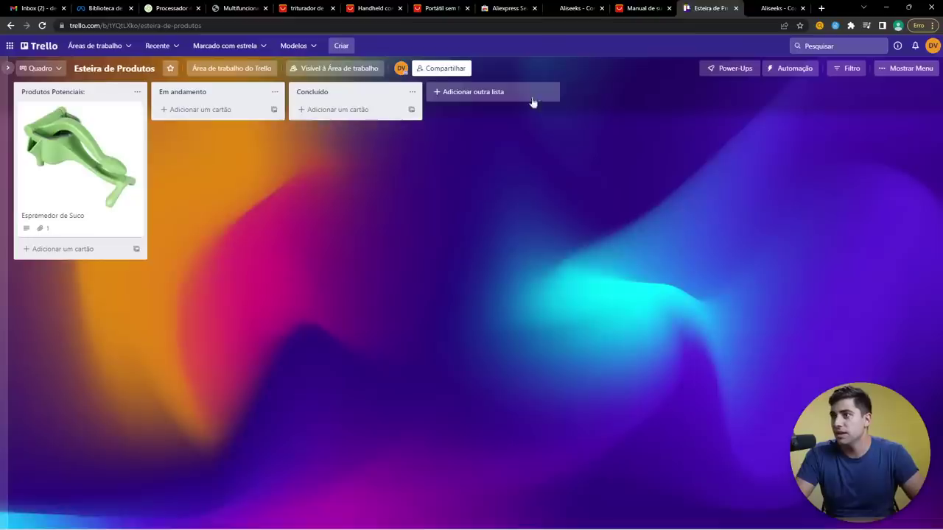
pyautogui.click(44, 252)
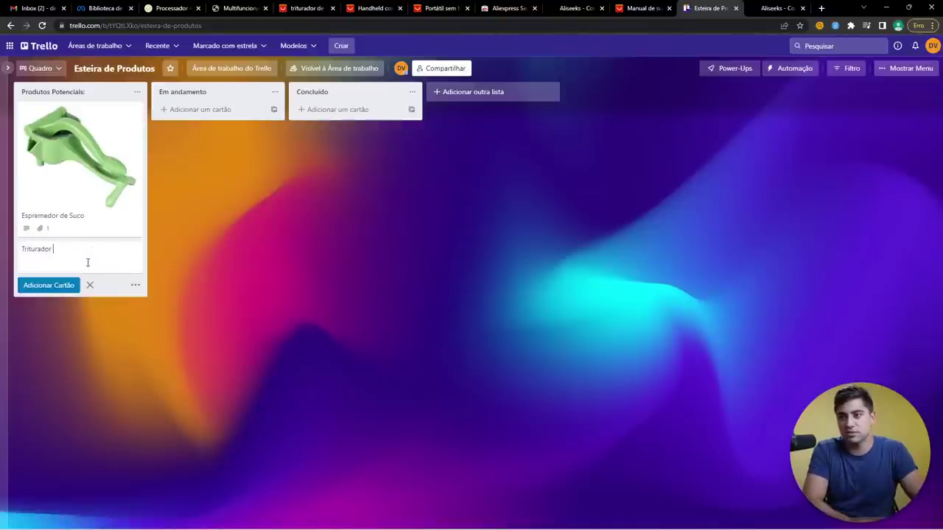
pyautogui.write('Triturador 4 em 1')
pyautogui.press('Return')
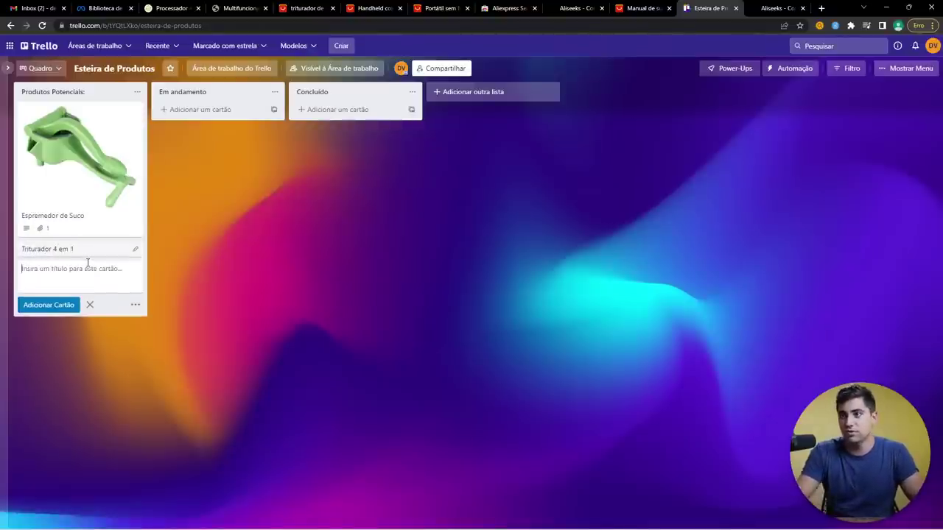
# Step: Paste the copied Facebook Ad Library link into the description of the Triturador 4 em 1 card
pyautogui.click(84, 252)
pyautogui.click(360, 166)
pyautogui.write('https://pt-br.facebook.com/ads/library/?active_status=all&ad_type=all&country=BR&q=Frete%20gr%C3%A1tis%20apenas%20hoje!&sort_data[direction]=desc&sort_data[mode]=relevancy_monthly_grouped&search_type=keyword_unordered&media_type=all')
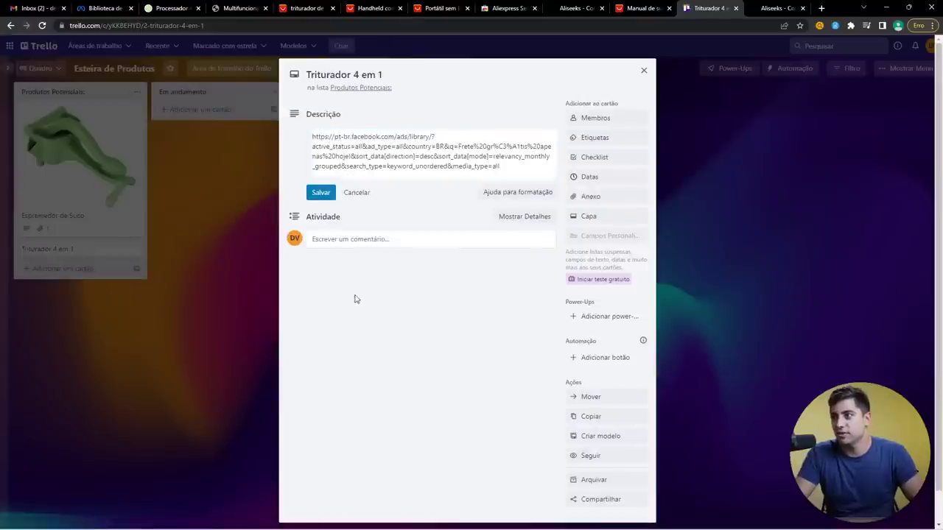
pyautogui.click(354, 297)
# Step: Return to the Ad Library results for "Frete grátis apenas hoje!" and scan the September 2022 ads for further product candidates
pyautogui.click(103, 8)
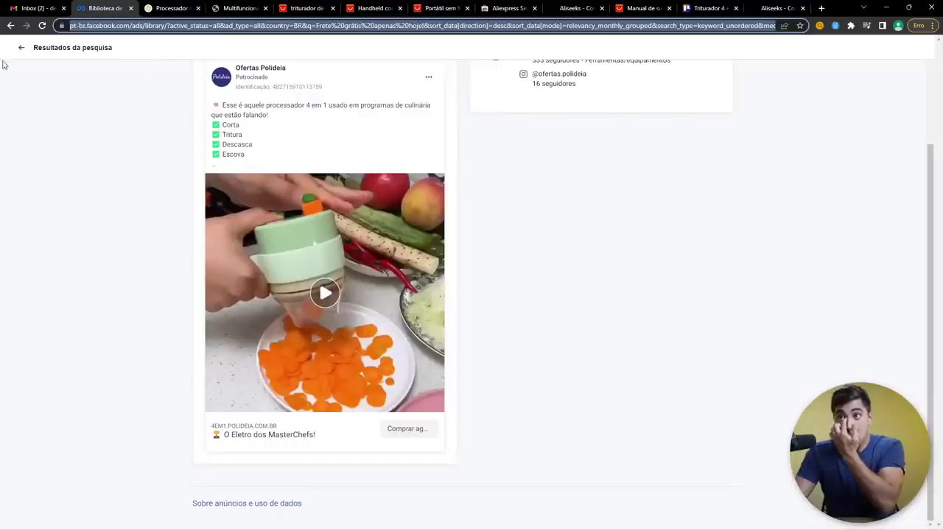
pyautogui.click(21, 48)
pyautogui.scroll(-2, 276, 301)
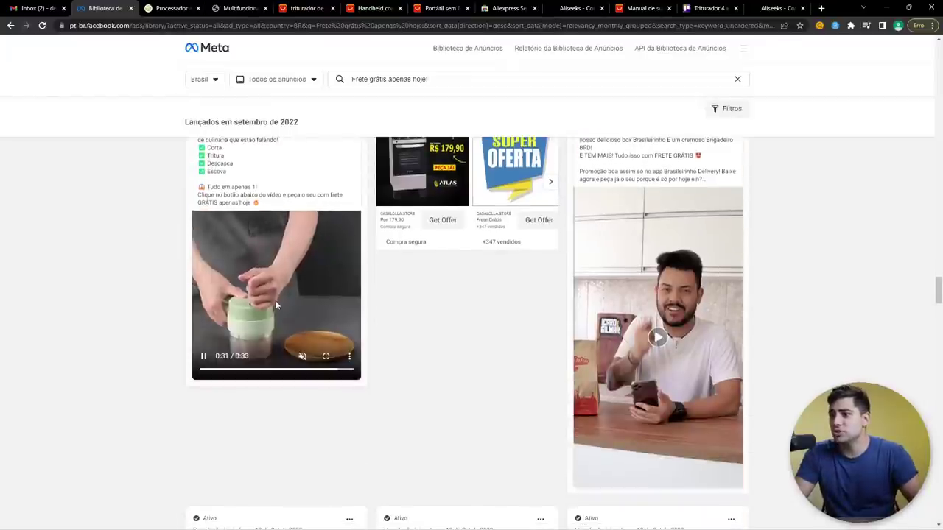
pyautogui.scroll(-4, 275, 301)
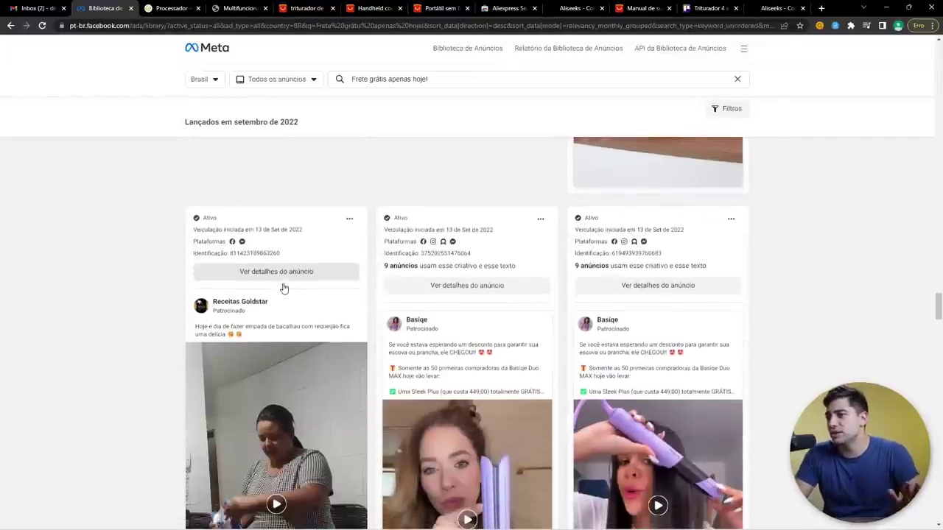
pyautogui.scroll(-1, 287, 295)
pyautogui.scroll(-3, 516, 335)
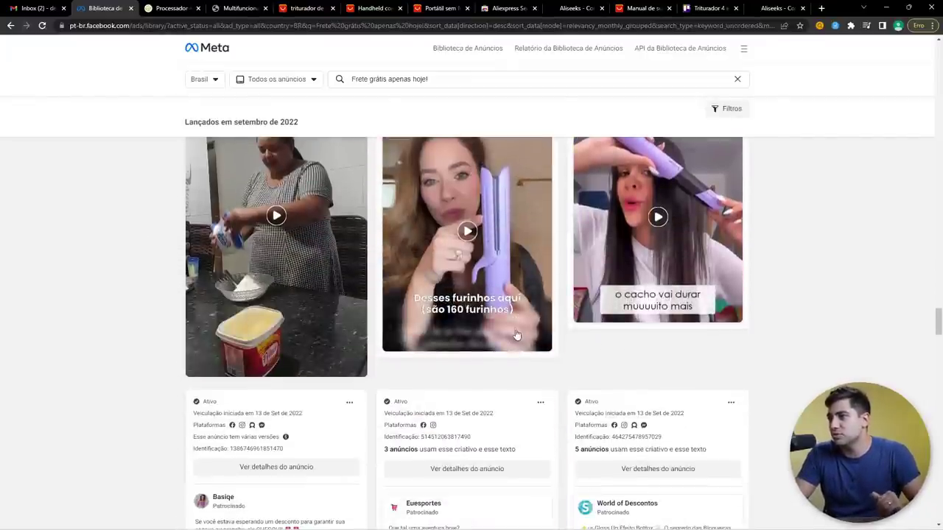
pyautogui.scroll(-2, 486, 346)
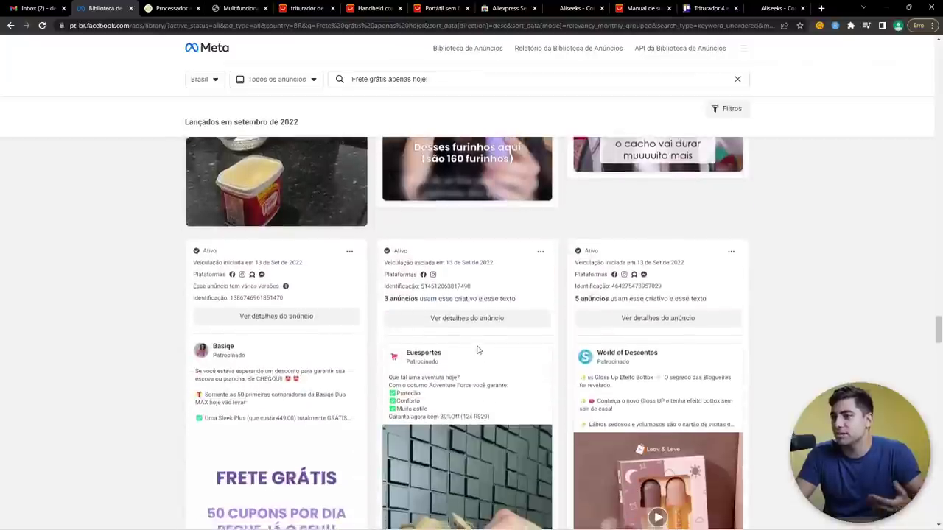
pyautogui.scroll(-2, 479, 354)
pyautogui.scroll(-5, 556, 319)
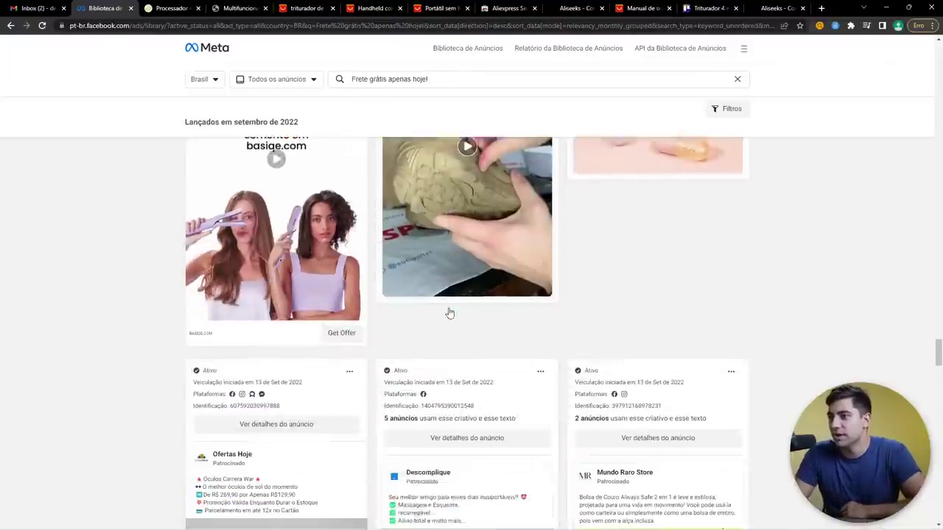
pyautogui.scroll(-2, 359, 361)
pyautogui.scroll(2, 494, 327)
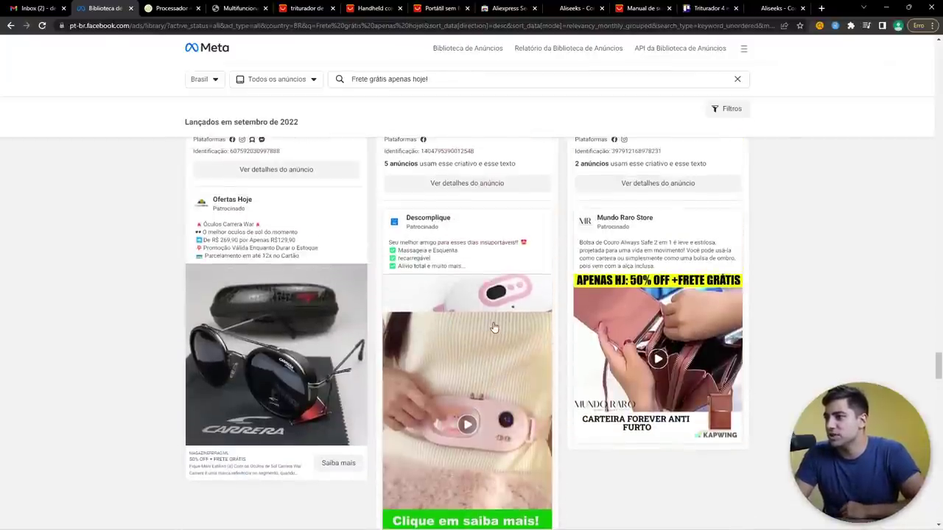
# Step: Read the Descomplique heating massager ad's text and skim through its video
pyautogui.moveTo(409, 244); pyautogui.dragTo(450, 244)
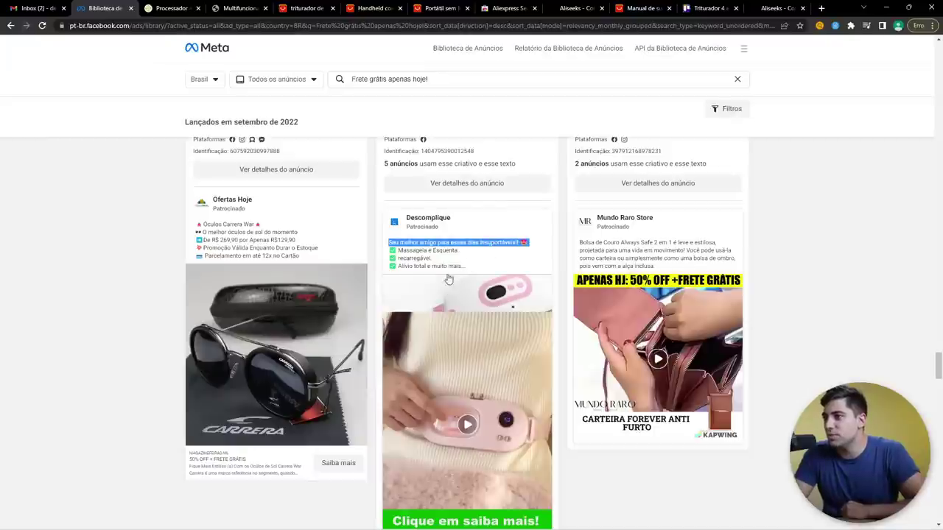
pyautogui.click(443, 257)
pyautogui.scroll(-1, 451, 363)
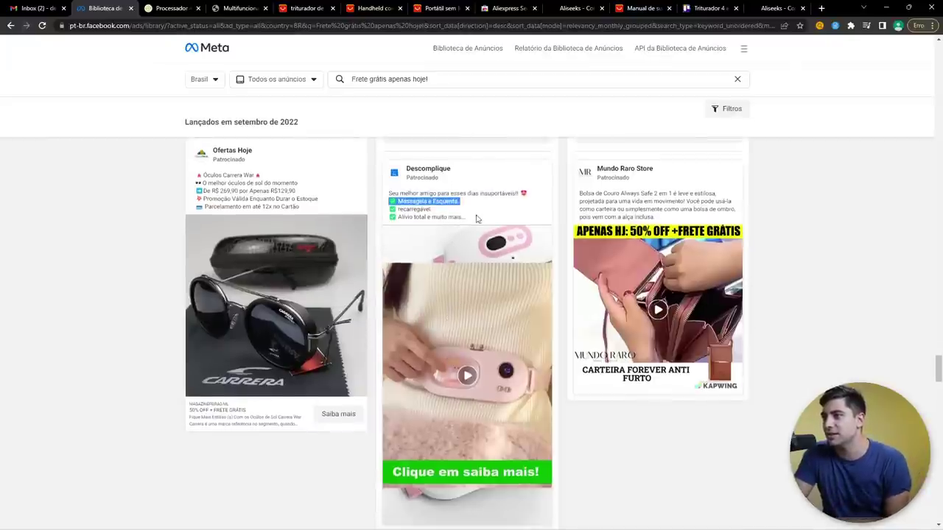
pyautogui.doubleClick(492, 194)
pyautogui.click(454, 367)
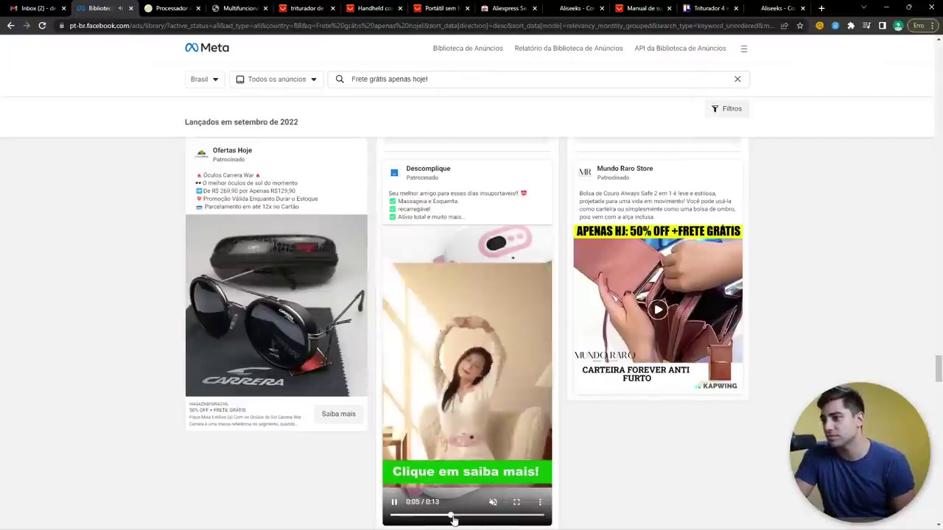
pyautogui.moveTo(454, 518); pyautogui.dragTo(498, 521)
pyautogui.click(445, 353)
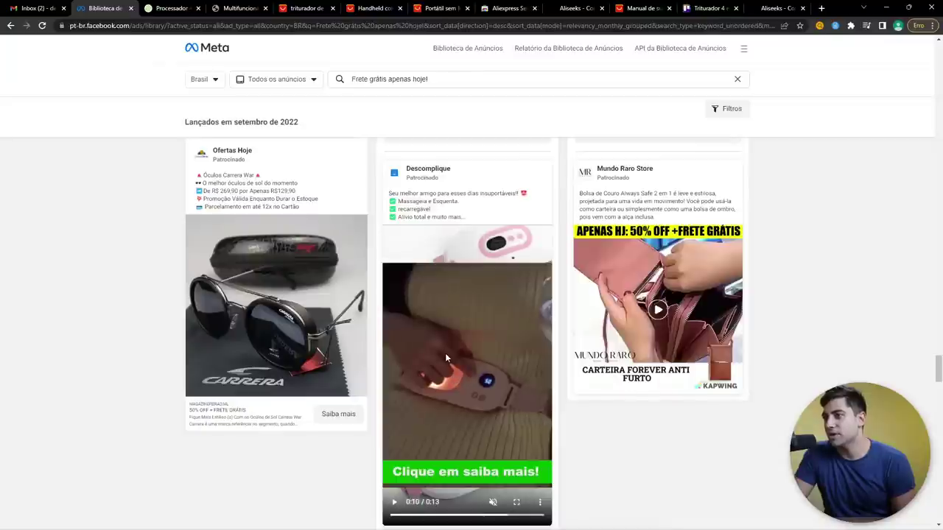
# Step: Open the Descomplique ad's details and follow its link to the store's product page
pyautogui.scroll(-1, 444, 353)
pyautogui.scroll(-2, 449, 343)
pyautogui.scroll(4, 476, 254)
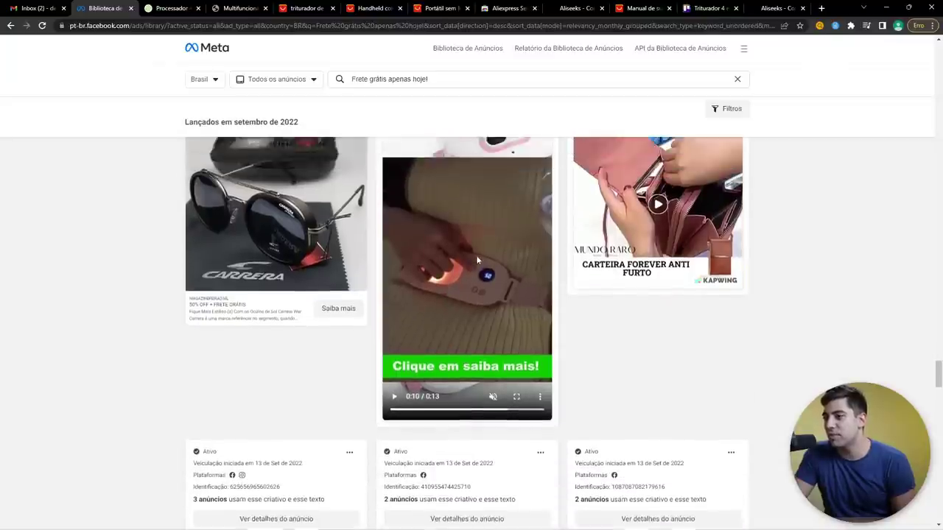
pyautogui.moveTo(447, 203)
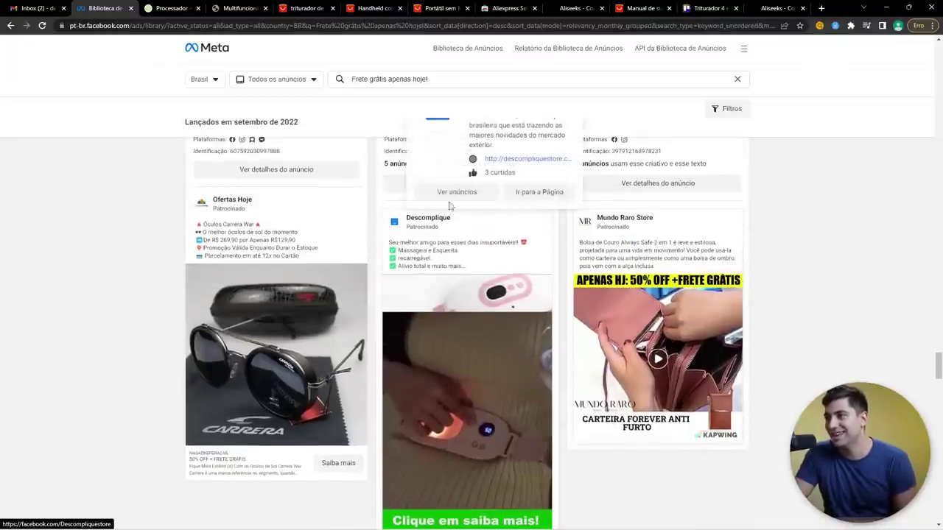
pyautogui.click(415, 181)
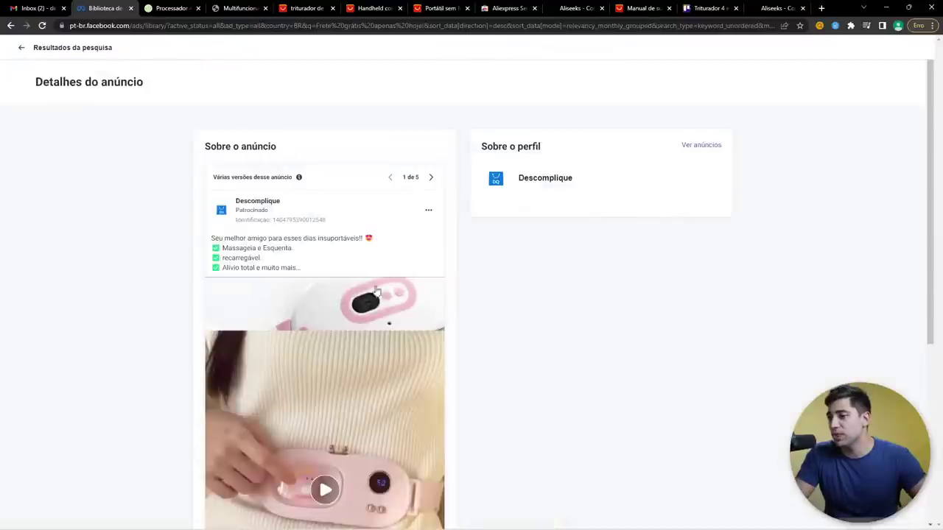
pyautogui.scroll(-5, 354, 296)
pyautogui.click(414, 473)
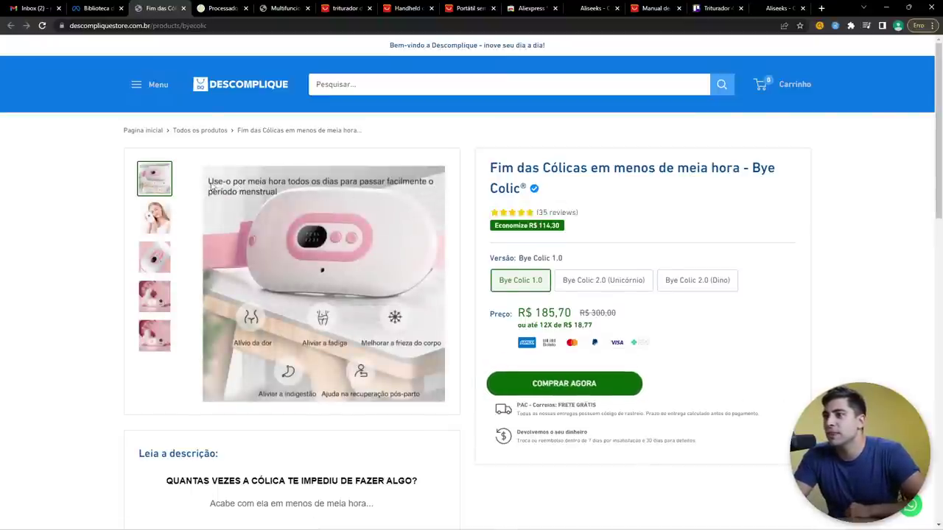
# Step: Look through the product photos of the Bye Colic massager, ending on the first picture
pyautogui.click(154, 218)
pyautogui.click(153, 257)
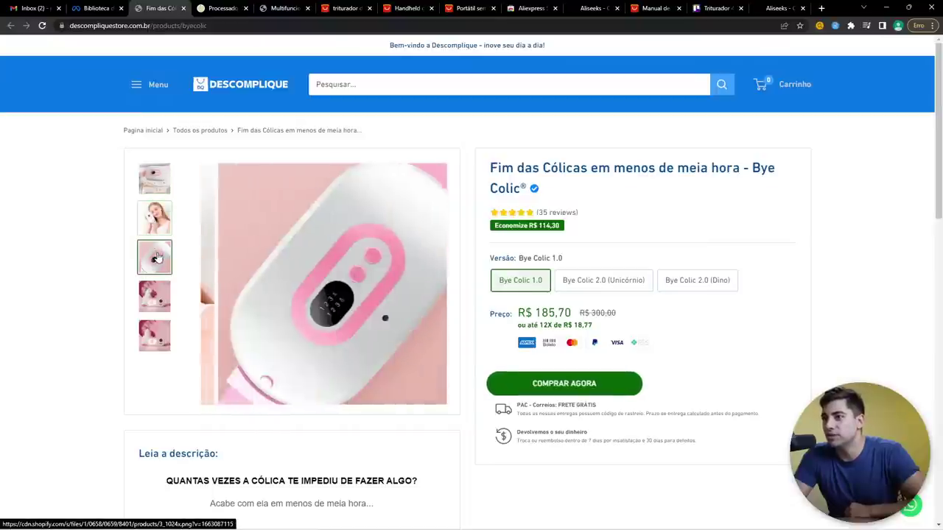
pyautogui.click(161, 299)
pyautogui.click(158, 330)
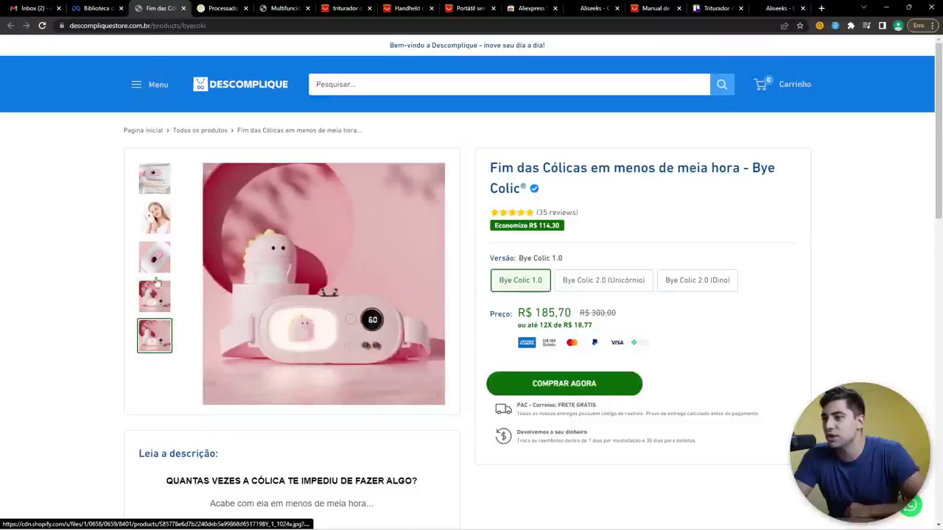
pyautogui.click(155, 257)
pyautogui.click(156, 189)
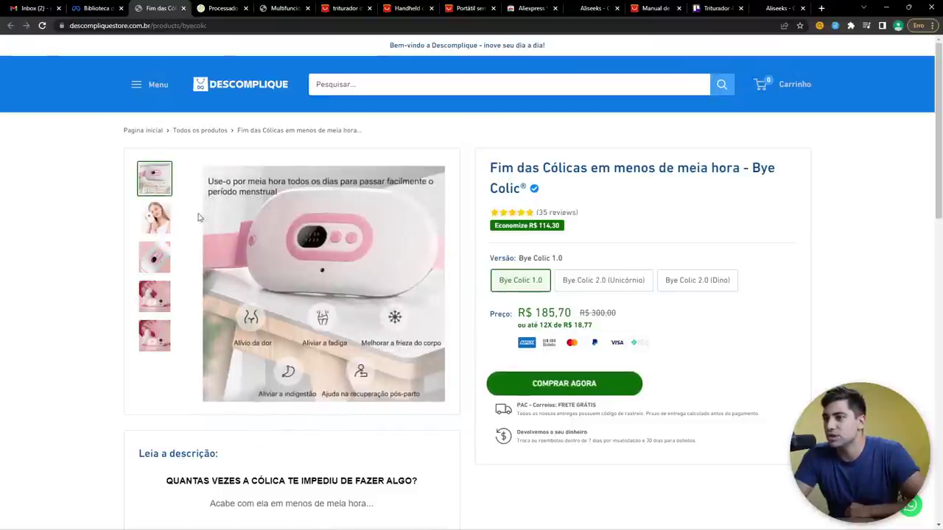
# Step: Run an AliExpress search by image from the first Bye Colic photo and dismiss the translation prompt
pyautogui.rightClick(347, 252)
pyautogui.click(398, 305)
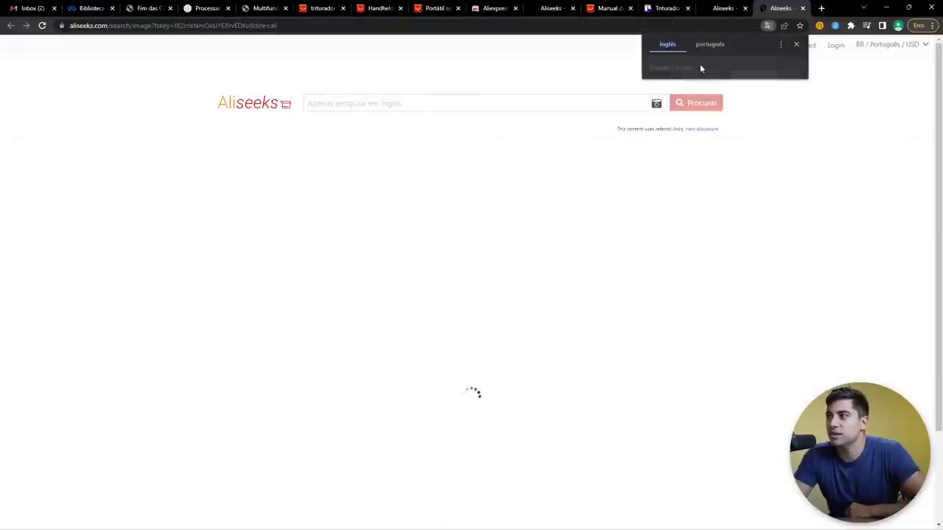
pyautogui.click(796, 45)
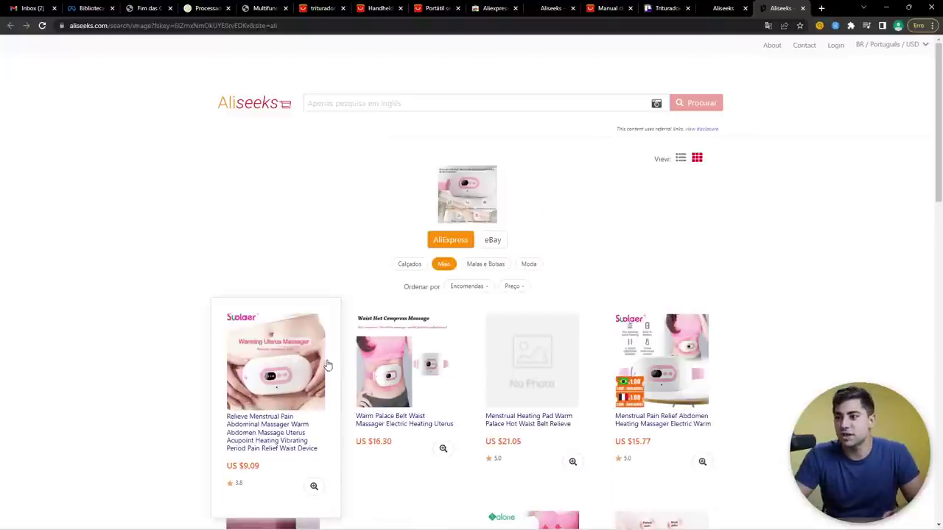
# Step: Review the matching massagers on Aliseeks, open the US $8.31 menstrual heating pad on AliExpress and highlight its price
pyautogui.scroll(-1, 350, 336)
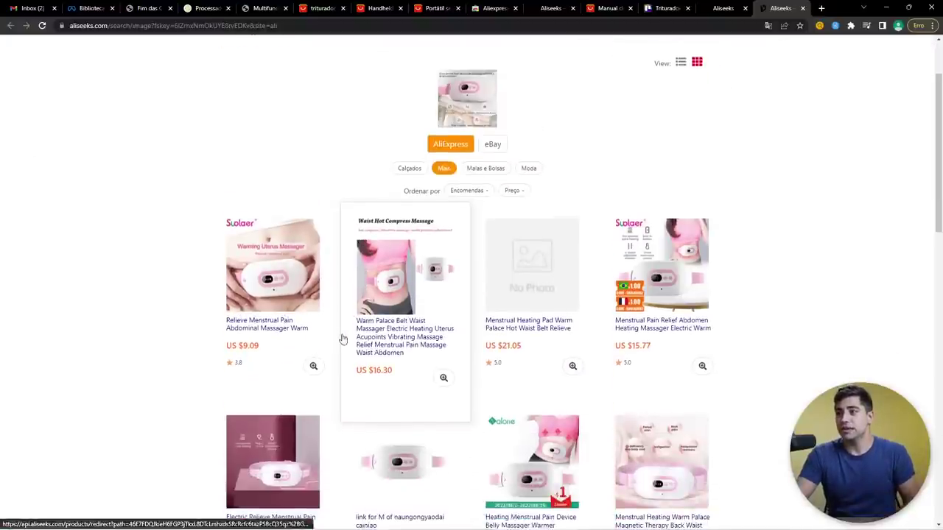
pyautogui.scroll(-2, 304, 354)
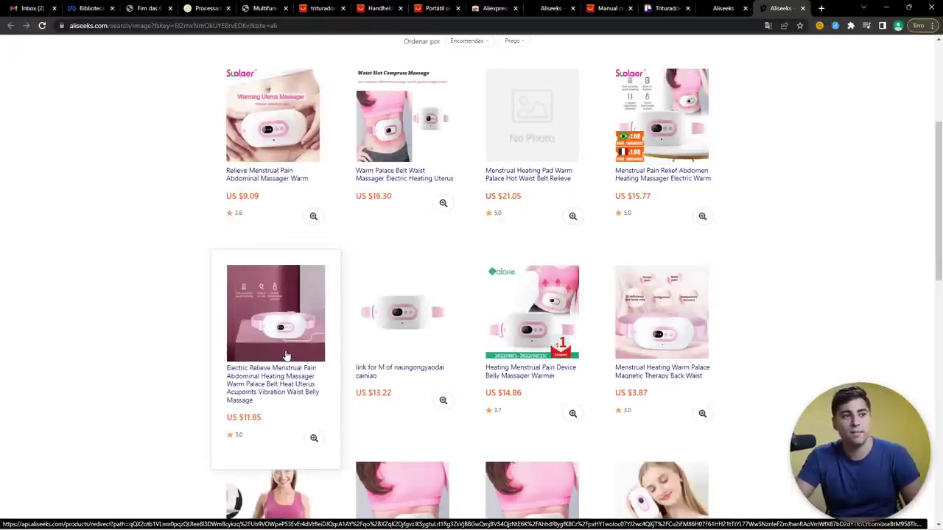
pyautogui.scroll(-2, 322, 298)
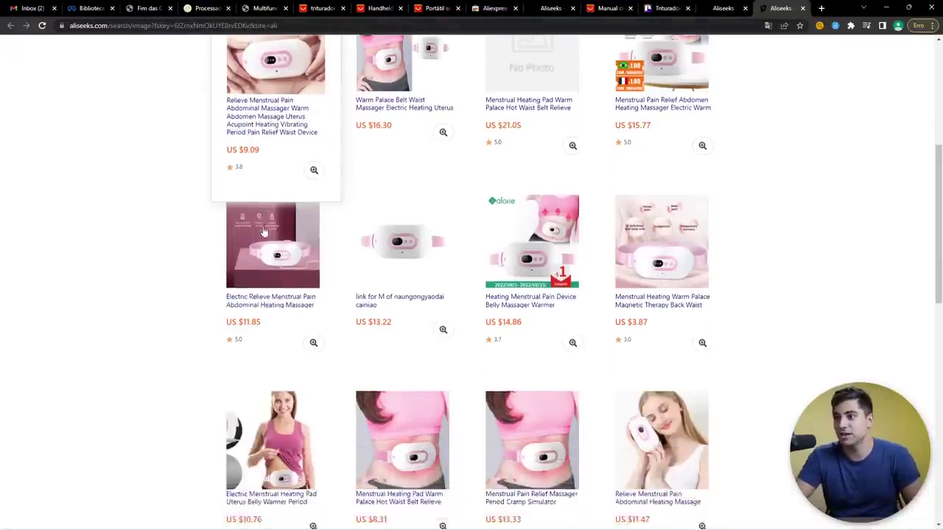
pyautogui.scroll(-1, 322, 296)
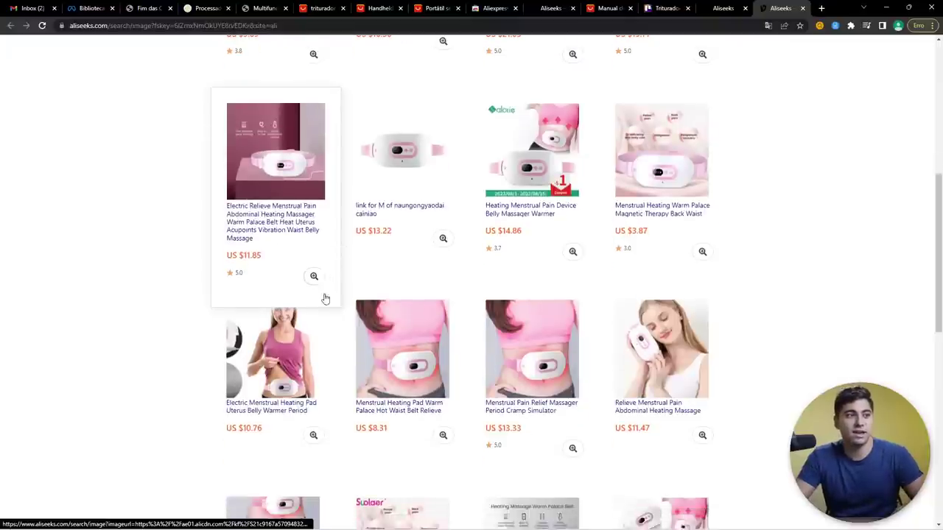
pyautogui.click(381, 340)
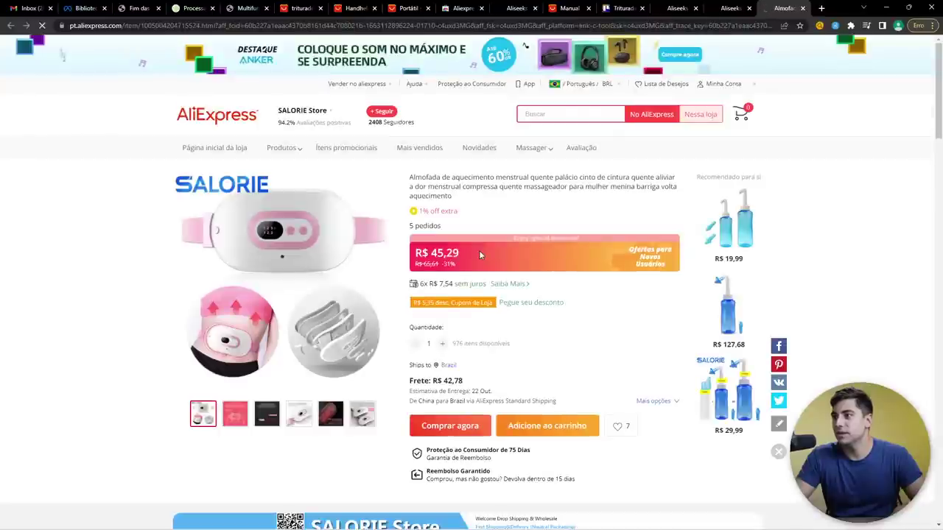
pyautogui.moveTo(479, 254); pyautogui.dragTo(415, 254)
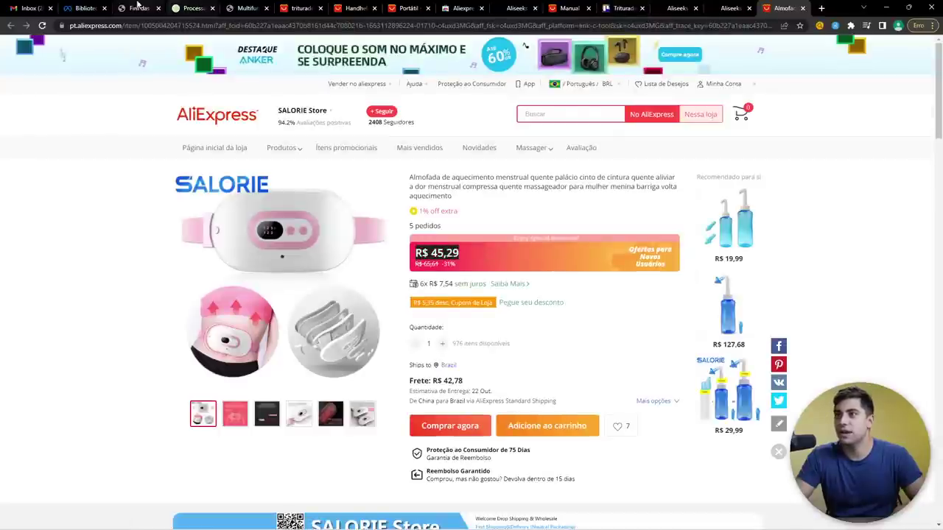
# Step: Close the leftover Chrome Web Store extension page, the older Aliseeks tab beside it and the manual juicer listing
pyautogui.click(669, 6)
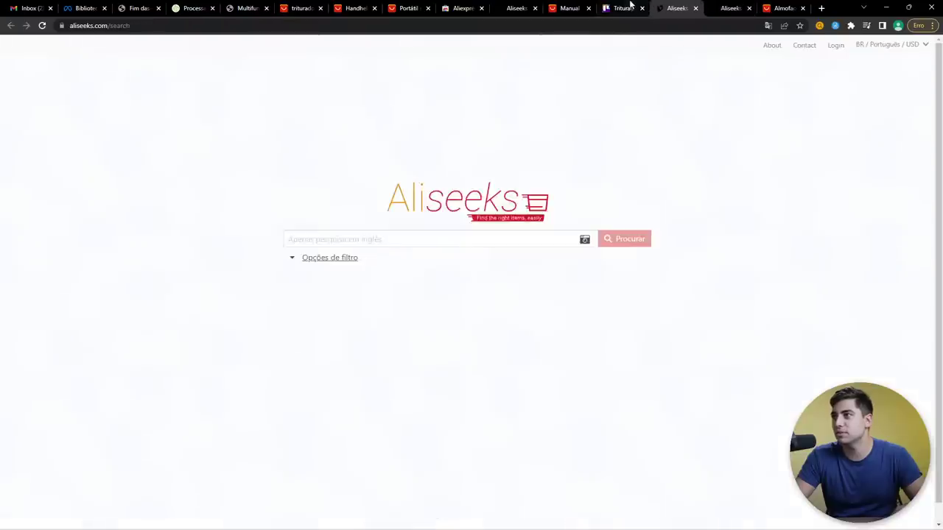
pyautogui.click(567, 7)
pyautogui.click(515, 7)
pyautogui.click(462, 7)
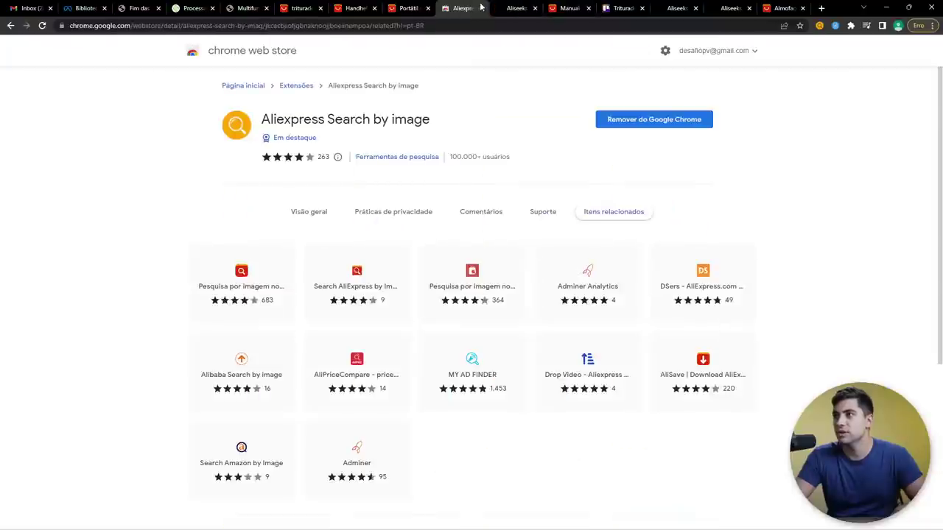
pyautogui.click(481, 8)
pyautogui.click(481, 7)
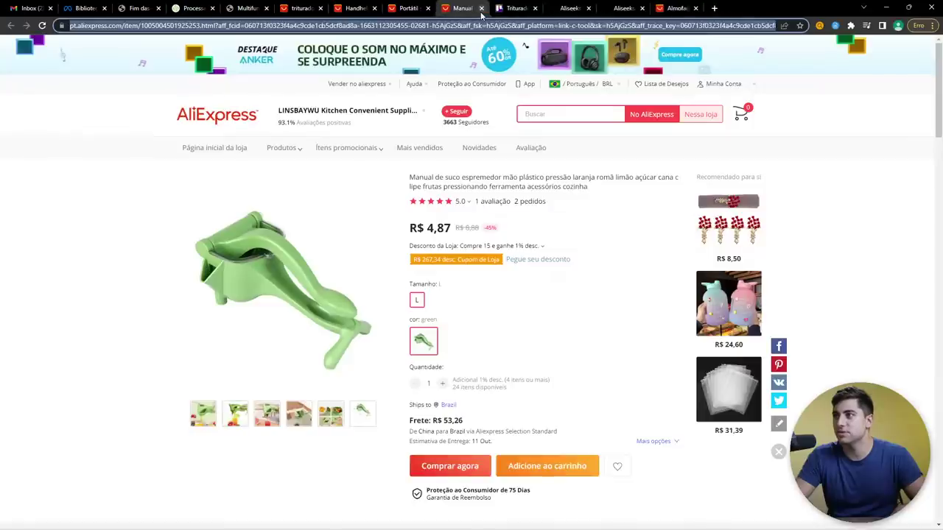
pyautogui.click(481, 8)
# Step: Close the remaining AliExpress food chopper tabs and the two store pages from the 4-in-1 processor research
pyautogui.click(406, 6)
pyautogui.click(428, 8)
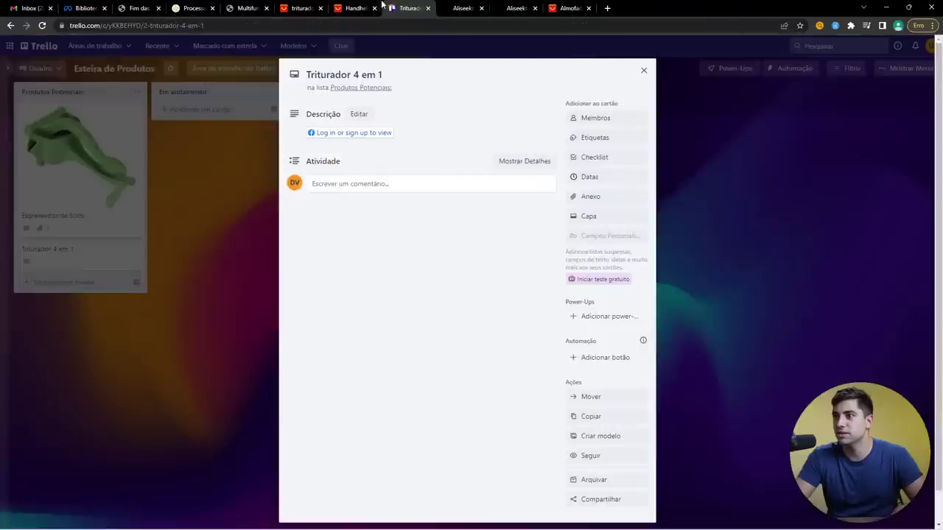
pyautogui.click(353, 7)
pyautogui.click(375, 8)
pyautogui.click(309, 7)
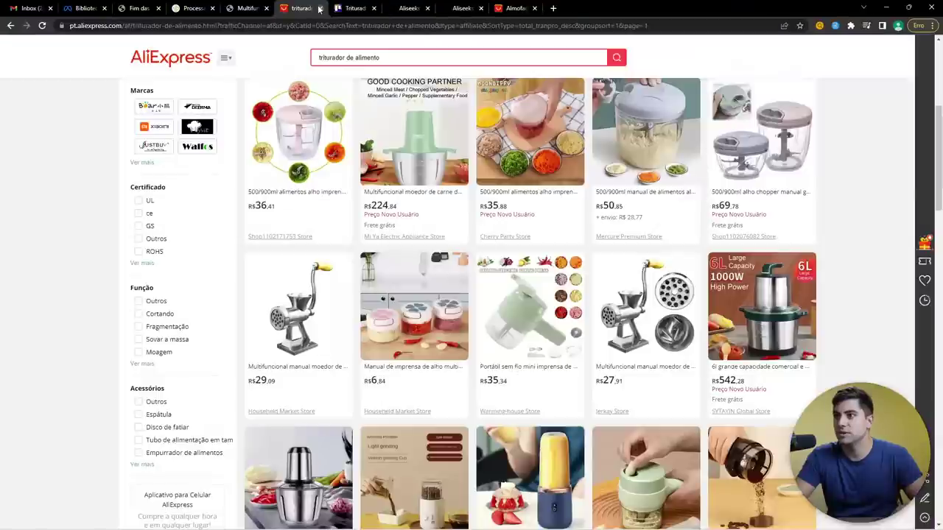
pyautogui.click(320, 8)
pyautogui.click(250, 7)
pyautogui.click(183, 7)
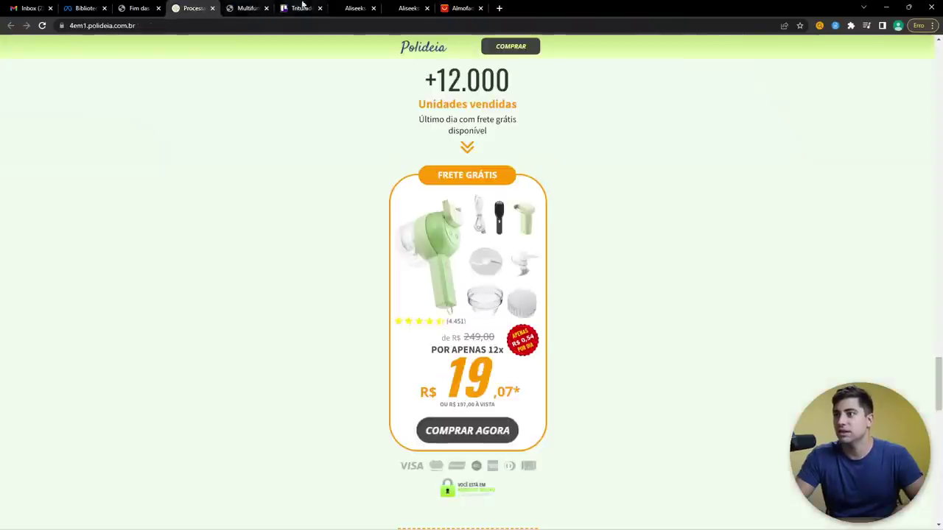
pyautogui.click(213, 9)
pyautogui.click(212, 8)
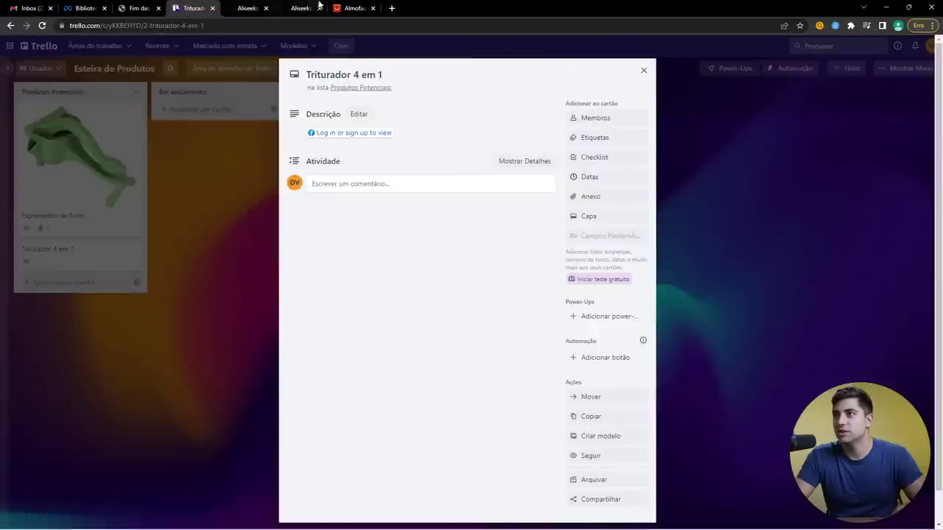
# Step: Compare the Bye Colic price on the Descomplique store with the SALORIE Store heating pad price on AliExpress
pyautogui.click(353, 8)
pyautogui.click(129, 6)
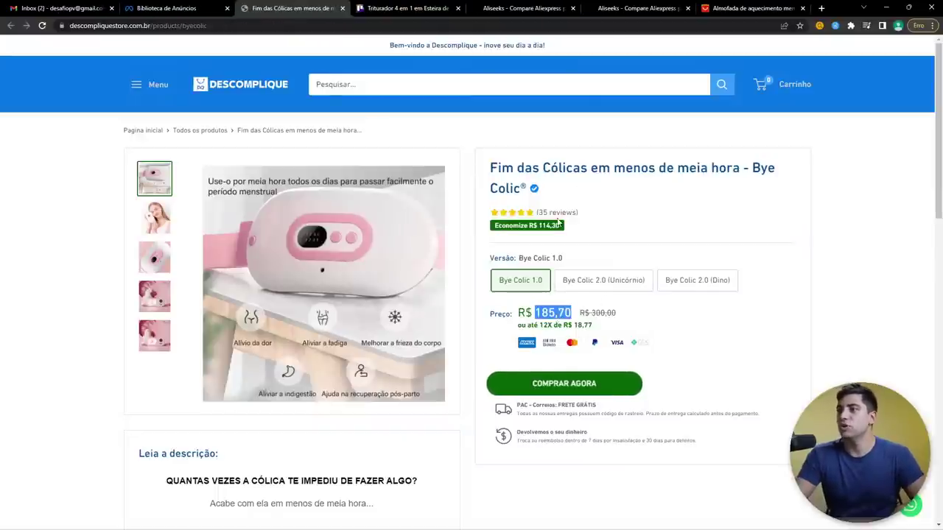
pyautogui.click(729, 7)
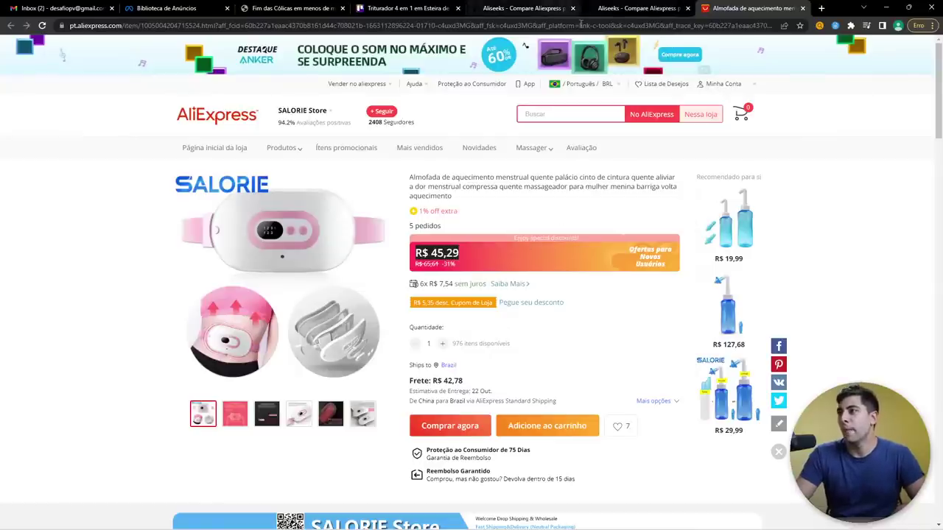
# Step: Expand the full Bye Colic product description on the Descomplique store and read its opening section
pyautogui.click(632, 5)
pyautogui.click(288, 7)
pyautogui.click(168, 7)
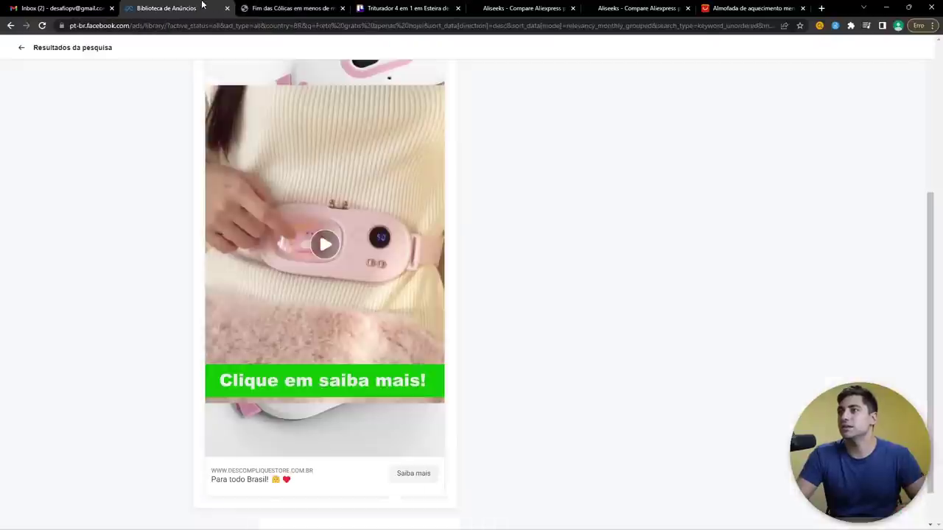
pyautogui.click(283, 6)
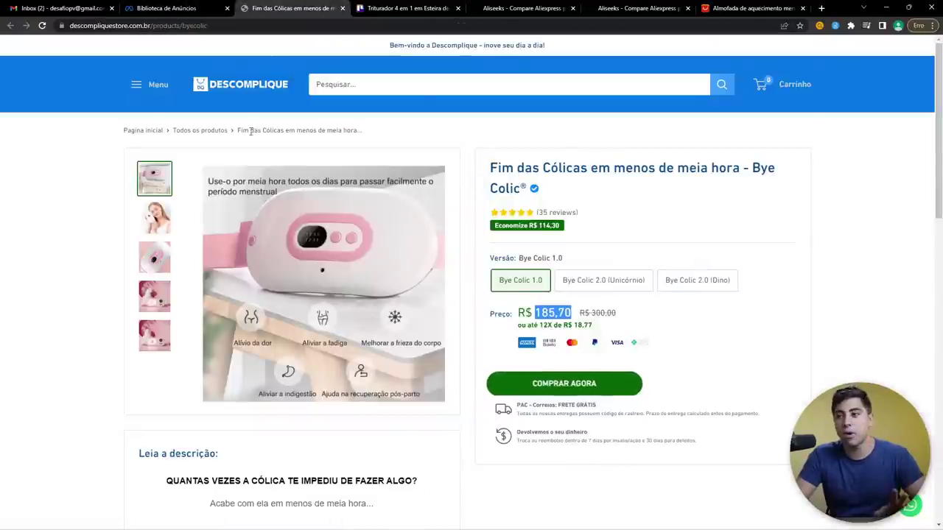
pyautogui.scroll(-4, 253, 318)
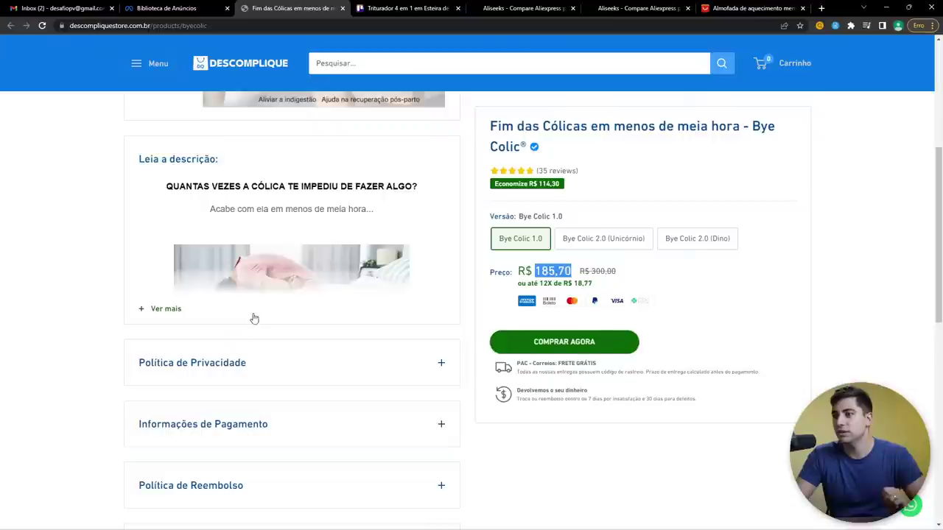
pyautogui.click(166, 308)
pyautogui.moveTo(211, 185); pyautogui.dragTo(325, 286)
pyautogui.scroll(-5, 325, 286)
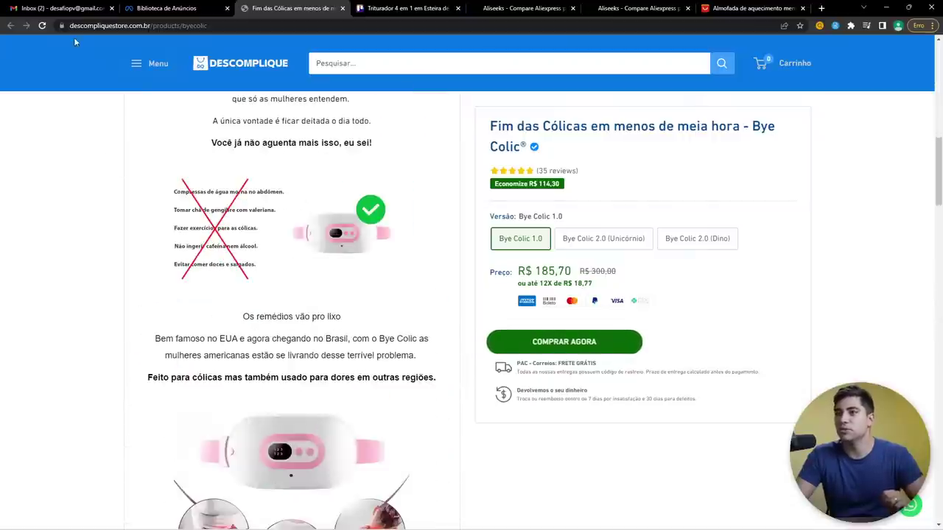
# Step: Capture a screenshot of the pink-and-white heating belt shown in the Bye Colic description on the Descomplique store
pyautogui.click(155, 8)
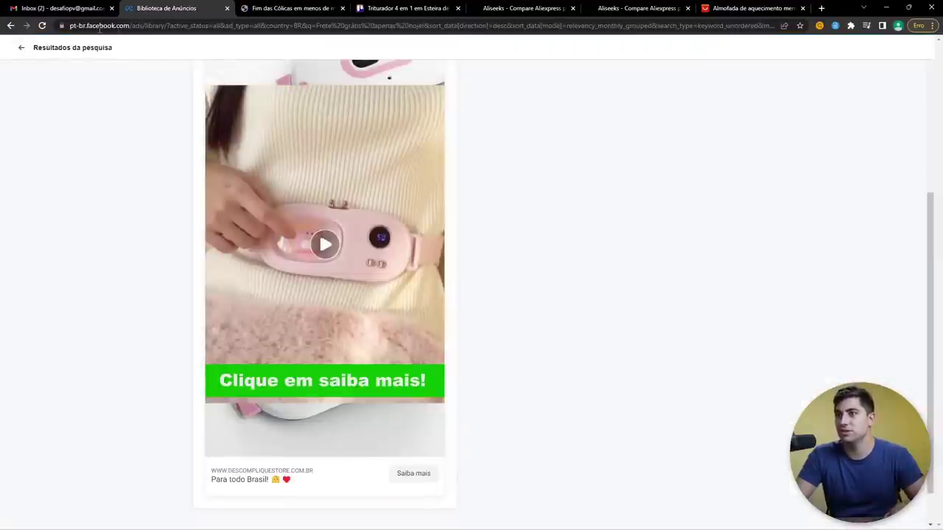
pyautogui.click(125, 32)
pyautogui.click(280, 8)
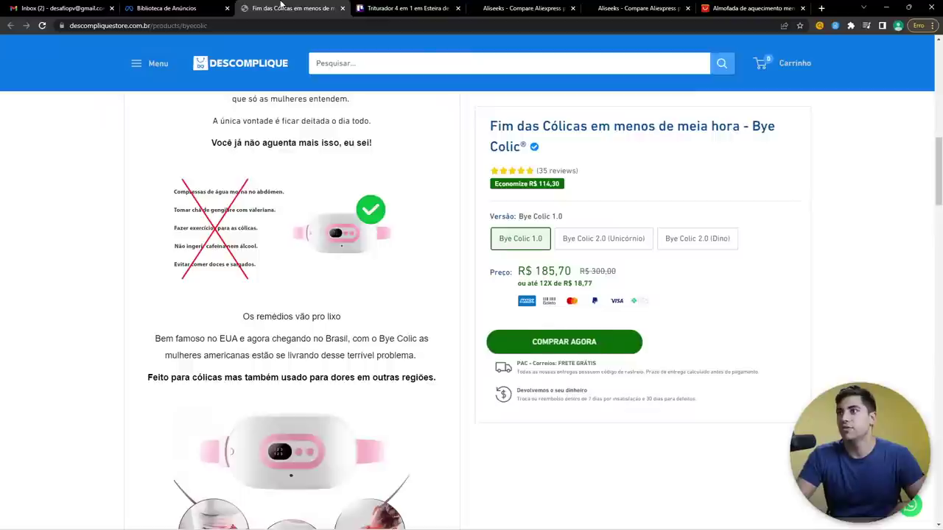
pyautogui.scroll(3, 419, 289)
pyautogui.scroll(-5, 419, 289)
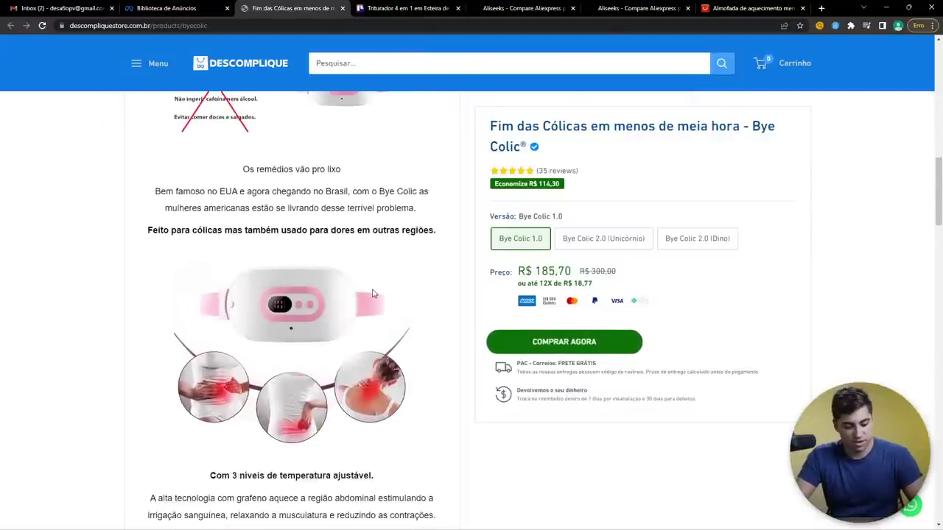
pyautogui.press('super+shift+s')
pyautogui.moveTo(183, 252); pyautogui.dragTo(391, 344)
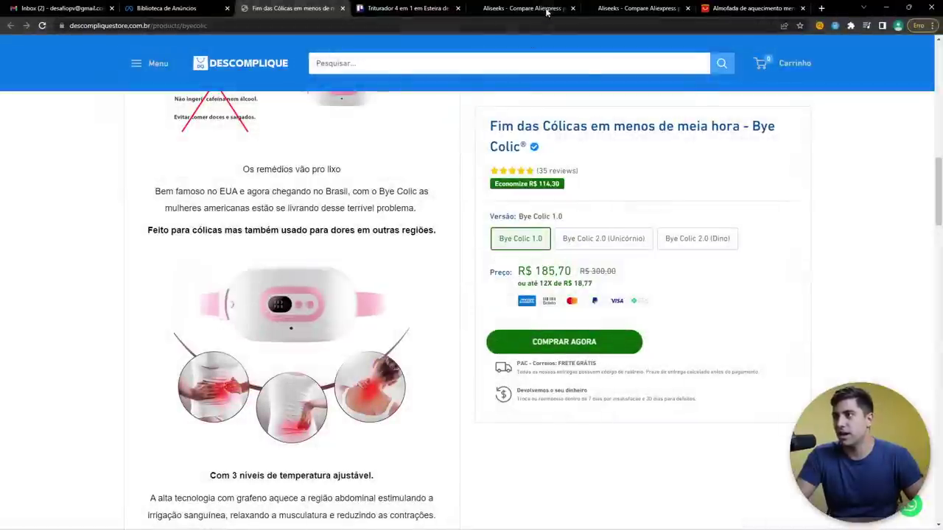
# Step: Add a card named "Aparelho de mestruação" to the Produtos Potenciais list on the Trello board and open it
pyautogui.click(409, 7)
pyautogui.click(159, 276)
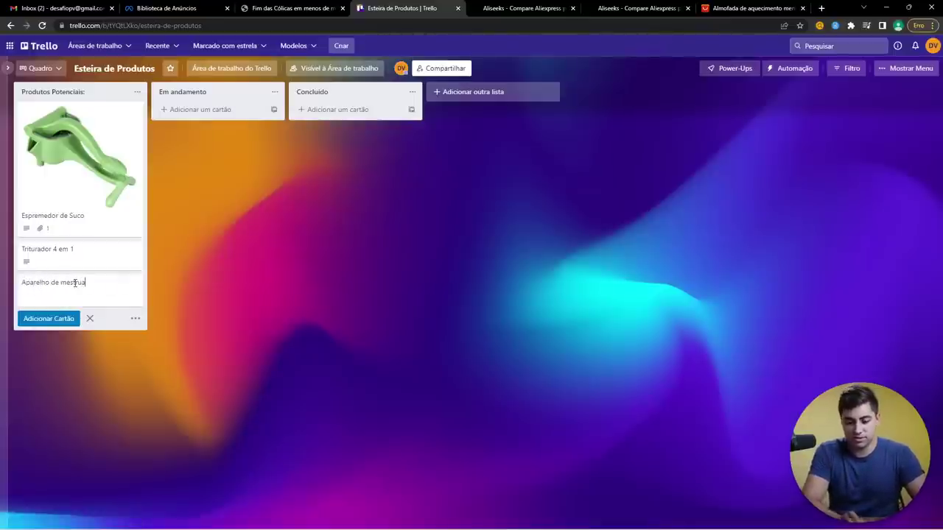
pyautogui.press('Return')
pyautogui.click(74, 283)
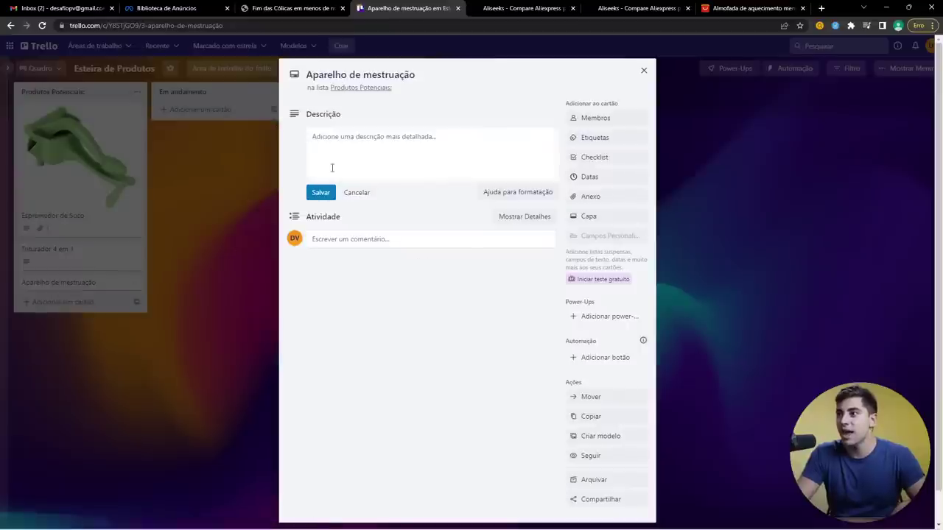
# Step: Attach the captured belt image to the Aparelho de mestruação card, save the Ad Library link as its description and close the card
pyautogui.click(279, 7)
pyautogui.click(164, 8)
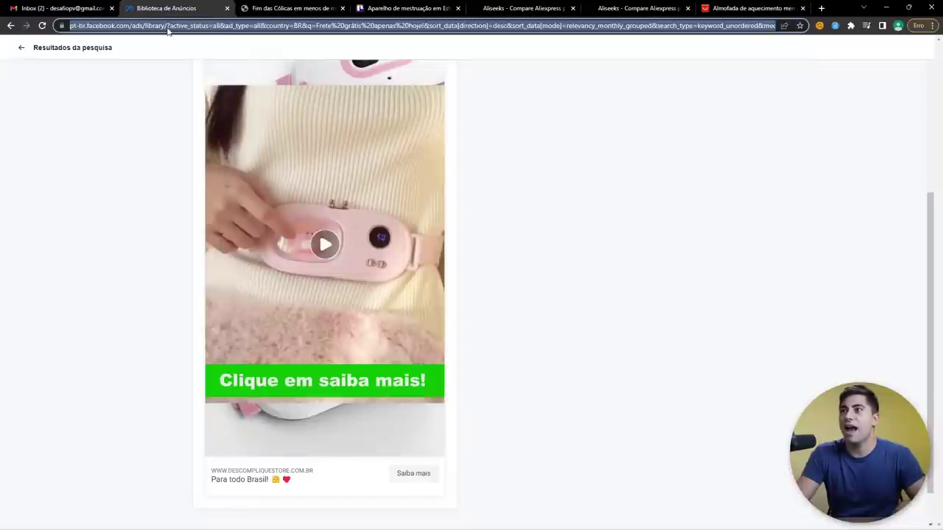
pyautogui.click(439, 7)
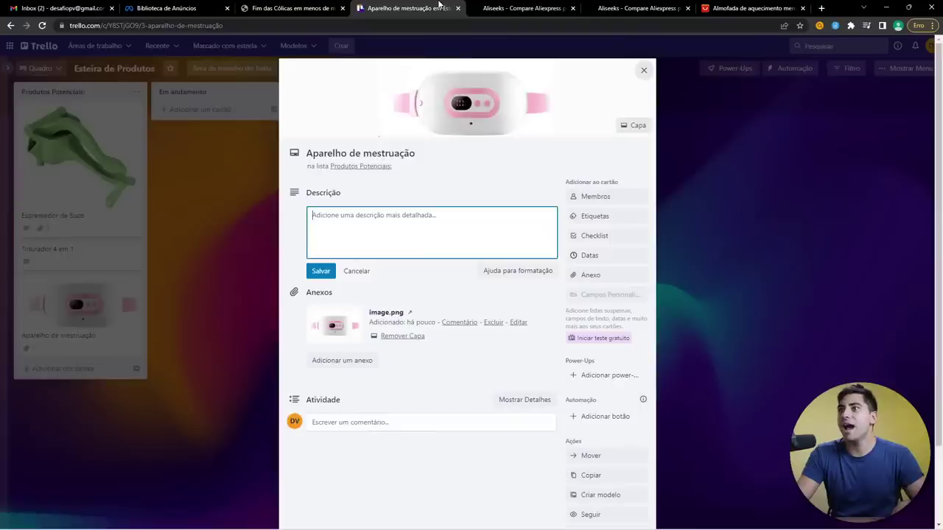
pyautogui.click(325, 270)
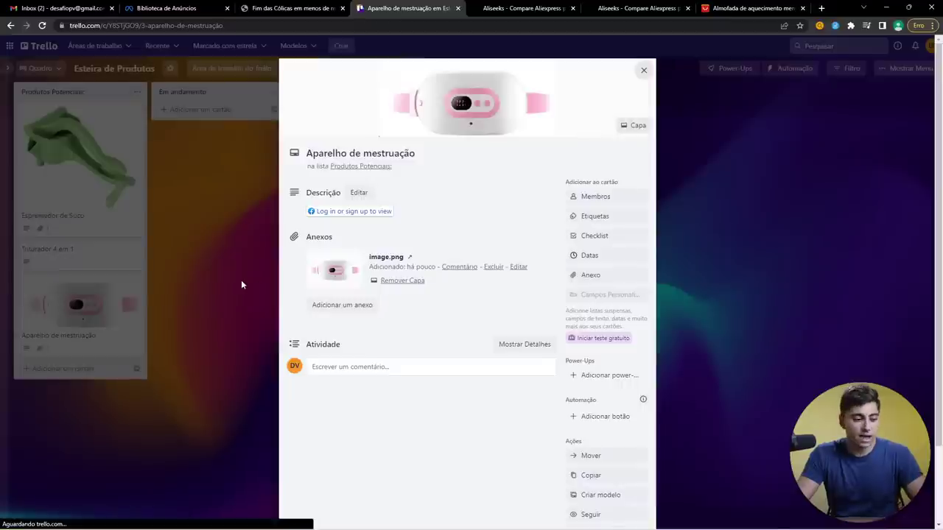
pyautogui.click(240, 279)
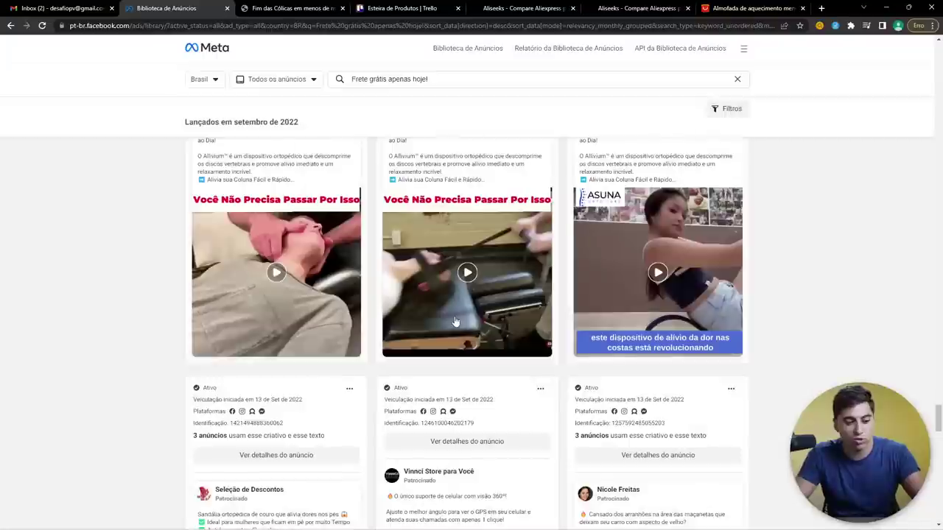
# Step: Find the Mundo Raro Store anti-theft wallet ad in the Ad Library, play its video muted and skim through it
pyautogui.scroll(-5, 457, 316)
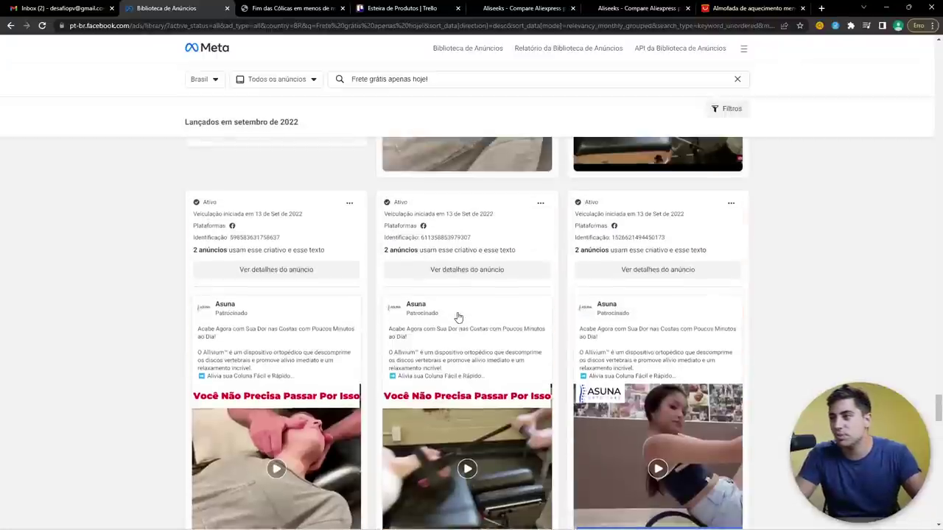
pyautogui.scroll(1, 456, 317)
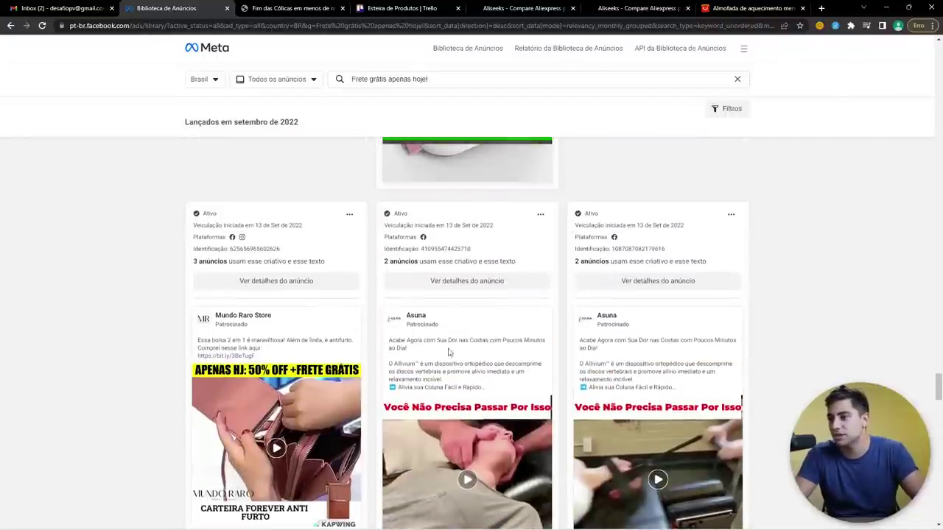
pyautogui.scroll(2, 275, 450)
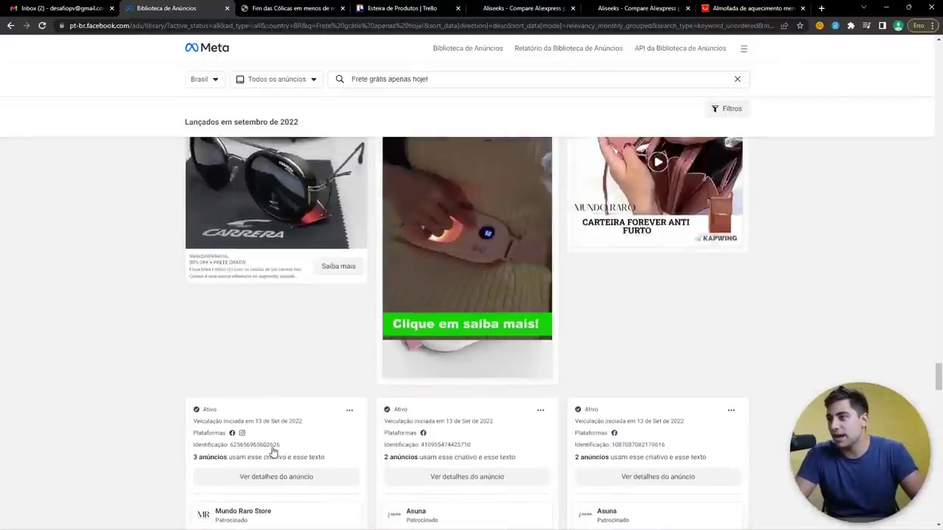
pyautogui.scroll(-3, 275, 450)
pyautogui.click(273, 406)
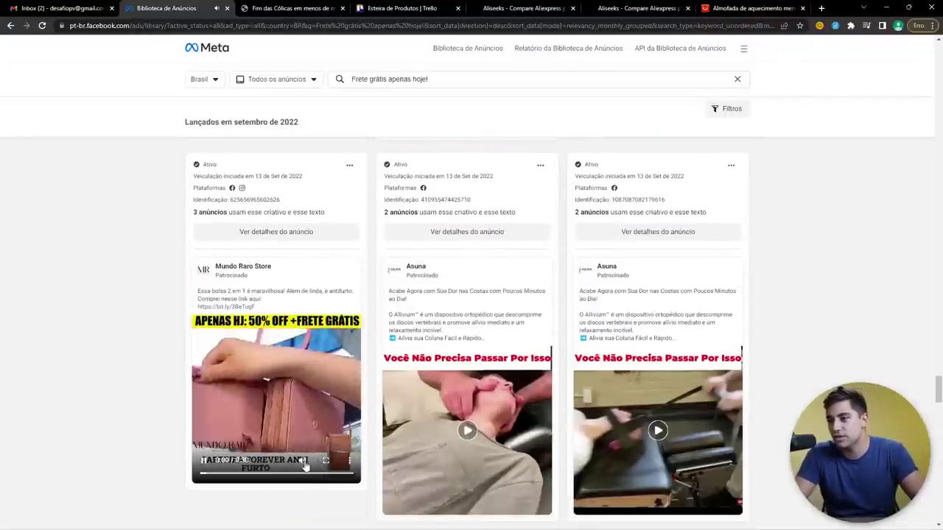
pyautogui.click(250, 475)
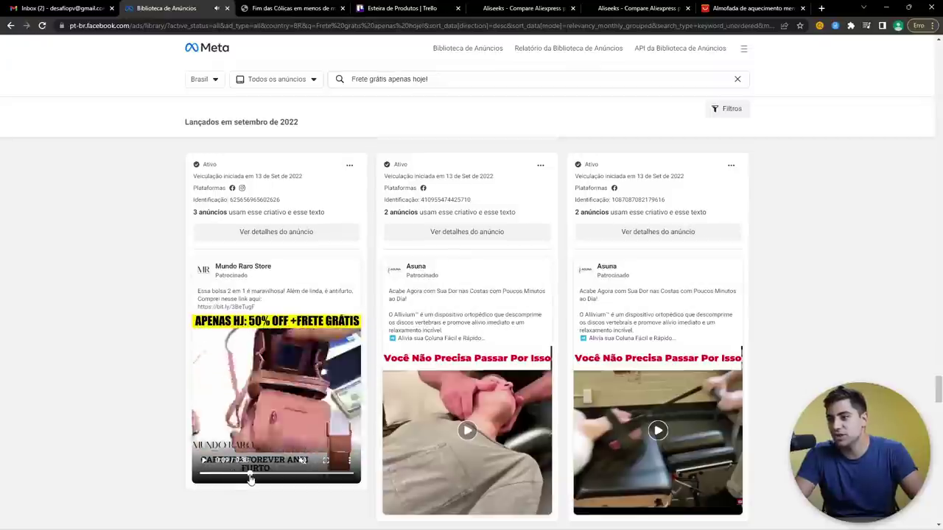
pyautogui.click(290, 479)
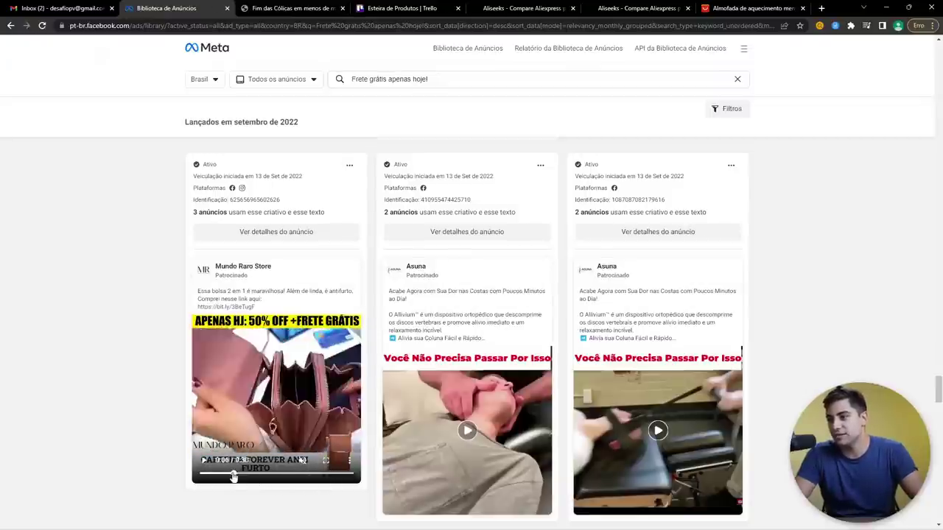
# Step: Play the Asuna Allivium back-pain device ad muted and skip to about 0:44 to see the product
pyautogui.scroll(4, 612, 358)
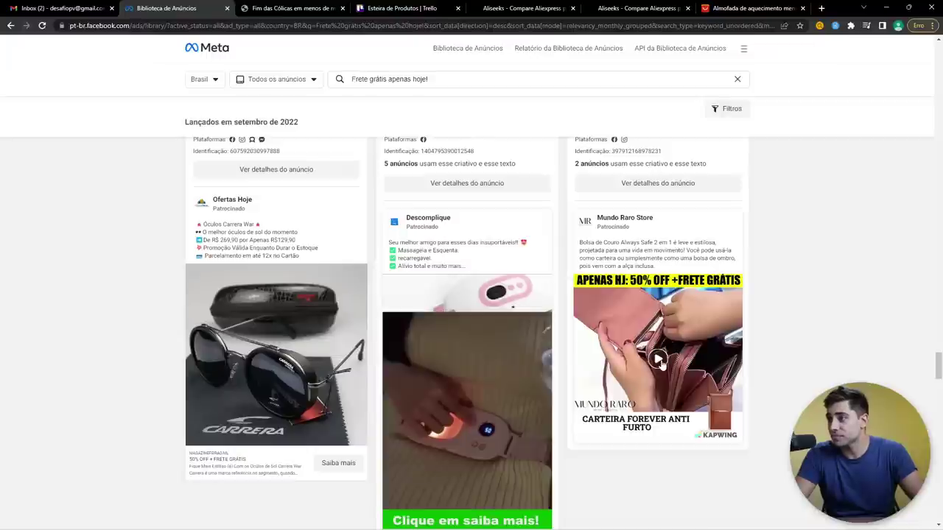
pyautogui.scroll(-5, 661, 363)
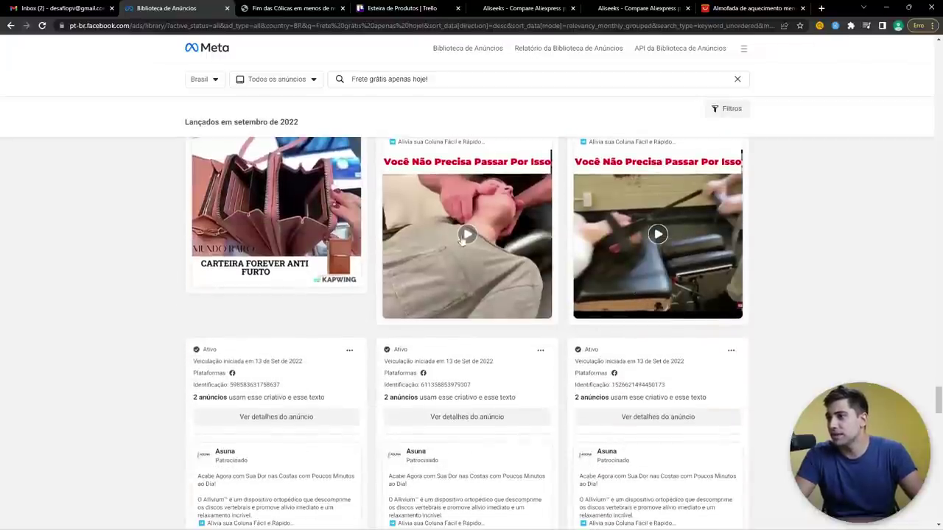
pyautogui.scroll(2, 462, 241)
pyautogui.scroll(-3, 472, 294)
pyautogui.scroll(3, 486, 332)
pyautogui.click(495, 357)
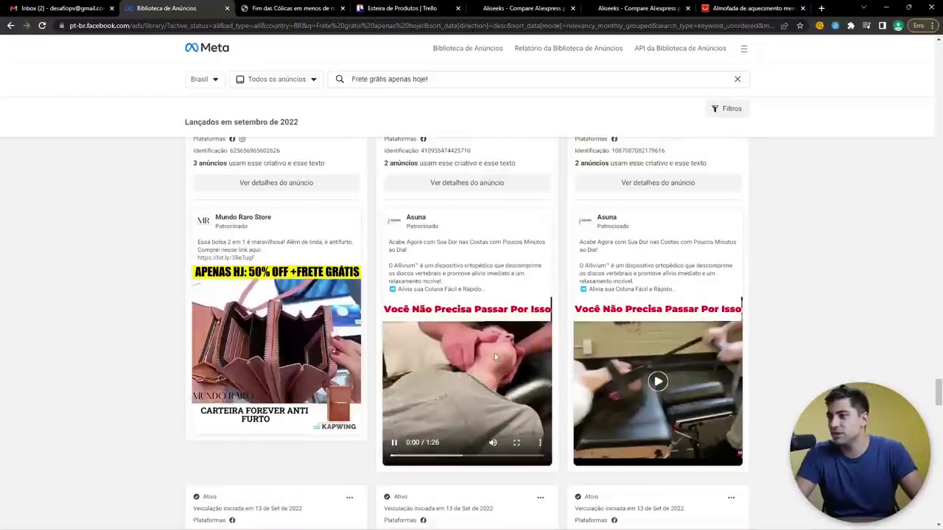
pyautogui.click(493, 442)
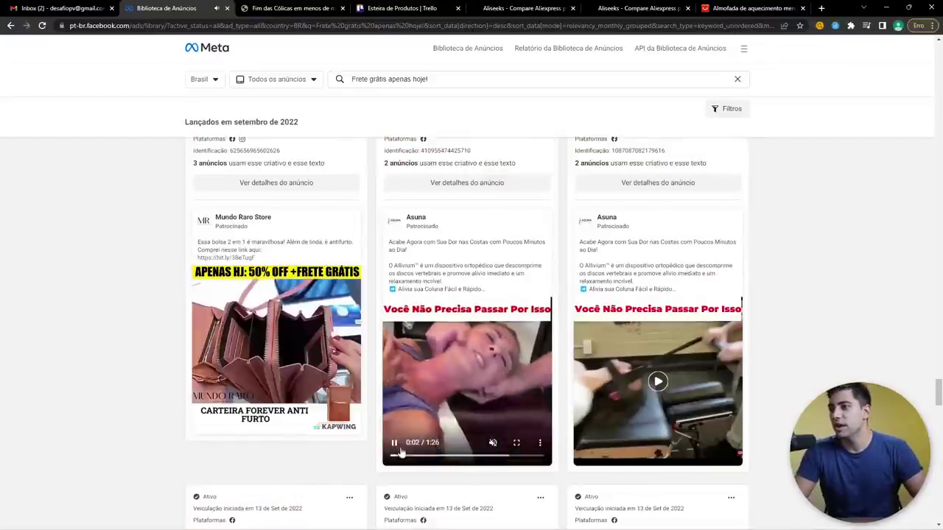
pyautogui.moveTo(401, 454); pyautogui.dragTo(469, 455)
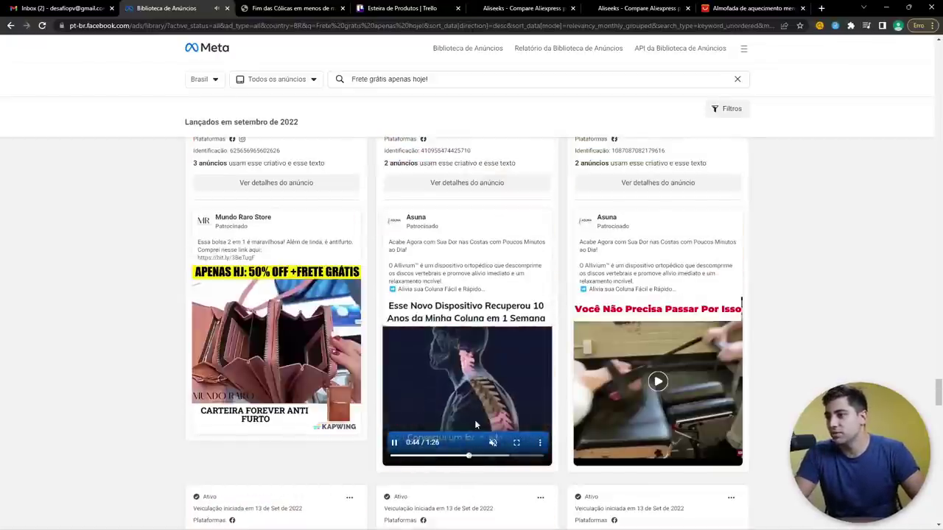
# Step: Browse past the other Asuna ads and watch the Vinnci Store 360° car phone holder ad muted
pyautogui.scroll(-3, 555, 376)
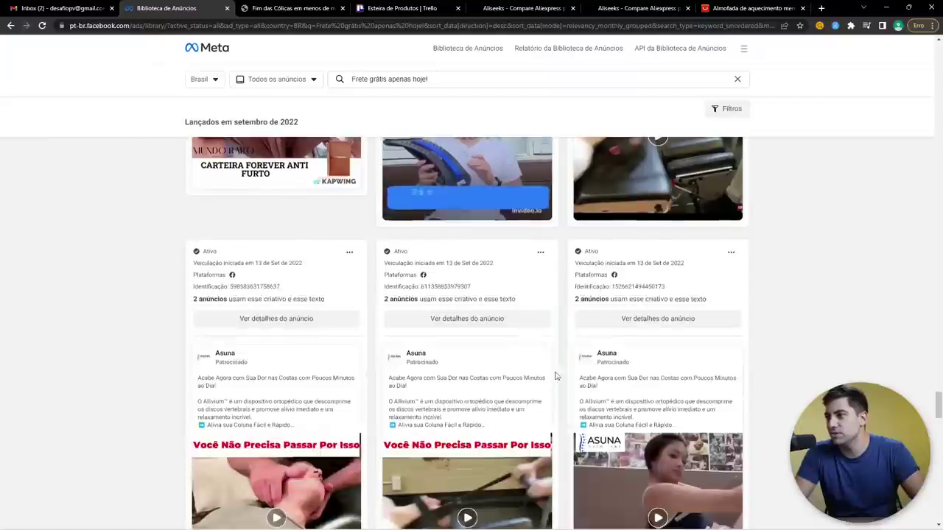
pyautogui.scroll(-4, 555, 376)
pyautogui.scroll(1, 617, 341)
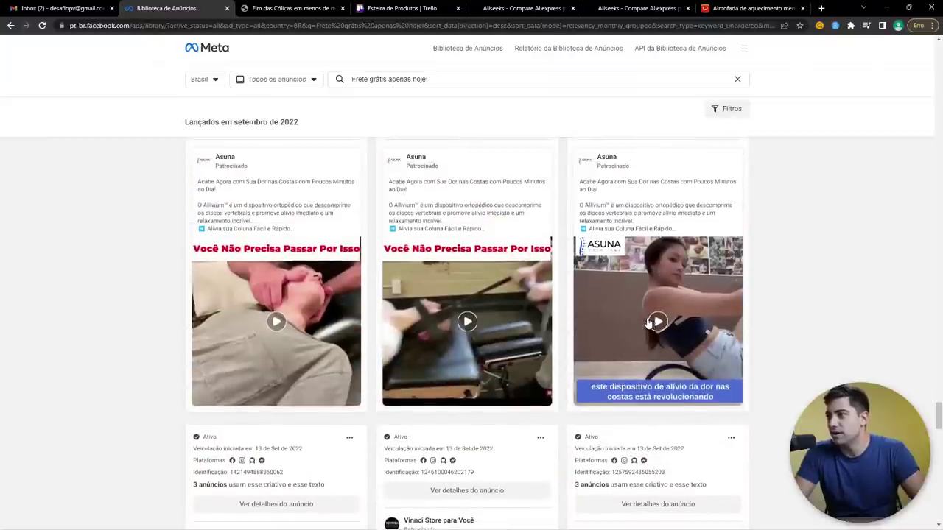
pyautogui.scroll(-4, 543, 345)
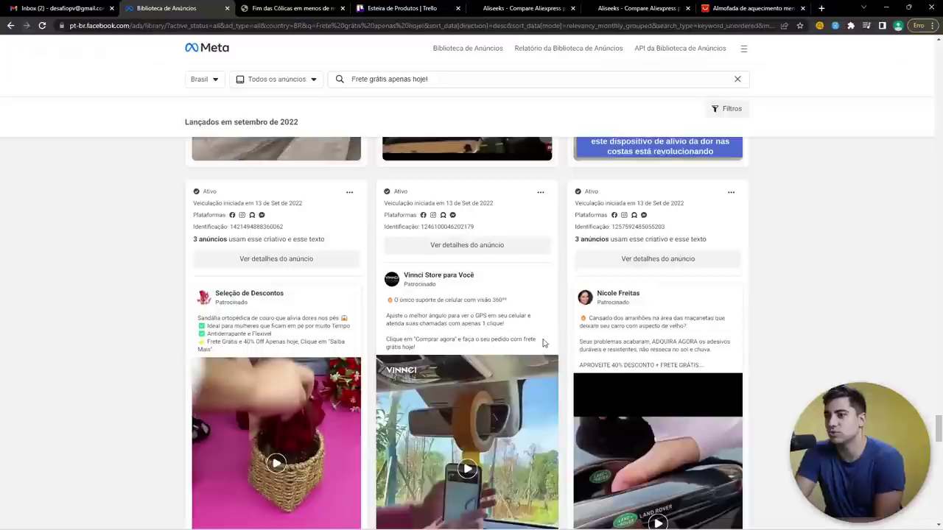
pyautogui.scroll(-1, 476, 426)
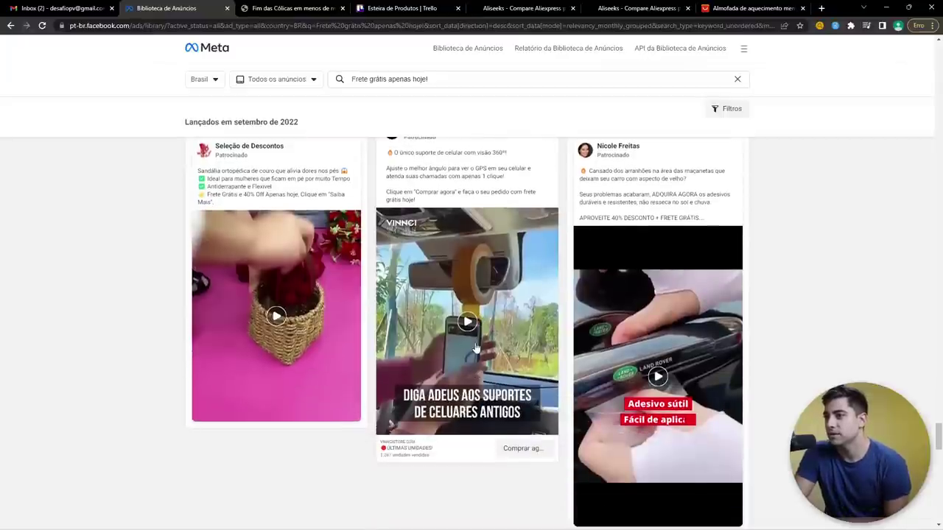
pyautogui.click(465, 324)
pyautogui.scroll(2, 472, 398)
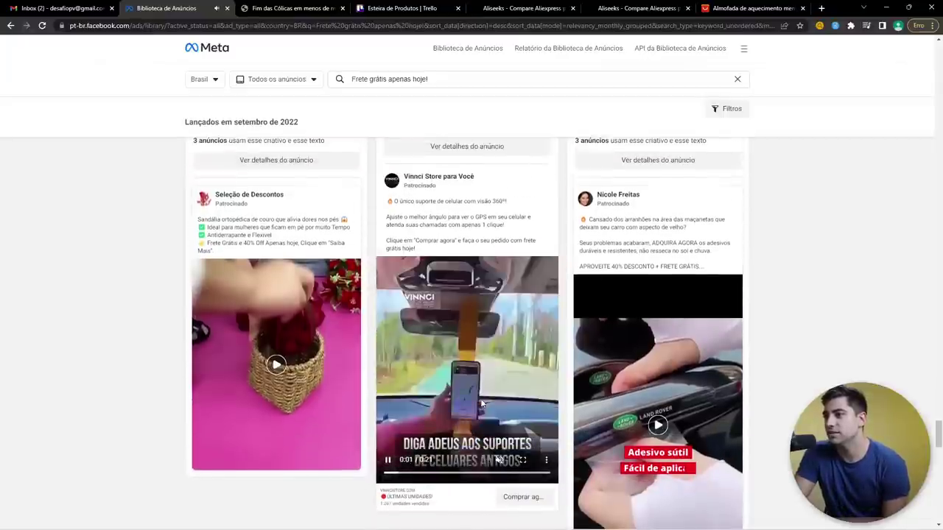
pyautogui.scroll(-2, 471, 368)
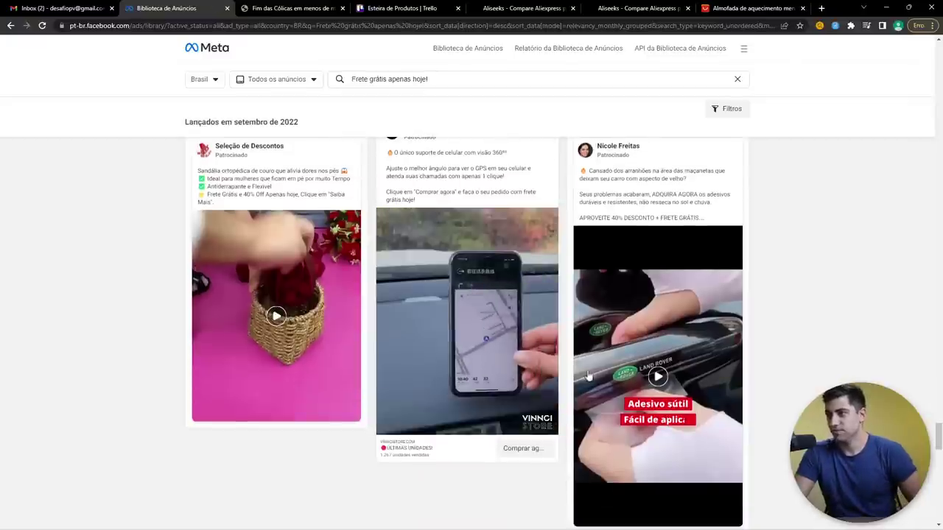
# Step: Browse the further September 2022 ads and play the Tecnolabry Camisa Confort 5D Premium video from the ad with 15 duplicates
pyautogui.scroll(-5, 449, 384)
pyautogui.scroll(-6, 396, 310)
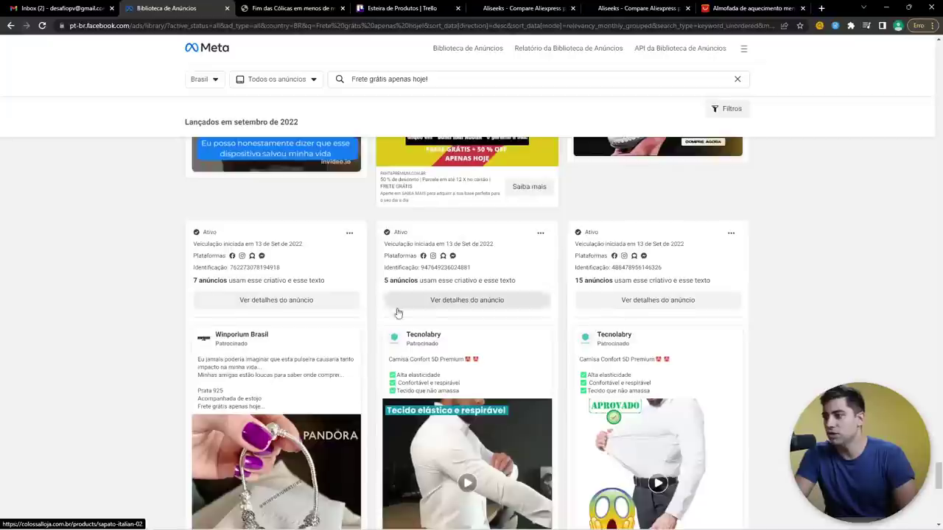
pyautogui.scroll(-2, 316, 351)
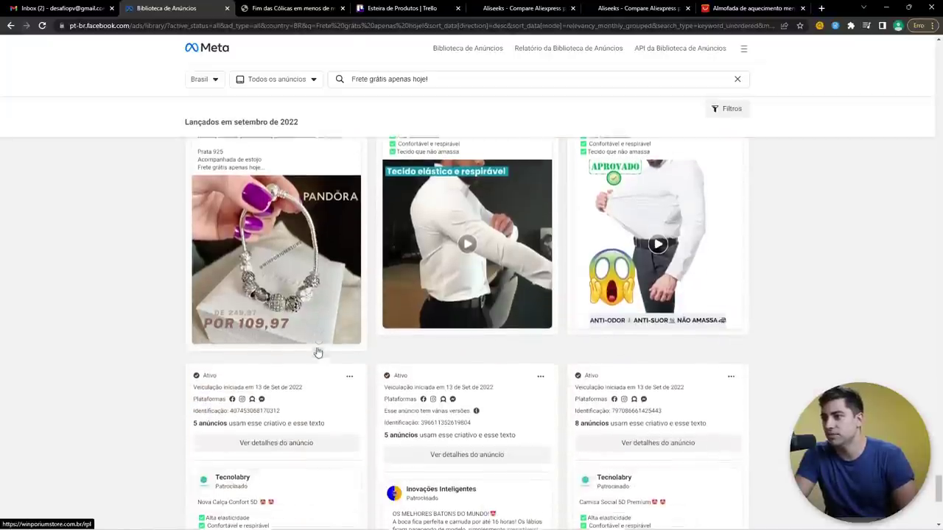
pyautogui.scroll(-10, 639, 315)
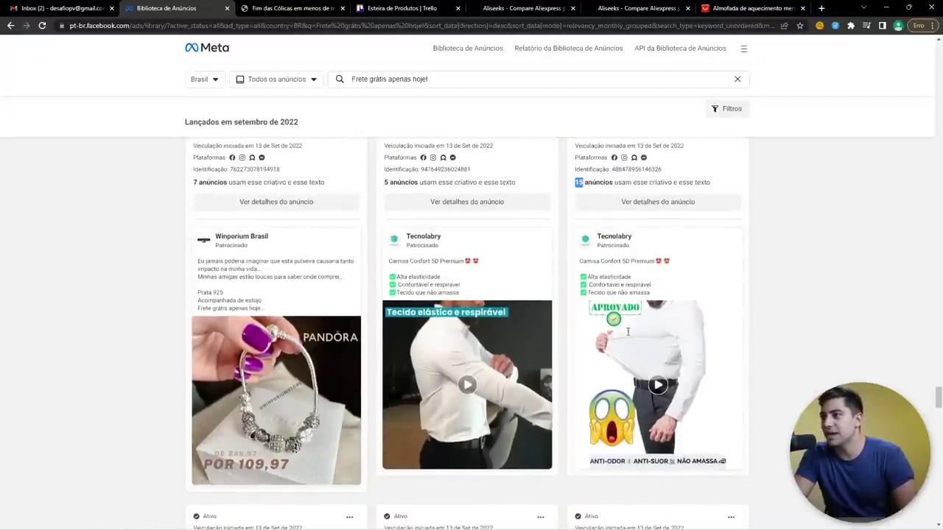
pyautogui.click(660, 390)
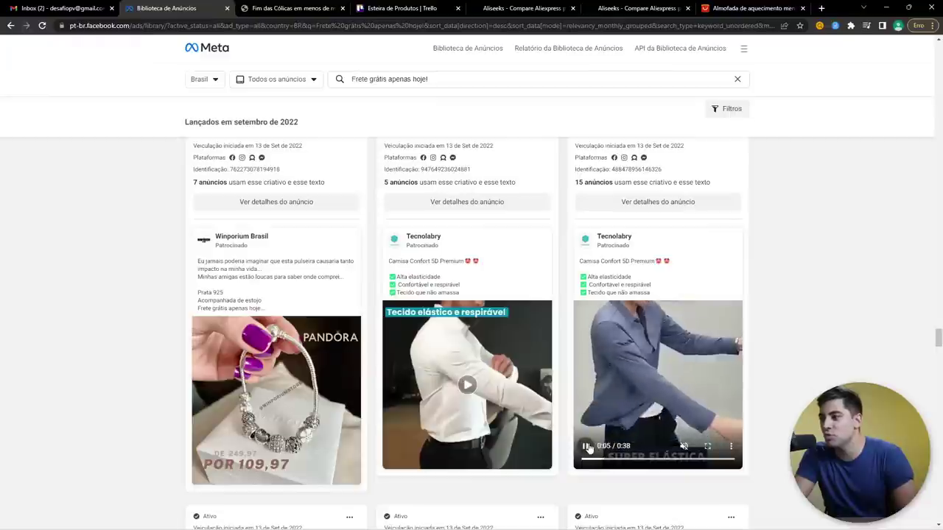
# Step: Pause the shirt video, switch to the Miro board and delete the annotated Empório Shop juicer ad with its markings
pyautogui.click(587, 447)
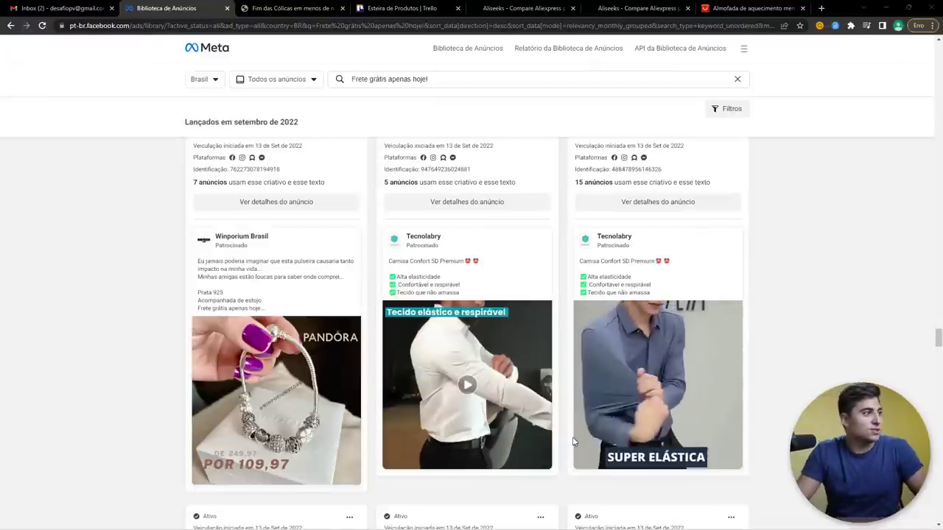
pyautogui.hotkey('alt', 'Tab')
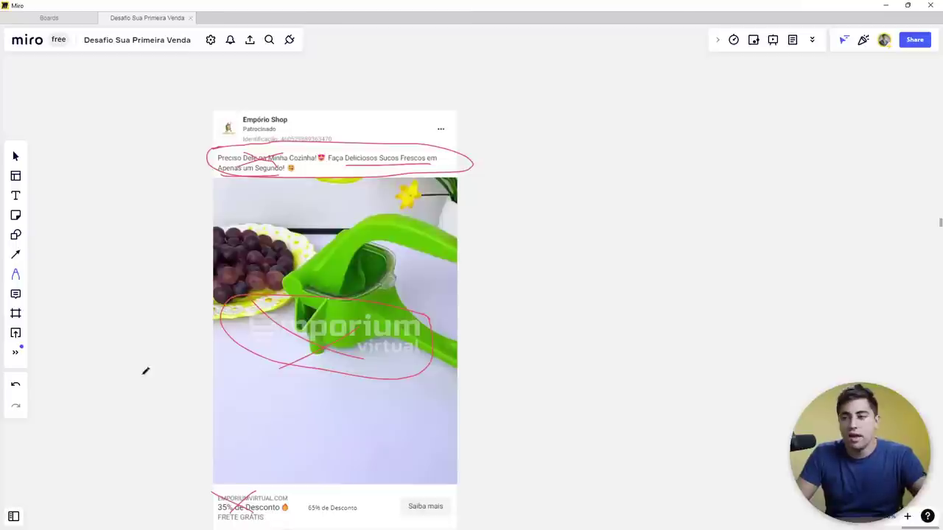
pyautogui.scroll(-5, 260, 388)
pyautogui.scroll(-3, 260, 388)
pyautogui.scroll(-1, 379, 331)
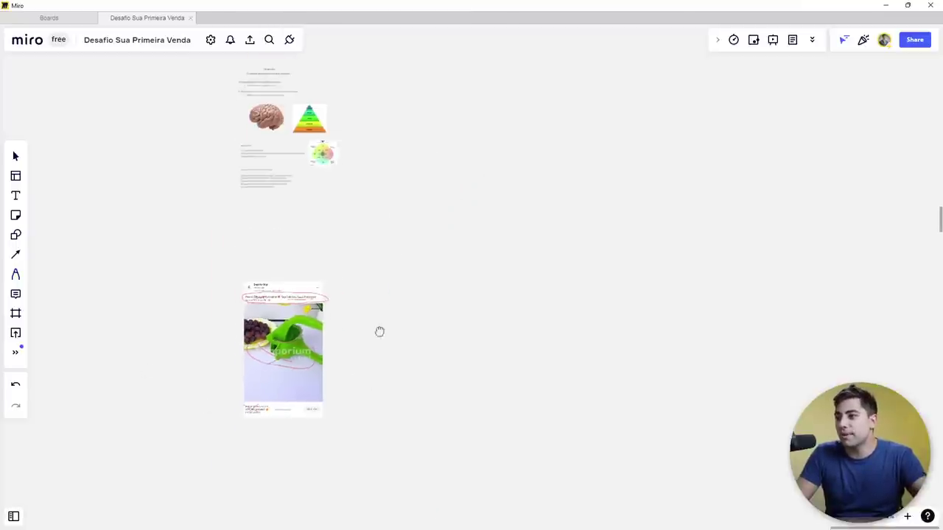
pyautogui.scroll(4, 358, 199)
pyautogui.scroll(-1, 173, 127)
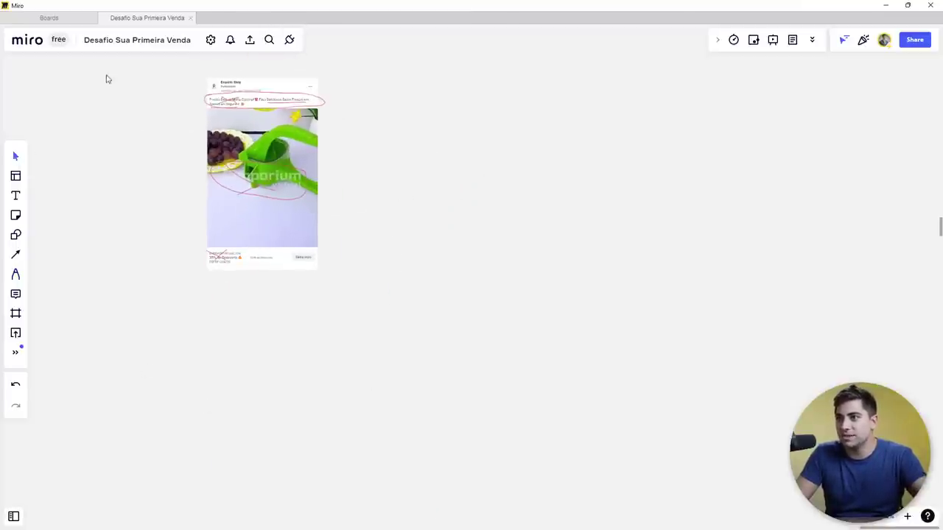
pyautogui.moveTo(106, 79); pyautogui.dragTo(393, 300)
pyautogui.press('Delete')
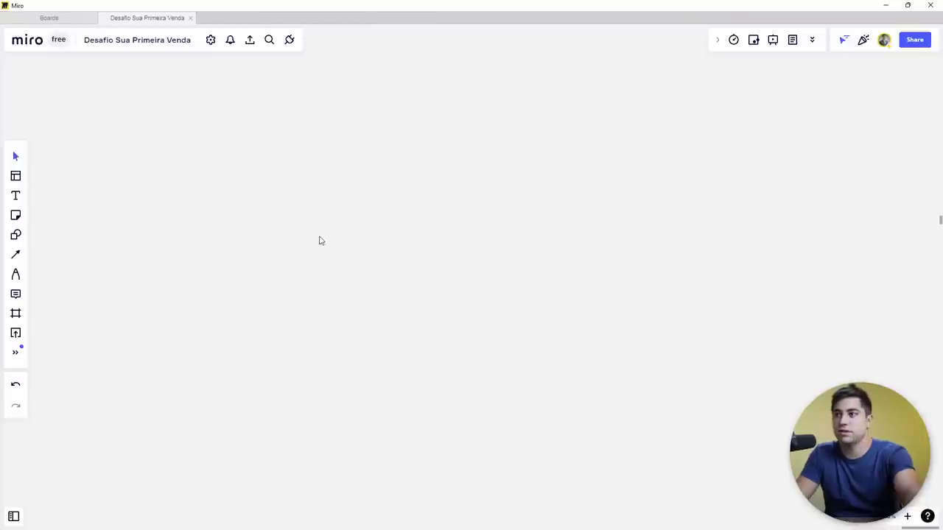
# Step: Add the text "Caracteristicas do Produto:" below the list "As melhores formas de mineração" on the board
pyautogui.scroll(5, 327, 196)
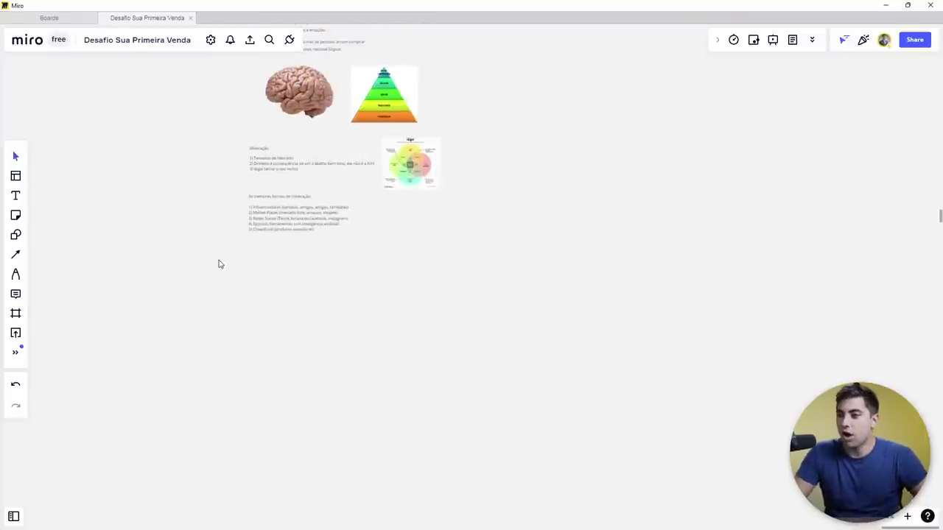
pyautogui.scroll(5, 218, 264)
pyautogui.hscroll(-1, 360, 282)
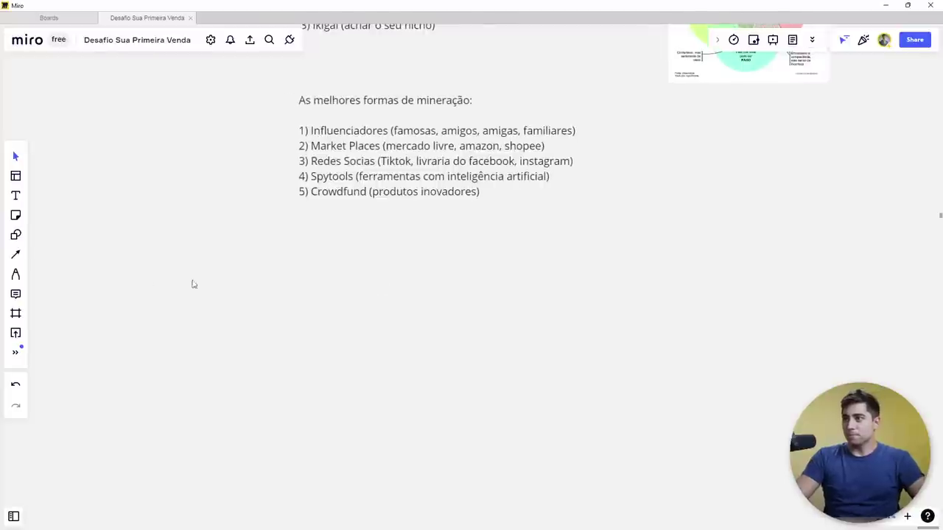
pyautogui.click(327, 257)
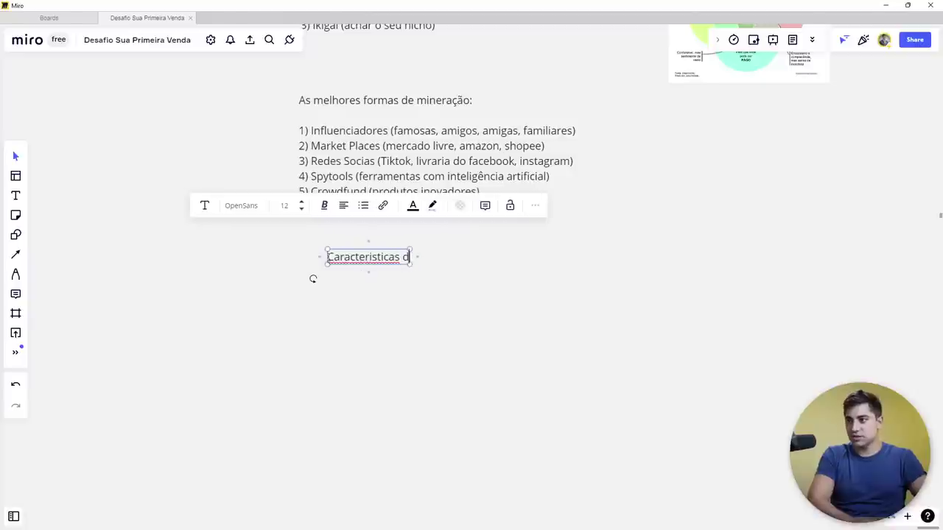
pyautogui.write('Caracteristicas do Pro')
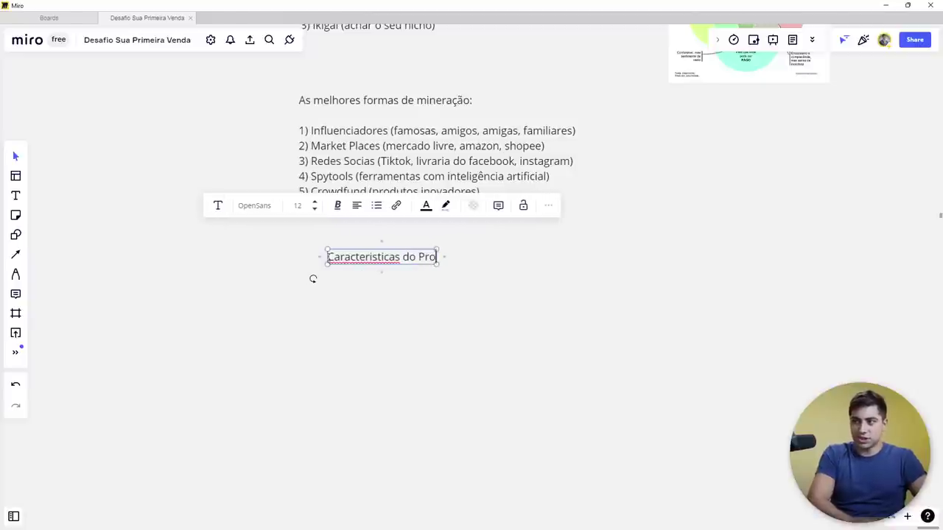
pyautogui.write('duto:')
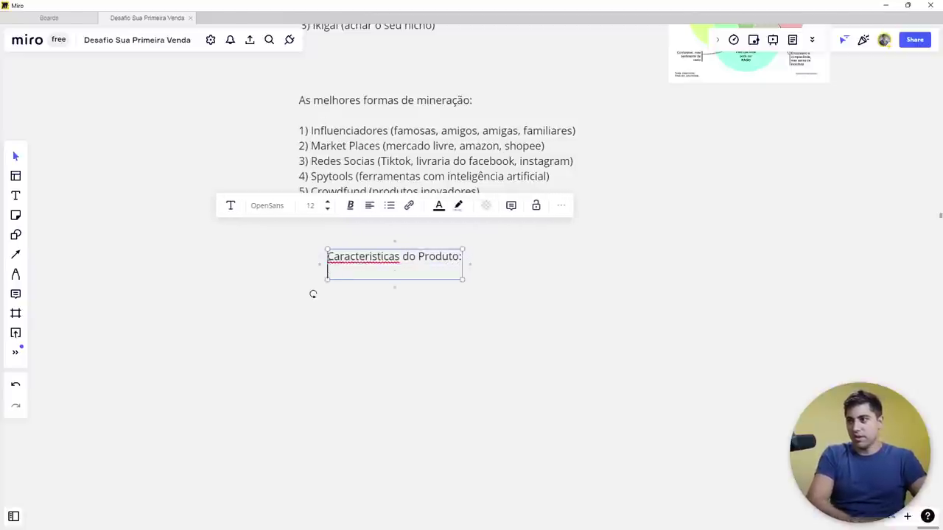
# Step: Correct the spelling of the new heading to "Características do Produto:" and finish editing it
pyautogui.rightClick(365, 246)
pyautogui.click(361, 259)
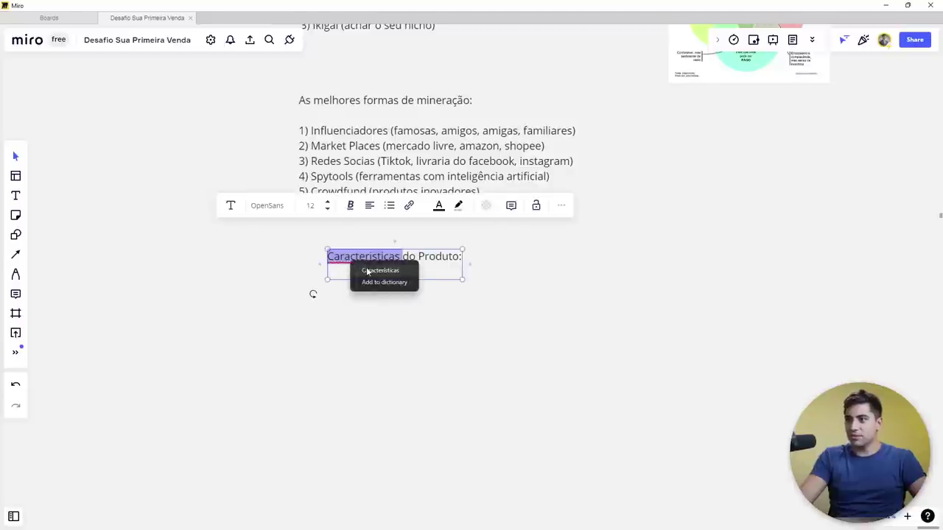
pyautogui.click(380, 270)
pyautogui.click(358, 313)
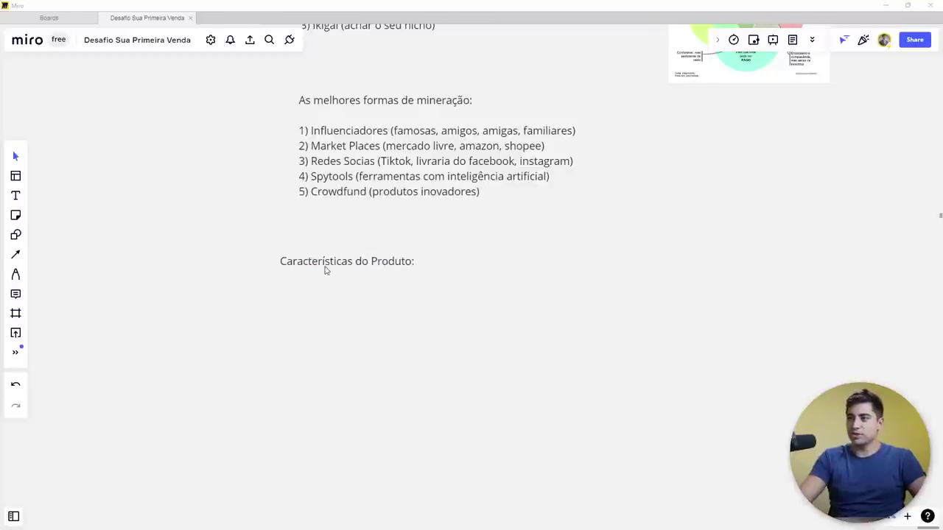
# Step: Switch back to the Ad Library, skim the 15-duplicate Camisa Confort 5D Premium video to about 0:22, and play the 5-duplicate version
pyautogui.hotkey('alt', 'Tab')
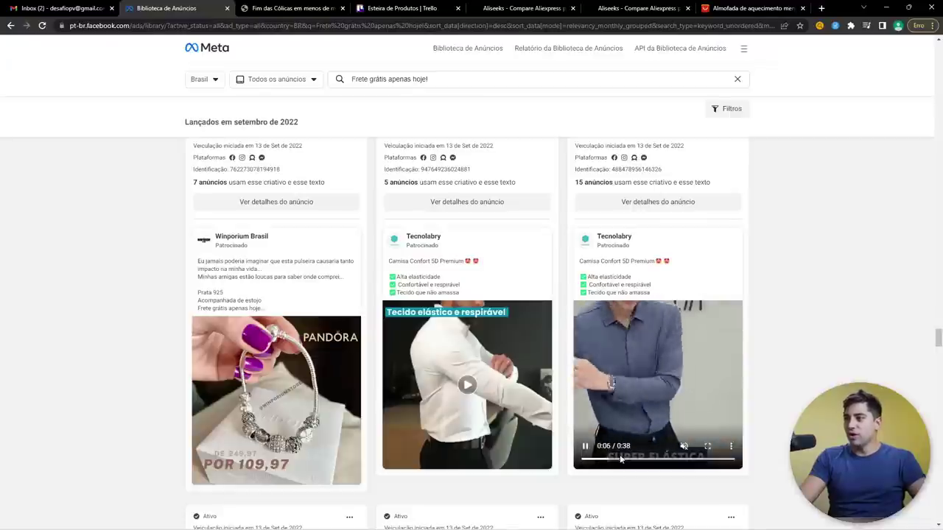
pyautogui.click(626, 459)
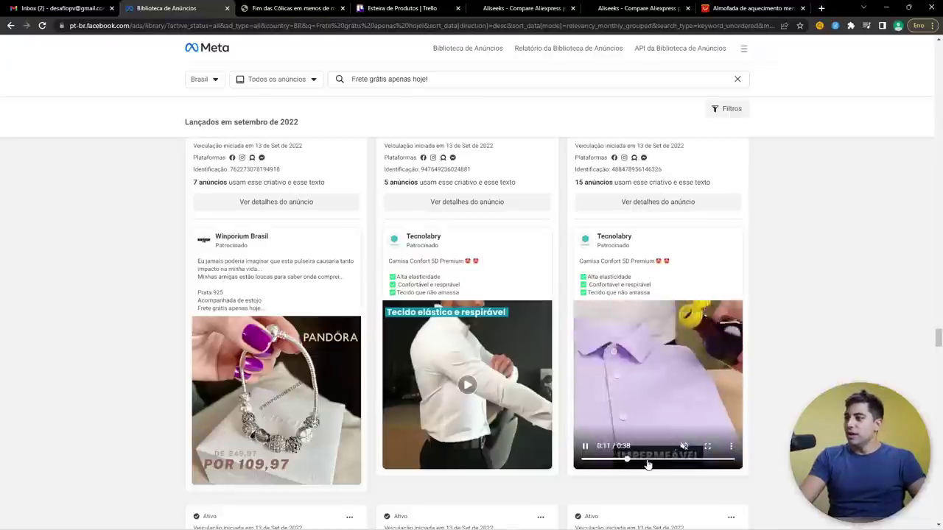
pyautogui.click(649, 459)
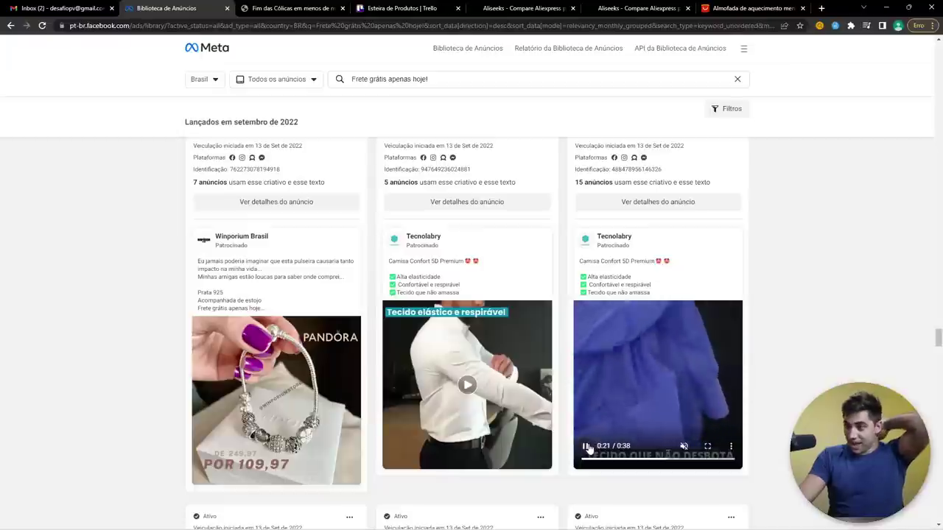
pyautogui.click(587, 447)
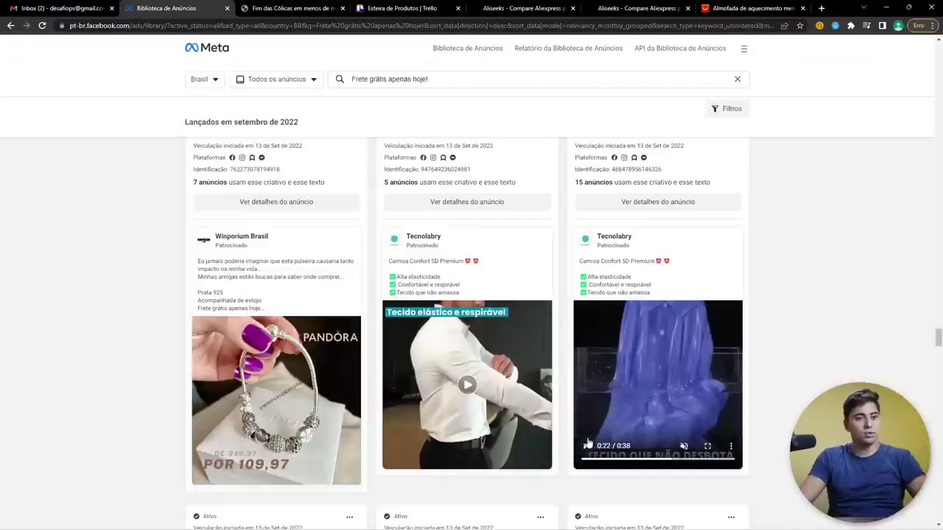
pyautogui.click(475, 375)
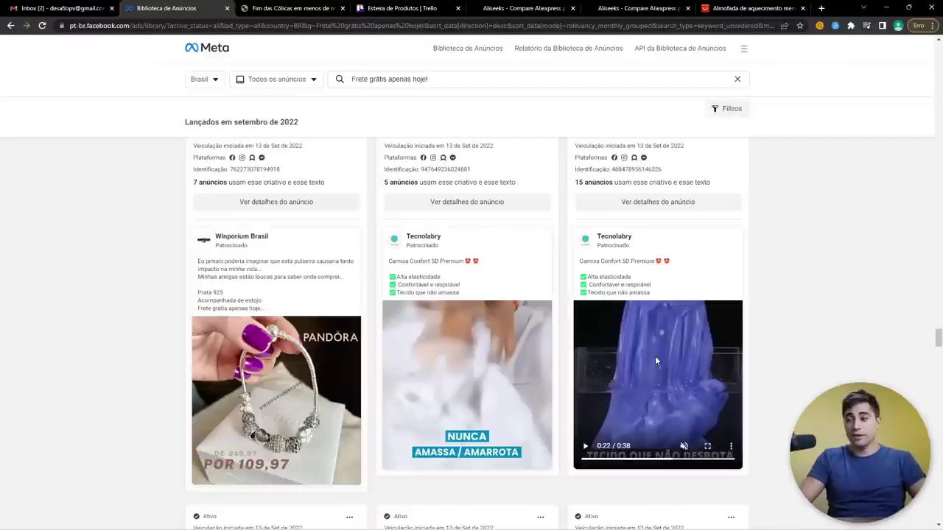
# Step: Browse the further Tecnolabry ads, play the Camisa Social 5D Premium video and skip to about 0:07 in the Nova Calça Confort 5D video
pyautogui.scroll(-4, 655, 356)
pyautogui.scroll(-1, 657, 360)
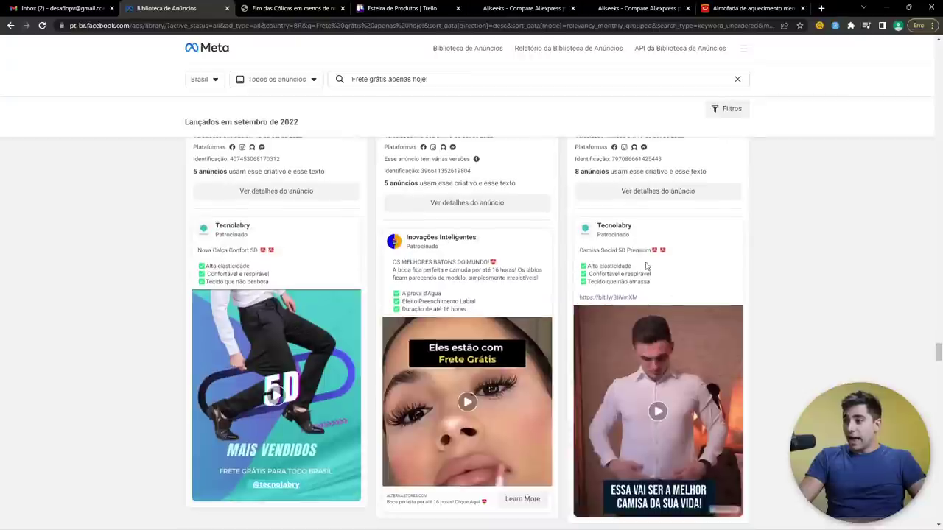
pyautogui.moveTo(598, 230); pyautogui.dragTo(622, 230)
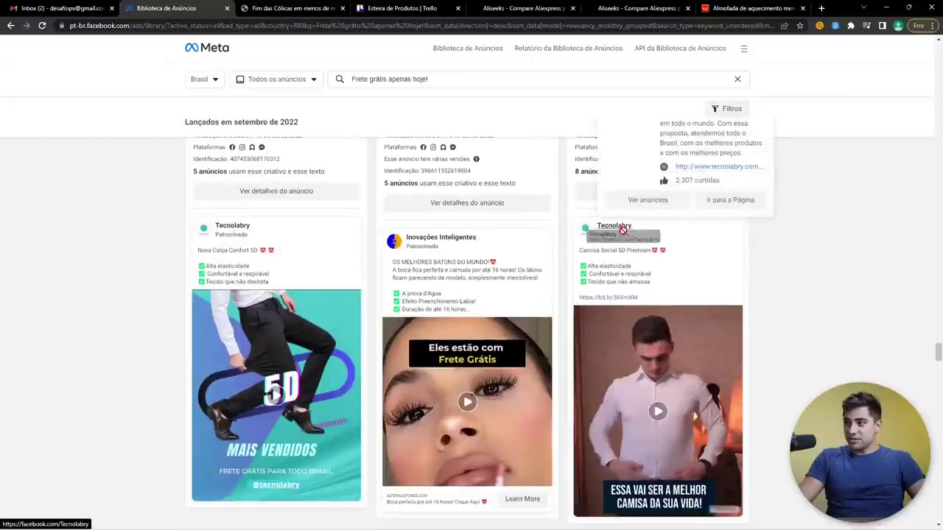
pyautogui.click(656, 413)
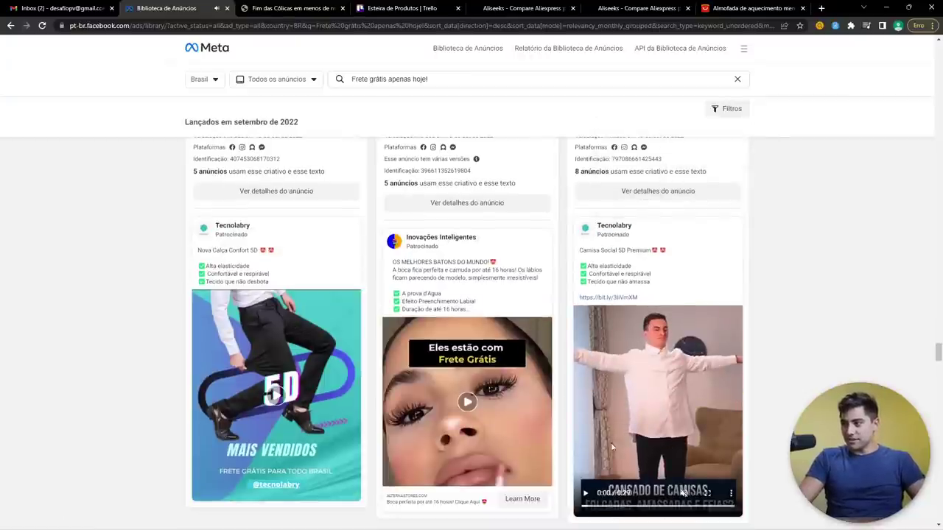
pyautogui.click(207, 356)
pyautogui.click(236, 492)
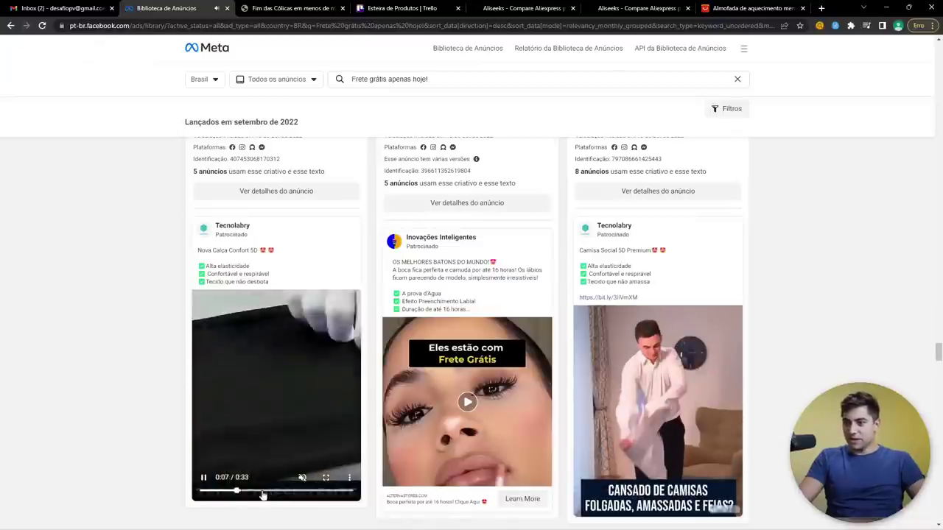
# Step: Return to the Tecnolabry ad with 15 duplicates and open the store's website from its page preview
pyautogui.scroll(2, 280, 395)
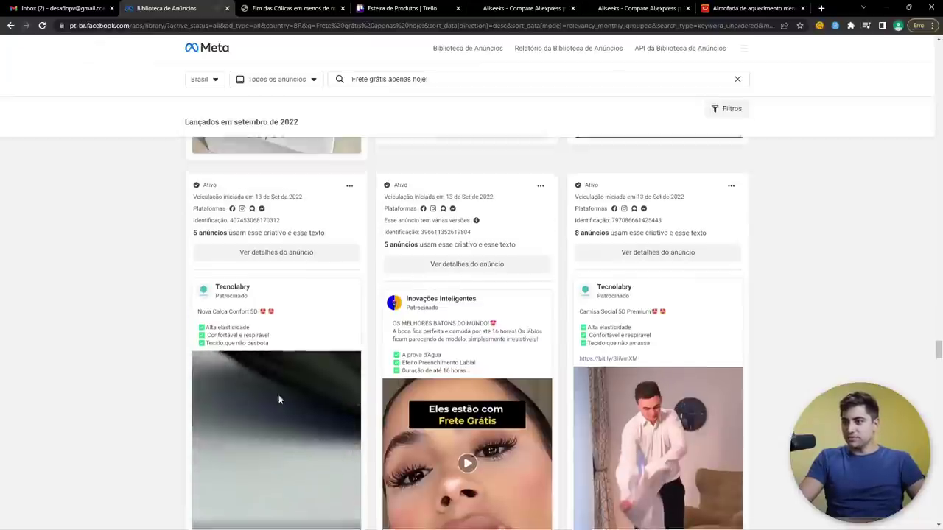
pyautogui.scroll(3, 301, 311)
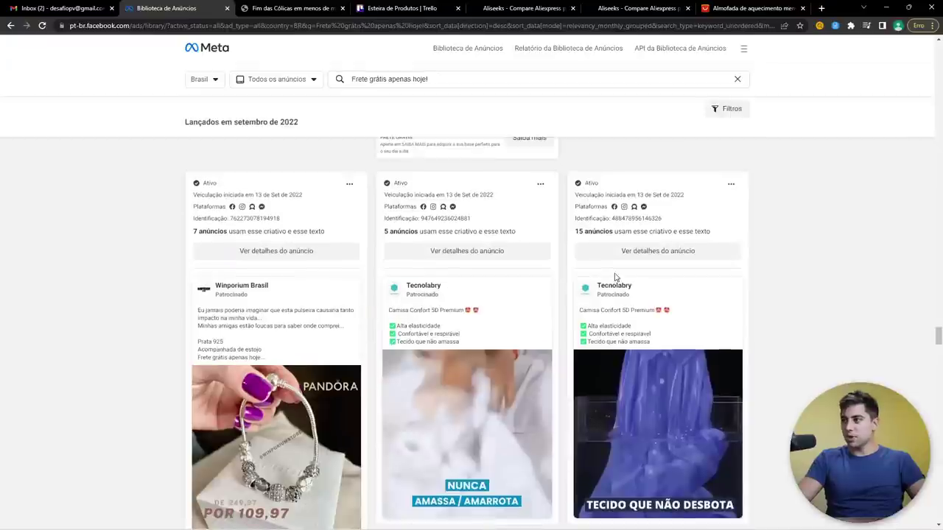
pyautogui.doubleClick(638, 289)
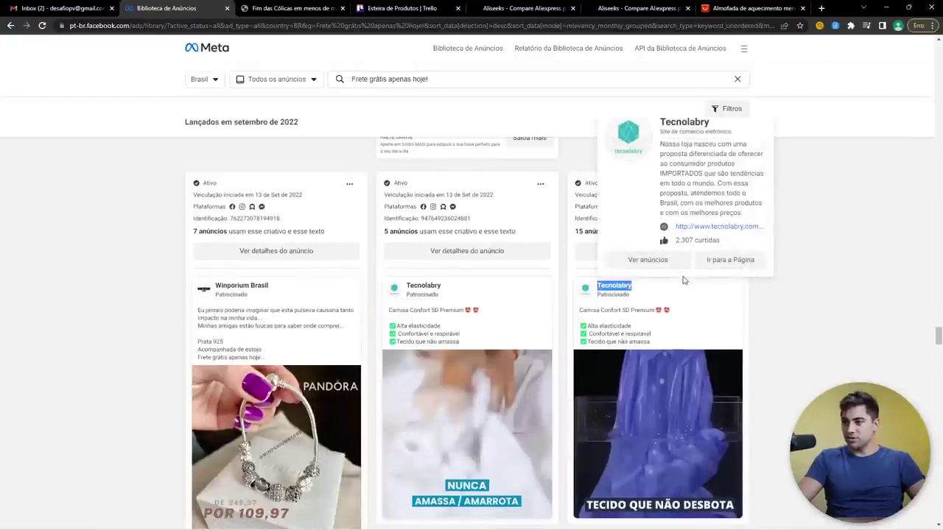
pyautogui.click(700, 226)
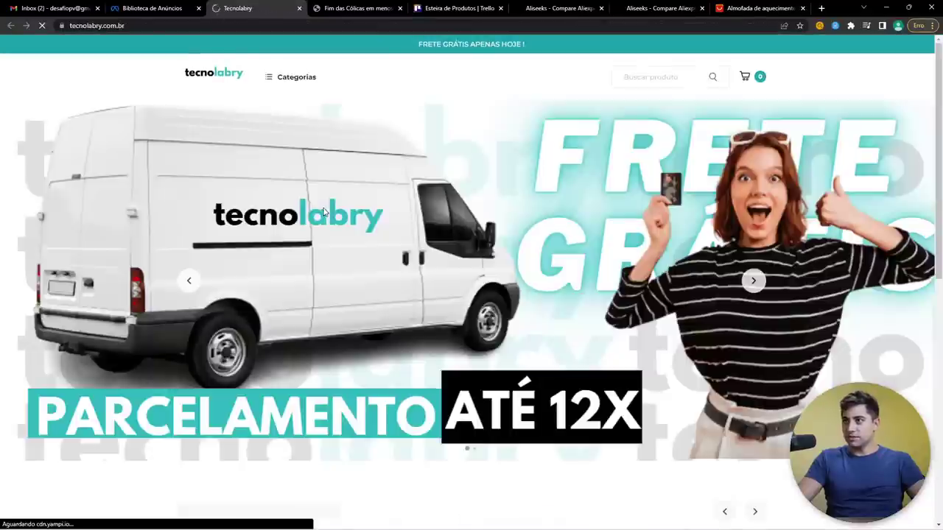
# Step: Look through the Tecnolabry store's homepage down to the footer and show its product categories
pyautogui.scroll(-9, 322, 211)
pyautogui.scroll(-3, 322, 221)
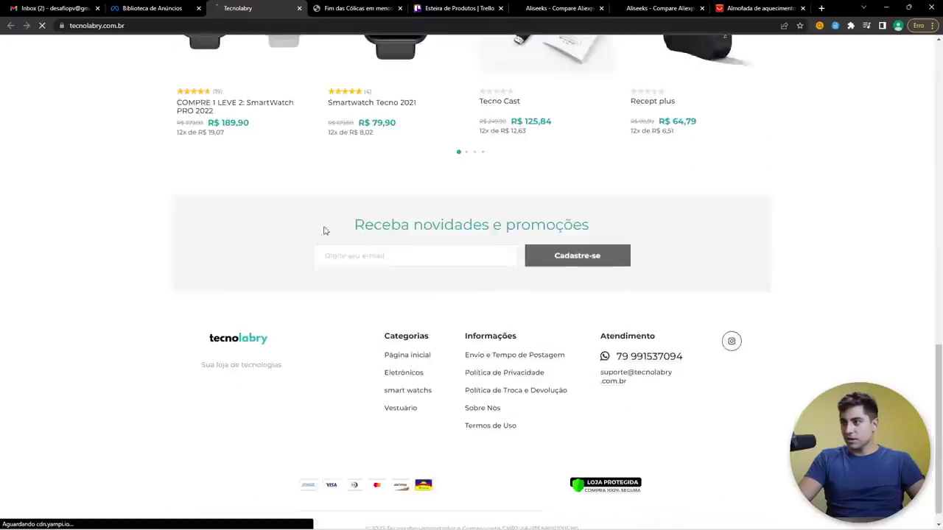
pyautogui.scroll(12, 322, 221)
pyautogui.moveTo(295, 80)
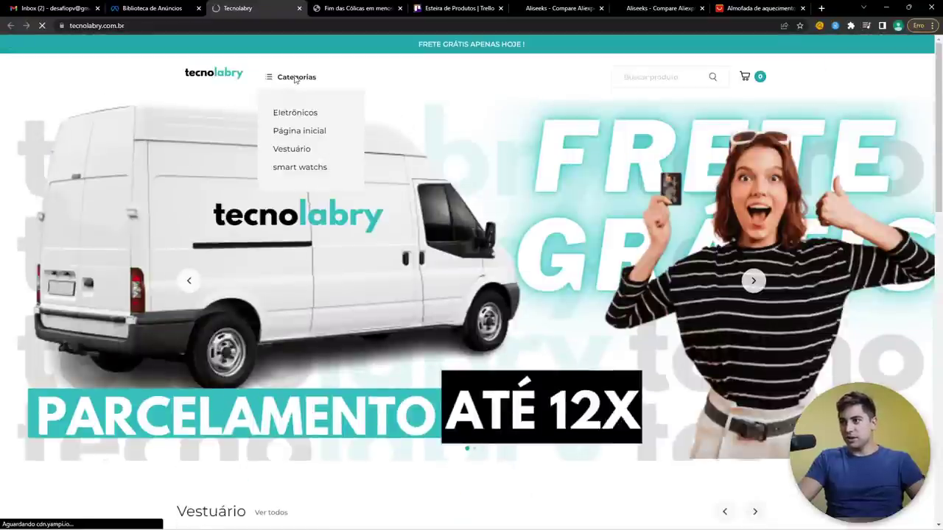
# Step: Try to open the store's full catalogue at /collections/all, and look at the Vestuário products
pyautogui.click(239, 24)
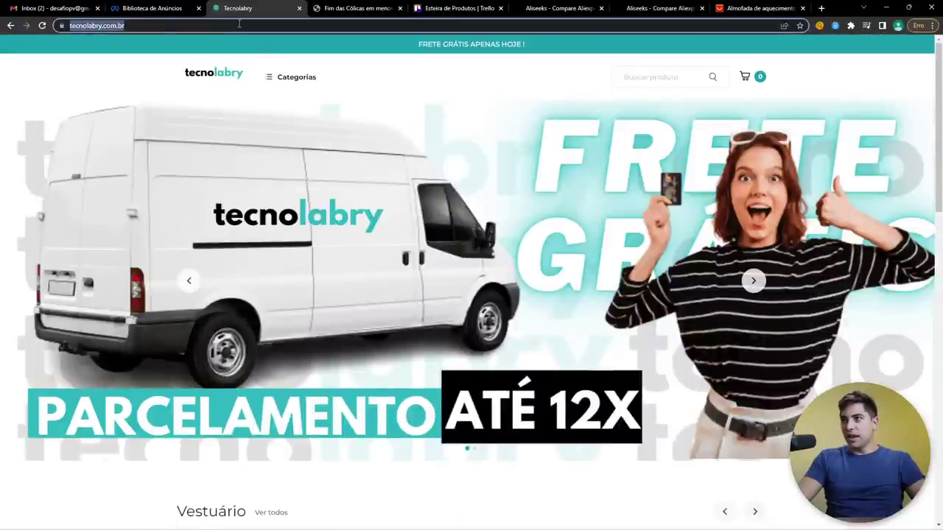
pyautogui.write('/colle')
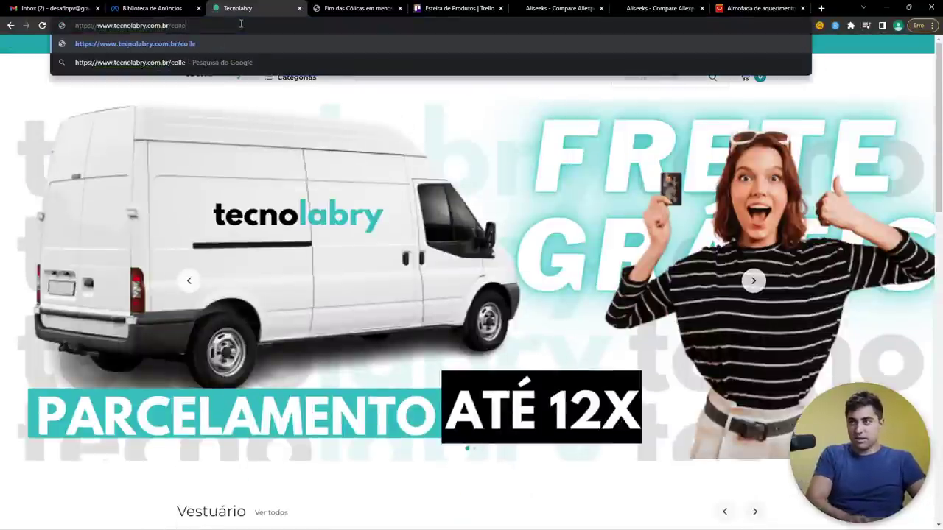
pyautogui.write('ctions/a')
pyautogui.press('Escape')
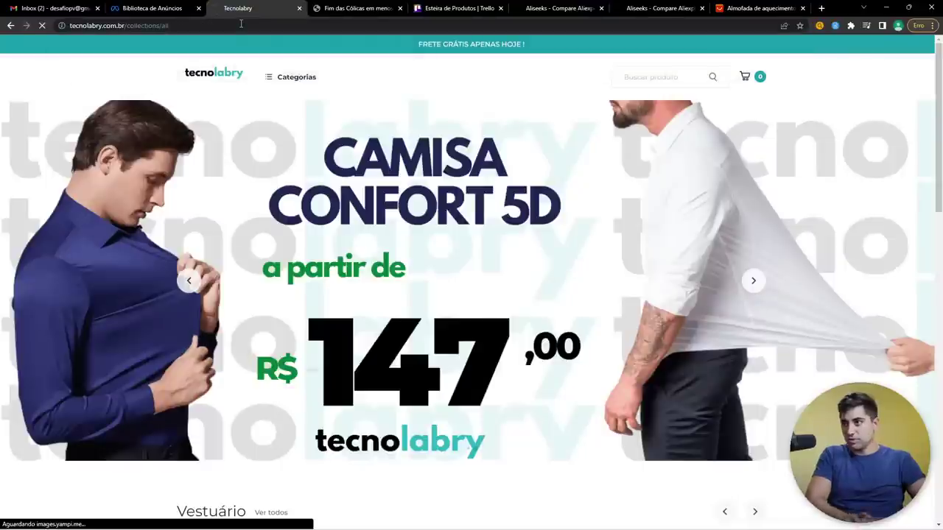
pyautogui.scroll(-4, 416, 278)
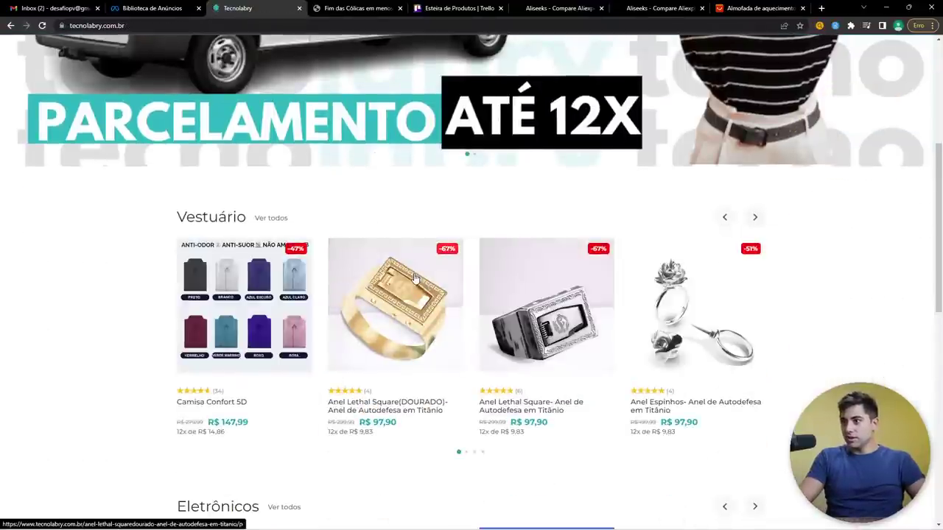
# Step: Open the details of the 15-duplicate Tecnolabry shirt ad in the Ad Library and follow its link to the store
pyautogui.click(151, 8)
pyautogui.scroll(-3, 412, 221)
pyautogui.scroll(2, 451, 280)
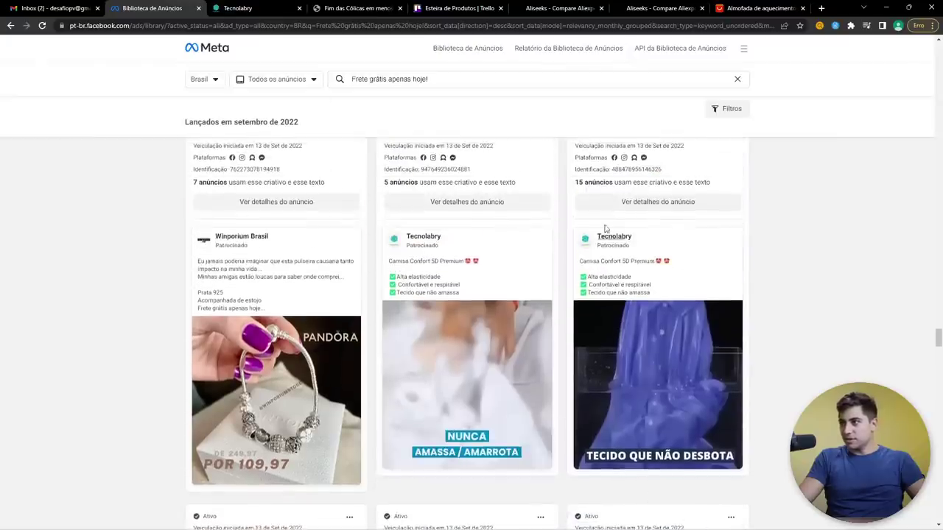
pyautogui.moveTo(611, 236)
pyautogui.click(580, 207)
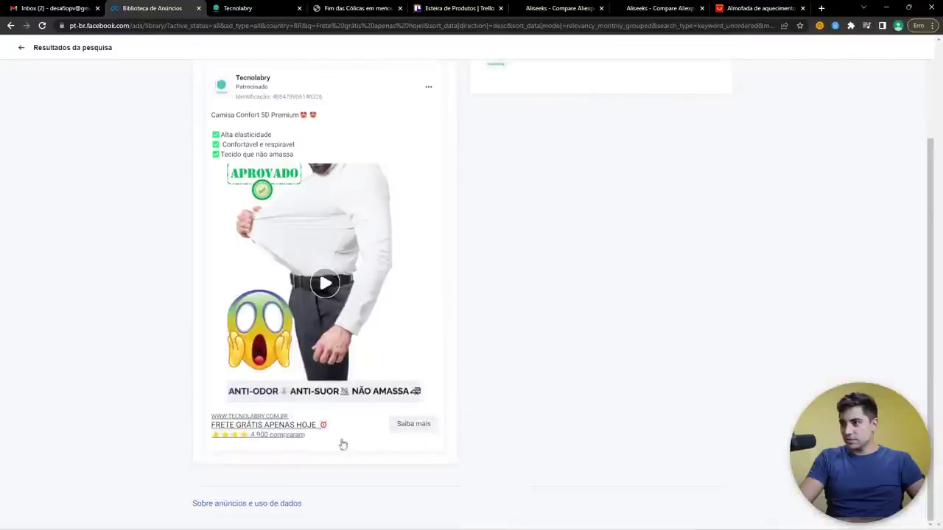
pyautogui.click(402, 424)
# Step: Return the Ad Library to its search results and view the Camisa Confort 5D product page
pyautogui.click(145, 6)
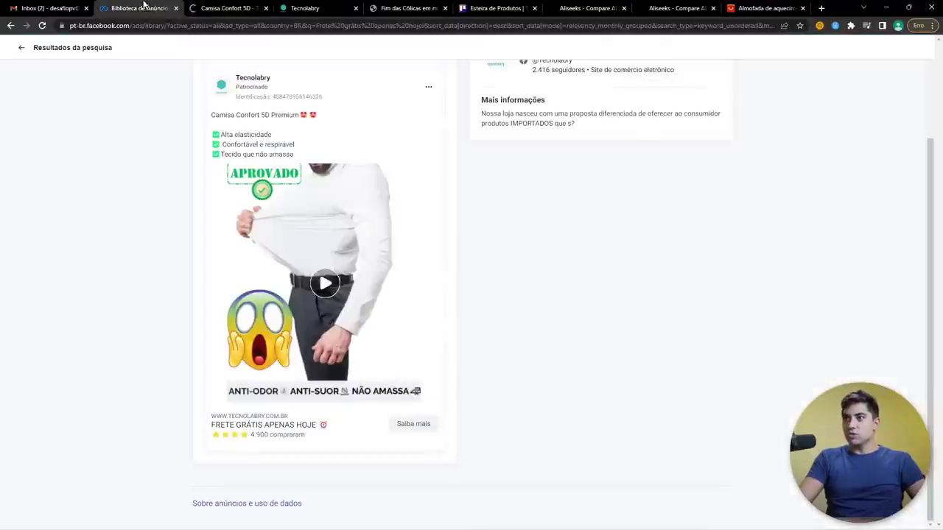
pyautogui.click(10, 47)
pyautogui.click(198, 6)
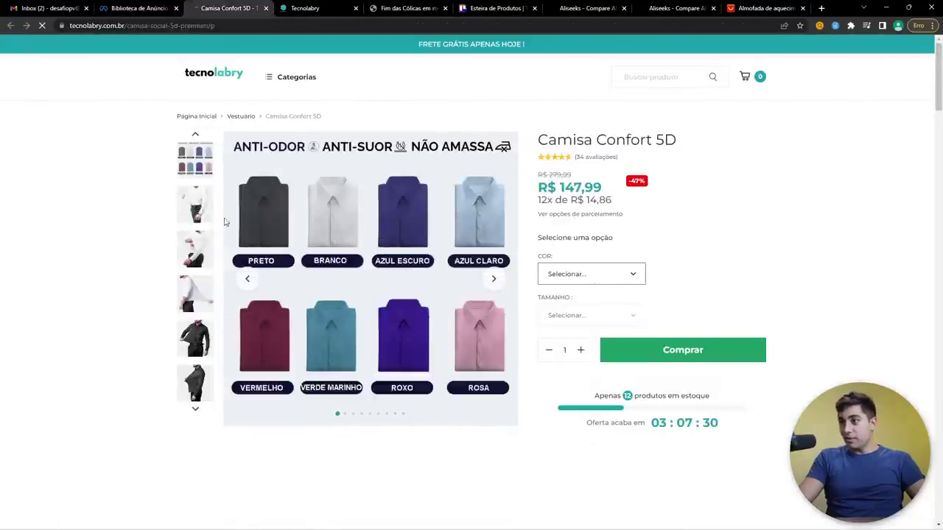
# Step: Look through the Camisa Confort 5D photo gallery and the description on its product page
pyautogui.click(196, 409)
pyautogui.click(196, 408)
pyautogui.click(196, 408)
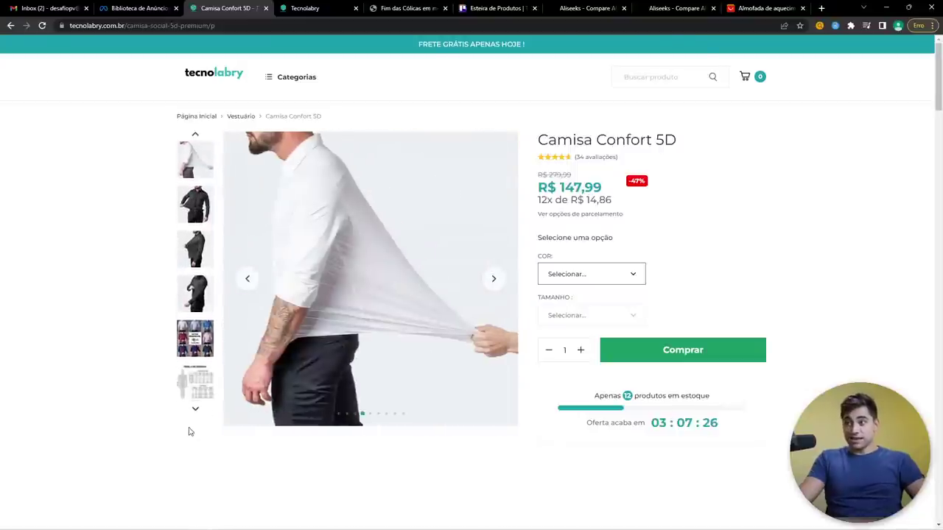
pyautogui.scroll(-10, 188, 432)
pyautogui.scroll(2, 179, 388)
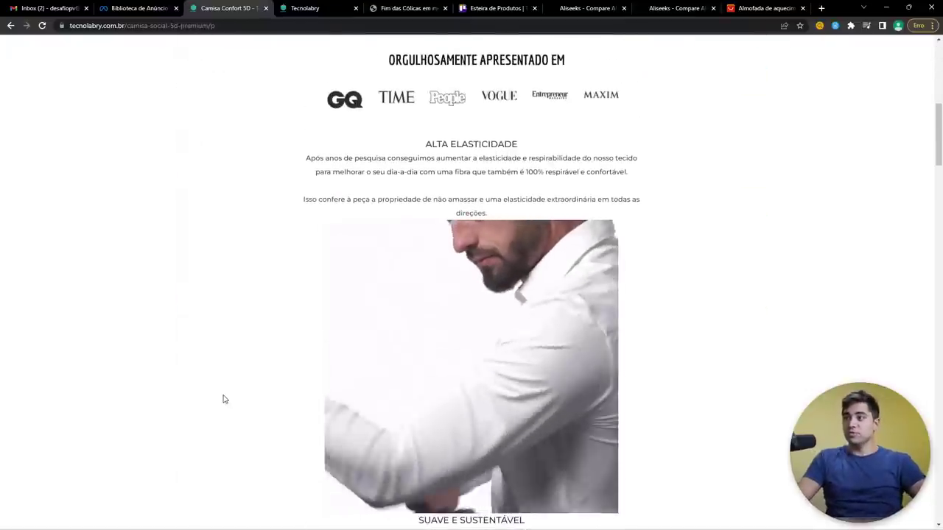
pyautogui.scroll(-12, 236, 375)
pyautogui.scroll(11, 258, 361)
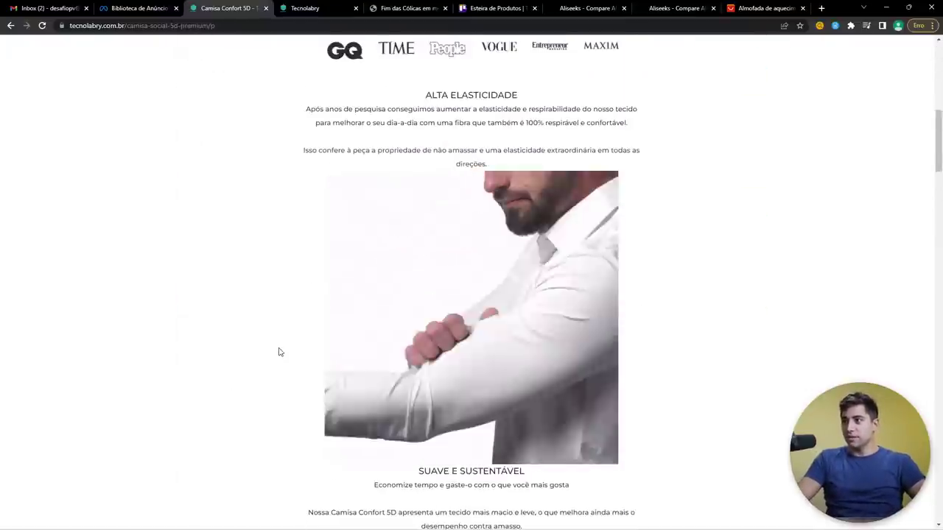
pyautogui.scroll(8, 278, 352)
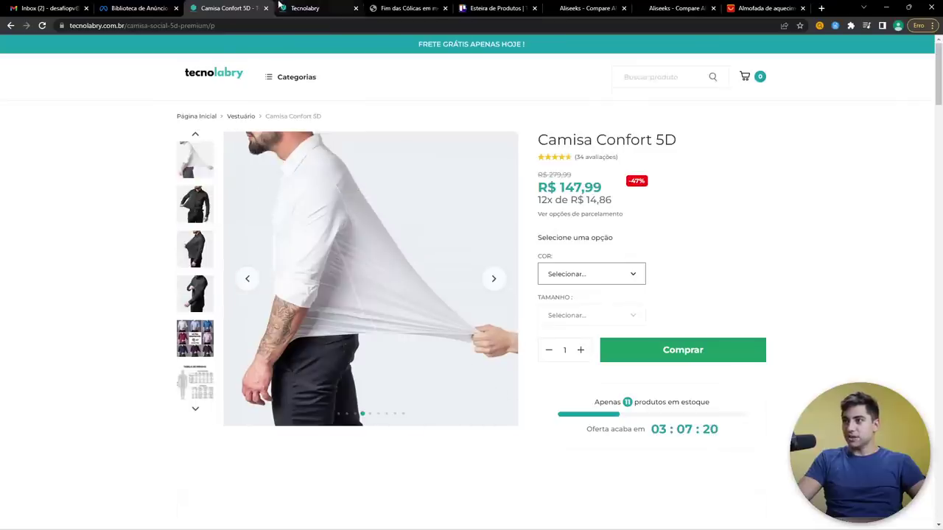
# Step: Return to the Ad Library results for "Frete grátis apenas hoje!" and browse the ads around and beyond the Tecnolabry ones
pyautogui.click(280, 7)
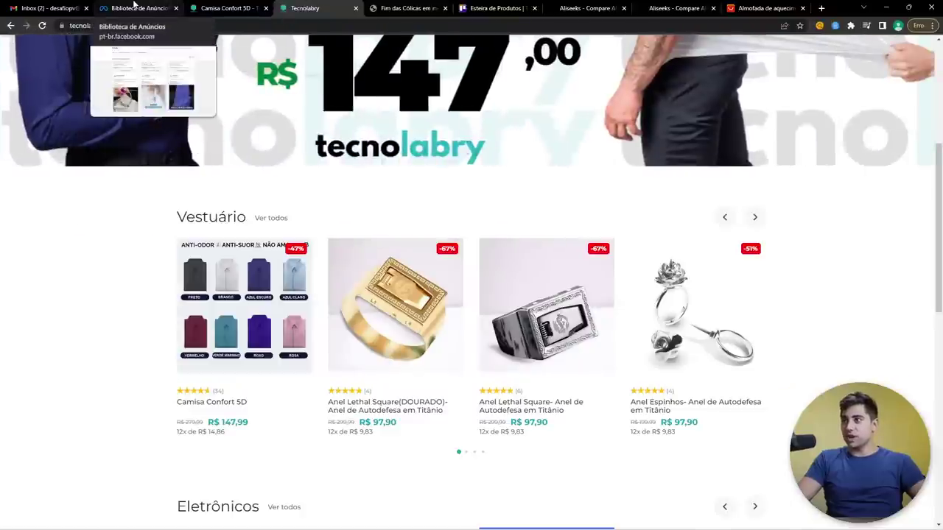
pyautogui.click(139, 7)
pyautogui.scroll(5, 405, 168)
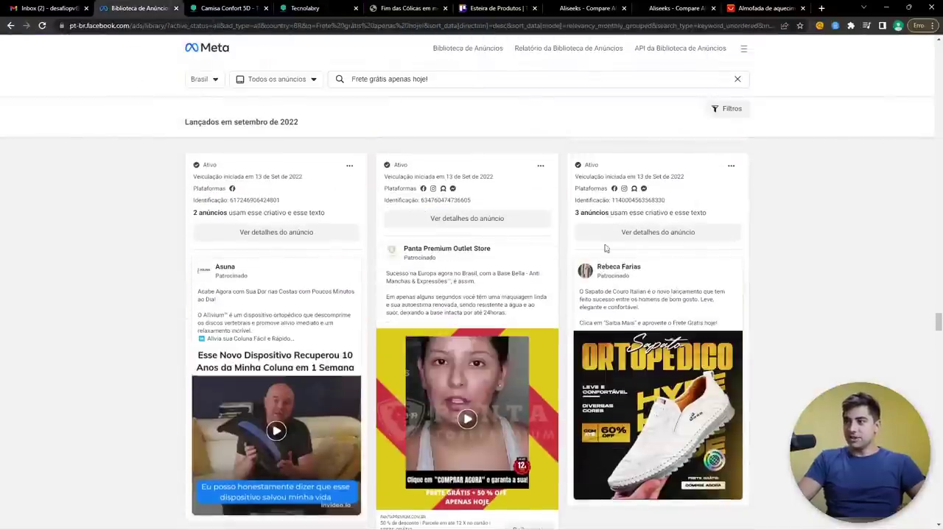
pyautogui.scroll(-10, 656, 293)
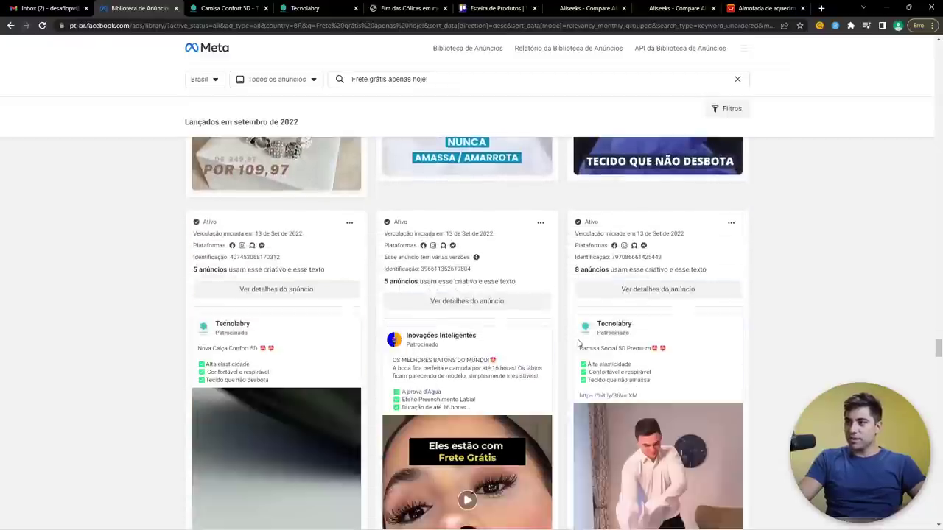
pyautogui.scroll(-3, 607, 335)
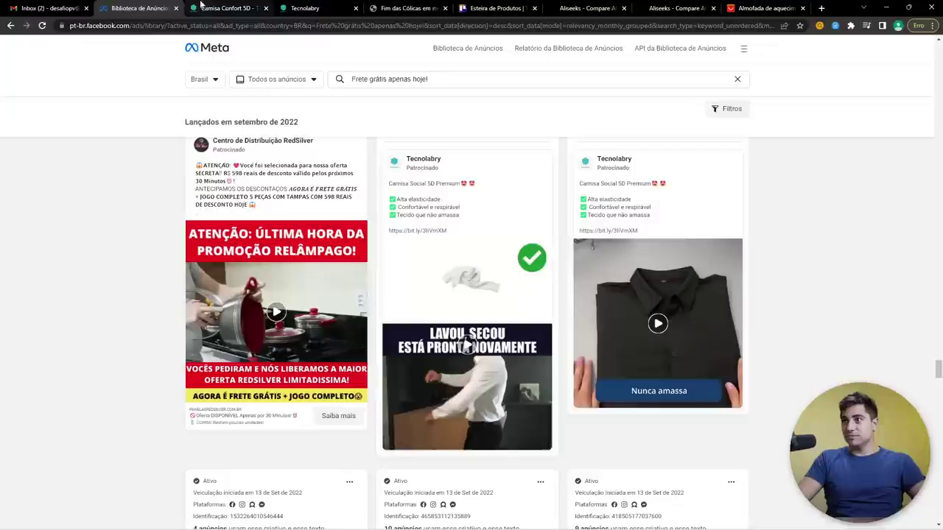
pyautogui.scroll(-6, 442, 272)
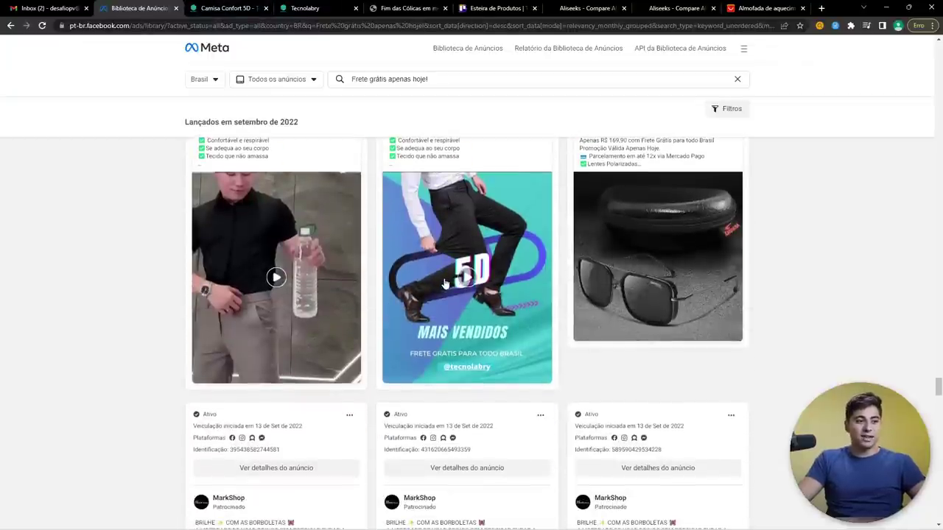
pyautogui.scroll(-8, 444, 284)
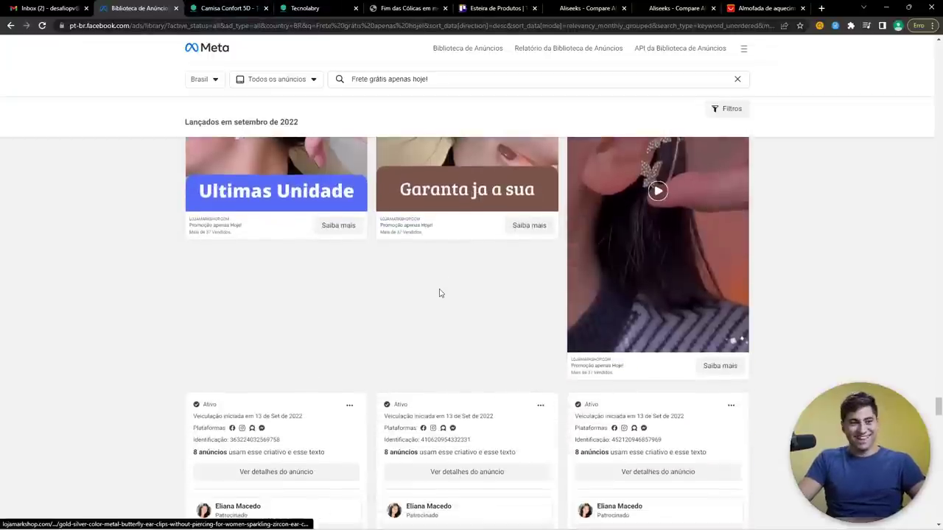
pyautogui.scroll(-8, 439, 294)
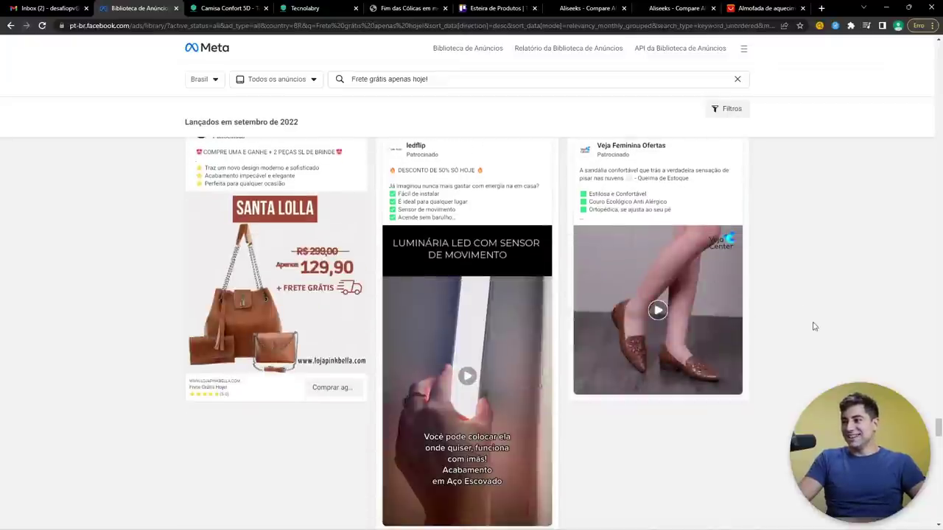
# Step: Play the Veja Feminina Ofertas sandal ad video with its sound toggled, and check how many ads use the creative
pyautogui.scroll(2, 813, 345)
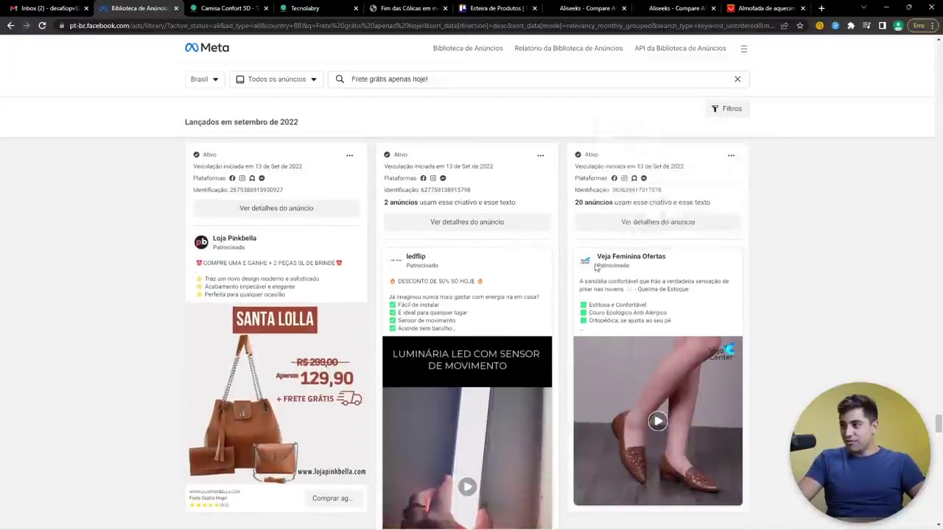
pyautogui.click(658, 421)
pyautogui.click(683, 484)
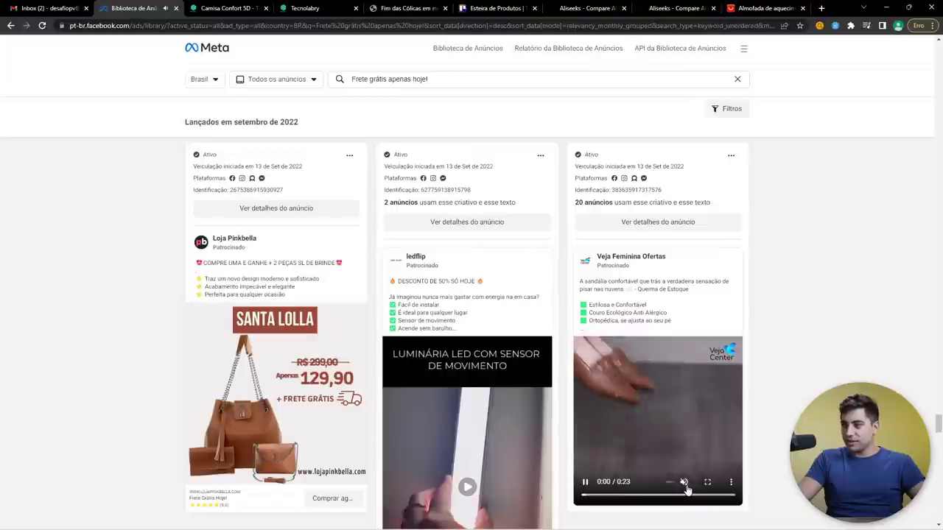
pyautogui.moveTo(619, 499); pyautogui.dragTo(722, 499)
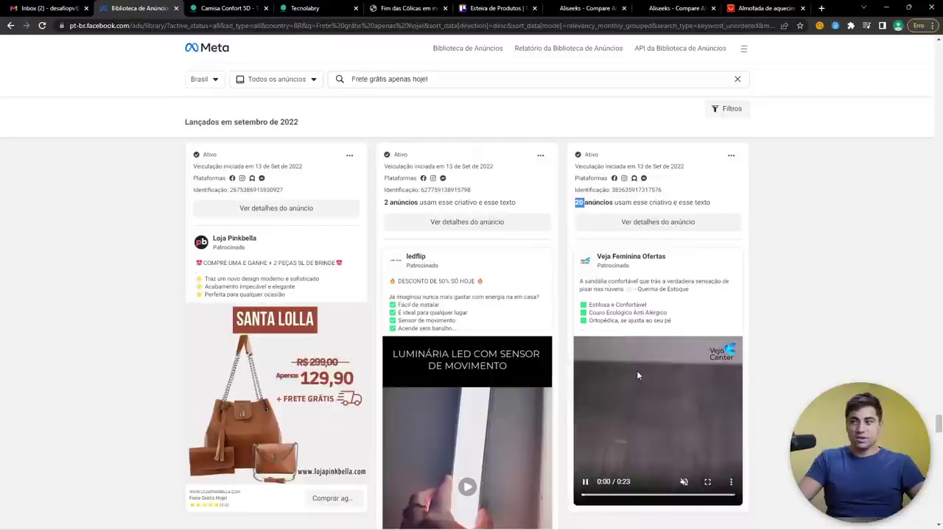
pyautogui.scroll(2, 332, 262)
# Step: Browse further ads and preview the Radio Asnesy mascara video and the Lojas Vogel rechargeable light video
pyautogui.scroll(-10, 331, 263)
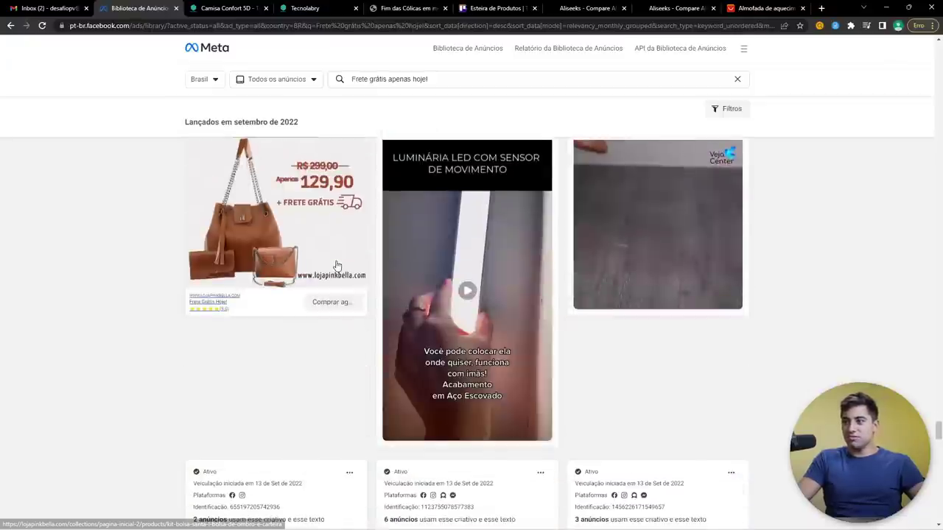
pyautogui.scroll(1, 336, 270)
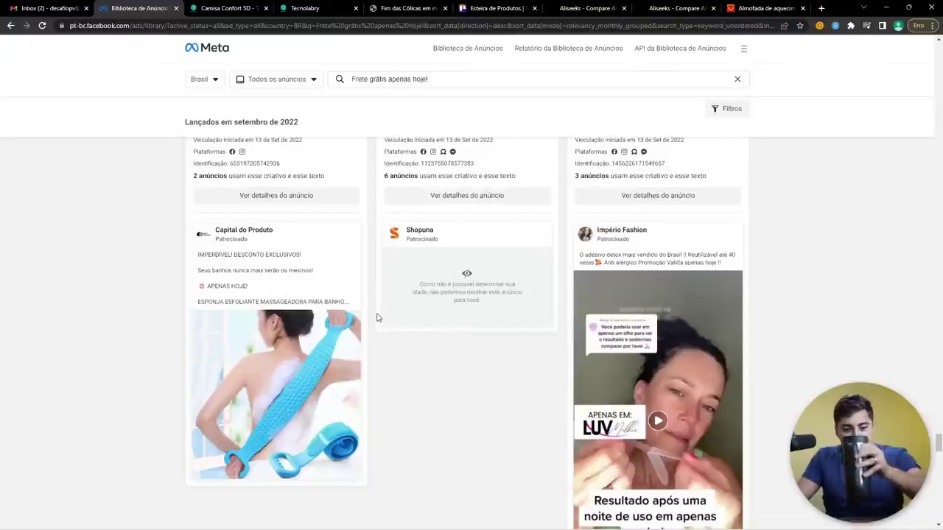
pyautogui.scroll(-12, 435, 297)
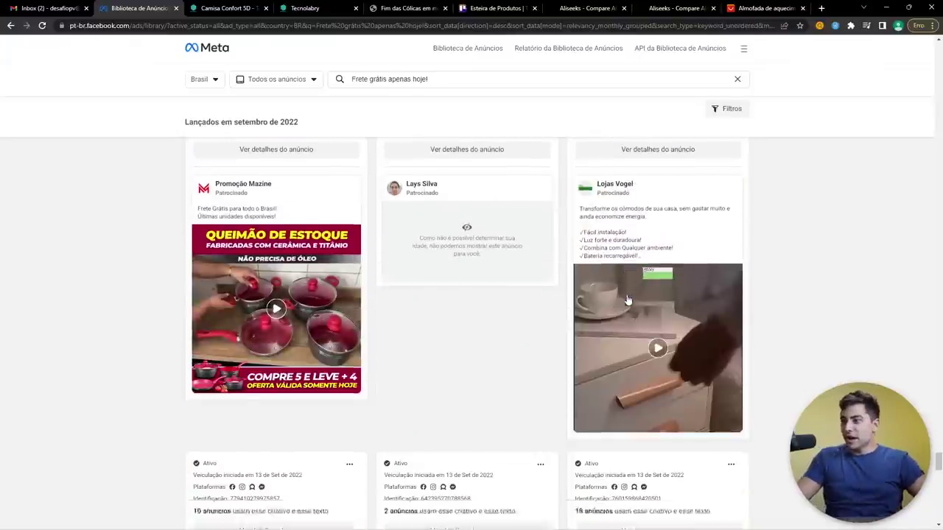
pyautogui.scroll(-2, 627, 304)
pyautogui.scroll(1, 648, 346)
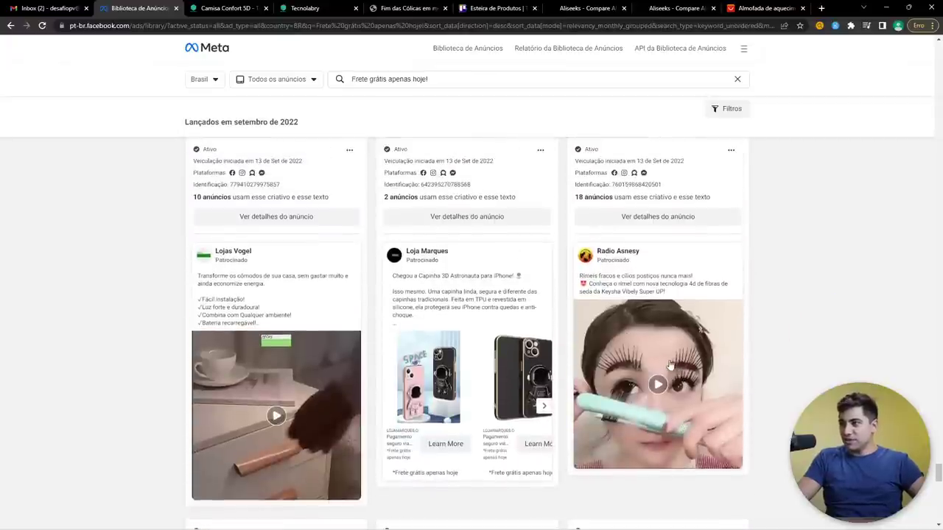
pyautogui.click(663, 386)
pyautogui.click(683, 447)
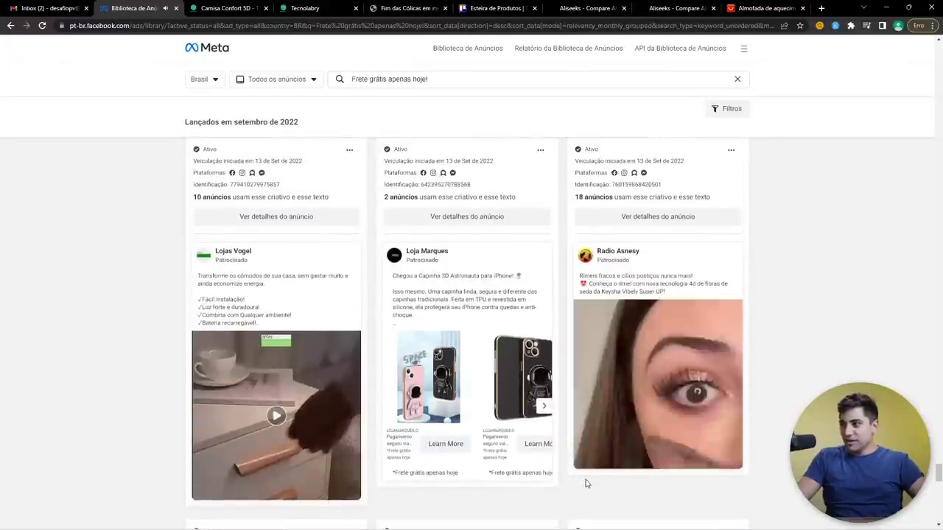
pyautogui.moveTo(582, 462); pyautogui.dragTo(672, 460)
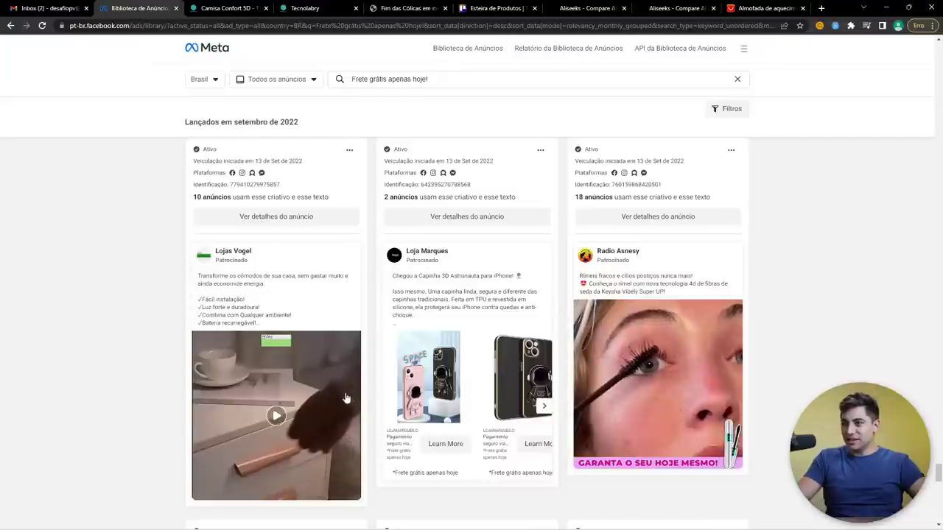
pyautogui.click(274, 414)
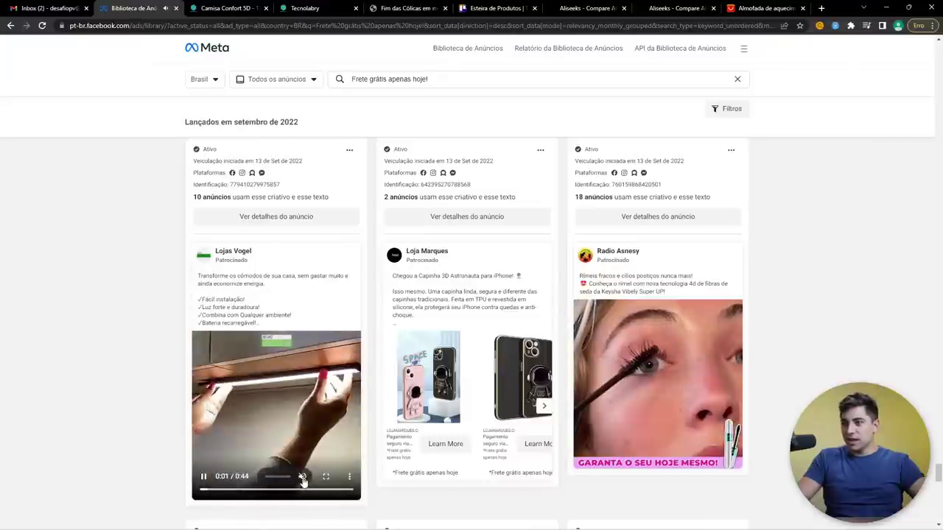
# Step: Find the adhesive mirror ad from Review dos Produtos que Comprei, skip through its video and check its duplicate count
pyautogui.scroll(-5, 465, 396)
pyautogui.scroll(3, 642, 360)
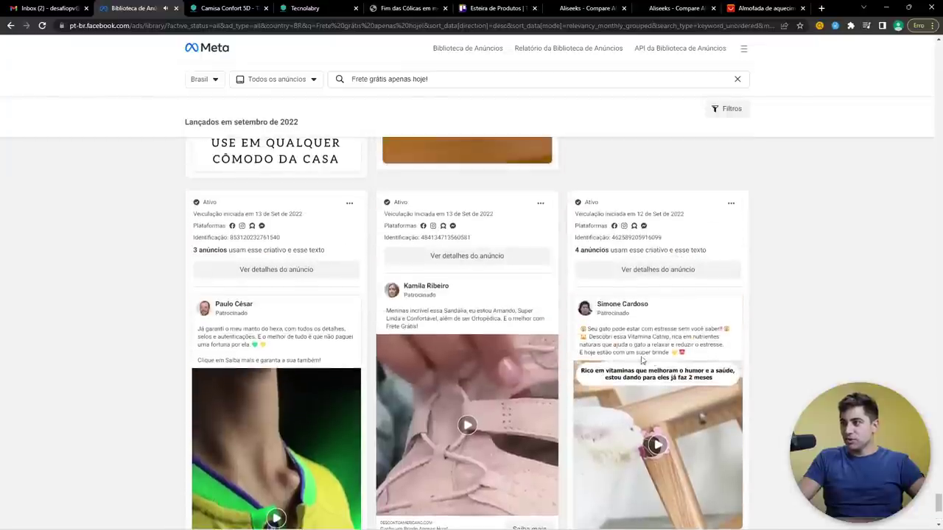
pyautogui.scroll(6, 786, 381)
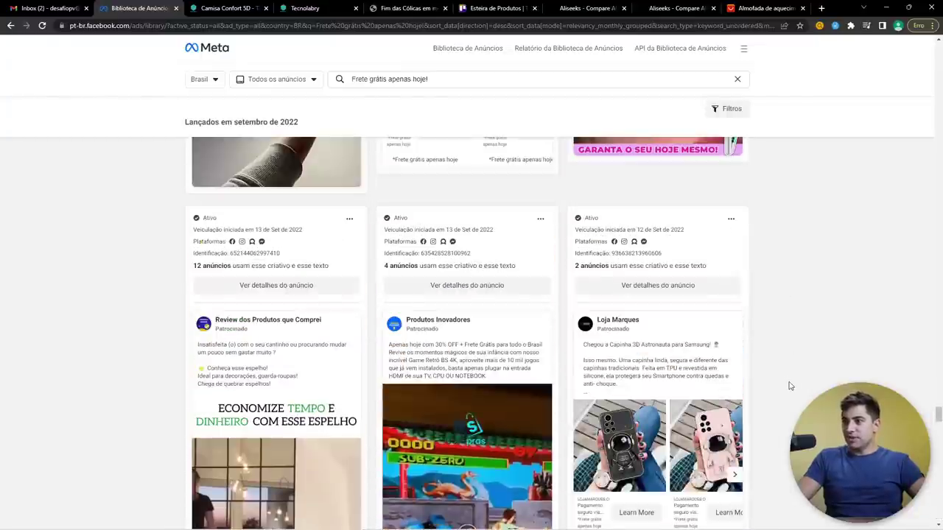
pyautogui.scroll(-3, 299, 401)
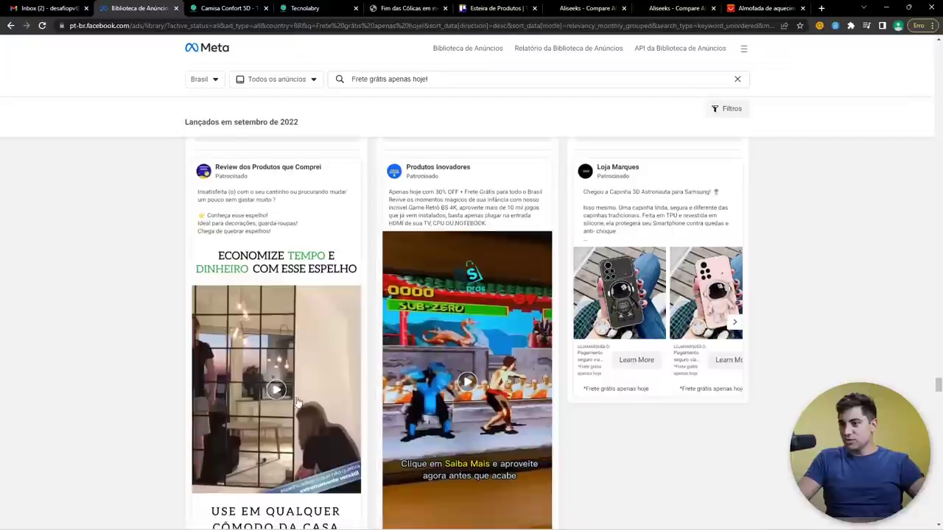
pyautogui.click(284, 398)
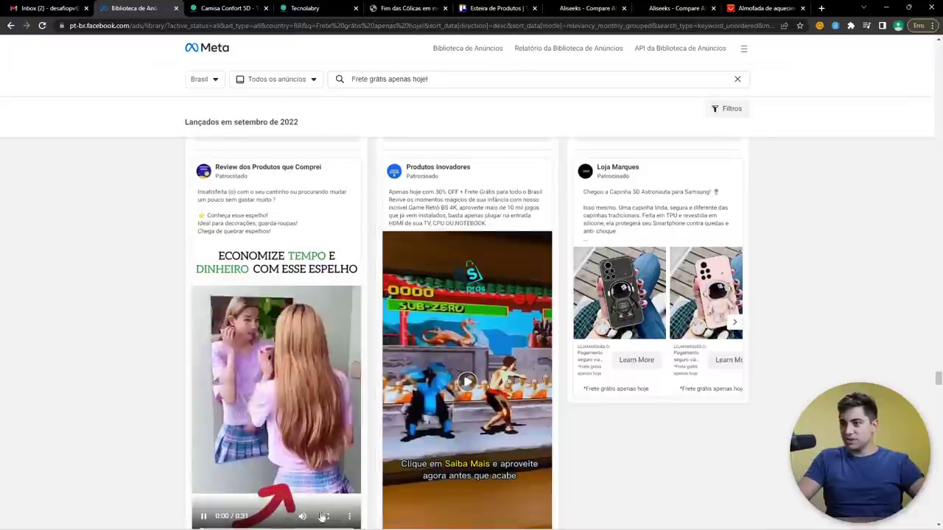
pyautogui.scroll(-1, 269, 456)
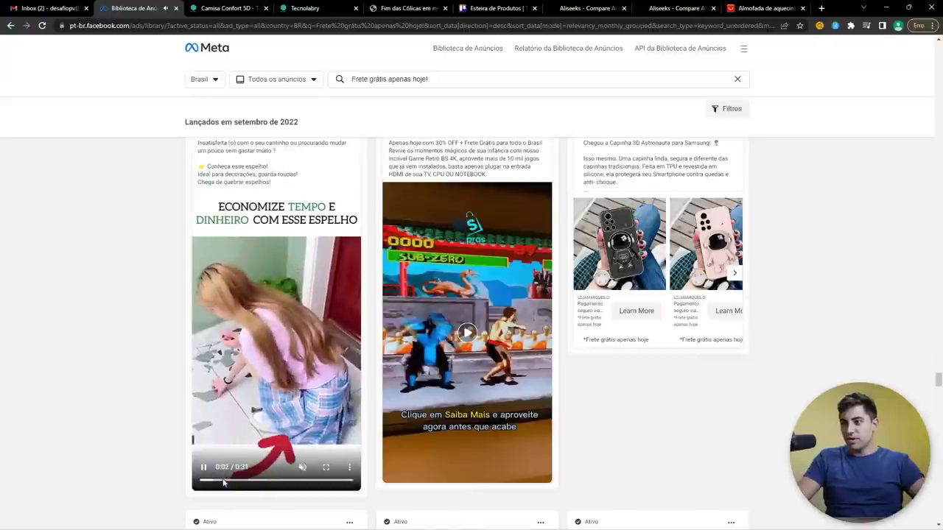
pyautogui.click(259, 480)
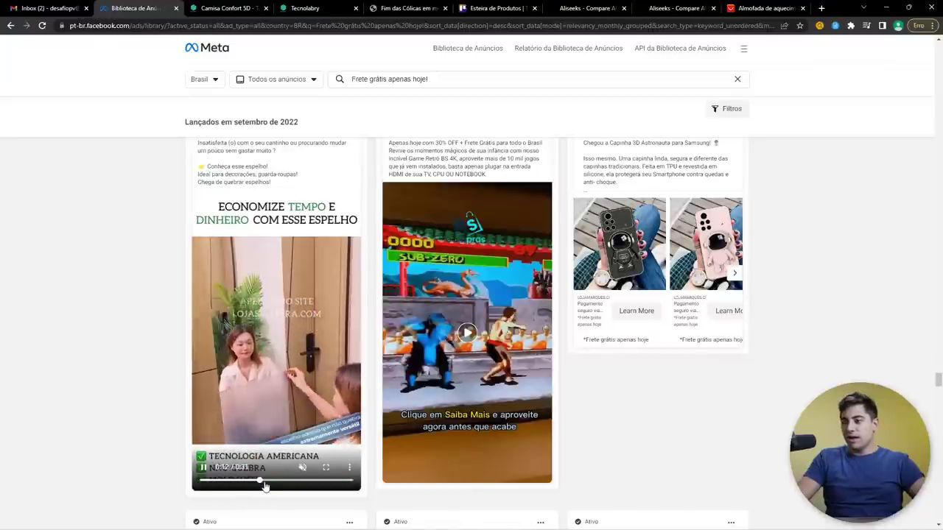
pyautogui.click(275, 483)
pyautogui.click(301, 483)
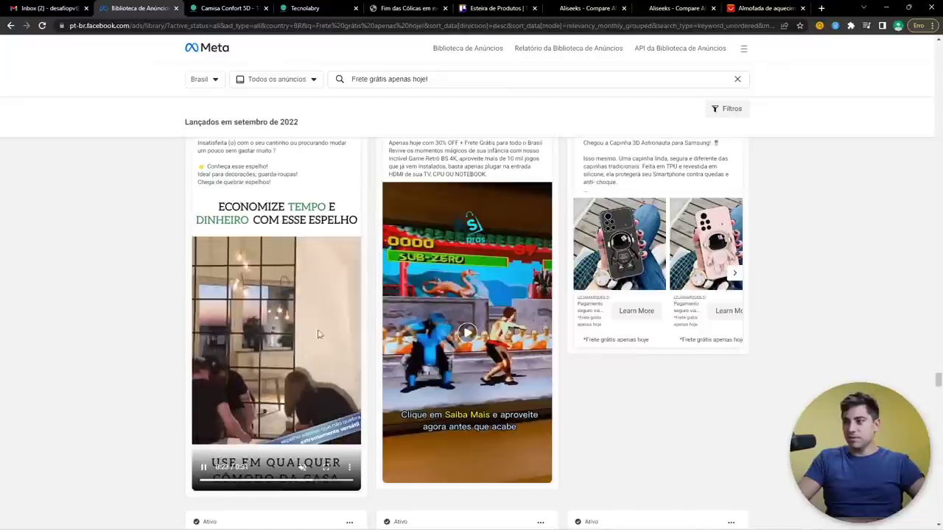
pyautogui.scroll(3, 301, 329)
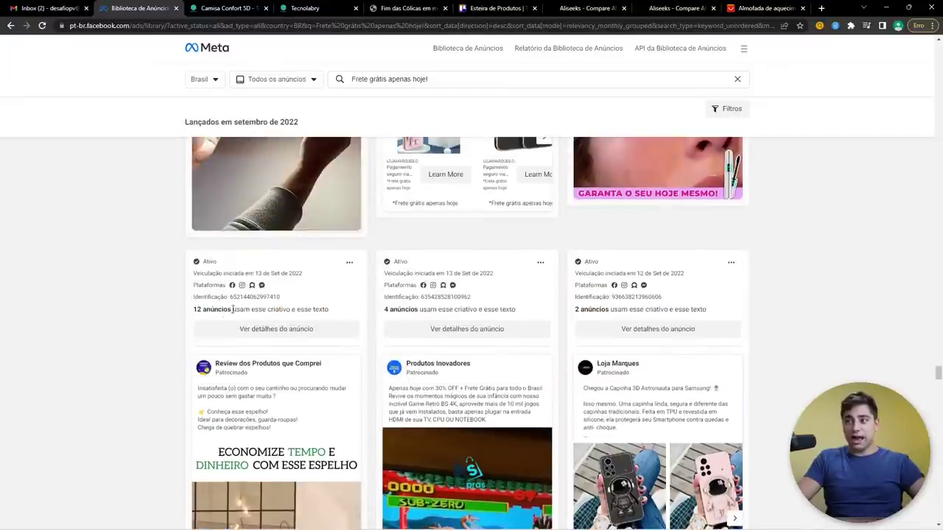
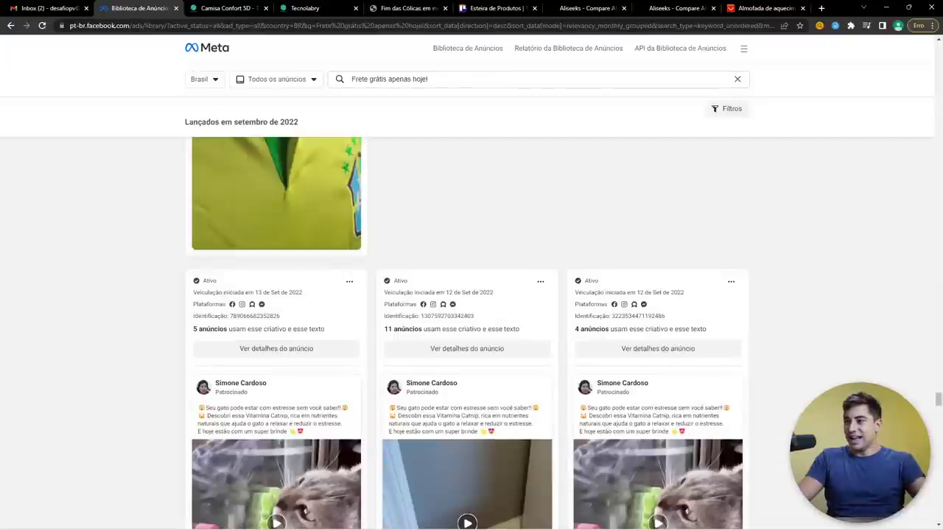
# Step: Look through more September 2022 ads, and switch to the Descomplique store's Bye Colic product page
pyautogui.scroll(-3, 359, 300)
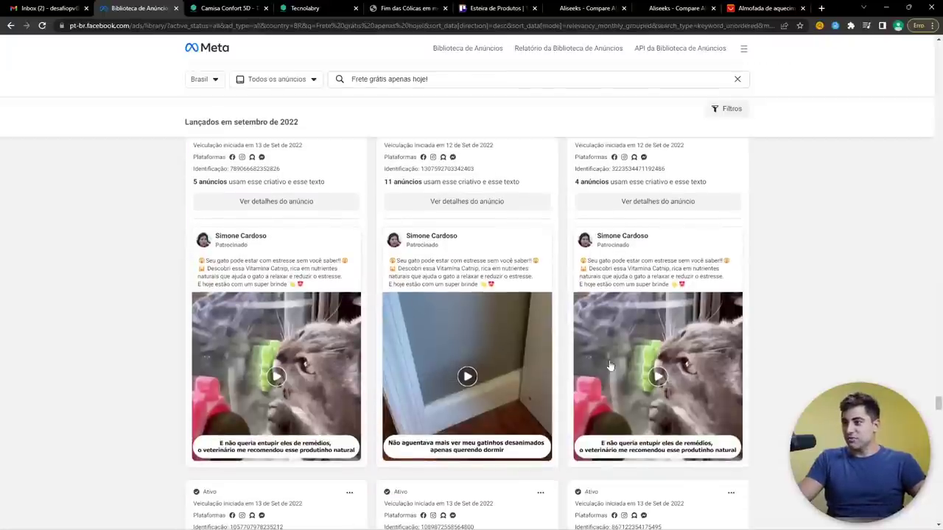
pyautogui.scroll(-8, 784, 326)
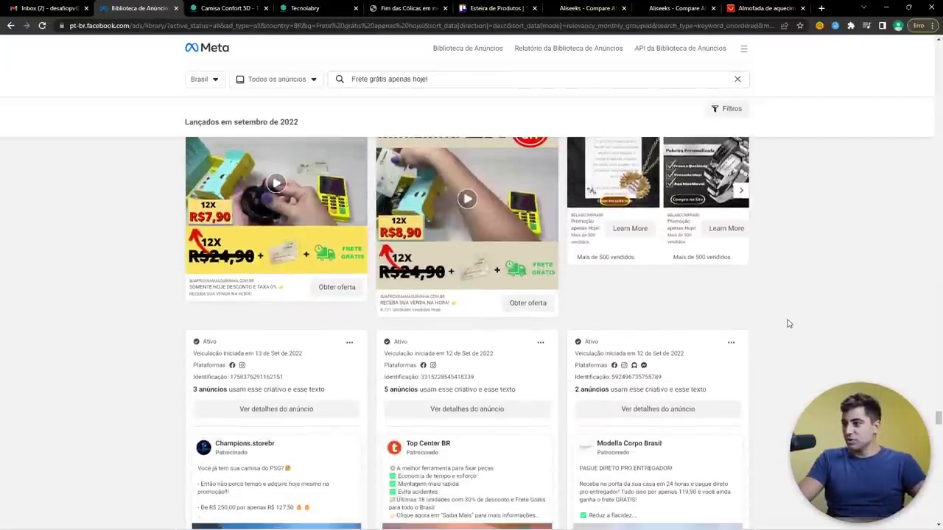
pyautogui.scroll(-5, 786, 325)
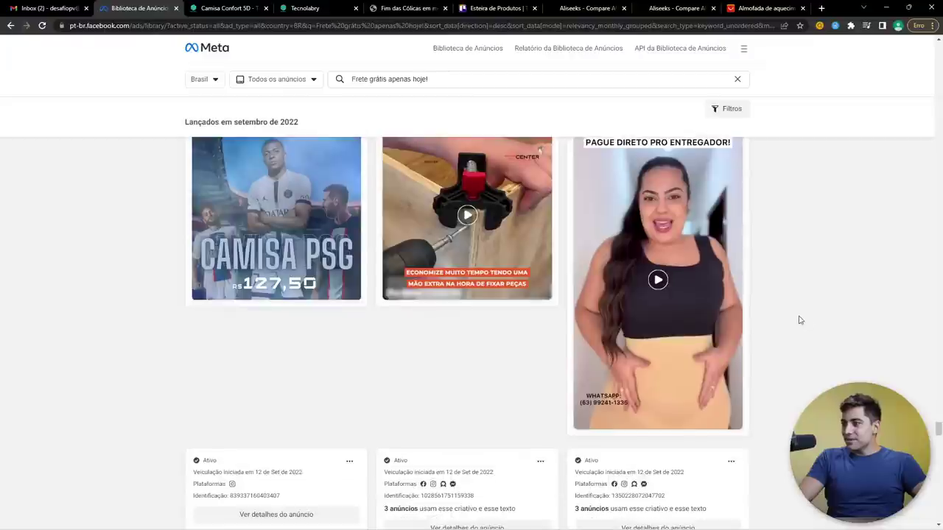
pyautogui.moveTo(937, 432); pyautogui.dragTo(937, 341)
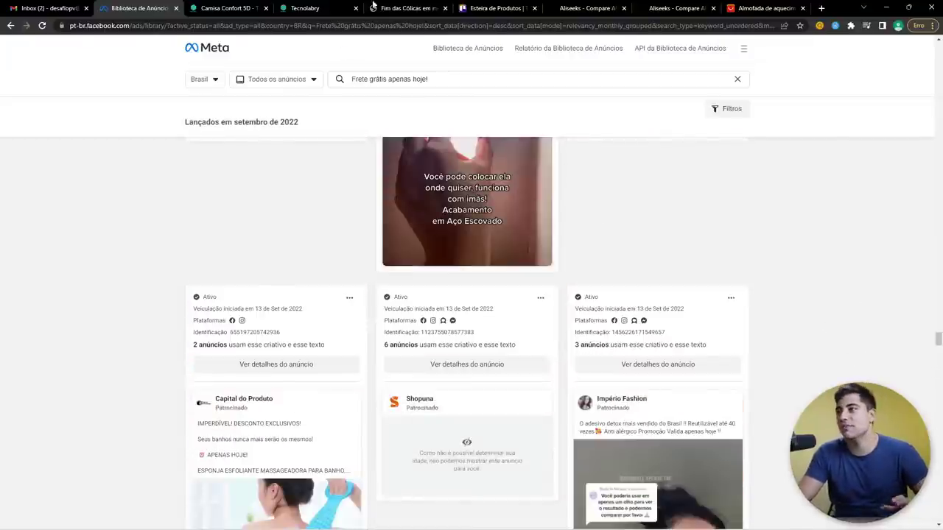
pyautogui.click(402, 8)
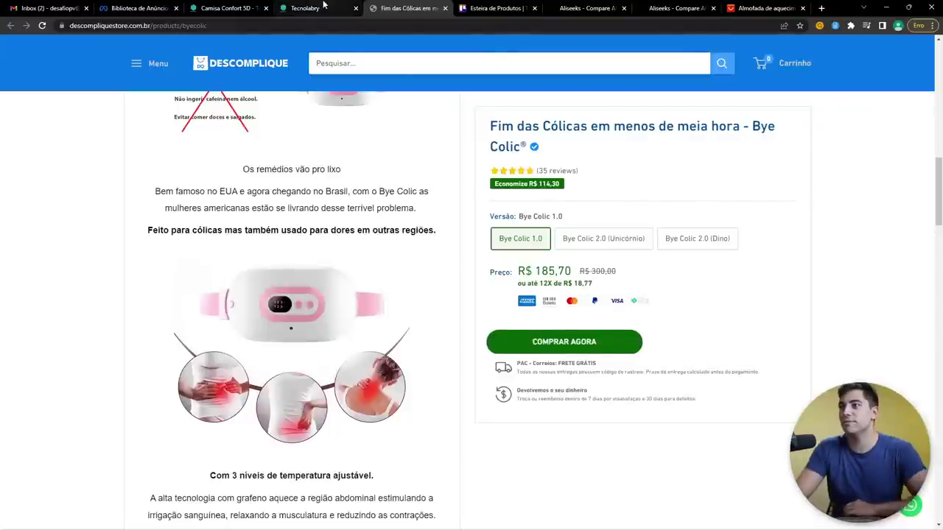
# Step: Copy the Camisa Confort 5D product page link and add a Camiseta card to the Produtos Potenciais list in Trello
pyautogui.click(322, 7)
pyautogui.click(236, 7)
pyautogui.click(231, 25)
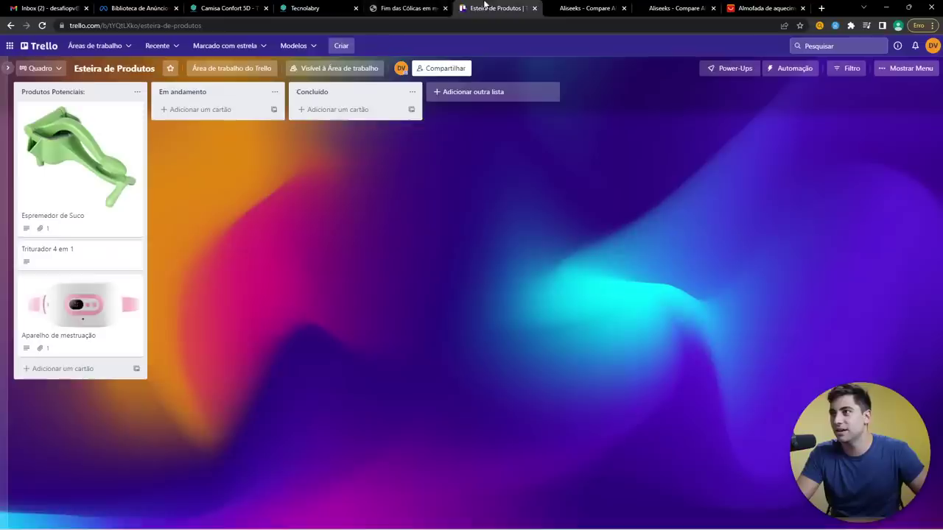
pyautogui.click(488, 7)
pyautogui.click(68, 367)
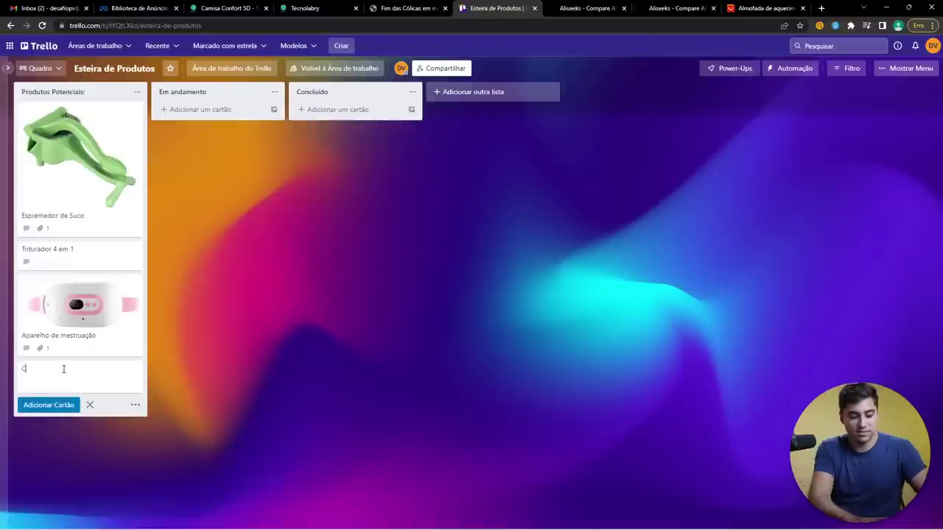
pyautogui.write('Camiseta')
pyautogui.press('Return')
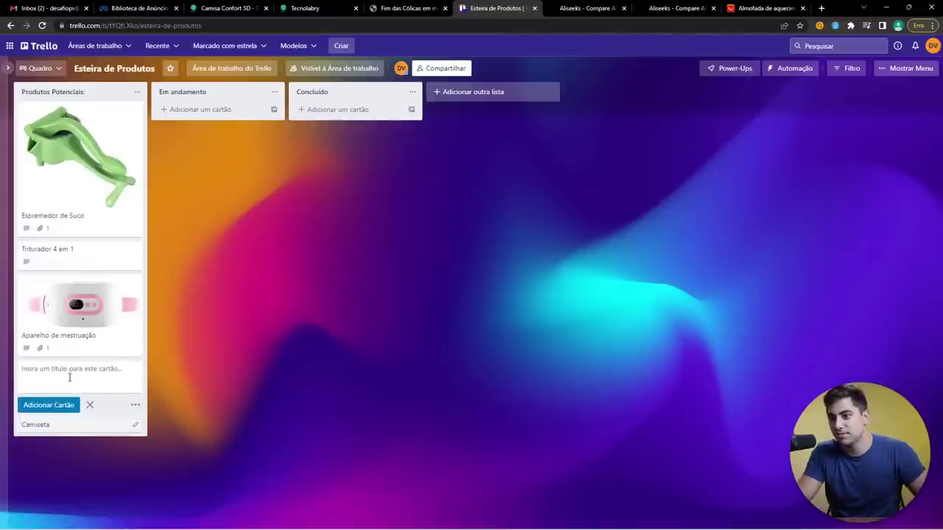
# Step: Save the copied Camisa Confort 5D store link as the Camiseta card's description and close the card
pyautogui.click(168, 377)
pyautogui.click(39, 374)
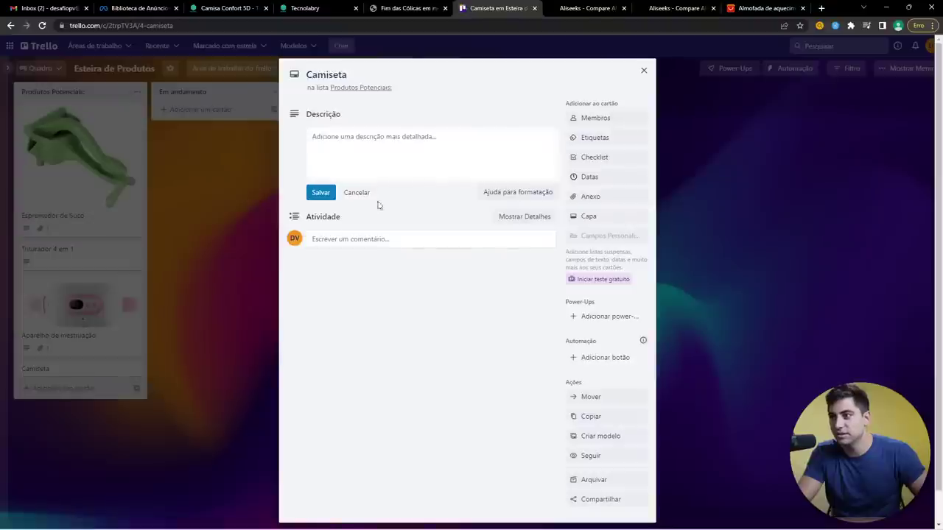
pyautogui.click(312, 193)
pyautogui.press('Escape')
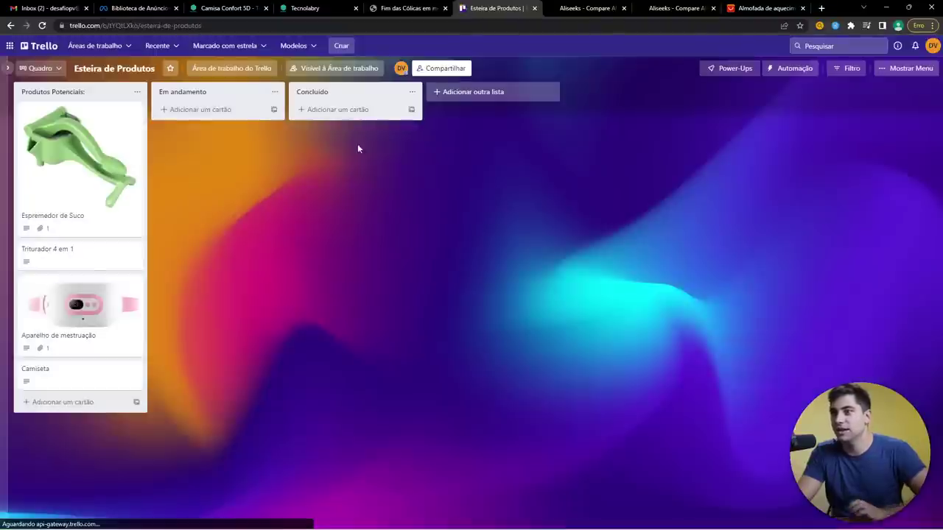
# Step: Find Tecnolabry's Camisa Social 5D Premium ad in the Ad Library results, open its details and copy the page link
pyautogui.click(589, 8)
pyautogui.click(406, 8)
pyautogui.click(310, 9)
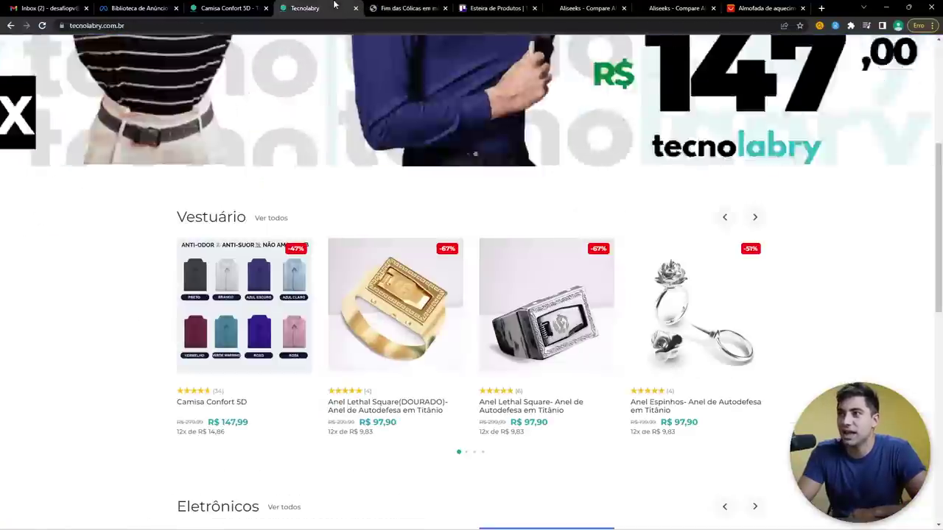
pyautogui.click(224, 8)
pyautogui.click(146, 8)
pyautogui.scroll(-15, 564, 349)
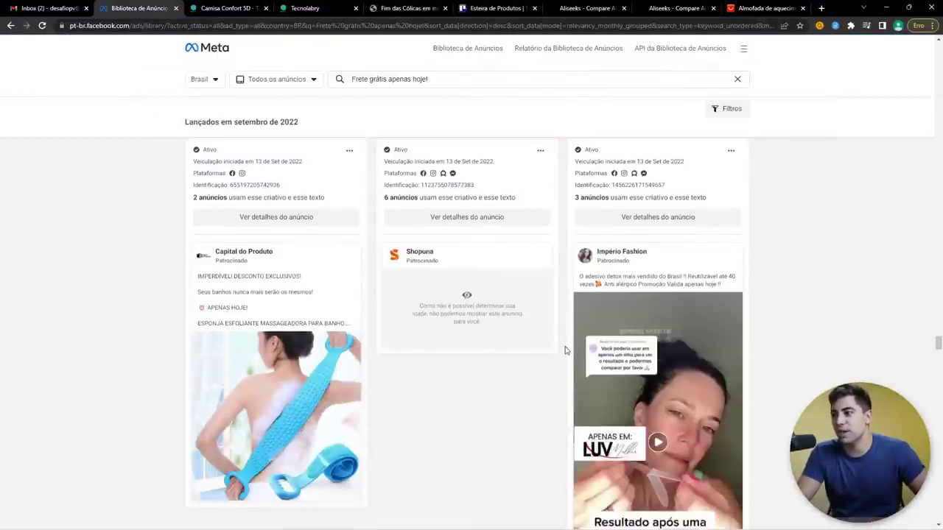
pyautogui.scroll(10, 630, 324)
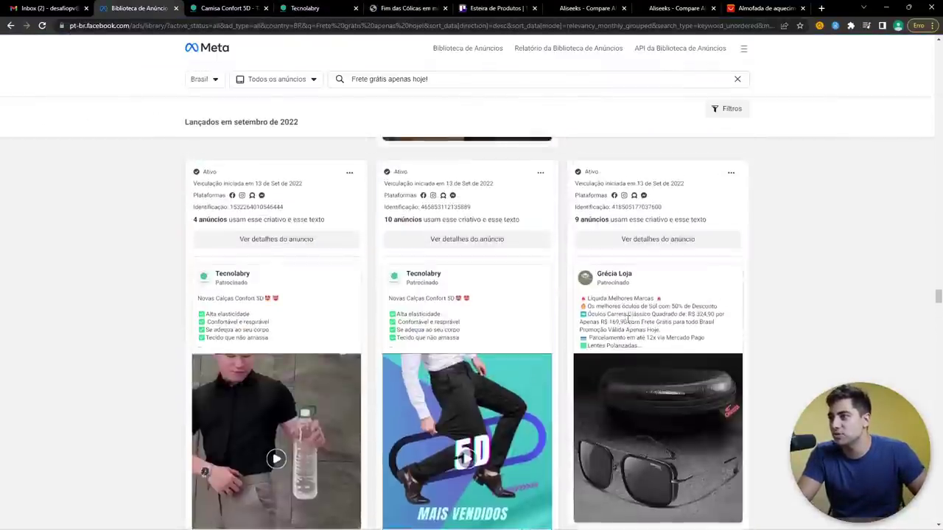
pyautogui.click(605, 210)
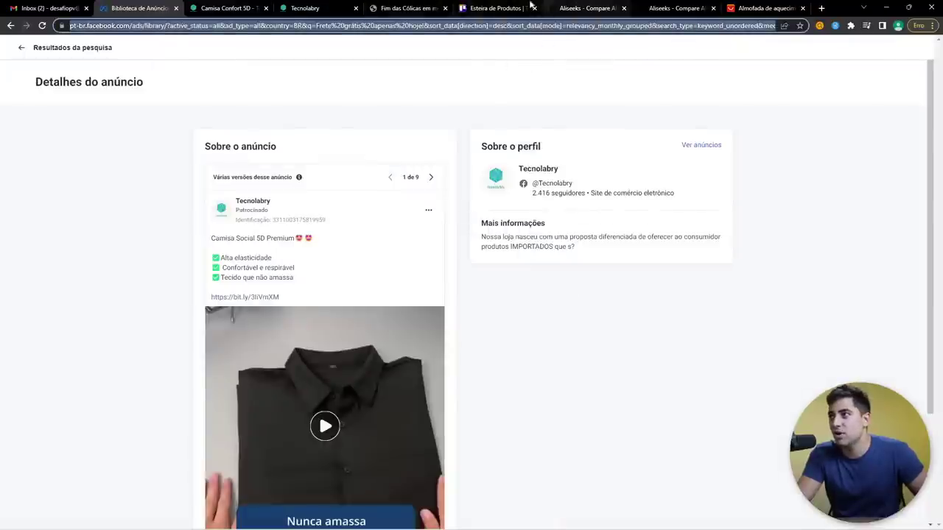
# Step: Attach the copied Ad Library link to the Camiseta card in Trello, and open the attachment to check where it leads
pyautogui.click(409, 8)
pyautogui.click(497, 7)
pyautogui.click(95, 373)
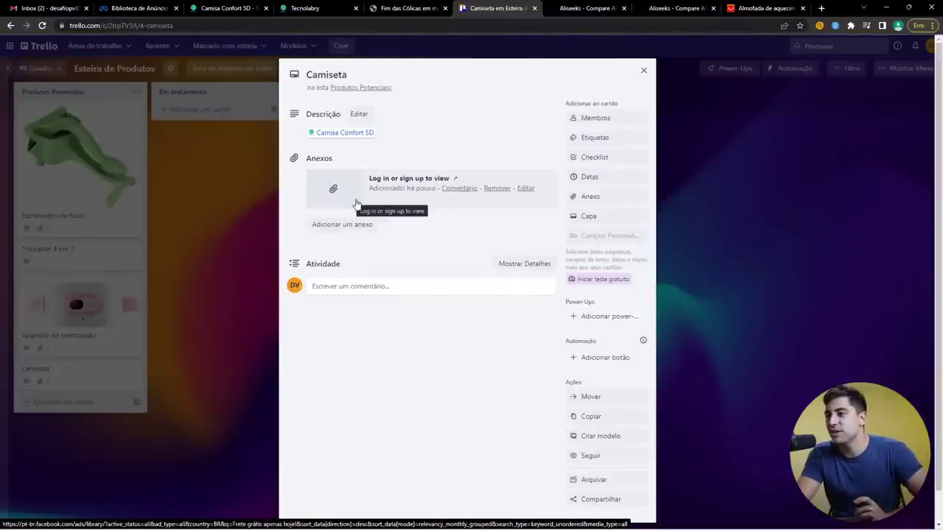
pyautogui.click(400, 189)
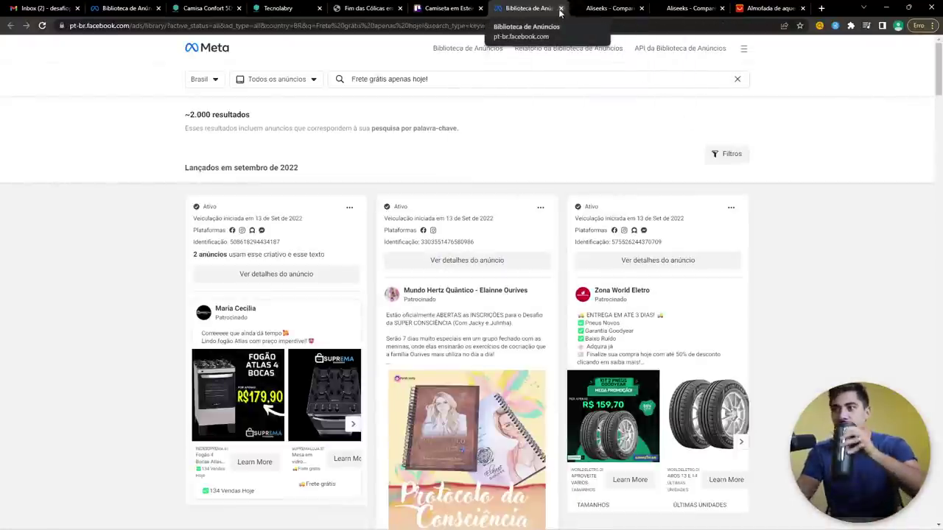
pyautogui.click(560, 8)
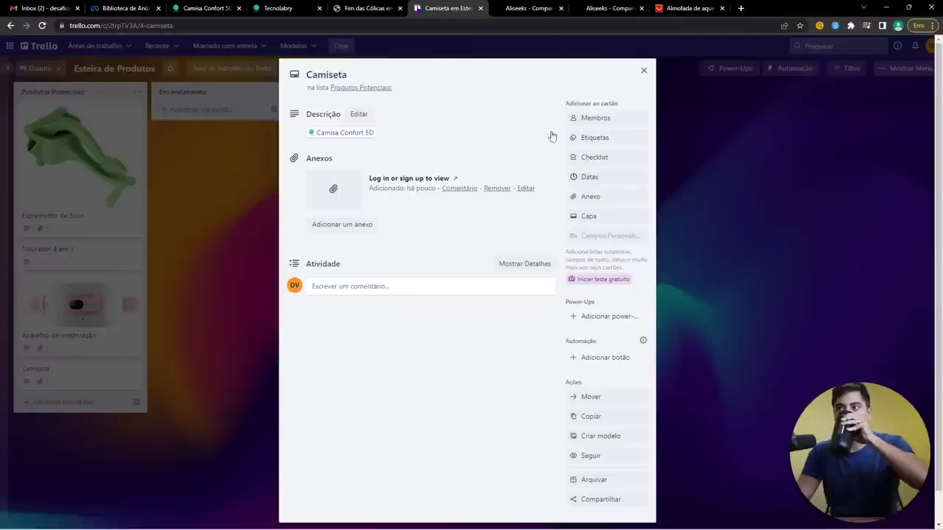
# Step: Revisit the Tecnolabry store pages, return to the Ad Library results and look over the surrounding September 2022 ads
pyautogui.click(406, 8)
pyautogui.click(291, 8)
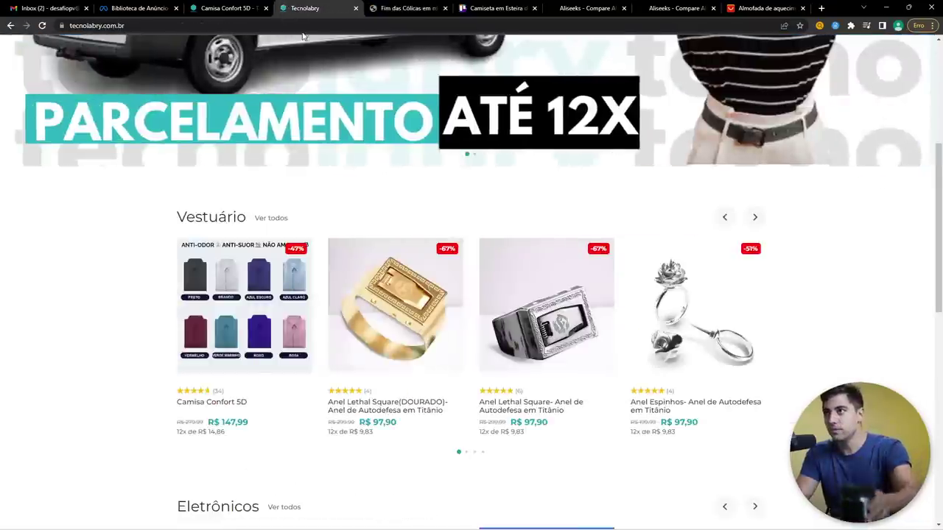
pyautogui.click(256, 10)
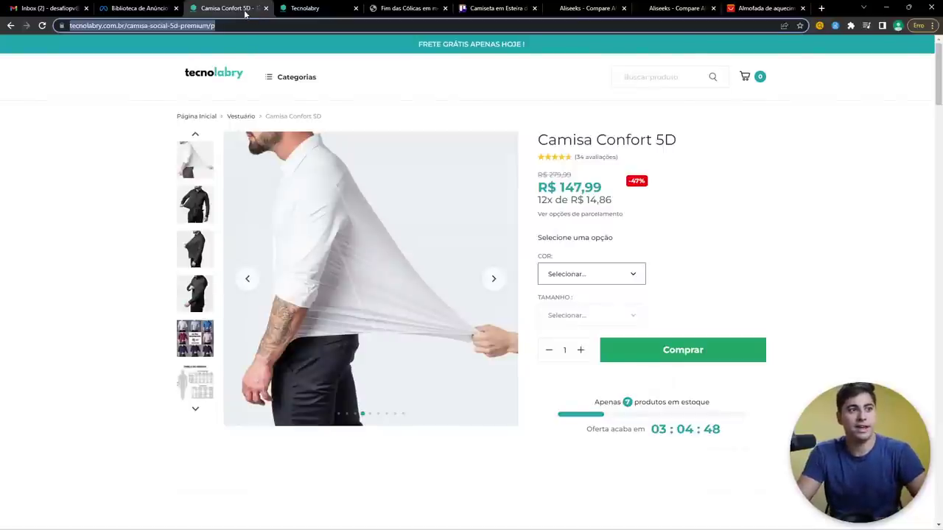
pyautogui.click(170, 6)
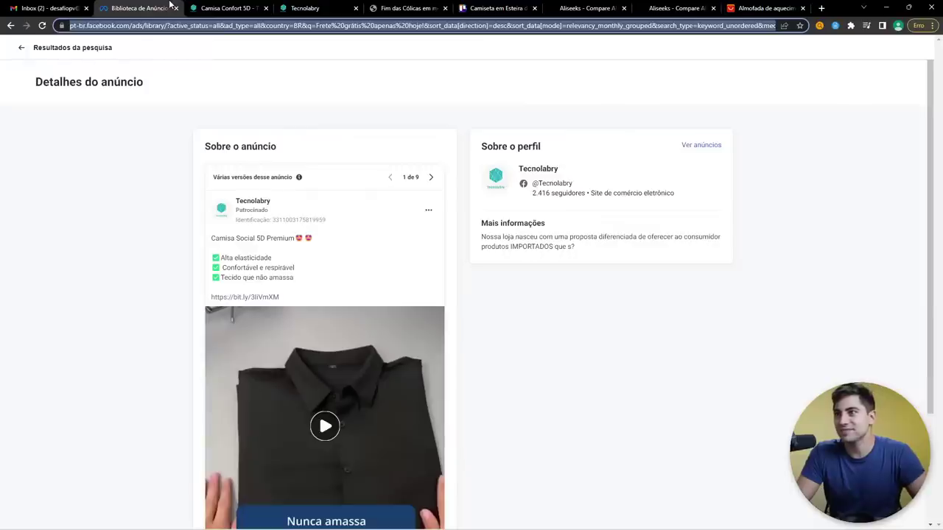
pyautogui.click(21, 49)
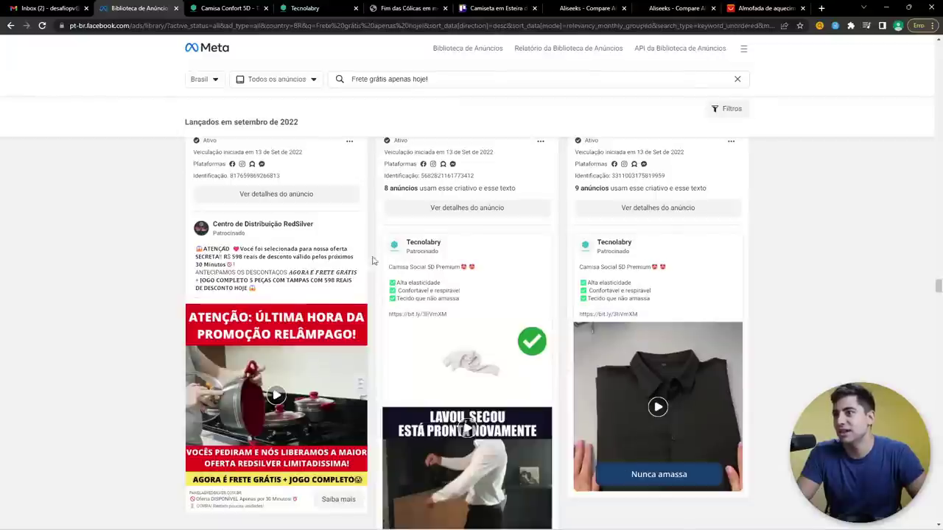
pyautogui.scroll(-15, 373, 261)
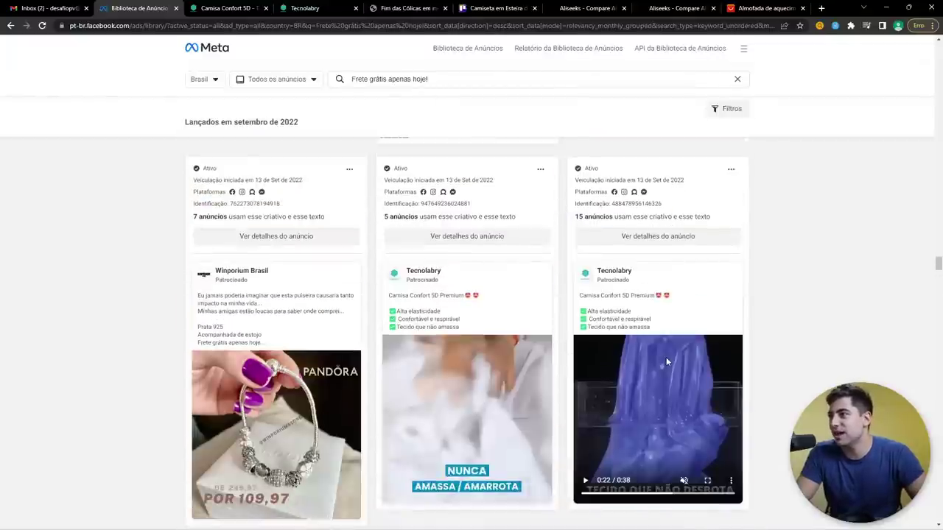
pyautogui.scroll(3, 666, 352)
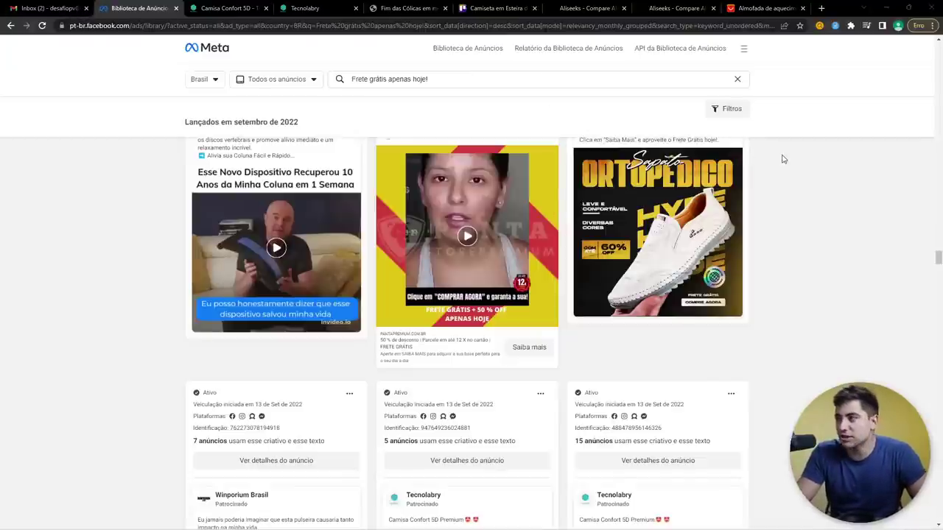
# Step: Open tiktok.com in a new tab, dismiss its notification request and mute the site
pyautogui.hotkey('ctrl', 't')
pyautogui.write('tiktok')
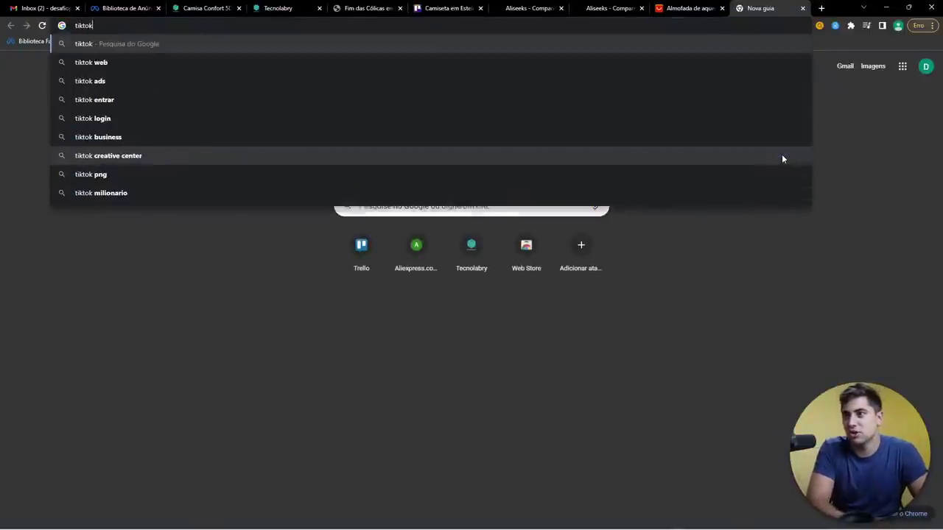
pyautogui.hotkey('ctrl', 'Return')
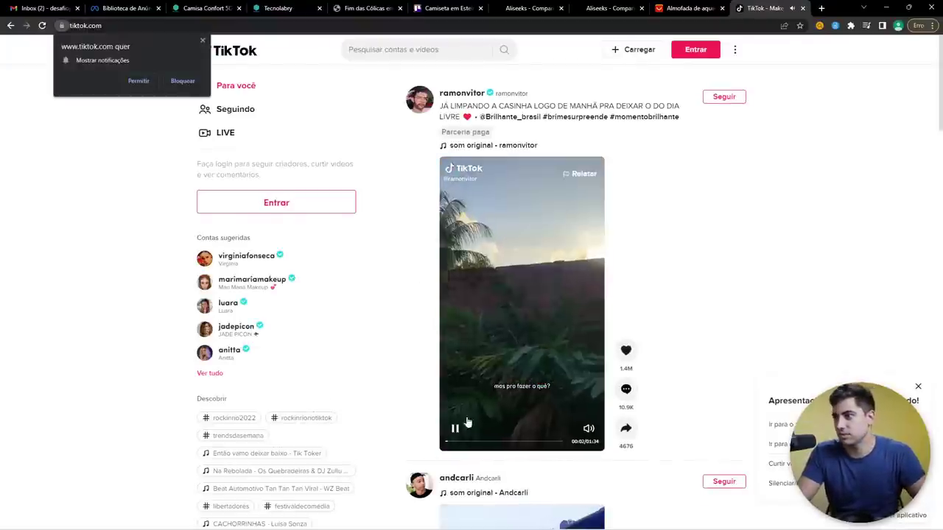
pyautogui.click(203, 41)
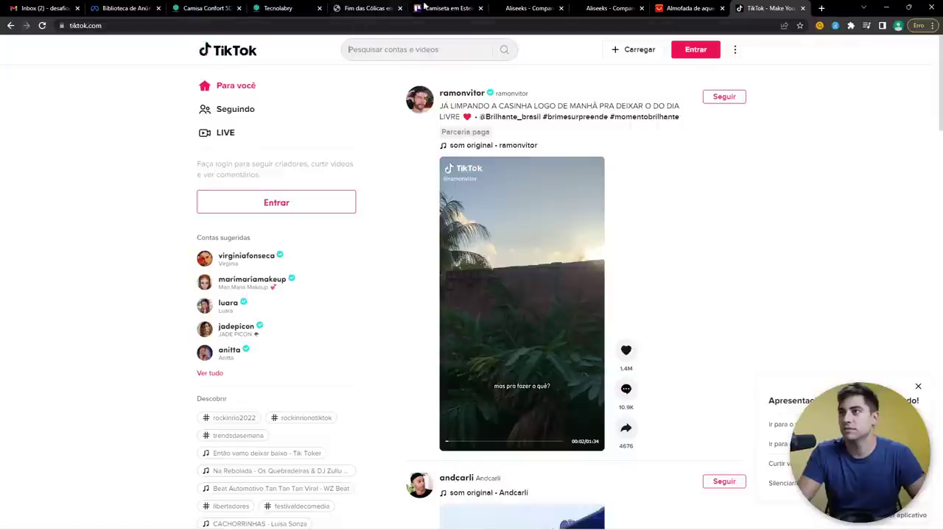
pyautogui.rightClick(748, 8)
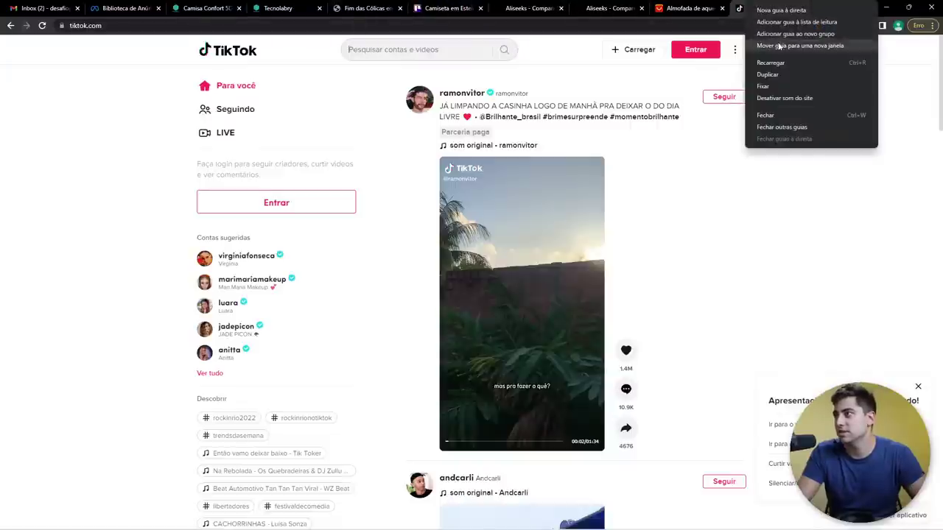
pyautogui.click(795, 100)
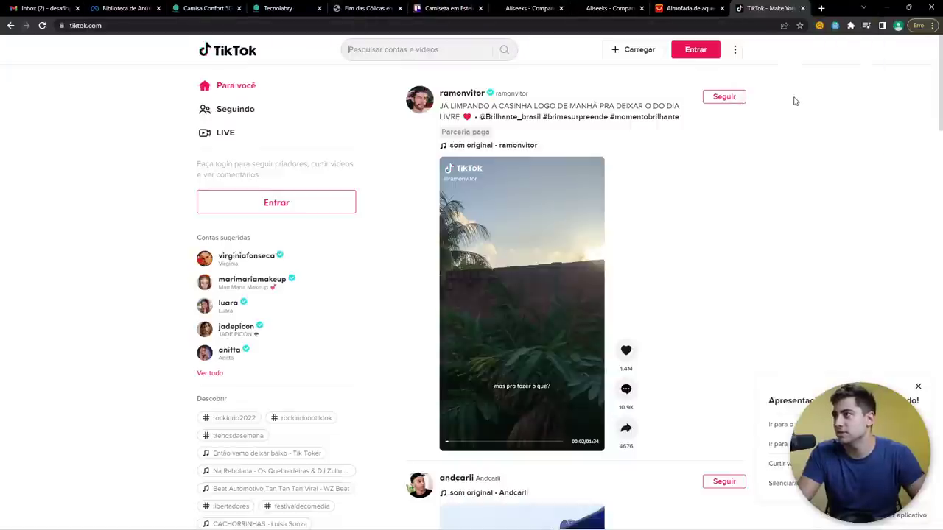
# Step: Search TikTok for tiktokmademebuyit and look through the top video results
pyautogui.click(450, 47)
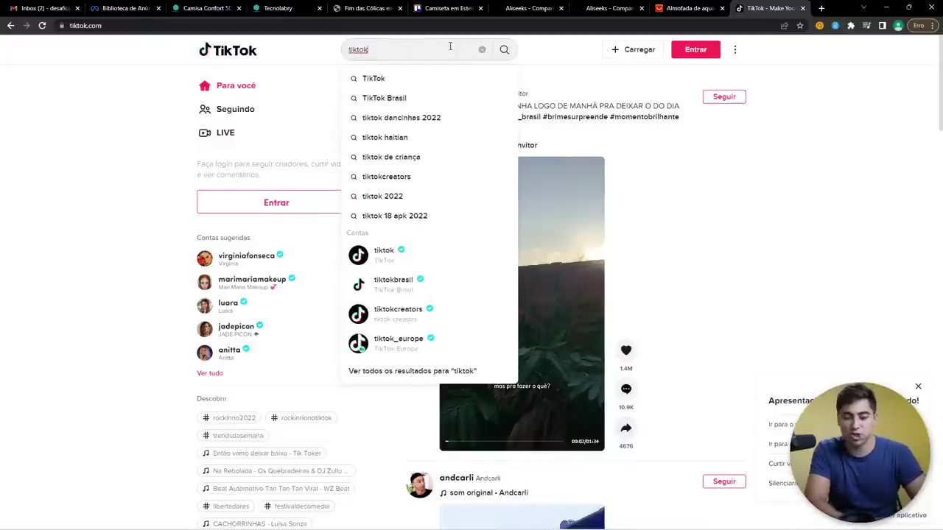
pyautogui.write('mademebuyit')
pyautogui.press('Return')
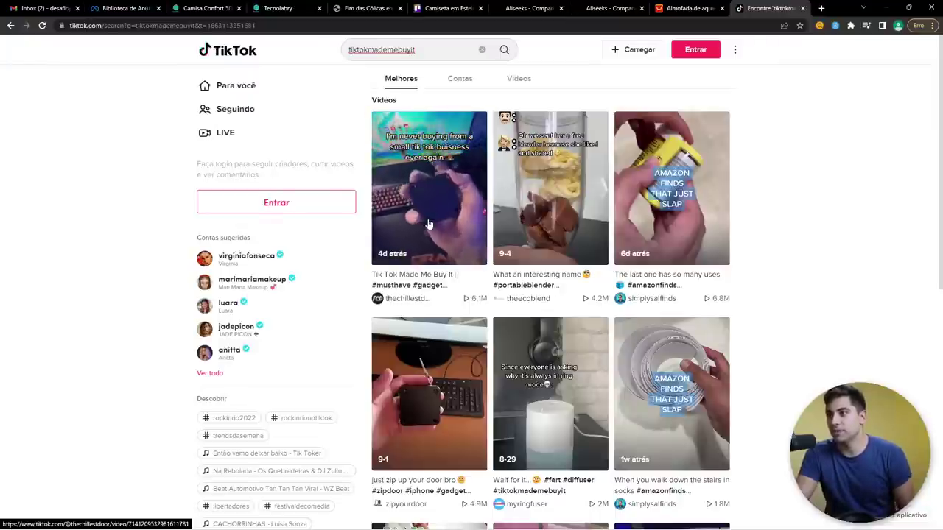
pyautogui.scroll(-1, 453, 238)
pyautogui.scroll(-2, 453, 238)
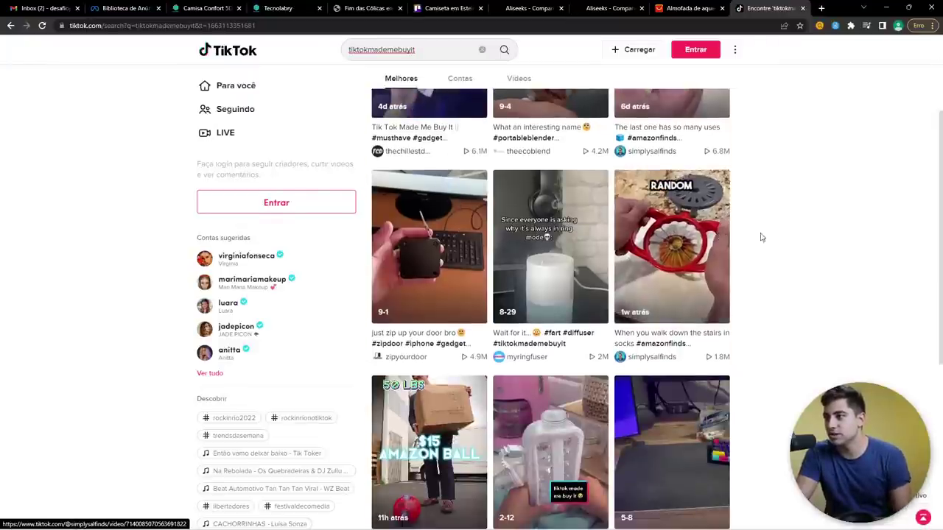
# Step: Watch the simplysalfinds video about walking down the stairs in socks, closing the login prompt, and return to the results
pyautogui.click(666, 230)
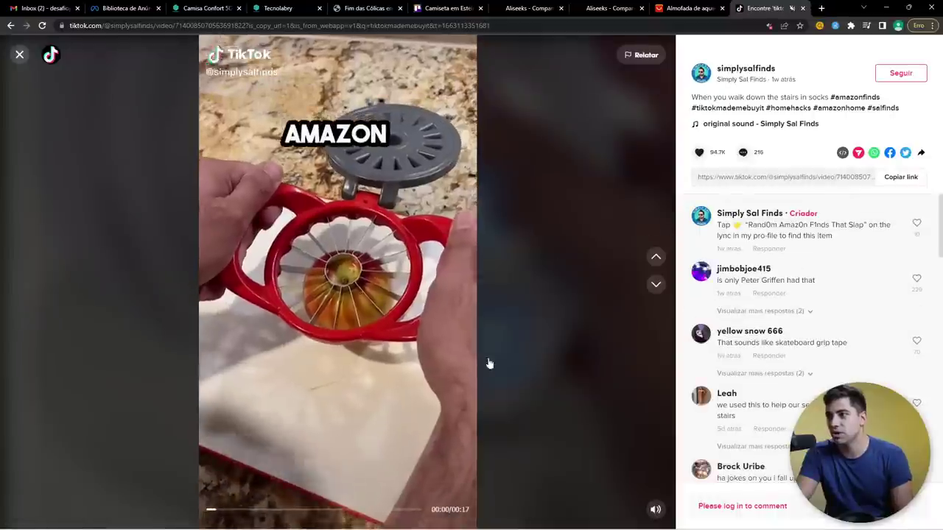
pyautogui.click(20, 55)
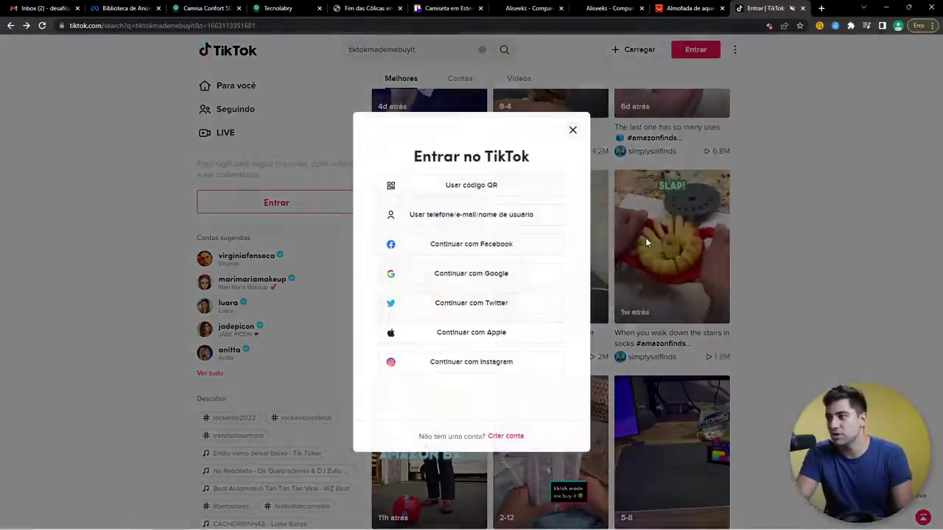
pyautogui.click(574, 133)
pyautogui.click(663, 236)
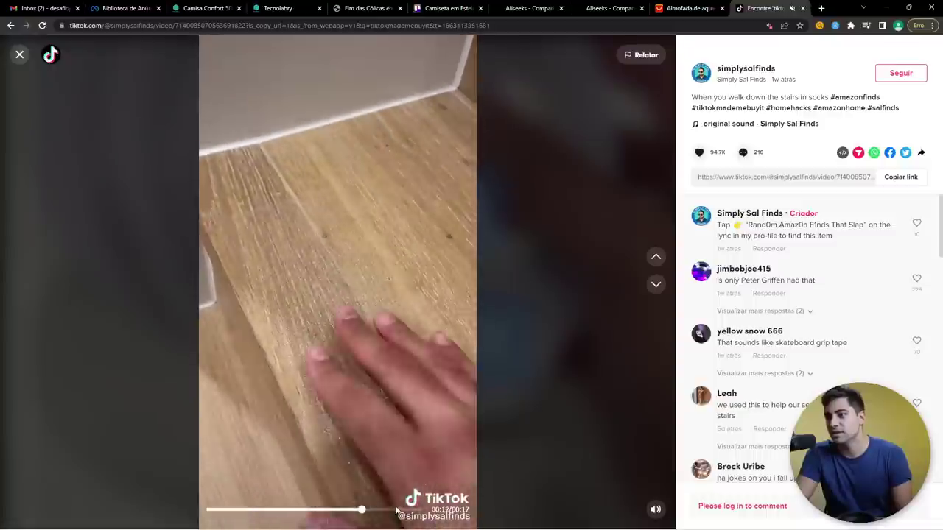
pyautogui.click(21, 57)
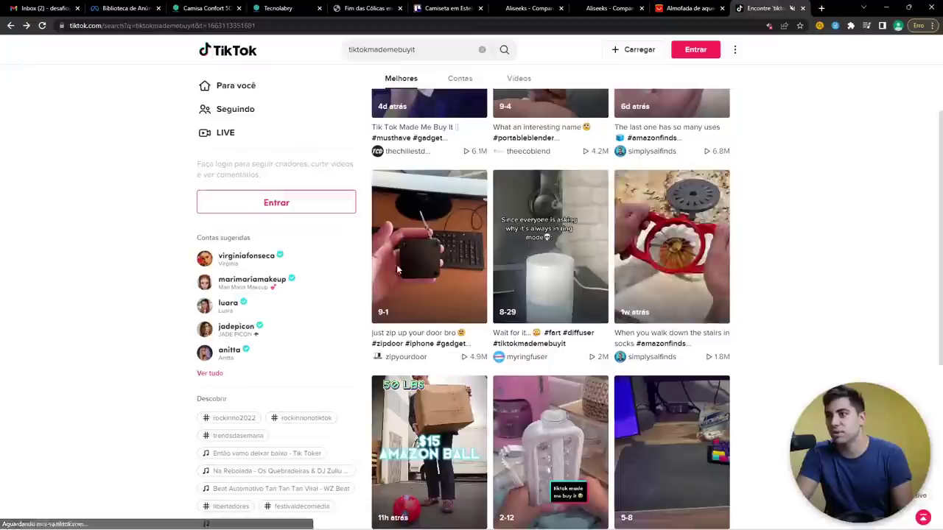
# Step: Browse further video results, watch part of the basesunglobal crystal table lamp video and skip within it
pyautogui.scroll(-2, 526, 343)
pyautogui.scroll(-2, 526, 342)
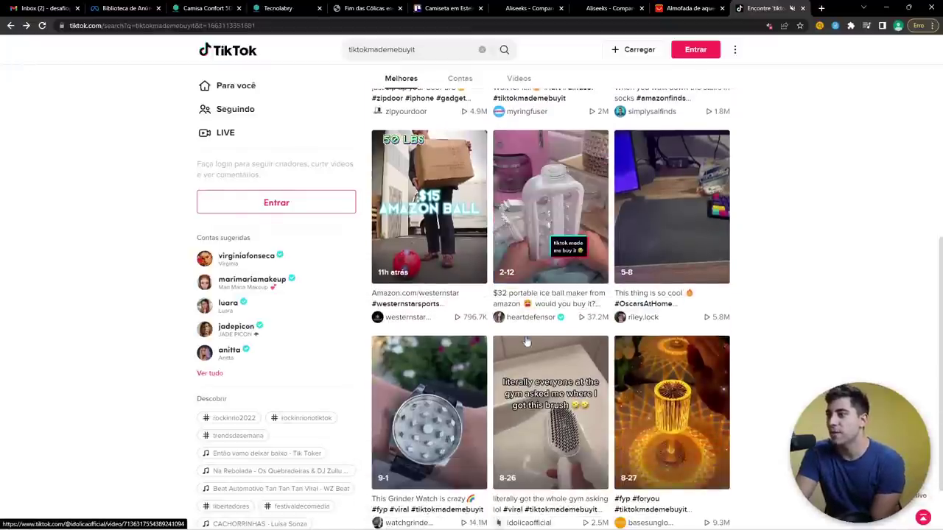
pyautogui.scroll(-1, 700, 330)
pyautogui.click(701, 329)
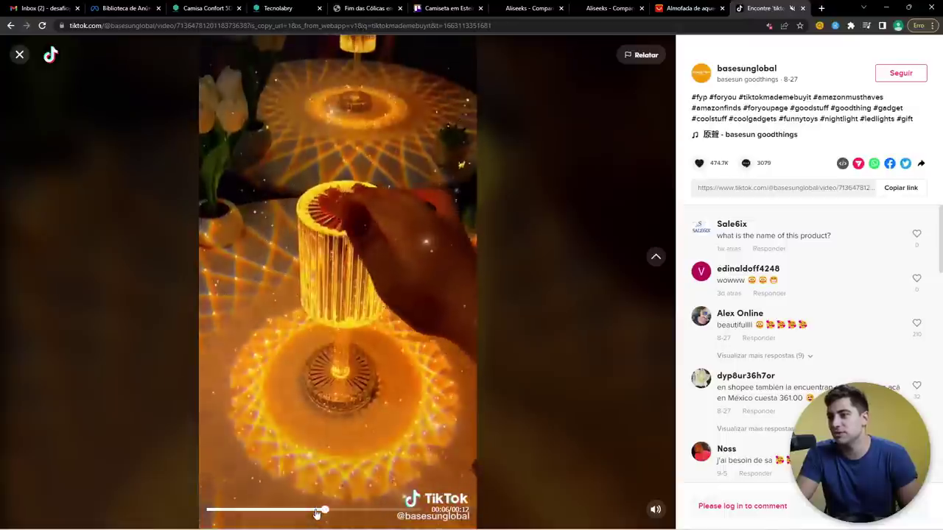
pyautogui.click(315, 511)
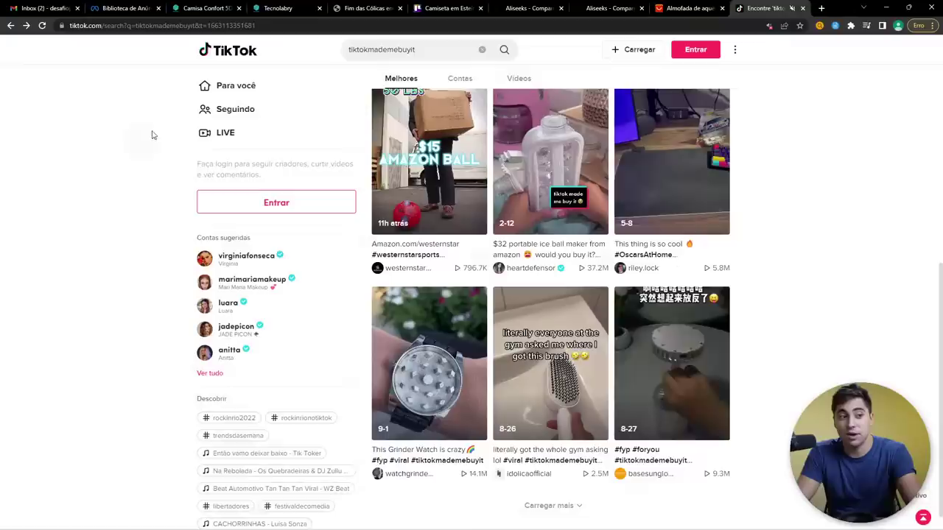
# Step: Check the view count of the basesunglobal lamp video in the results and try to open the creator's profile
pyautogui.scroll(-1, 683, 364)
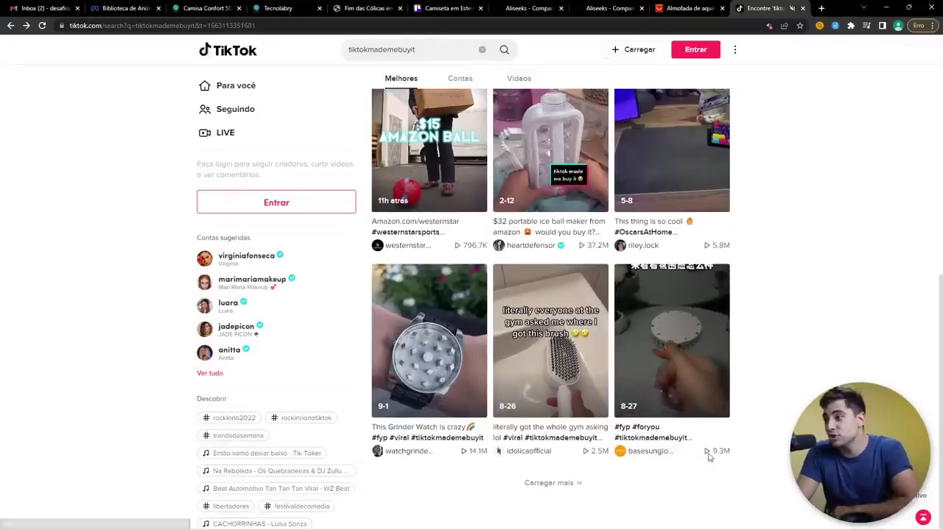
pyautogui.moveTo(711, 451); pyautogui.dragTo(728, 451)
pyautogui.click(652, 451)
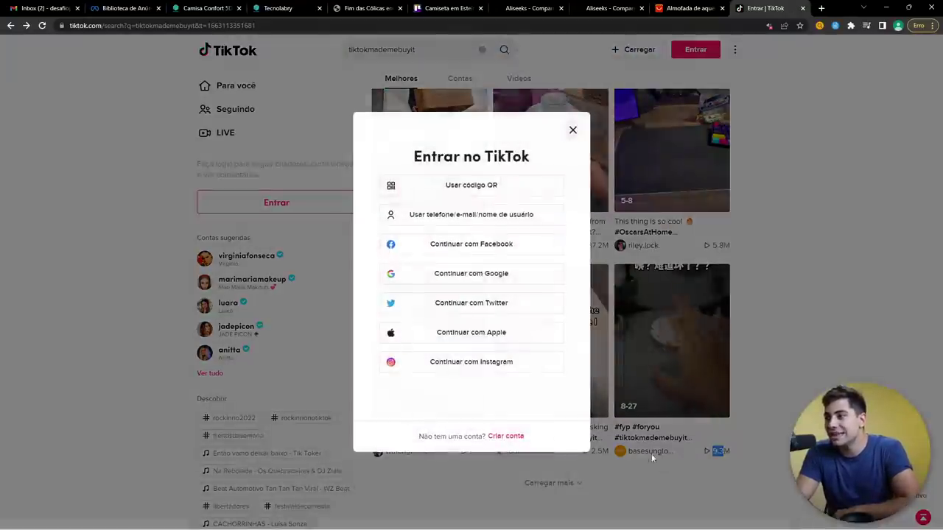
# Step: Dismiss the login prompt and open the basesunglobal creator's profile from the lamp video result
pyautogui.click(572, 130)
pyautogui.click(651, 453)
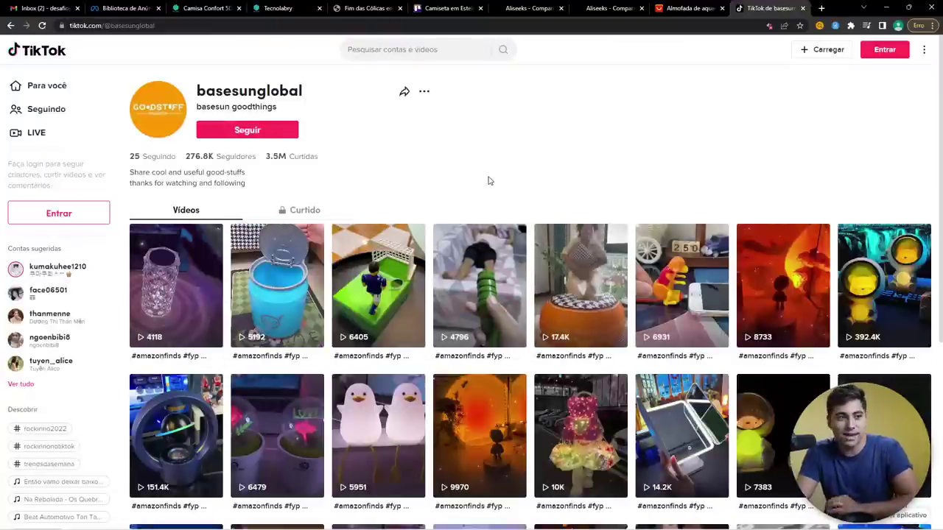
# Step: Search the web in a new tab for "sort for tiktok chrome extension" and open the Sort for TikTok Chrome Web Store page
pyautogui.hotkey('ctrl', 't')
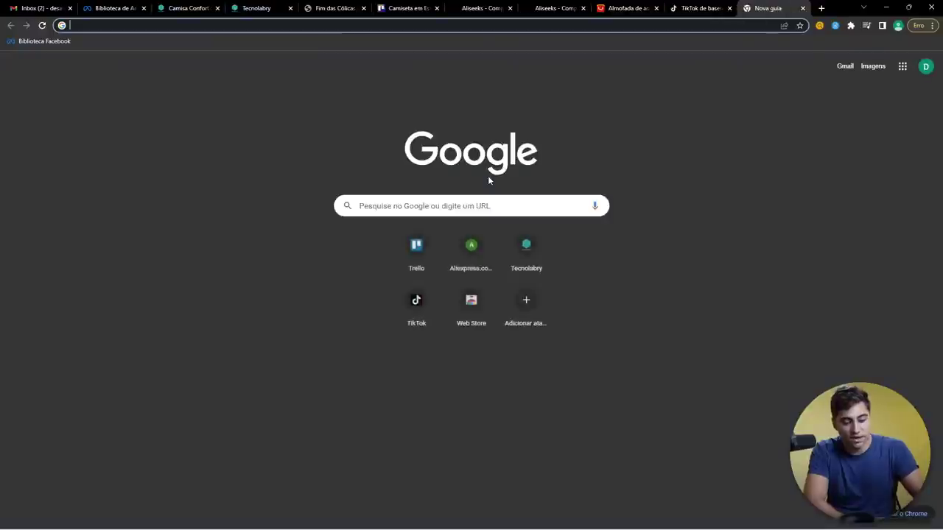
pyautogui.write('sort ')
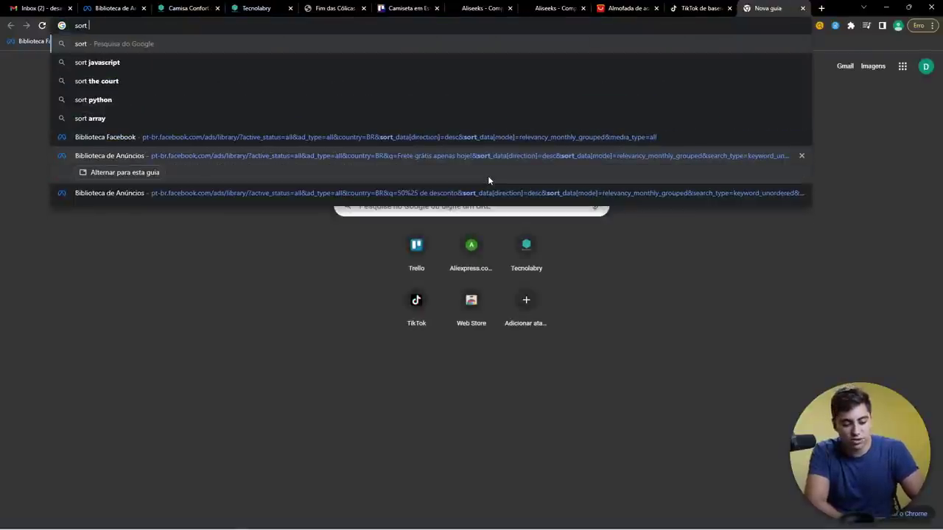
pyautogui.write('tiktok')
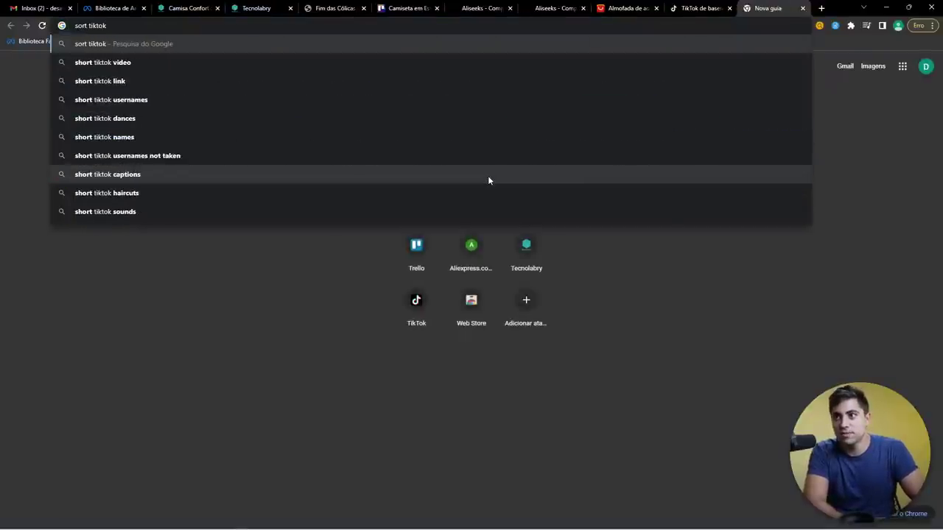
pyautogui.write(' chrome e')
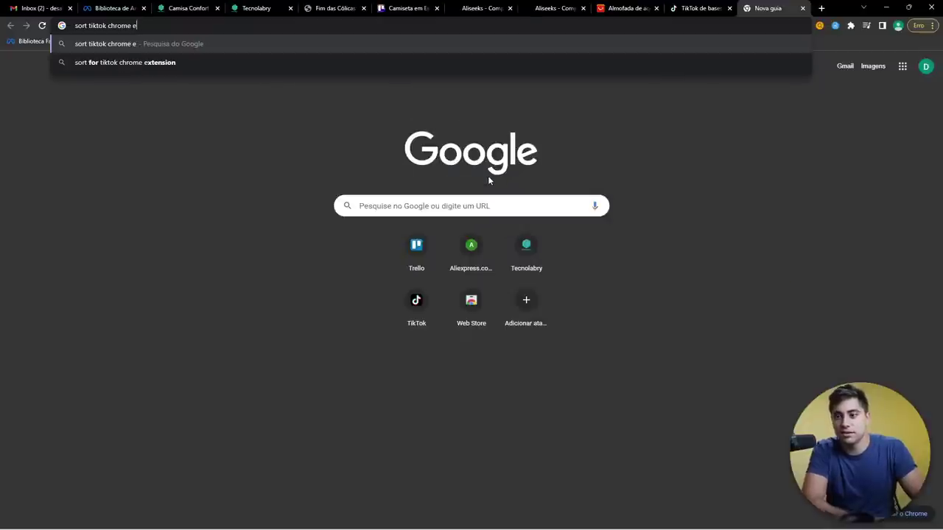
pyautogui.press('Down')
pyautogui.press('Return')
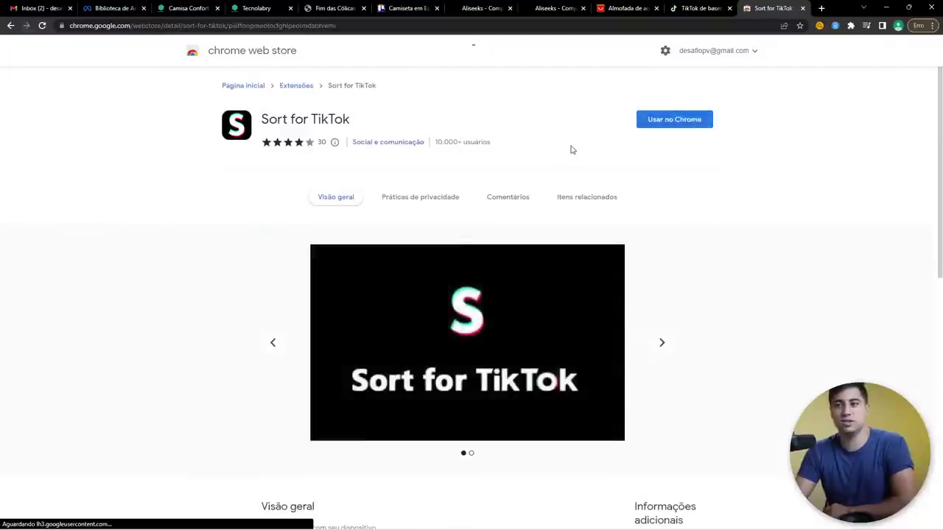
# Step: Add the Sort for TikTok extension to Chrome, pin it, and close the store page to return to the basesunglobal profile
pyautogui.click(660, 119)
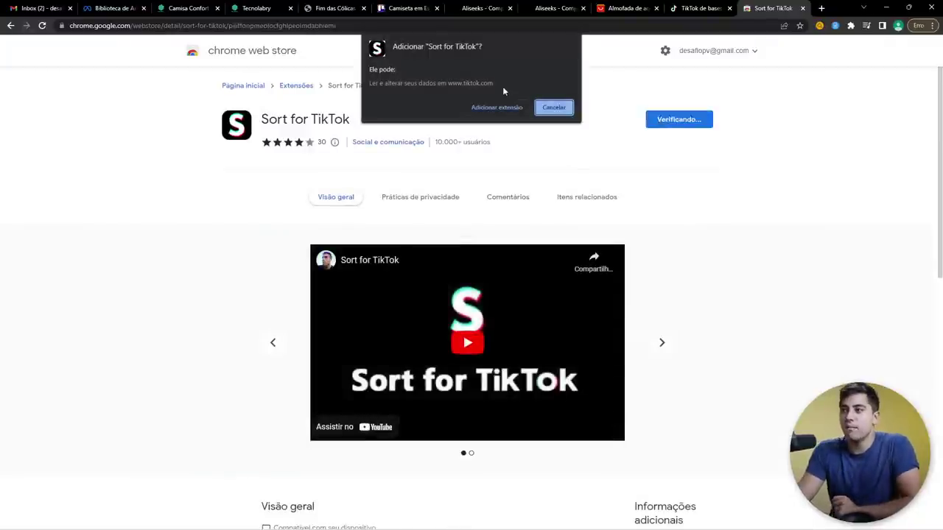
pyautogui.click(509, 109)
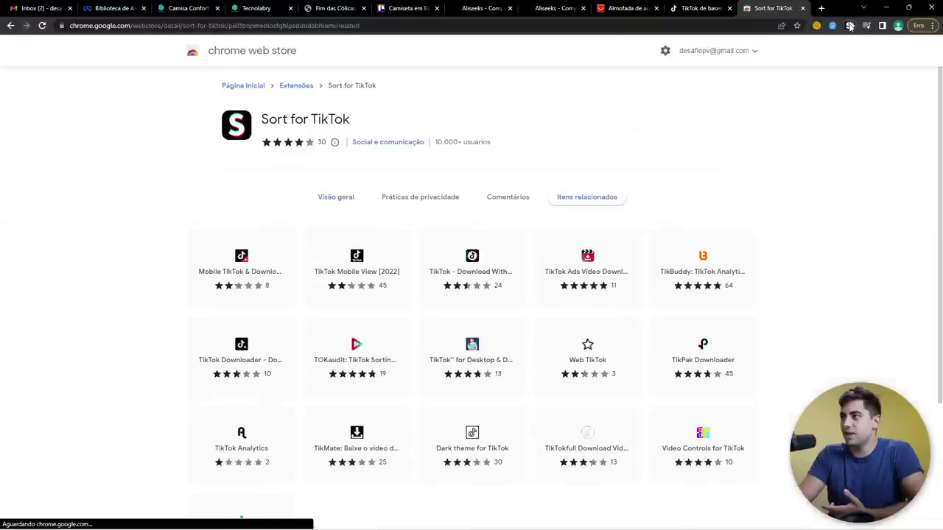
pyautogui.click(850, 25)
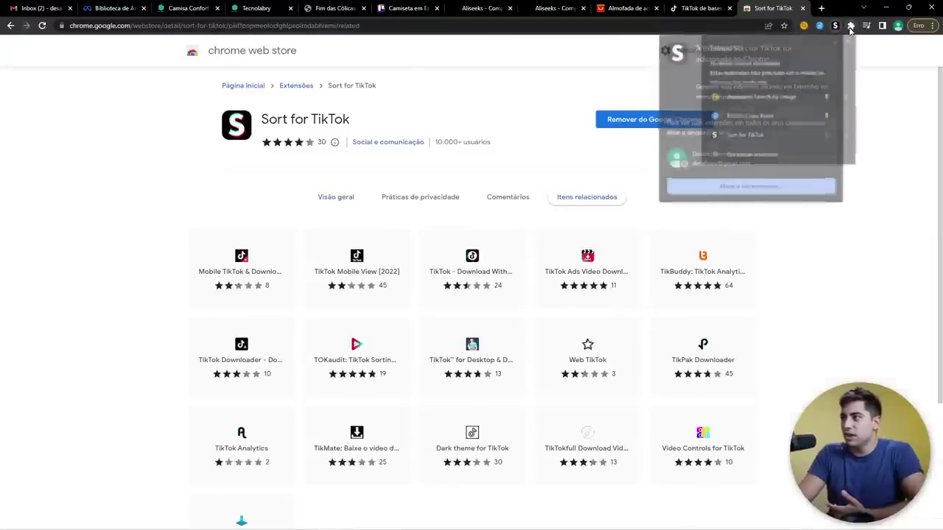
pyautogui.click(855, 195)
pyautogui.click(802, 8)
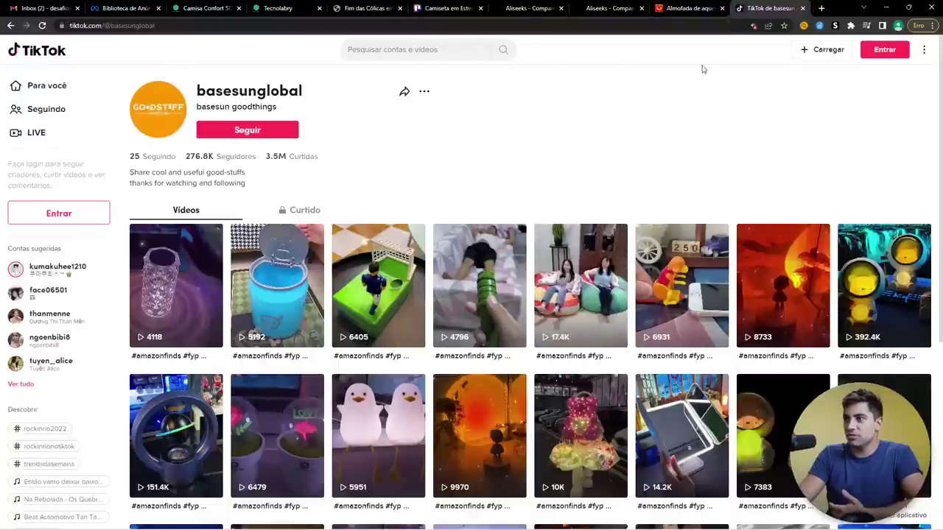
# Step: Sort the basesunglobal profile's videos by most viewed with the Sort for TikTok extension
pyautogui.click(835, 25)
pyautogui.click(775, 120)
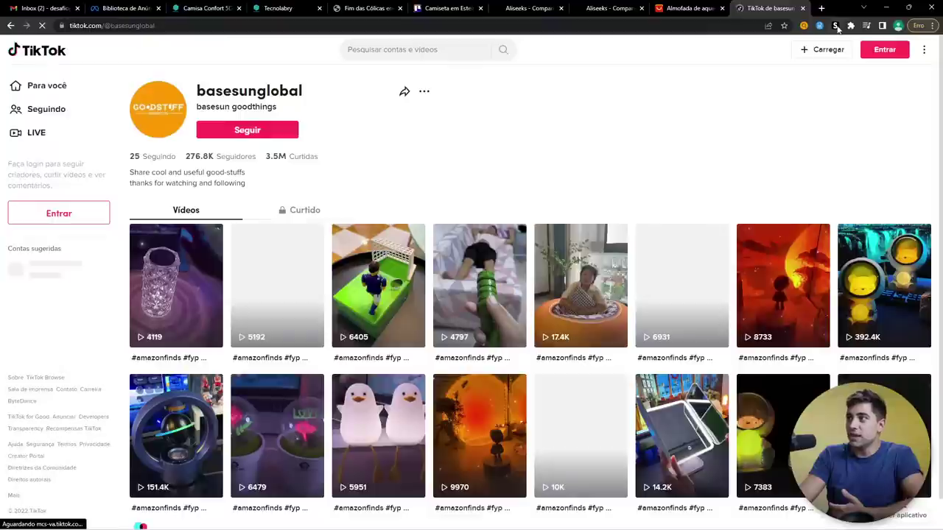
pyautogui.click(835, 25)
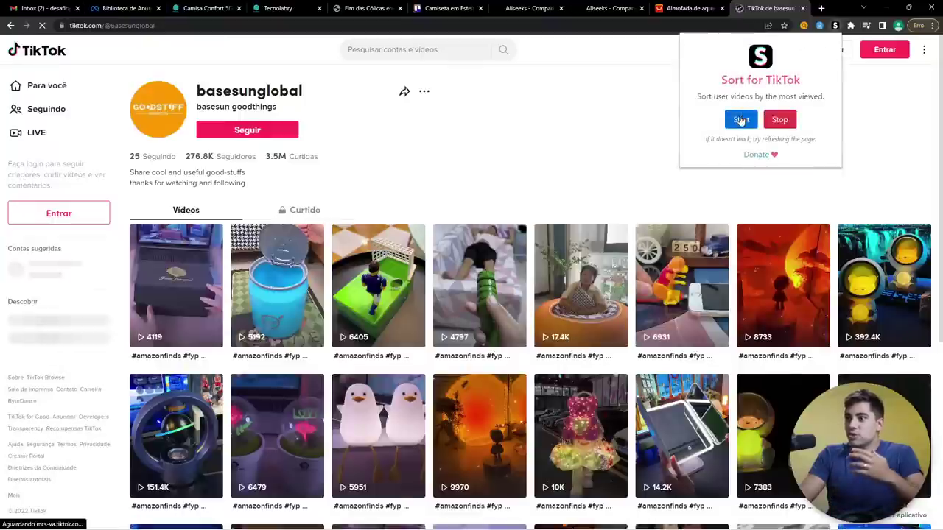
pyautogui.click(741, 120)
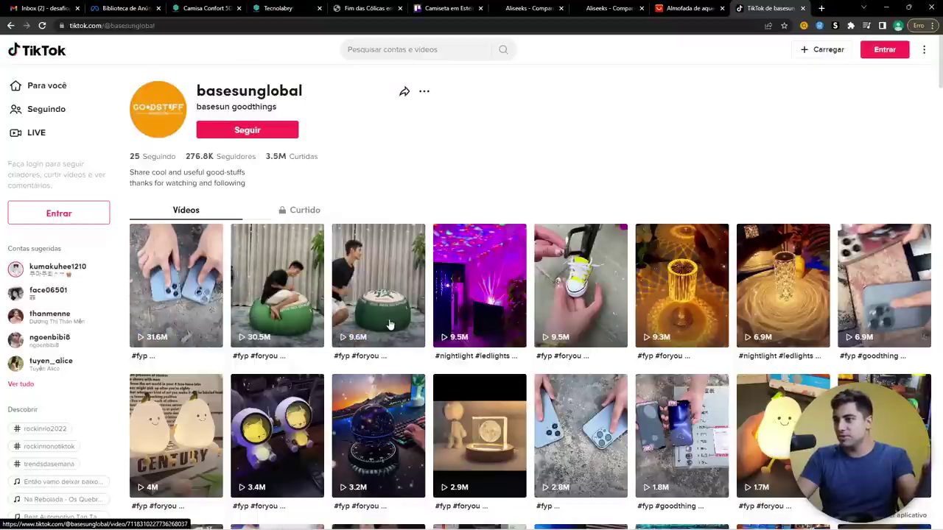
# Step: Watch basesunglobal's 9.5M-view colourful night light video and 6.9M-view crystal lamp video, returning to the profile after each
pyautogui.click(497, 315)
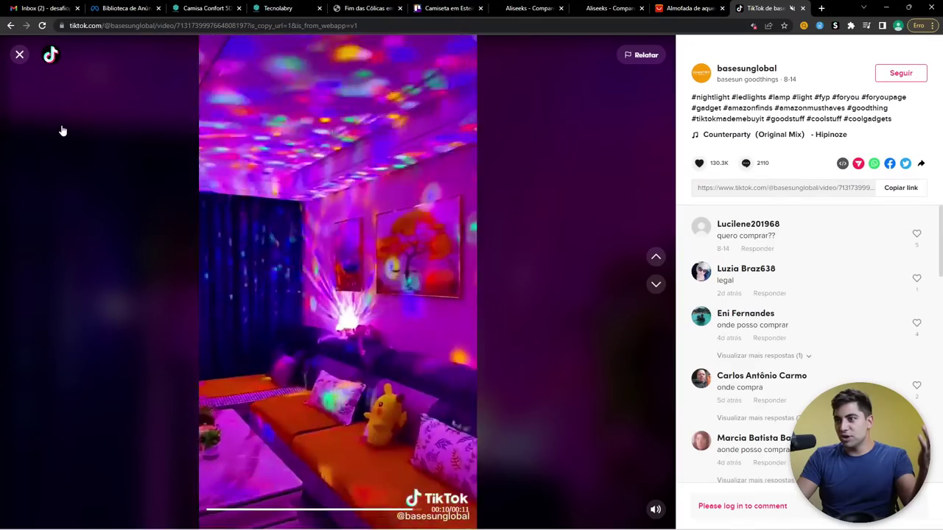
pyautogui.click(18, 58)
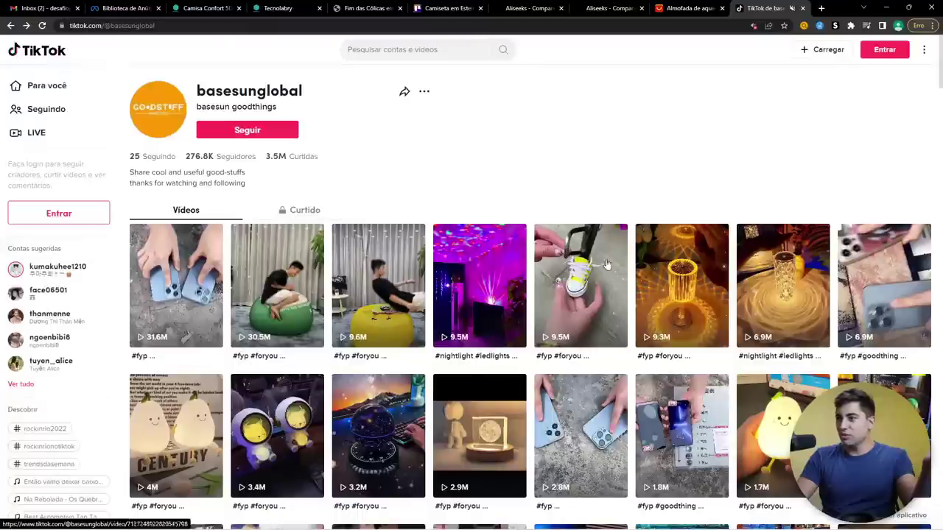
pyautogui.click(766, 298)
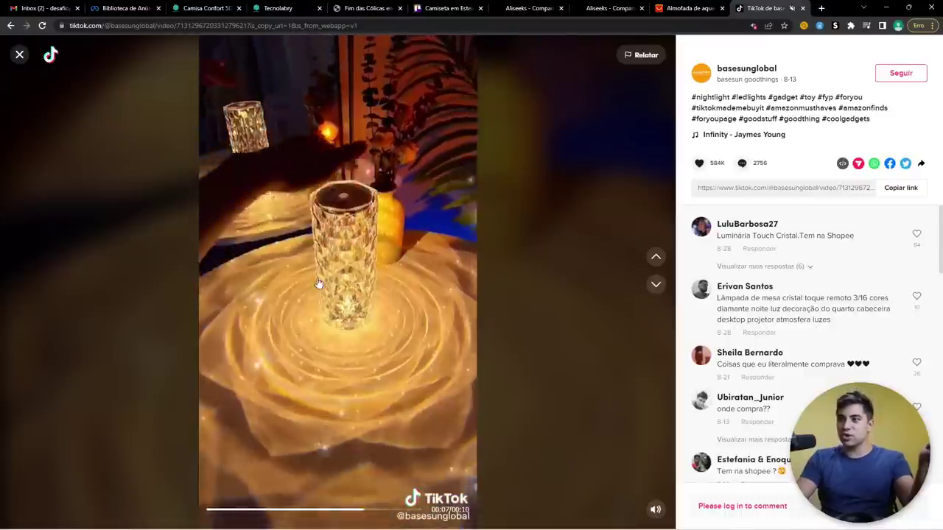
pyautogui.click(18, 59)
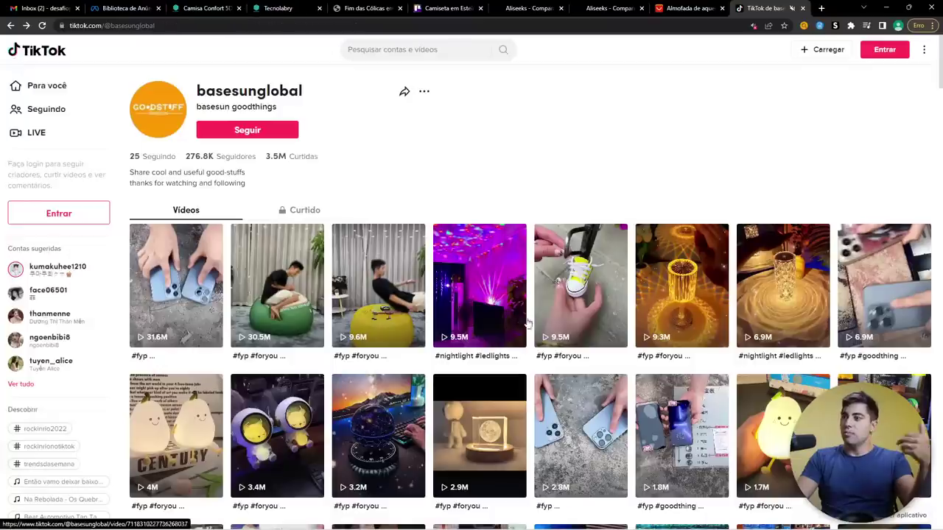
# Step: Look through basesunglobal's sorted videos for product ideas and watch the 1.6M-view novelty reptile slippers video
pyautogui.scroll(-2, 417, 370)
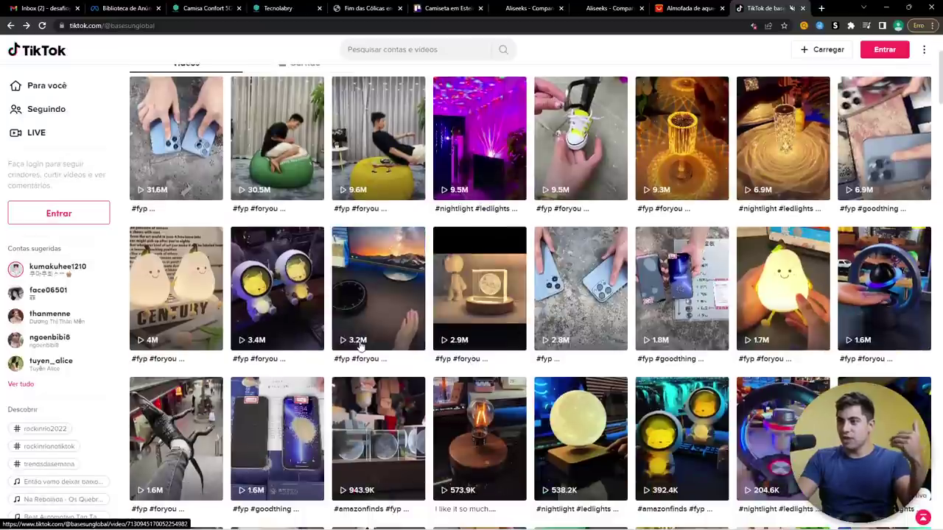
pyautogui.scroll(-1, 403, 325)
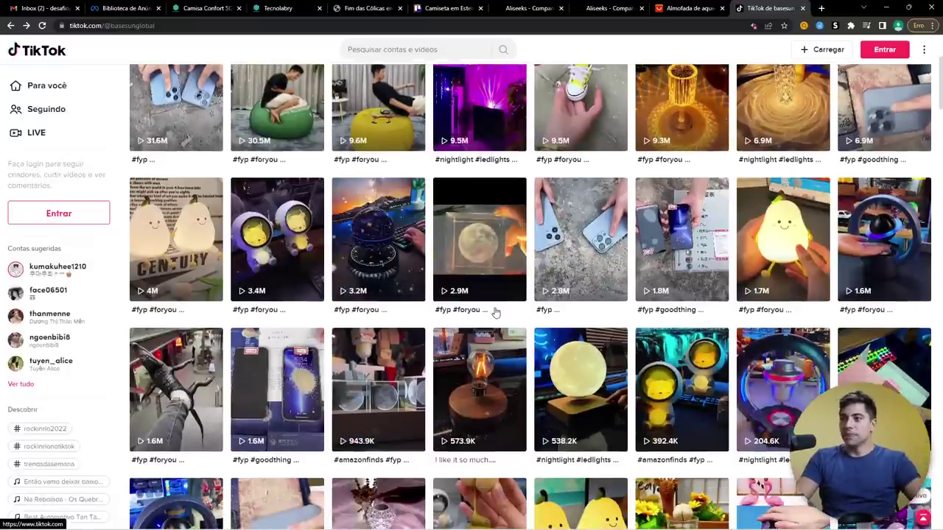
pyautogui.click(179, 390)
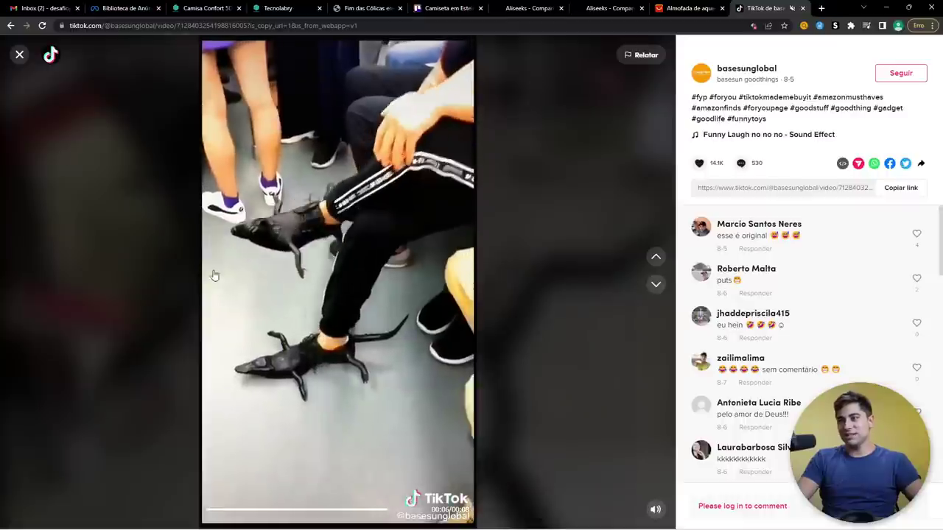
pyautogui.click(16, 55)
pyautogui.scroll(-2, 602, 407)
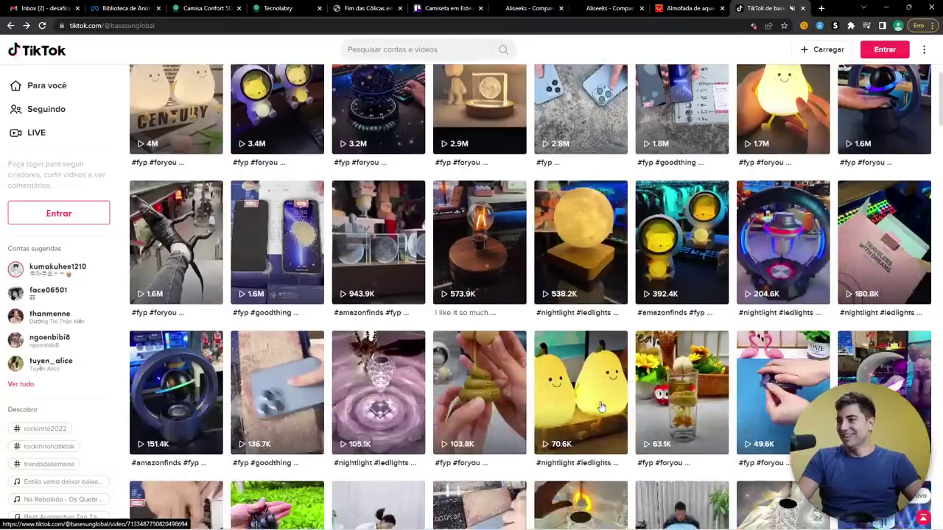
pyautogui.scroll(-2, 601, 406)
pyautogui.scroll(3, 602, 368)
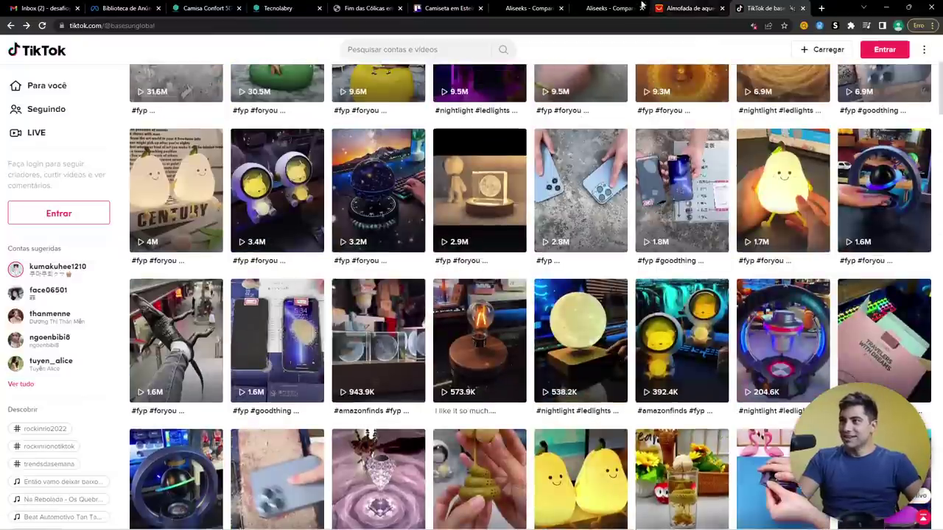
pyautogui.scroll(1, 377, 138)
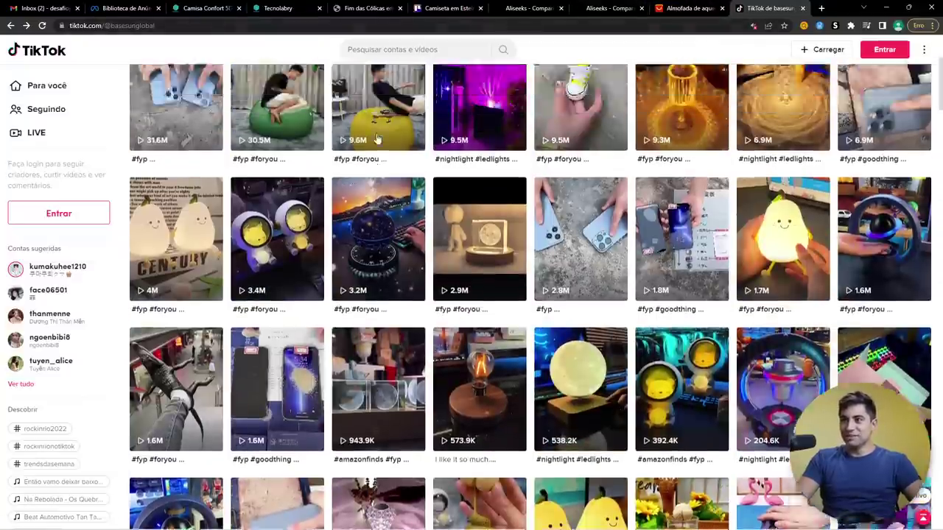
# Step: Search TikTok for amazonfinds
pyautogui.scroll(3, 377, 139)
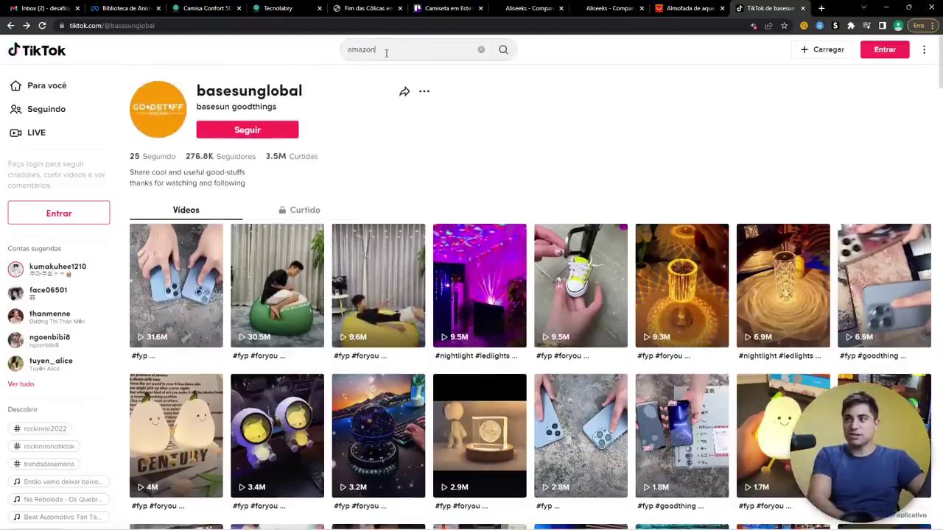
pyautogui.write('s')
pyautogui.press('Return')
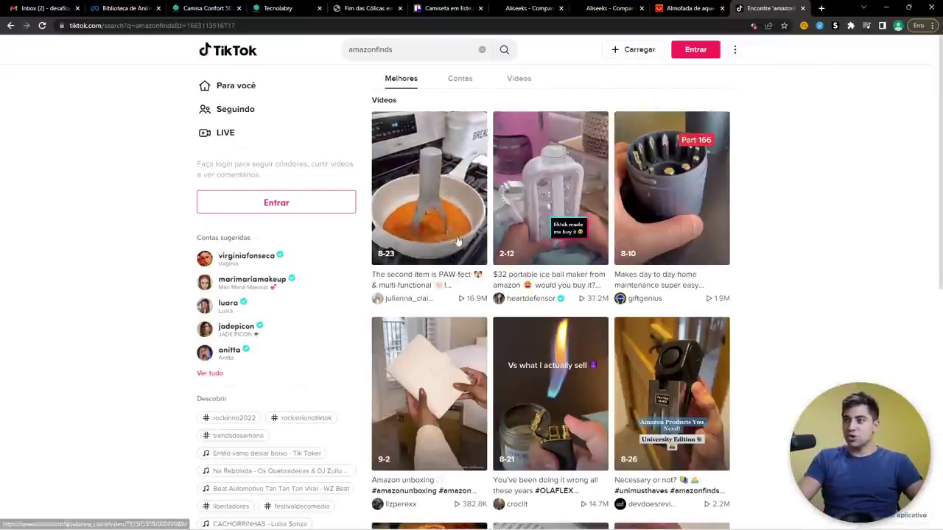
# Step: Watch the Amazon kitchen must-haves video and the croclit lighter video, closing the login prompt and returning to the results
pyautogui.click(424, 230)
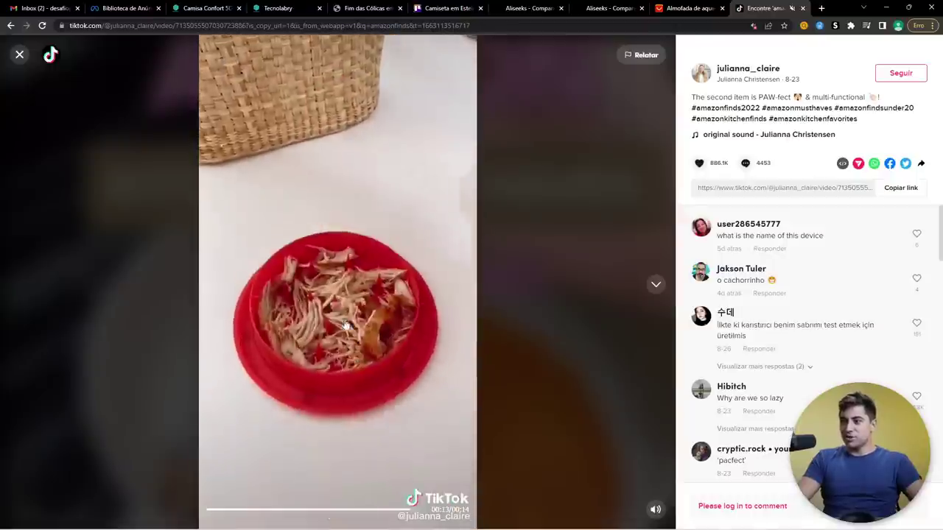
pyautogui.click(32, 53)
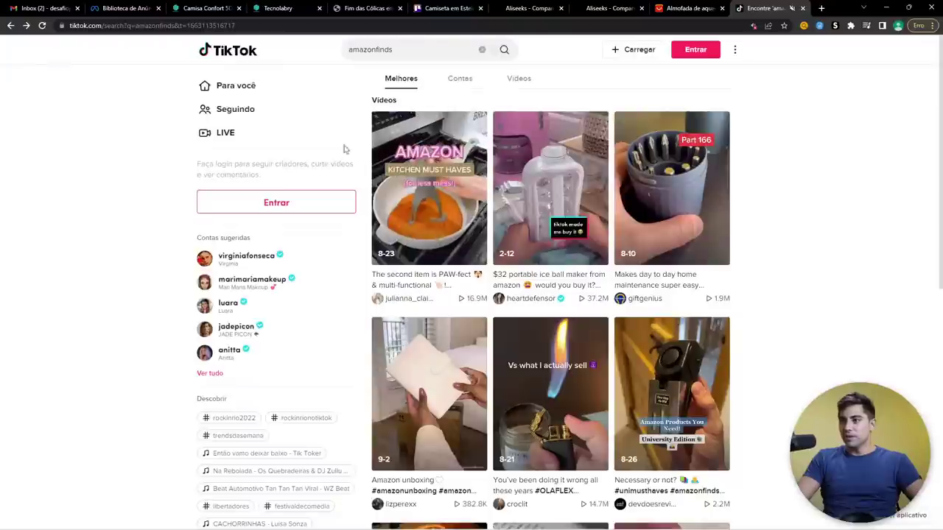
pyautogui.scroll(-3, 600, 309)
pyautogui.click(565, 277)
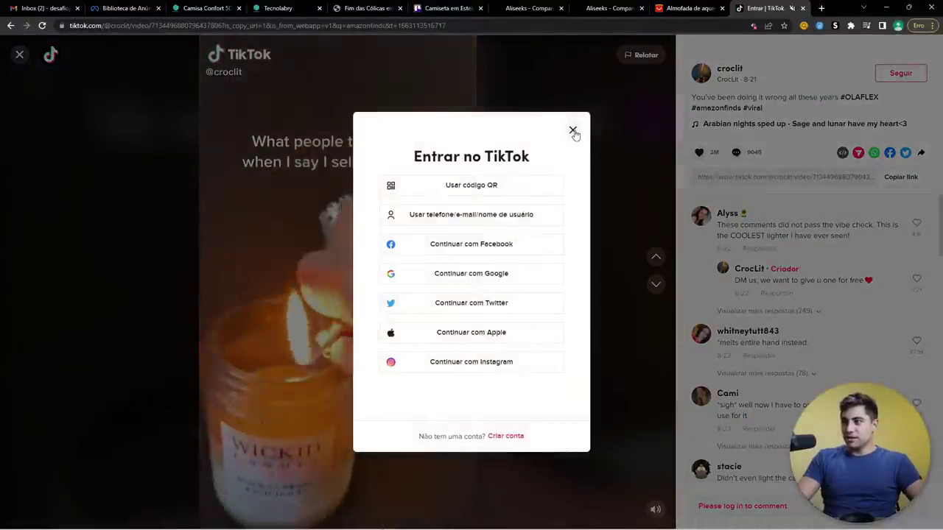
pyautogui.click(573, 130)
pyautogui.click(19, 54)
# Step: Load more amazonfinds results and look through the additional product videos
pyautogui.scroll(-4, 575, 331)
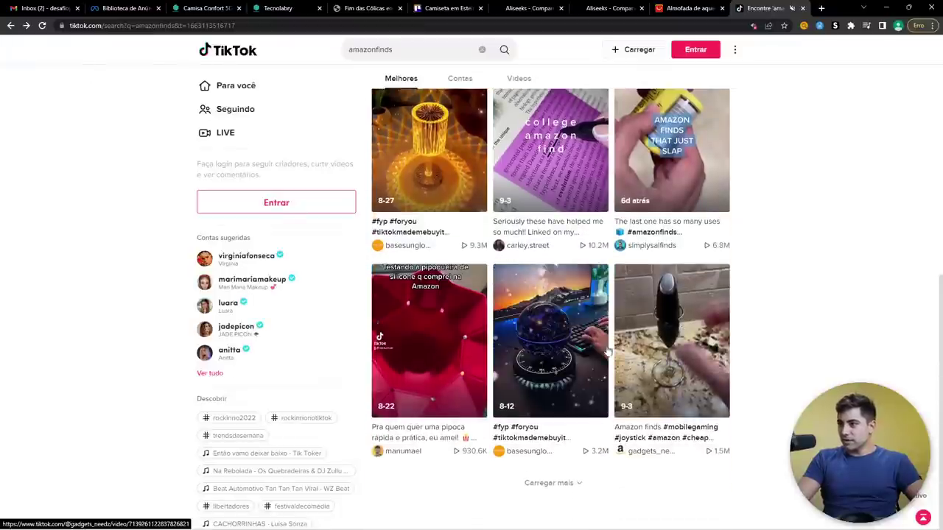
pyautogui.click(564, 484)
pyautogui.scroll(-3, 492, 440)
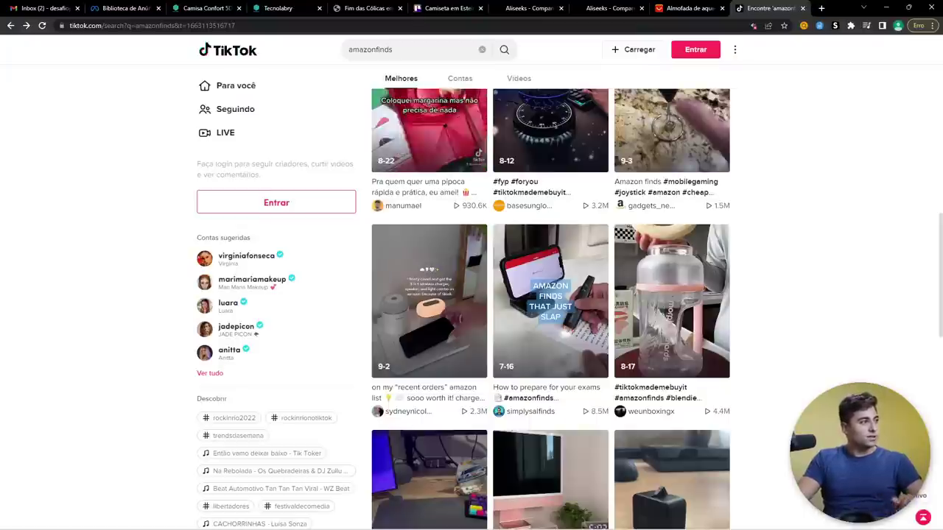
# Step: Switch from TikTok to the YouTube home page in the current tab
pyautogui.click(636, 25)
pyautogui.write('you')
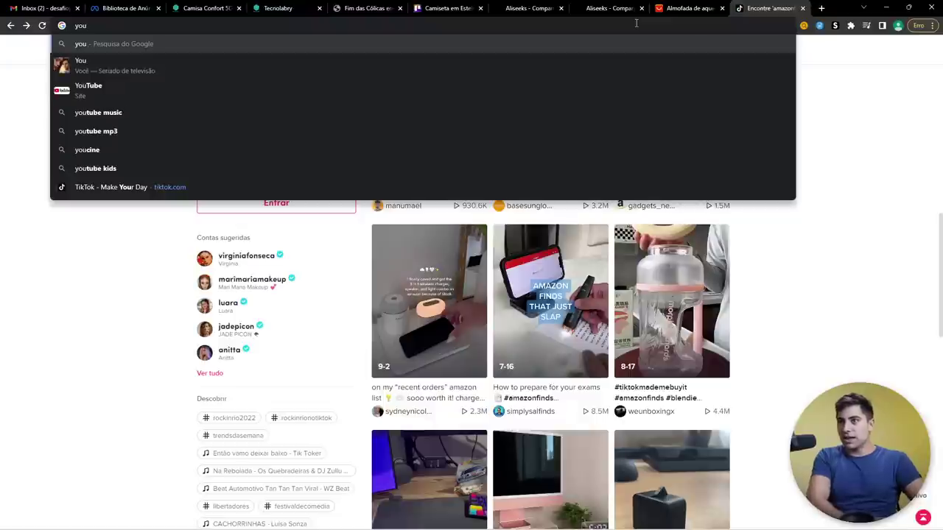
pyautogui.write('tube')
pyautogui.press('Return')
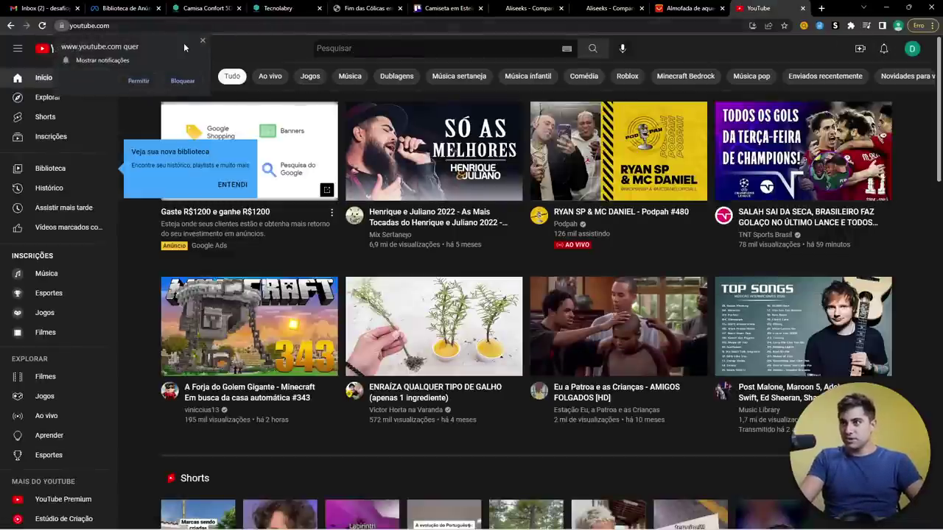
# Step: Dismiss the notification request and try to search YouTube for sell this now dropshipping
pyautogui.click(201, 42)
pyautogui.click(348, 49)
pyautogui.write('sell thi')
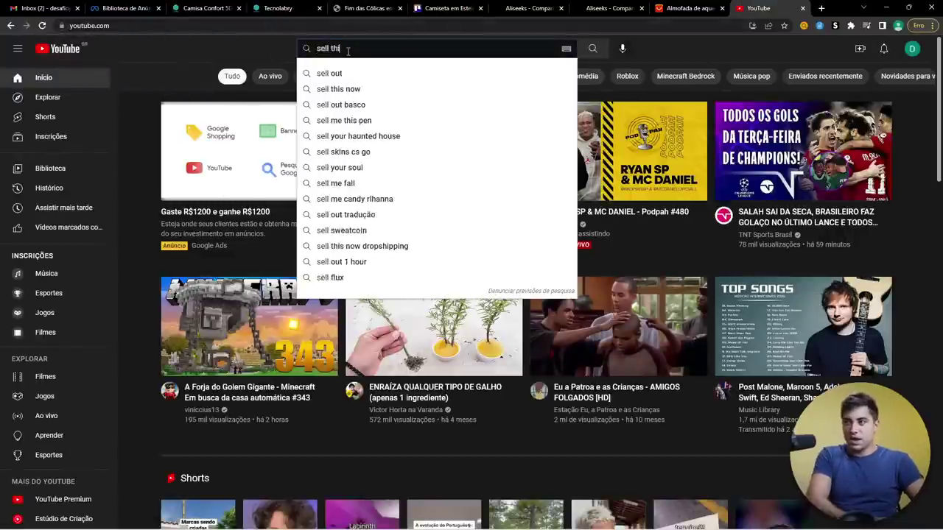
pyautogui.write('s now dropship')
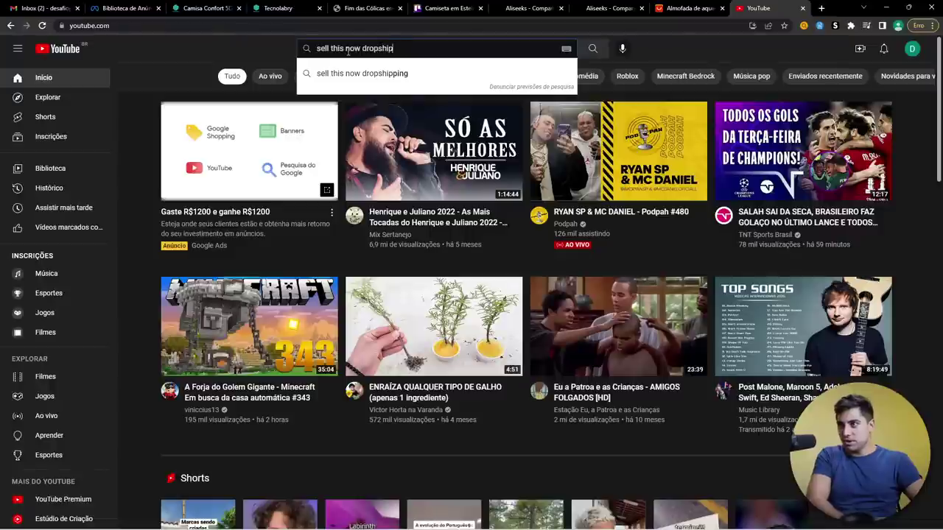
pyautogui.click(346, 80)
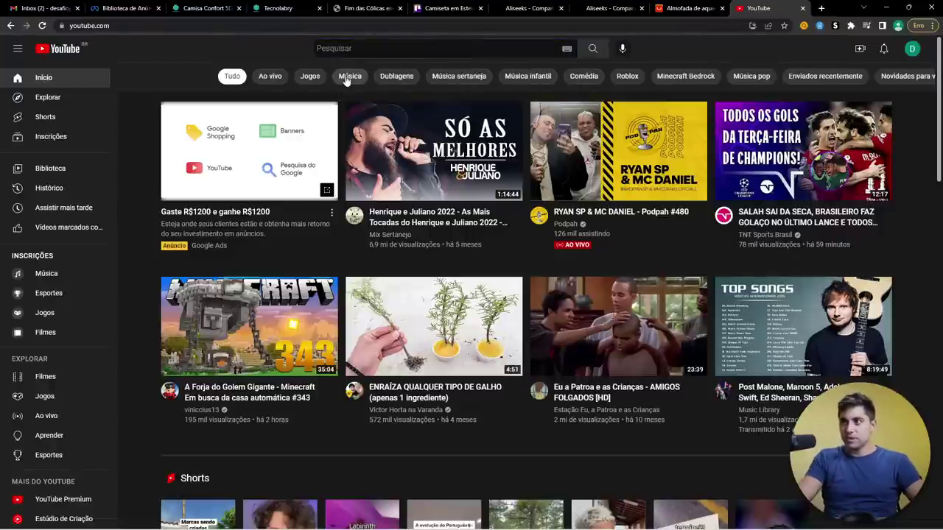
pyautogui.click(459, 56)
pyautogui.write('sel')
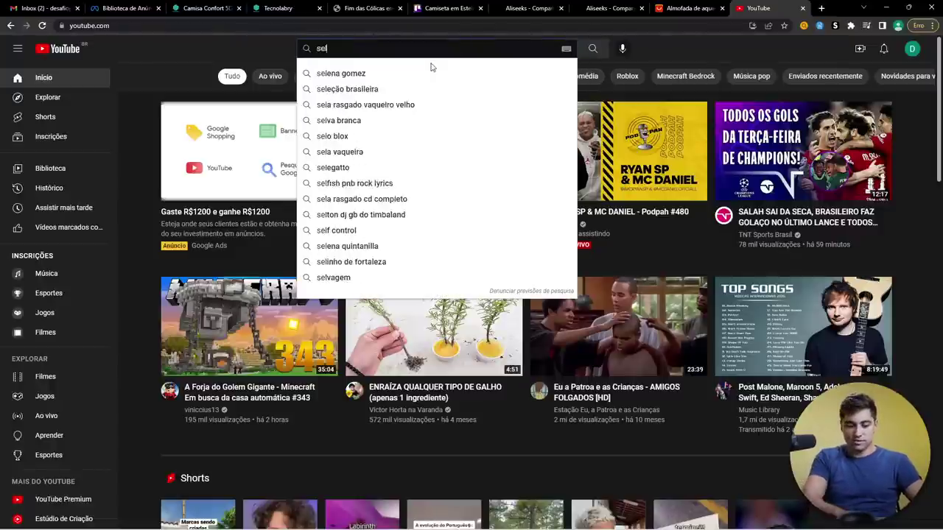
pyautogui.write('l this')
pyautogui.click(819, 25)
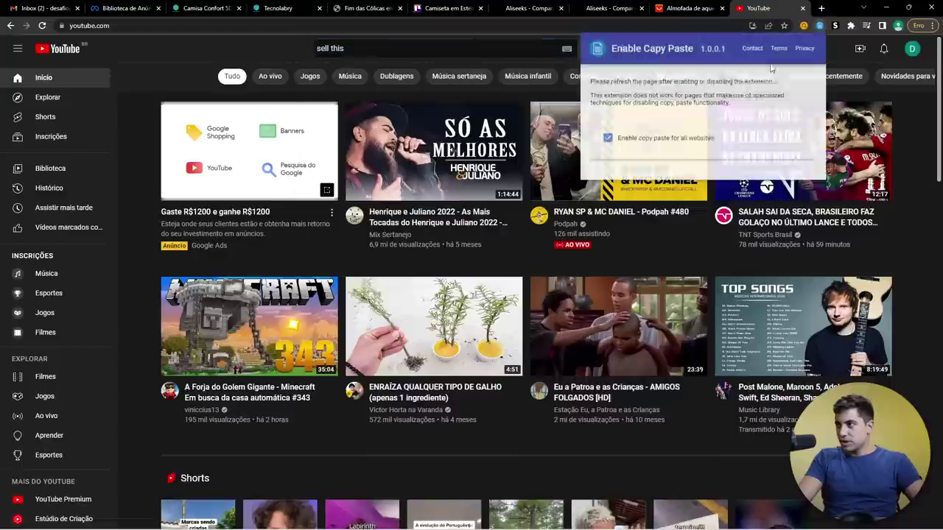
pyautogui.click(347, 48)
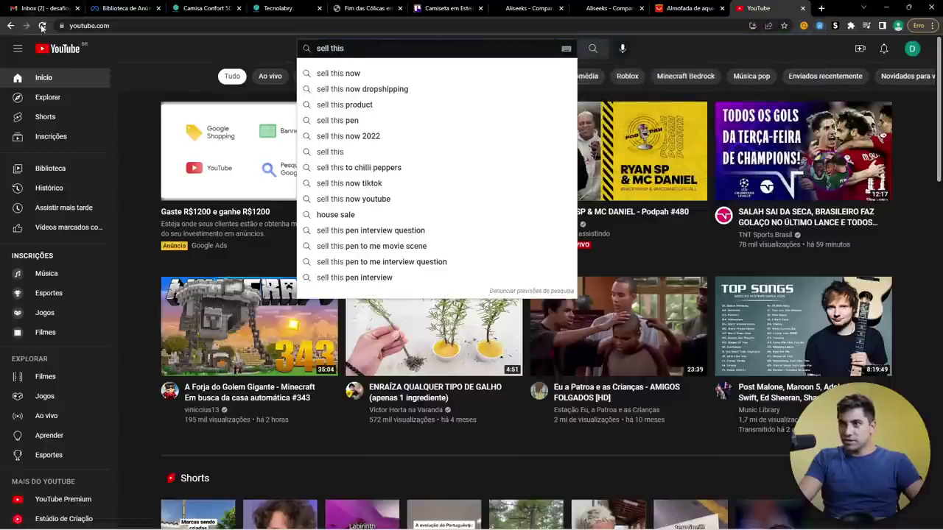
# Step: Reload the YouTube home page and search for sell this now
pyautogui.click(42, 26)
pyautogui.click(377, 49)
pyautogui.write('sell t')
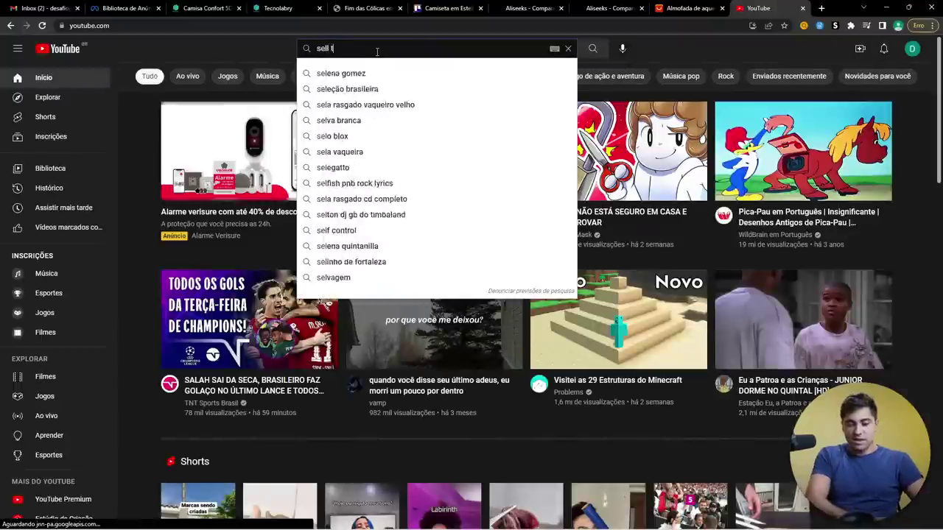
pyautogui.write('his now')
pyautogui.press('Return')
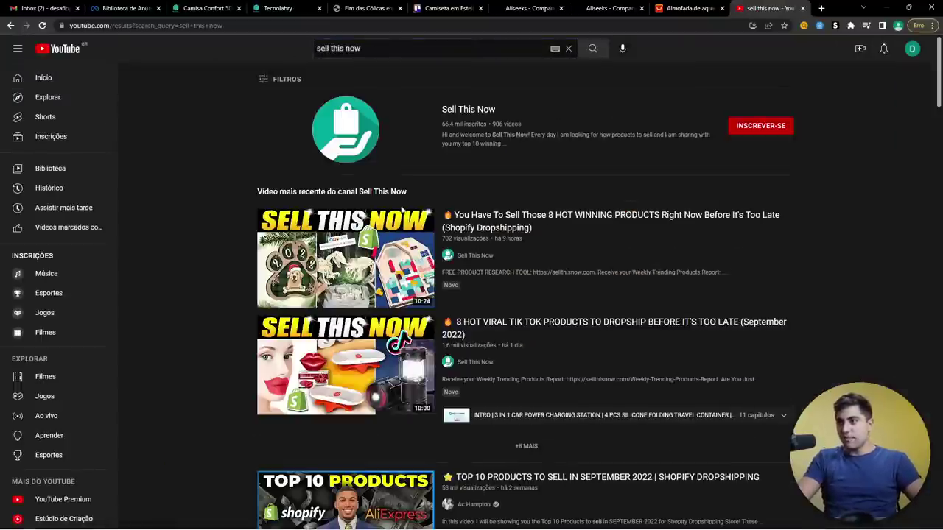
# Step: Open the newest video from the Sell This Now channel and play it muted, skipping the ad
pyautogui.click(390, 191)
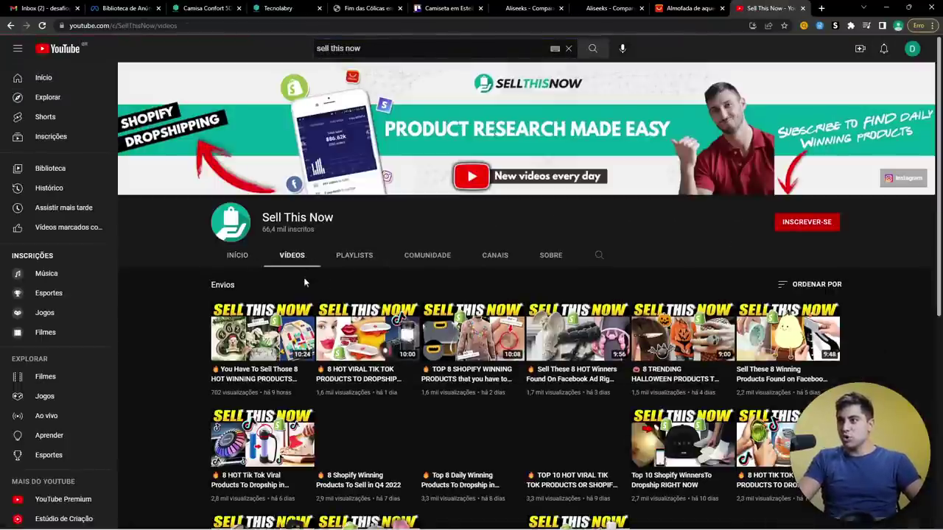
pyautogui.click(237, 379)
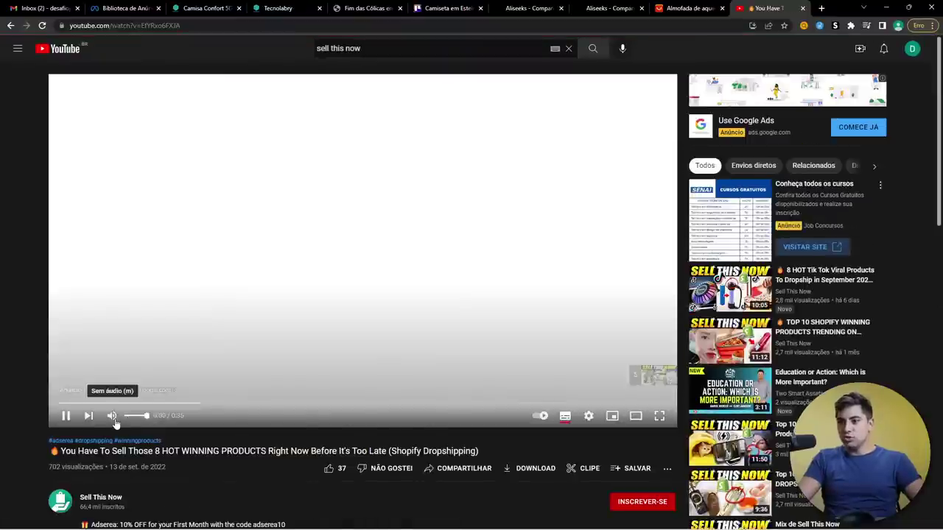
pyautogui.click(642, 377)
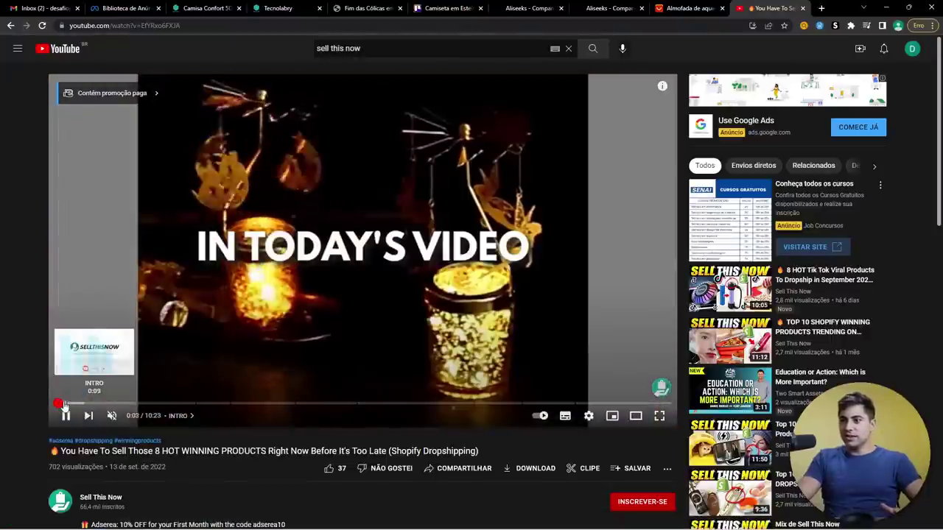
# Step: Skip the video's intro and pause on the dinosaur fossil digging kit to review its product details
pyautogui.click(75, 405)
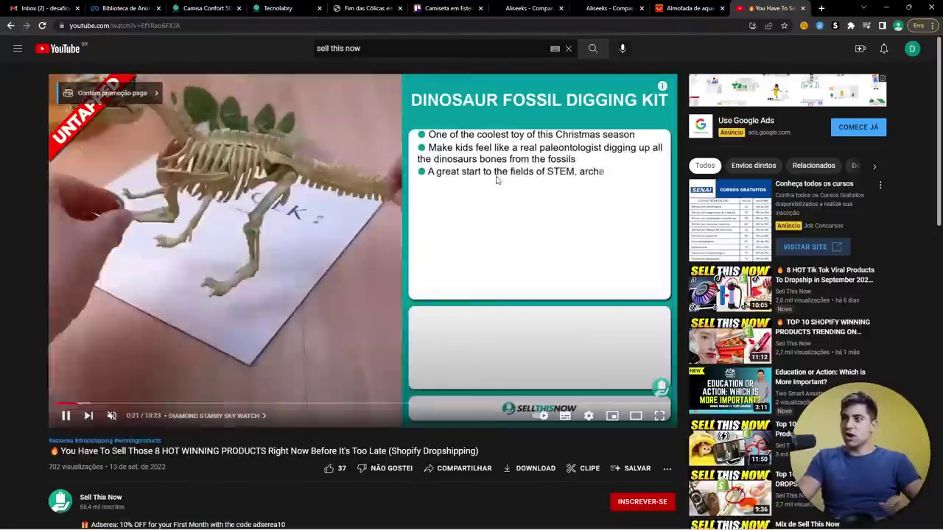
pyautogui.click(249, 227)
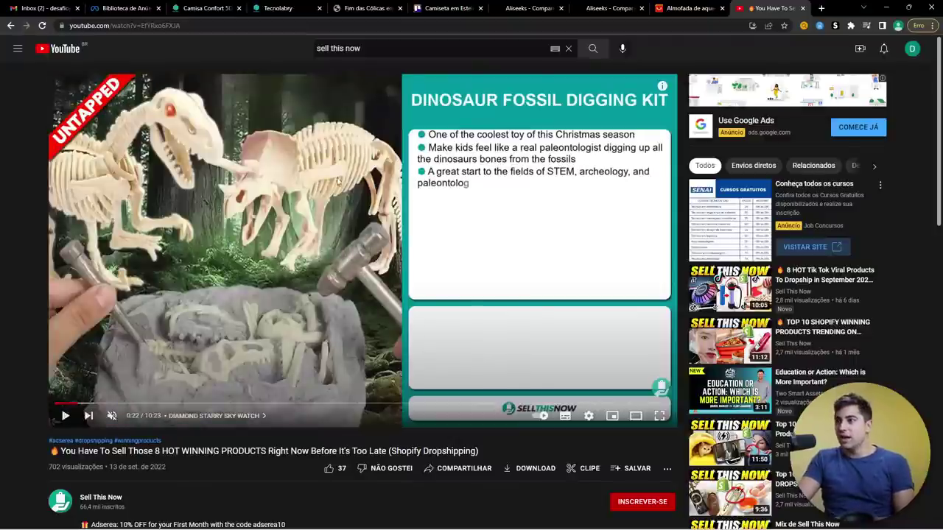
pyautogui.click(353, 275)
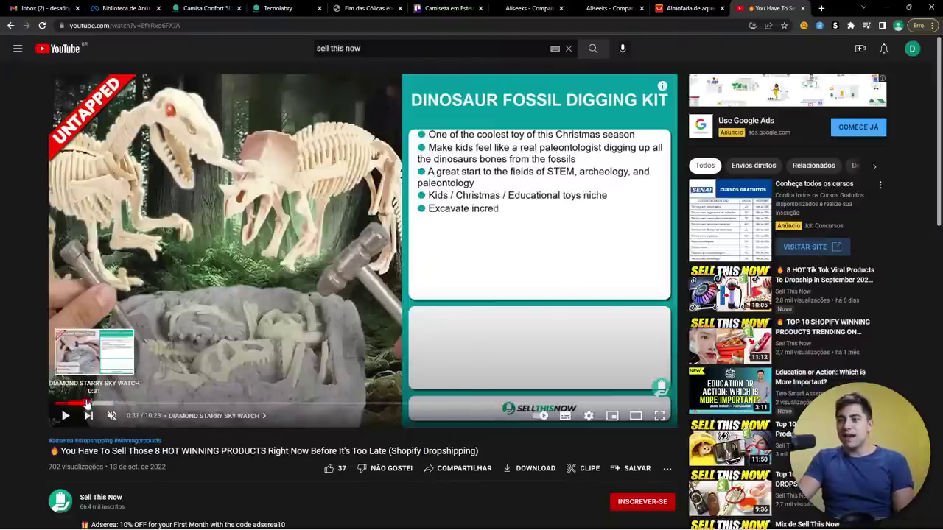
pyautogui.click(87, 403)
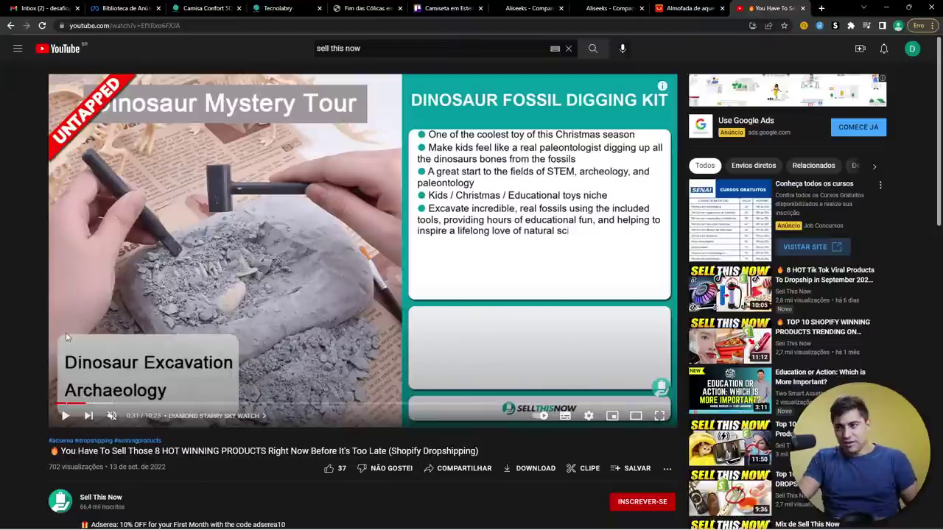
# Step: Skim the "8 HOT WINNING PRODUCTS" video from the dinosaur fossil digging kit through to the interactive wooden game
pyautogui.click(204, 241)
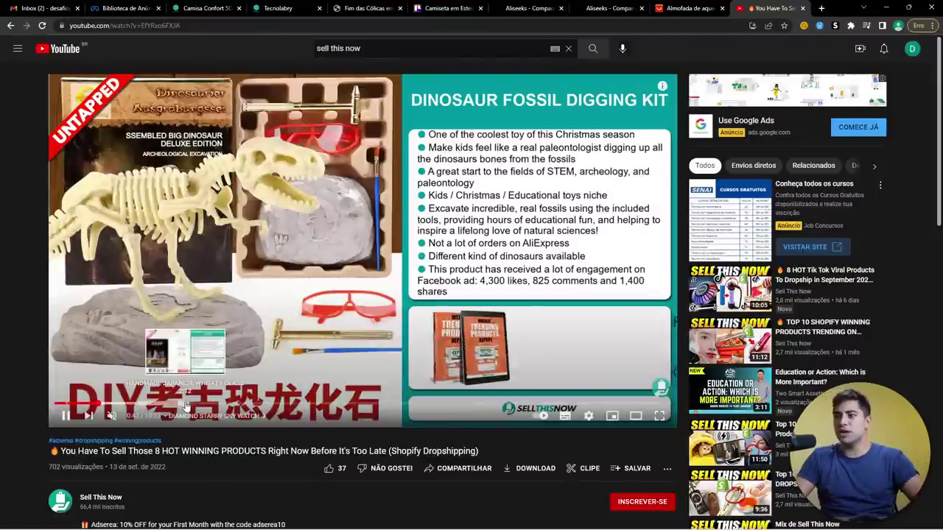
pyautogui.click(143, 405)
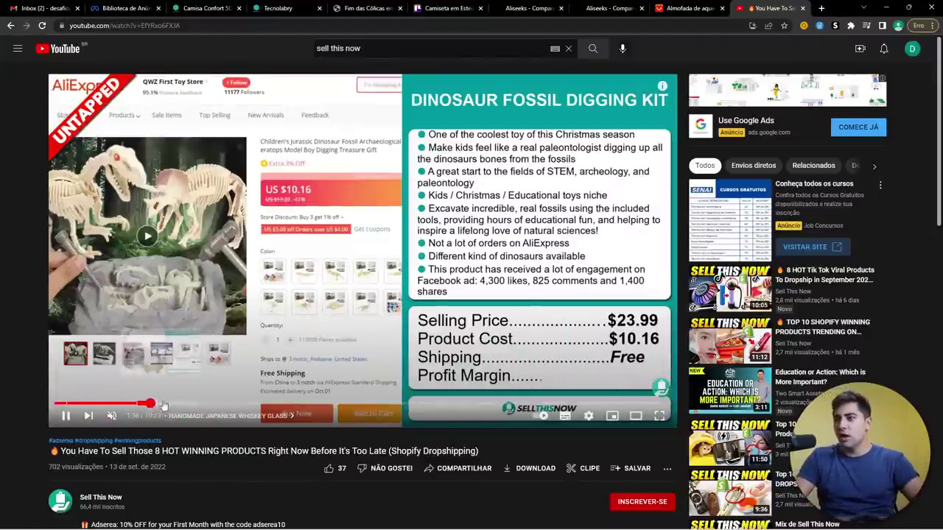
pyautogui.click(192, 404)
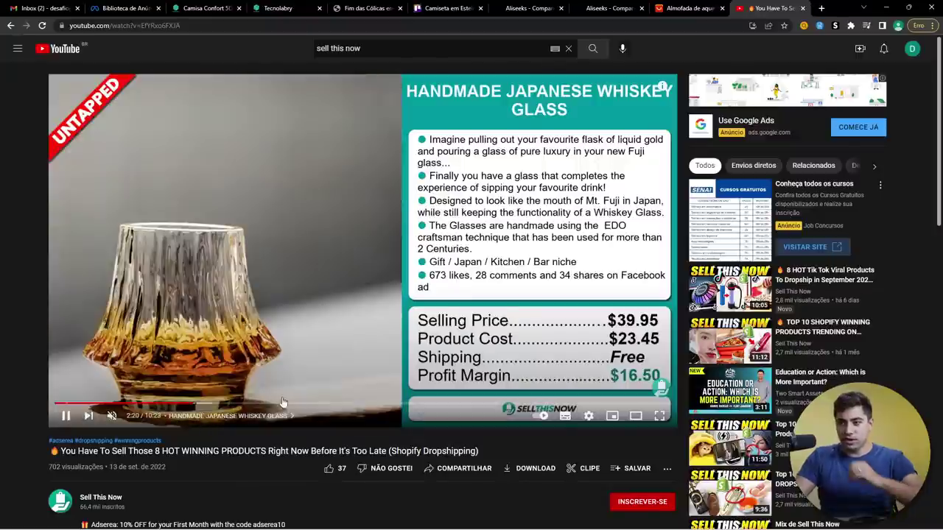
pyautogui.click(282, 403)
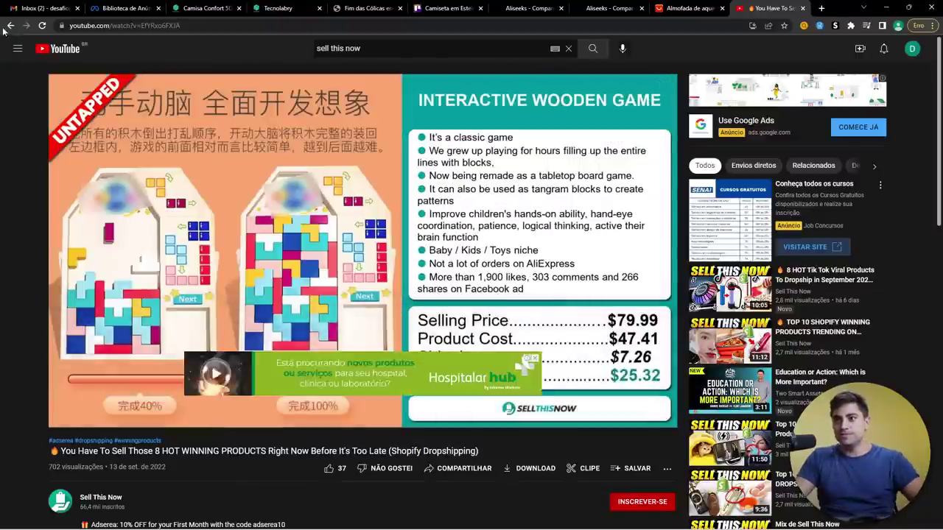
# Step: Return to the Sell This Now channel's videos, open "Top 10 SHOPIFY WINNING PRODUCTS TO DROPSHIP IN SEPTEMBER 2022" and skim its product chapters
pyautogui.hotkey('alt', 'Left')
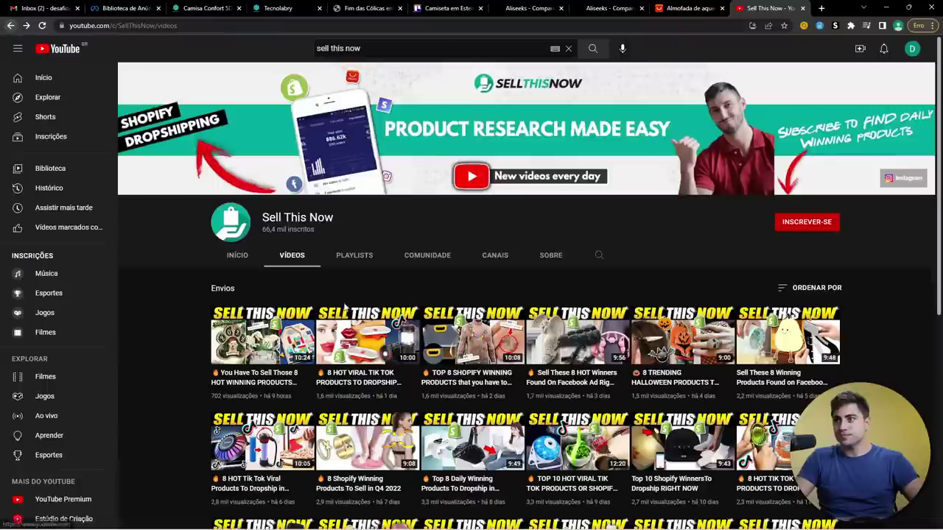
pyautogui.scroll(-3, 345, 307)
pyautogui.click(389, 349)
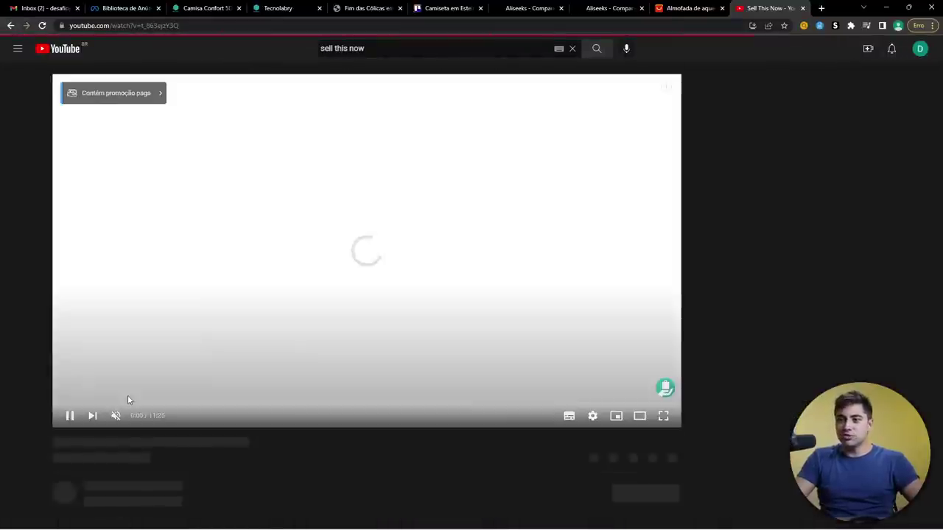
pyautogui.click(172, 403)
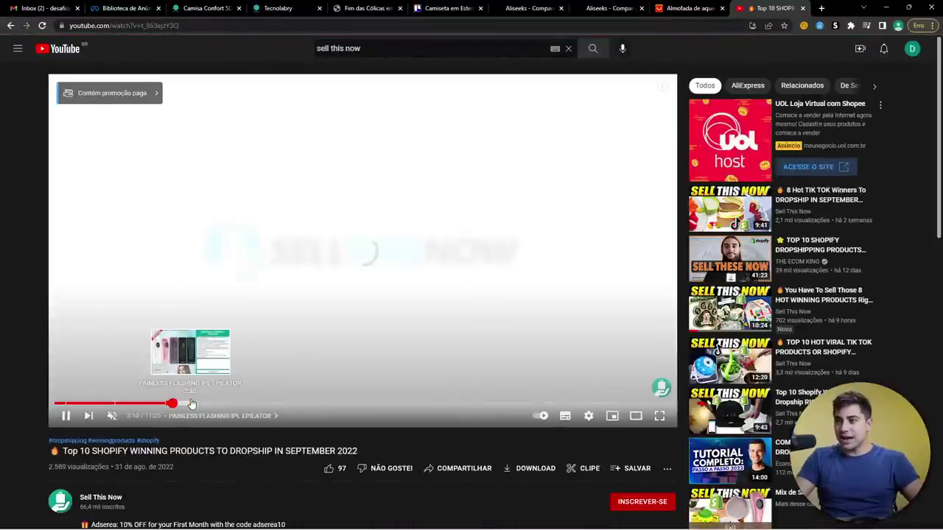
pyautogui.click(194, 404)
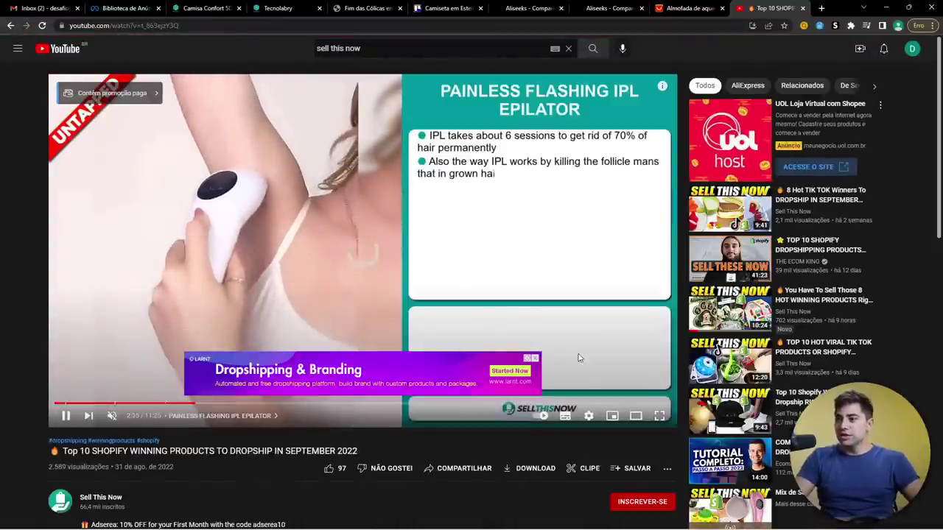
pyautogui.click(534, 359)
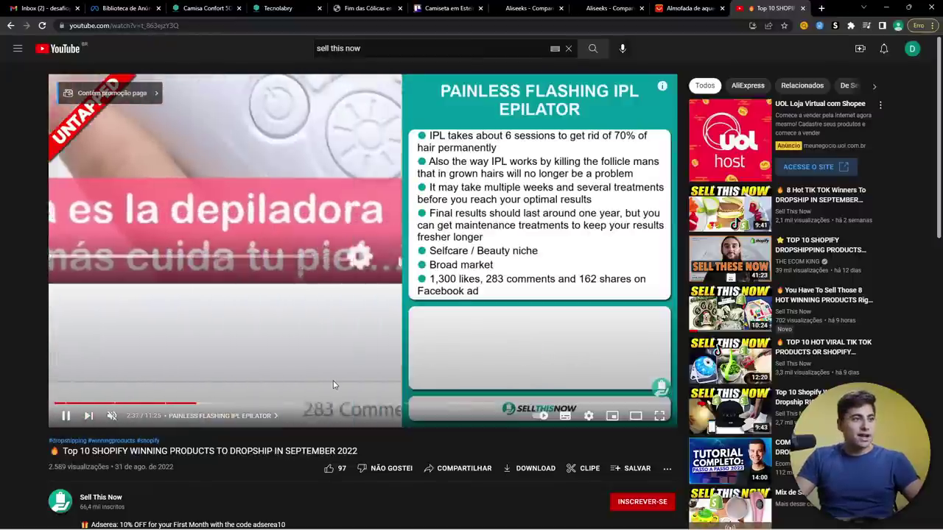
pyautogui.click(294, 403)
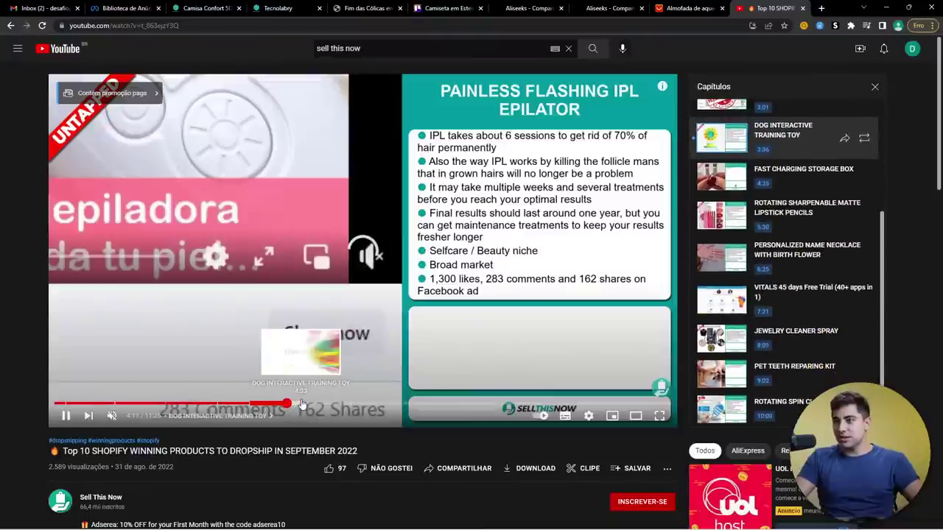
pyautogui.click(302, 404)
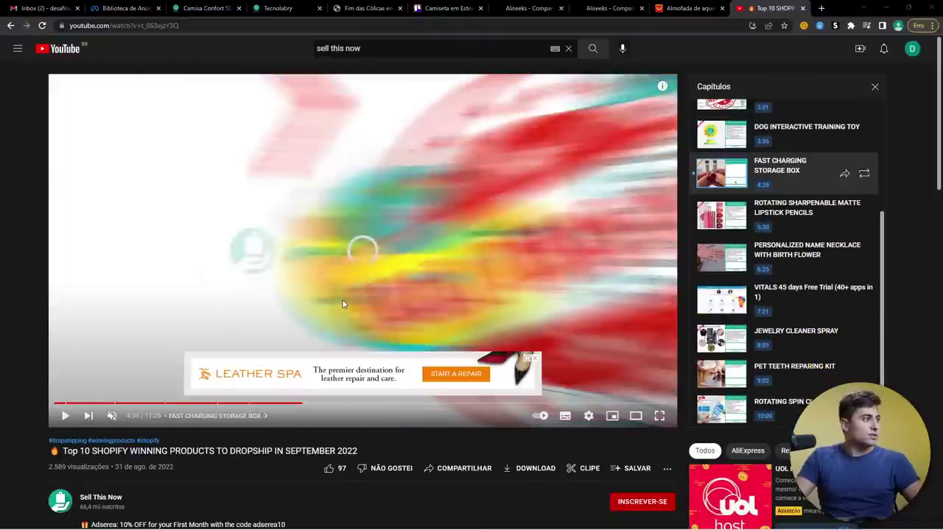
# Step: Switch to the Miro board and add "Não importa nenhuma característica" to the "Características do Produto:" text
pyautogui.hotkey('alt', 'Tab')
pyautogui.click(378, 264)
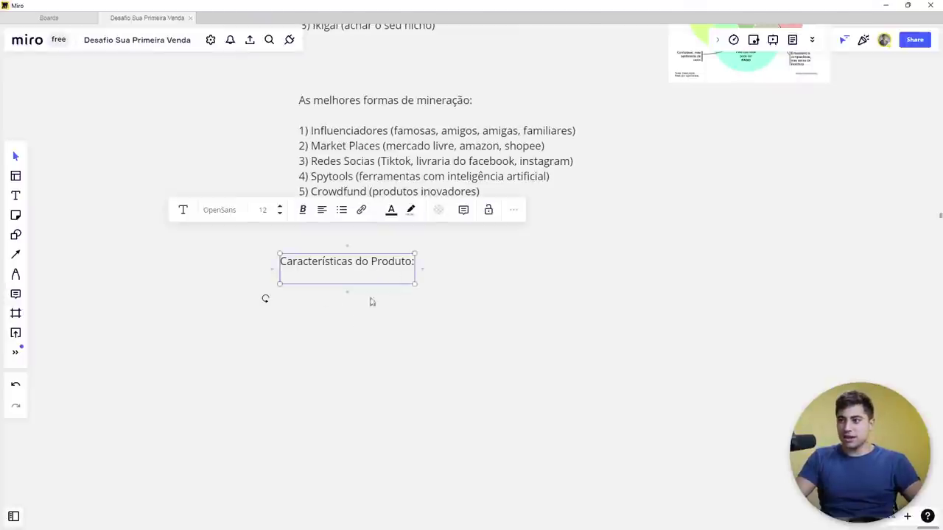
pyautogui.click(346, 296)
pyautogui.doubleClick(377, 273)
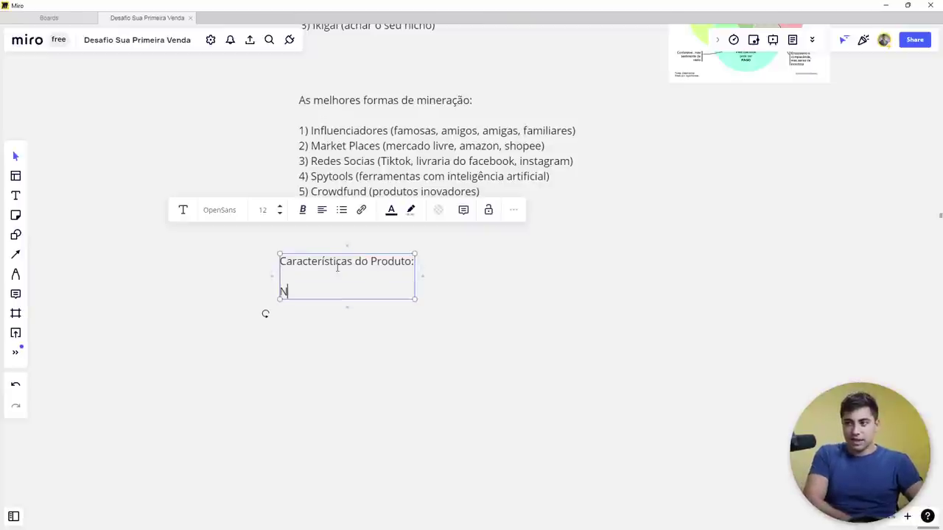
pyautogui.write('port')
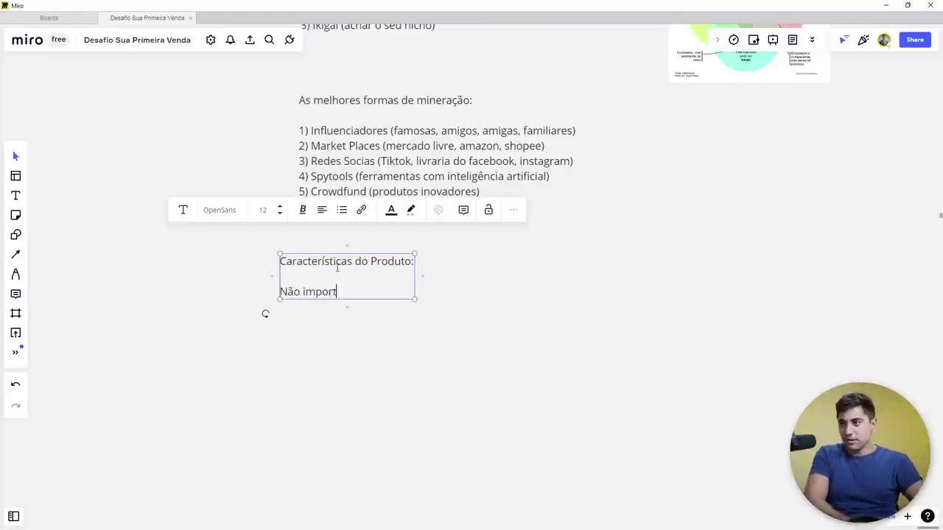
pyautogui.write('a nenhuma ca')
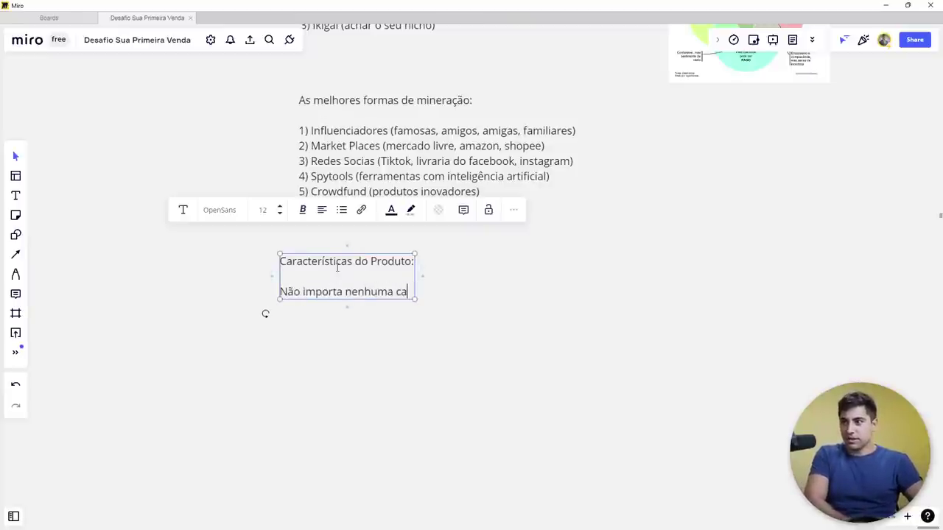
pyautogui.write('racterística')
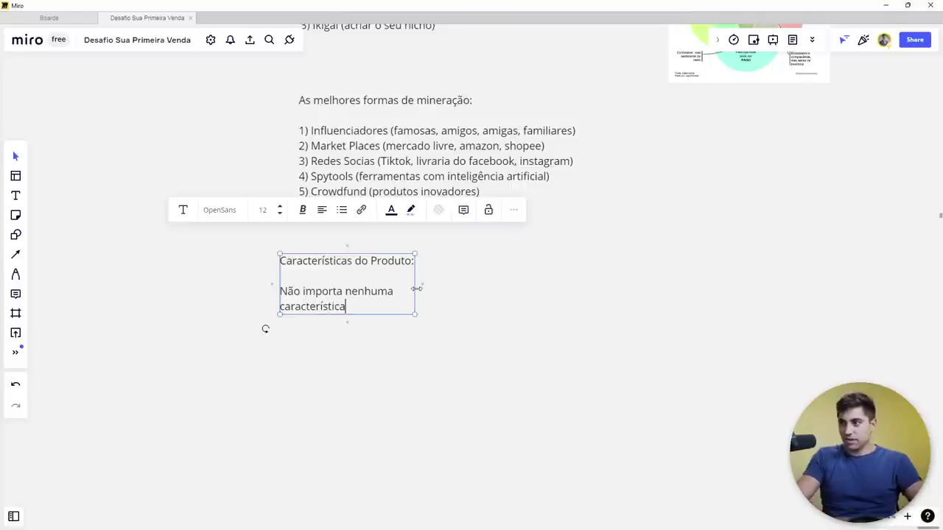
# Step: Widen the product characteristics text box to fit the sentence on one line, and keep one blank line below the heading
pyautogui.moveTo(417, 289); pyautogui.dragTo(600, 289)
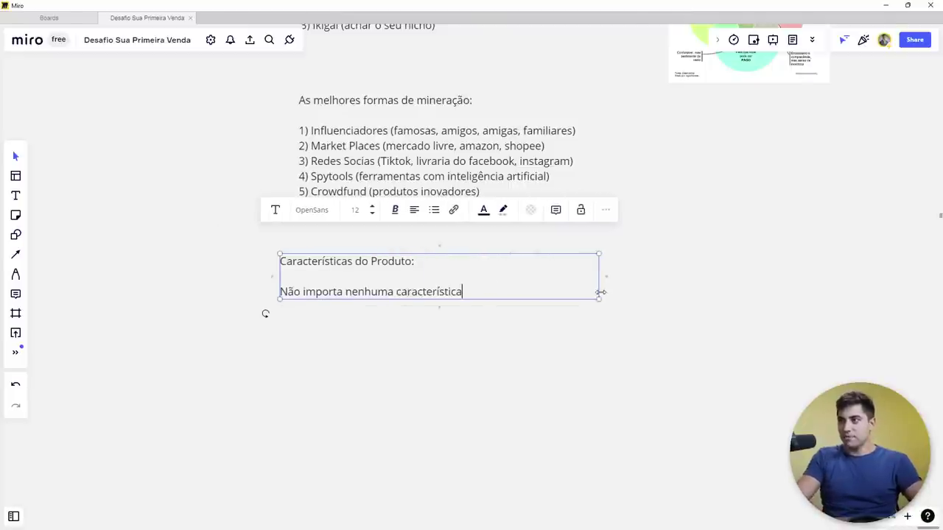
pyautogui.click(442, 348)
pyautogui.doubleClick(417, 276)
pyautogui.click(424, 263)
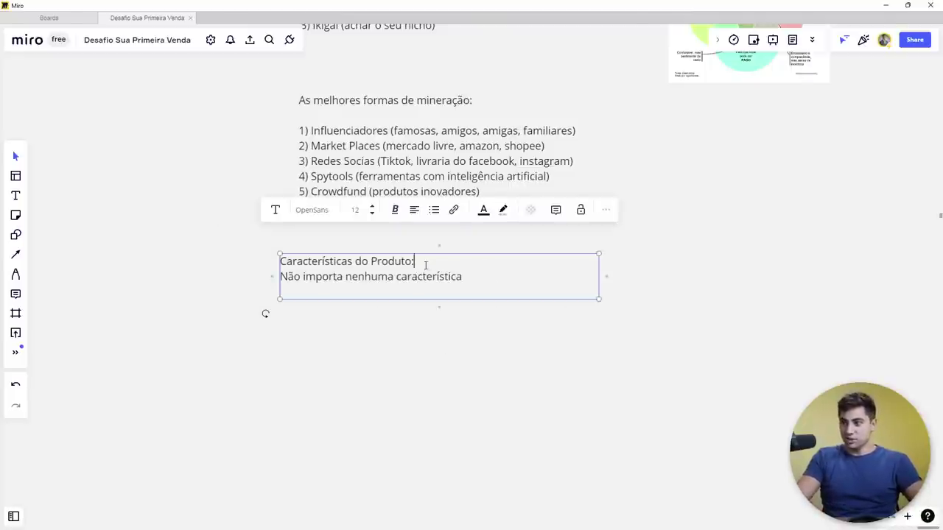
pyautogui.press('Return')
pyautogui.hscroll(1, 509, 288)
pyautogui.click(388, 340)
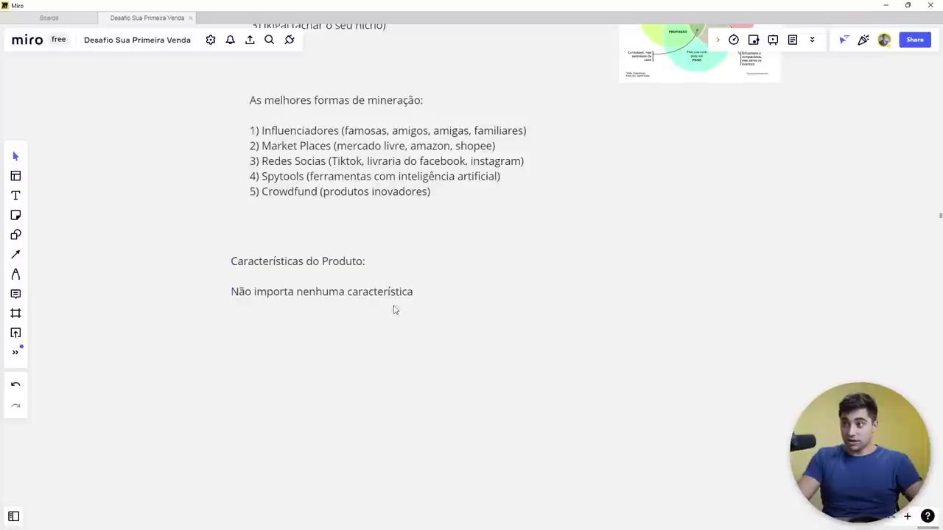
# Step: Append "(você só vai saber se ele vende se você testar)" to the product characteristic sentence
pyautogui.doubleClick(409, 303)
pyautogui.write('(você s')
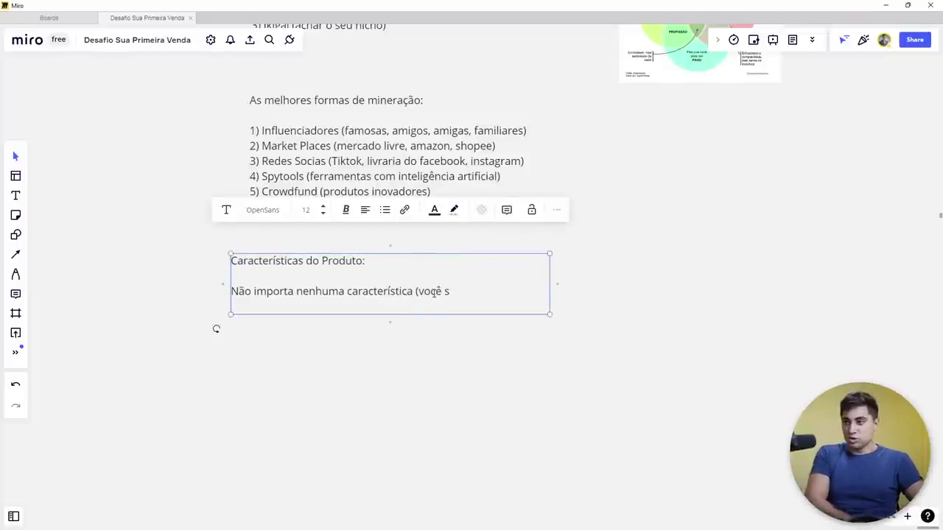
pyautogui.write('ó vai saebr')
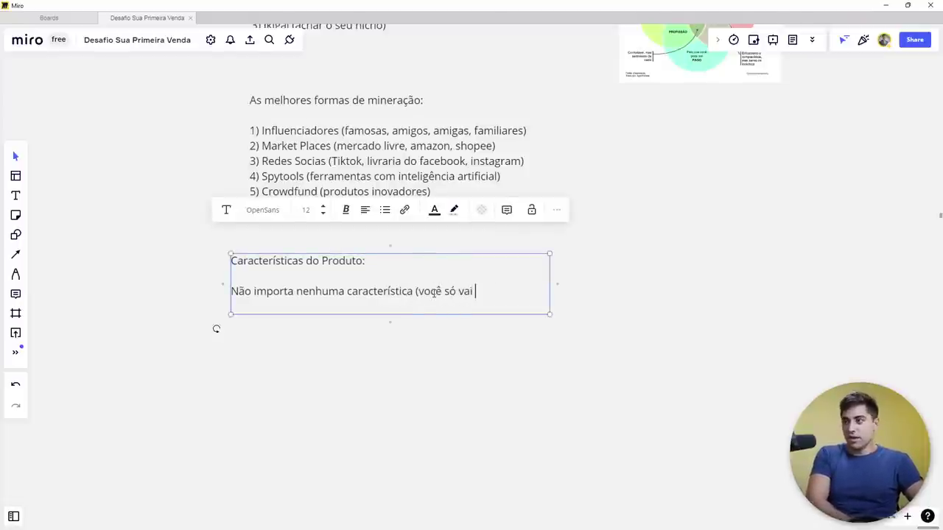
pyautogui.press('BackSpace')
pyautogui.press('BackSpace')
pyautogui.press('BackSpace')
pyautogui.write('ber se')
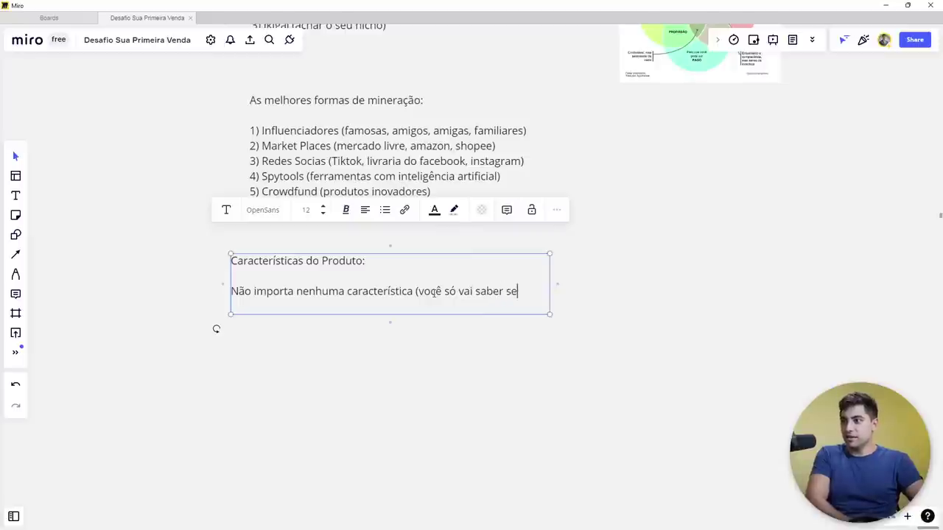
pyautogui.write(' ele vende se voc')
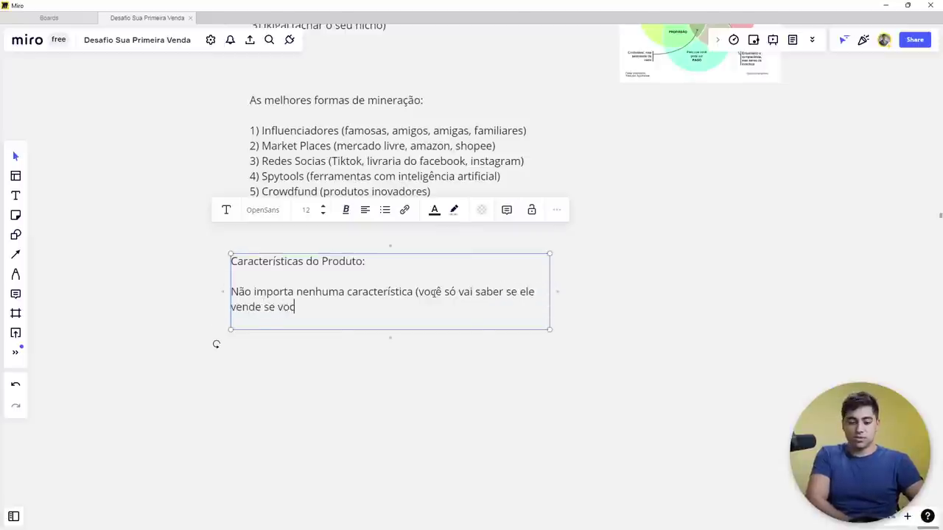
pyautogui.write('ê te')
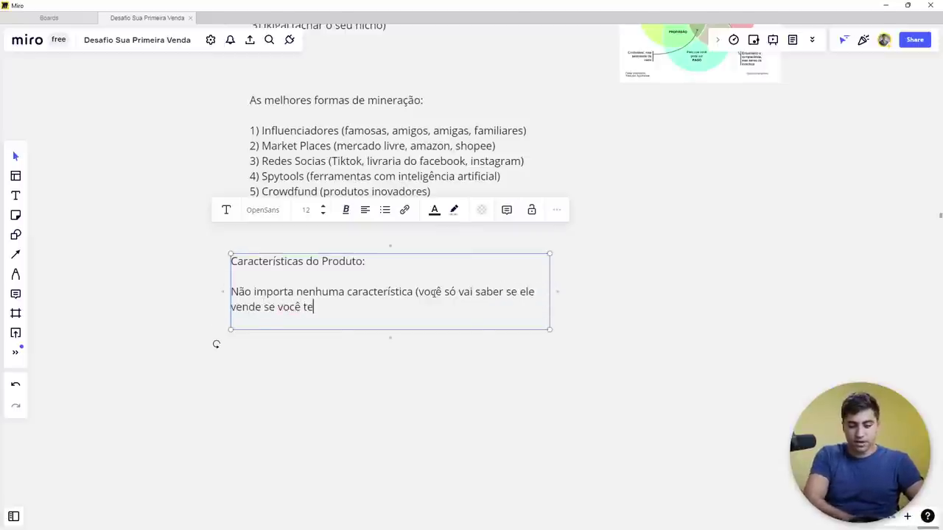
pyautogui.write('star)')
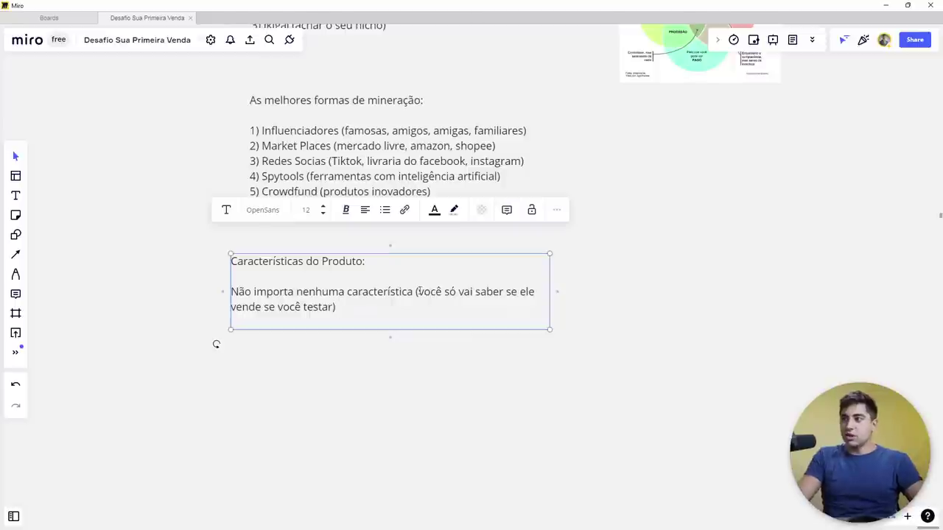
# Step: Move the parenthetical "(você só vai saber se ele vende se você testar)" onto its own line
pyautogui.click(417, 291)
pyautogui.press('Return')
pyautogui.click(449, 342)
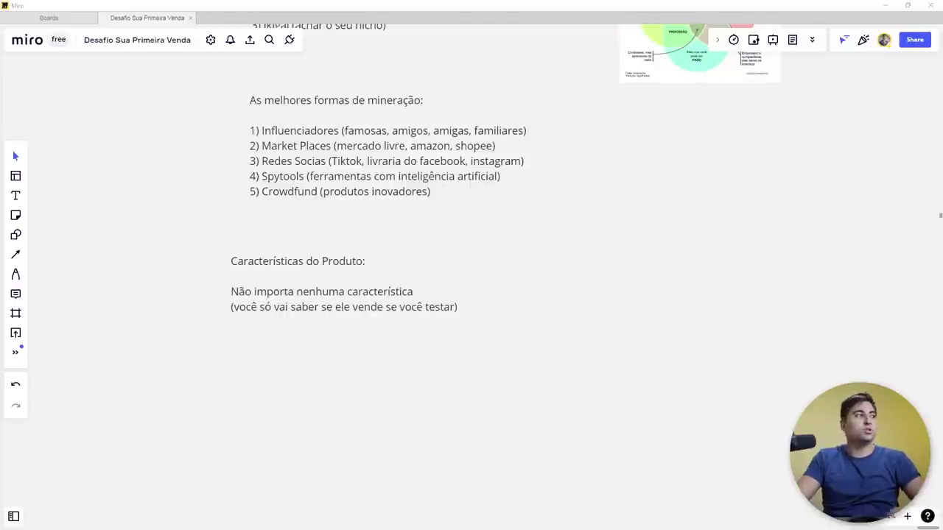
# Step: Add "(Teste The Flash)" after "Não importa nenhuma característica"
pyautogui.doubleClick(426, 295)
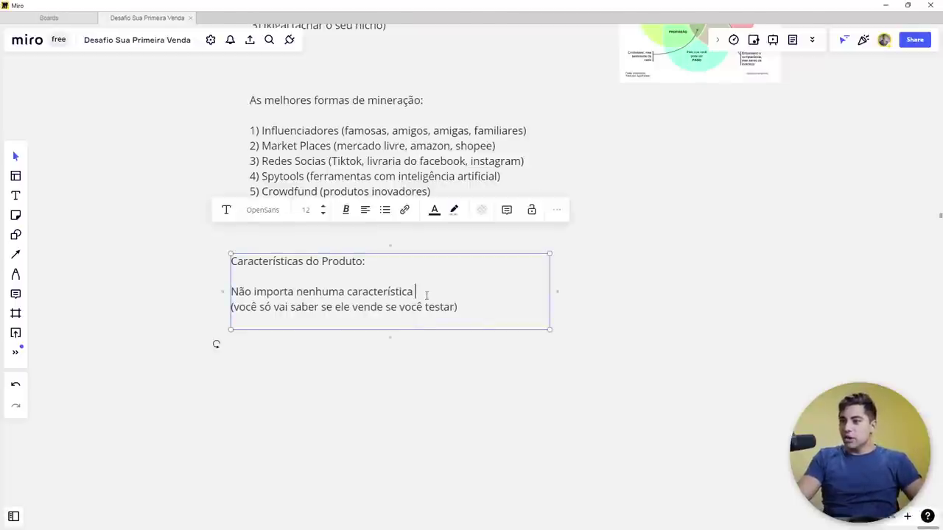
pyautogui.write('(')
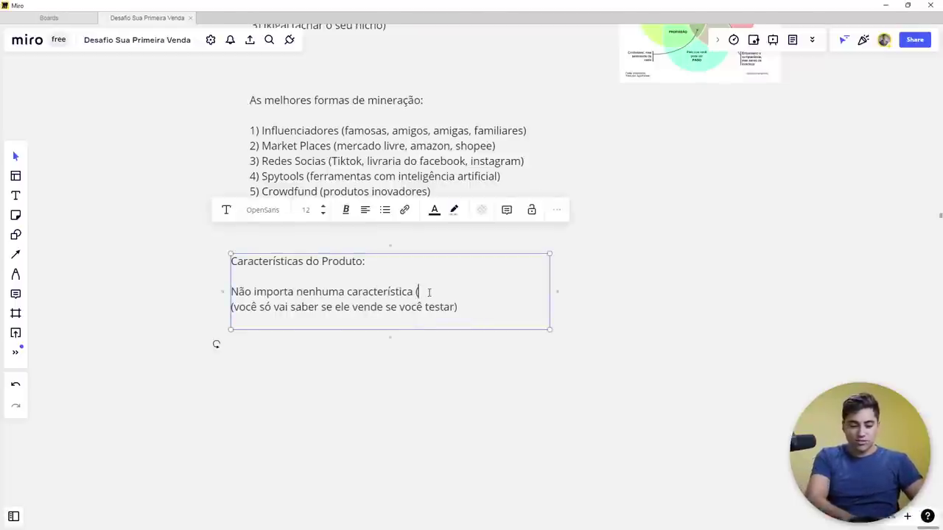
pyautogui.write('Teste T')
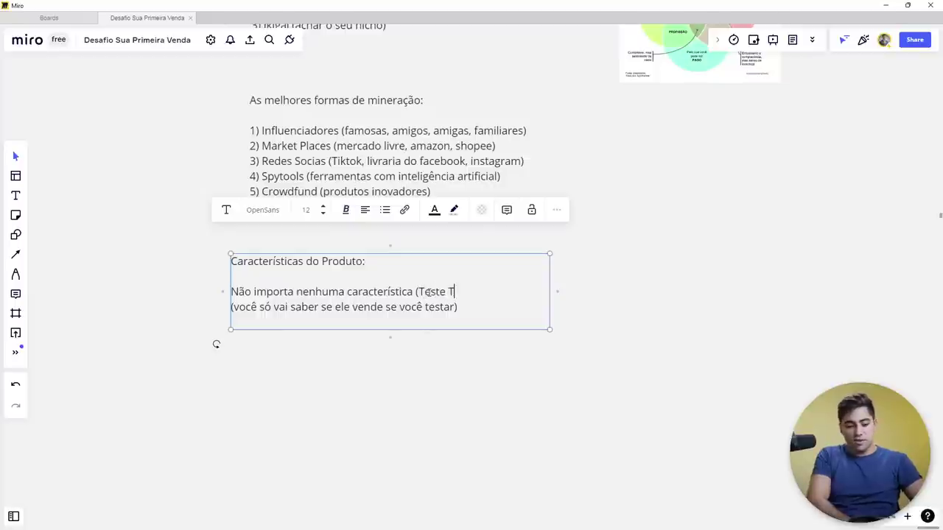
pyautogui.write('he Flash)')
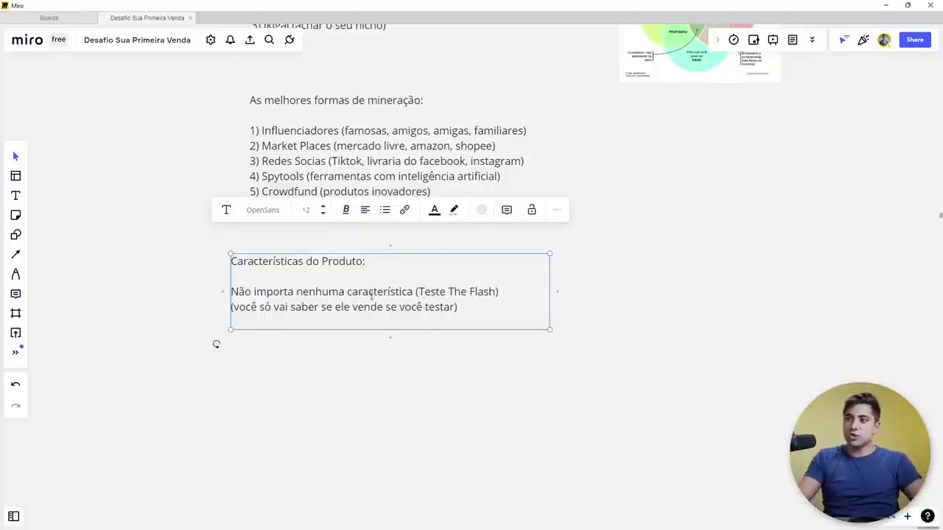
# Step: Number the first characteristic as "1)" and align the text block with the mining methods list above
pyautogui.click(233, 294)
pyautogui.write('1)')
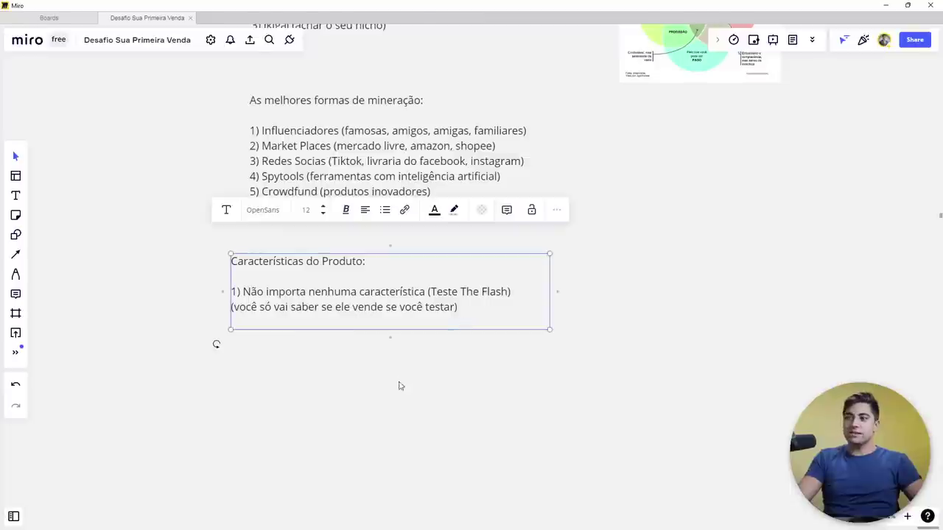
pyautogui.moveTo(398, 333); pyautogui.dragTo(417, 351)
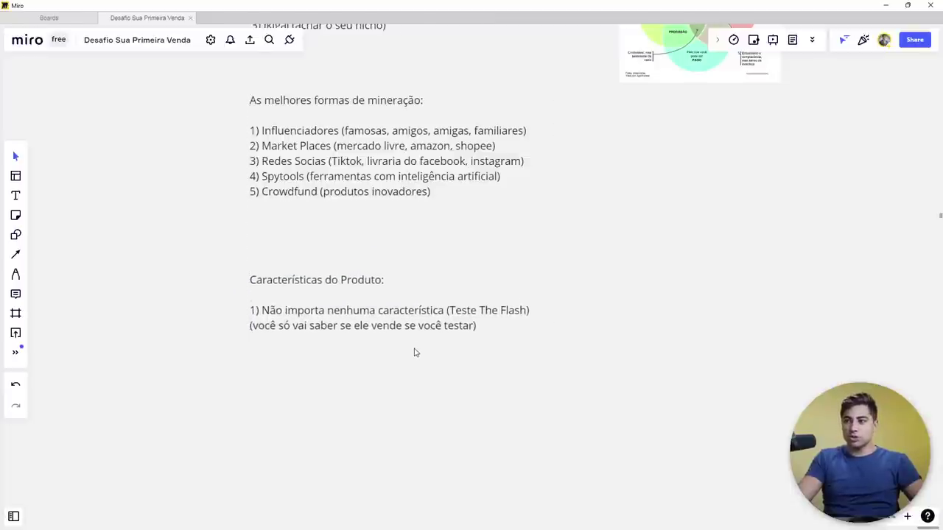
# Step: Start a second item "2)" below the first characteristic in the "Características do Produto" text block
pyautogui.doubleClick(438, 325)
pyautogui.click(475, 328)
pyautogui.press('Return')
pyautogui.press('Return')
pyautogui.press('Return')
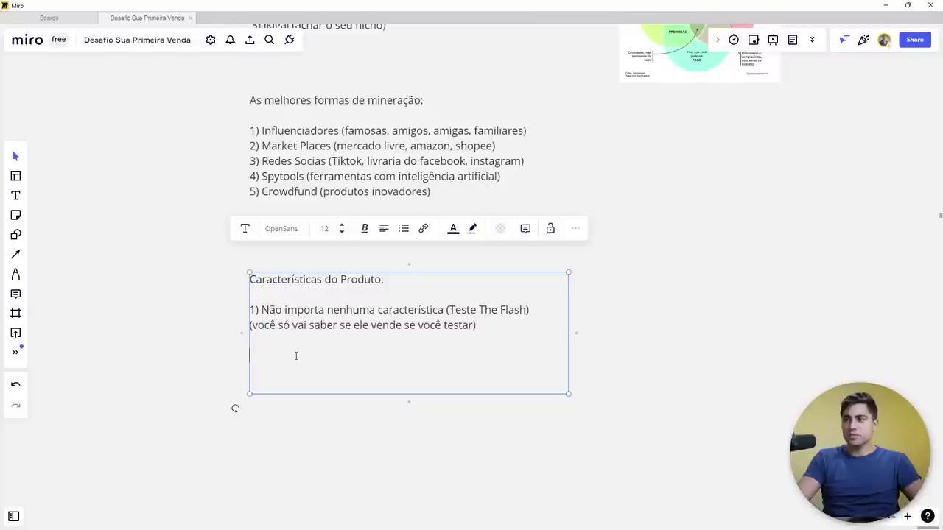
pyautogui.write('2)')
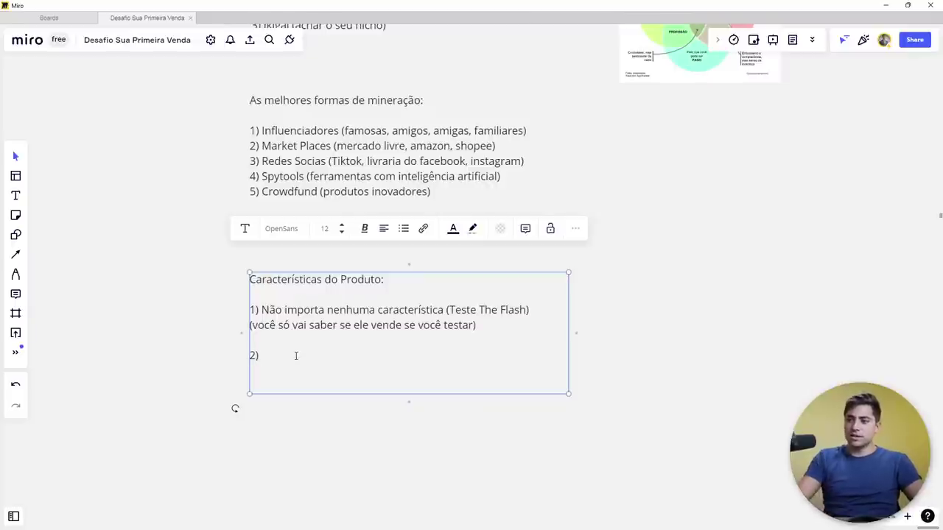
pyautogui.moveTo(486, 320); pyautogui.dragTo(254, 308)
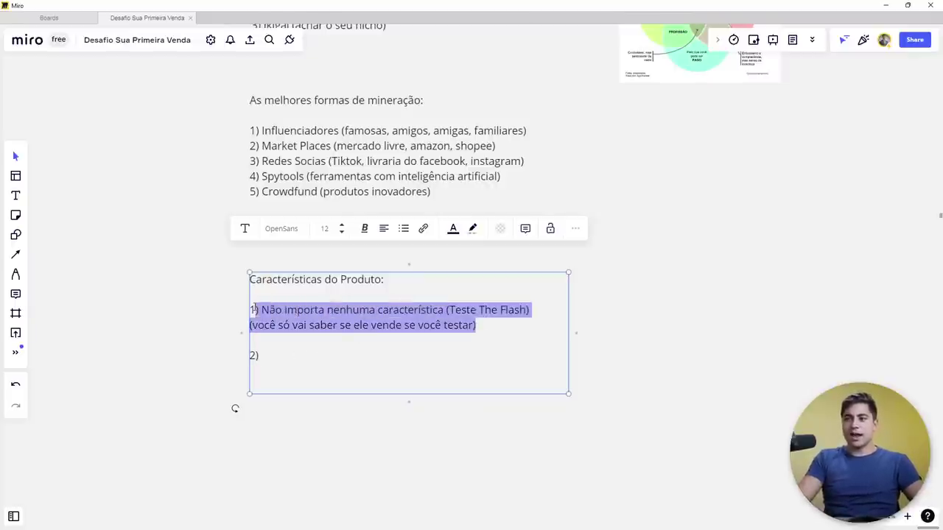
pyautogui.tripleClick(321, 279)
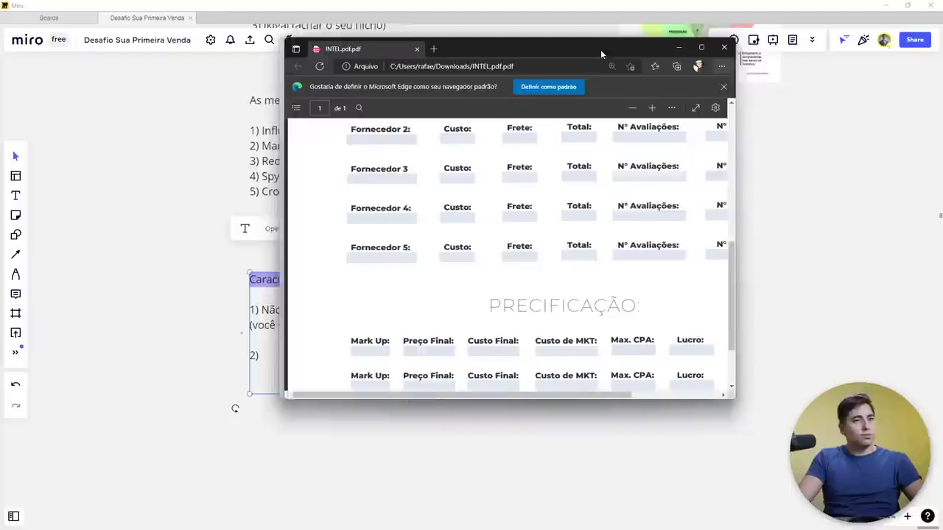
# Step: Switch to the INTEL.pdf.pdf window in Microsoft Edge, maximize it and examine the product checklist's type and benefit sections
pyautogui.moveTo(601, 50); pyautogui.dragTo(578, 81)
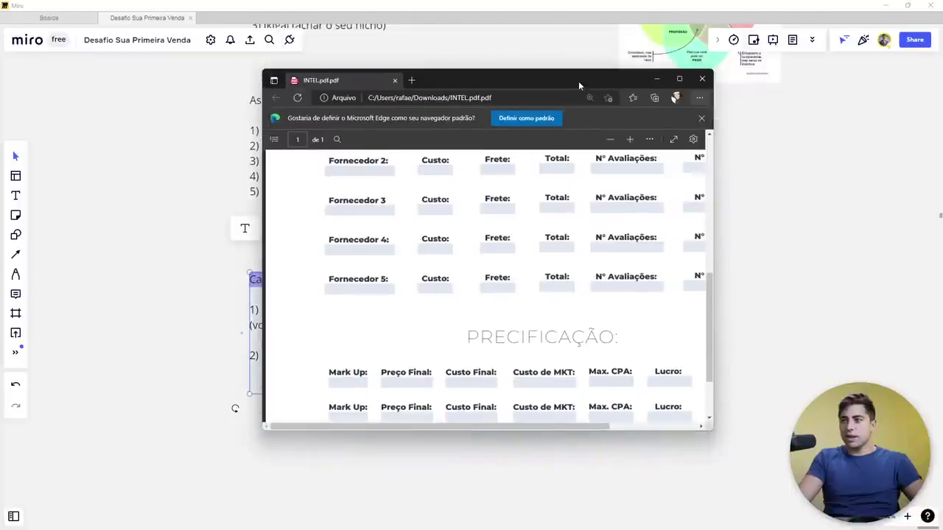
pyautogui.doubleClick(579, 81)
pyautogui.scroll(3, 472, 218)
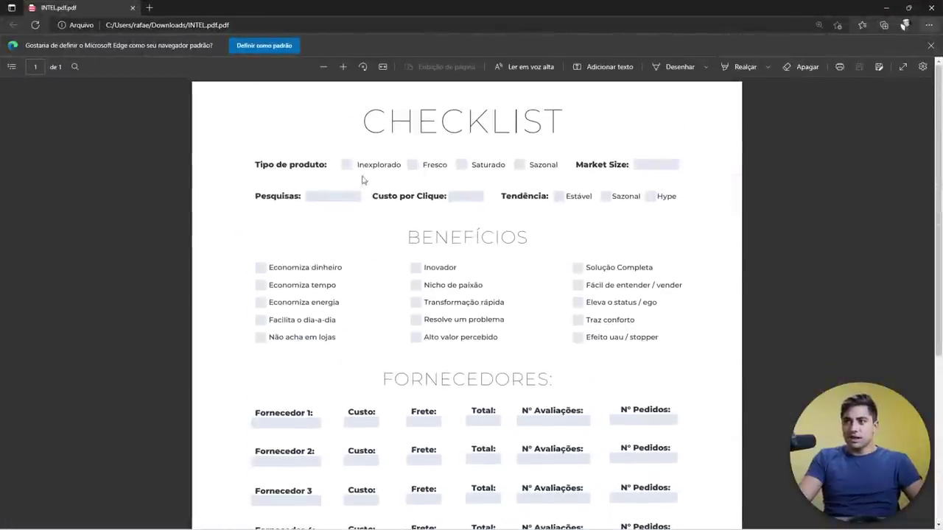
pyautogui.doubleClick(435, 164)
pyautogui.click(321, 96)
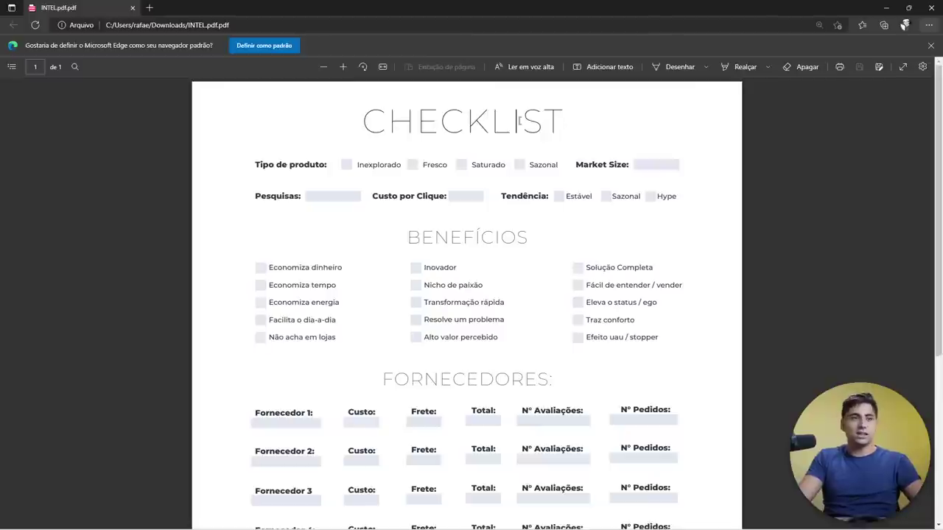
pyautogui.keyDown('ctrl'); pyautogui.scroll(3, 413, 204); pyautogui.keyUp('ctrl')
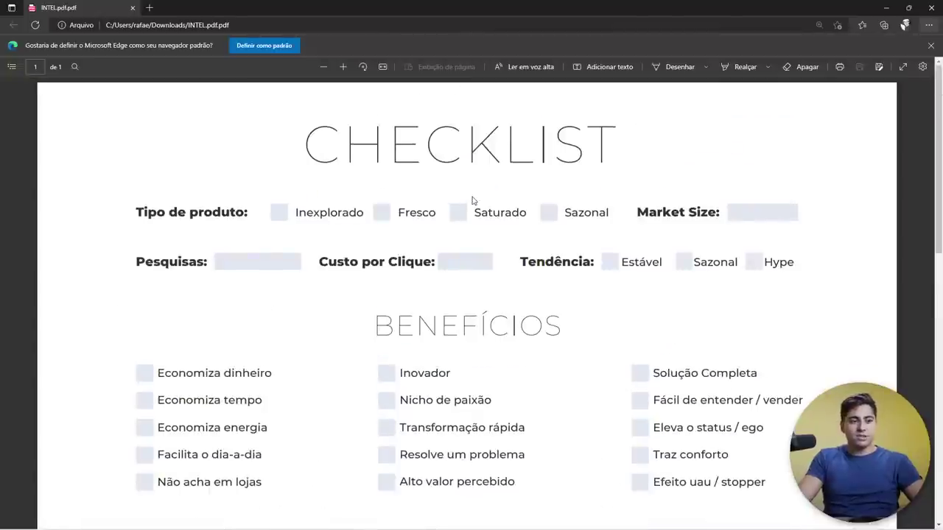
pyautogui.moveTo(303, 158); pyautogui.dragTo(615, 158)
pyautogui.click(276, 377)
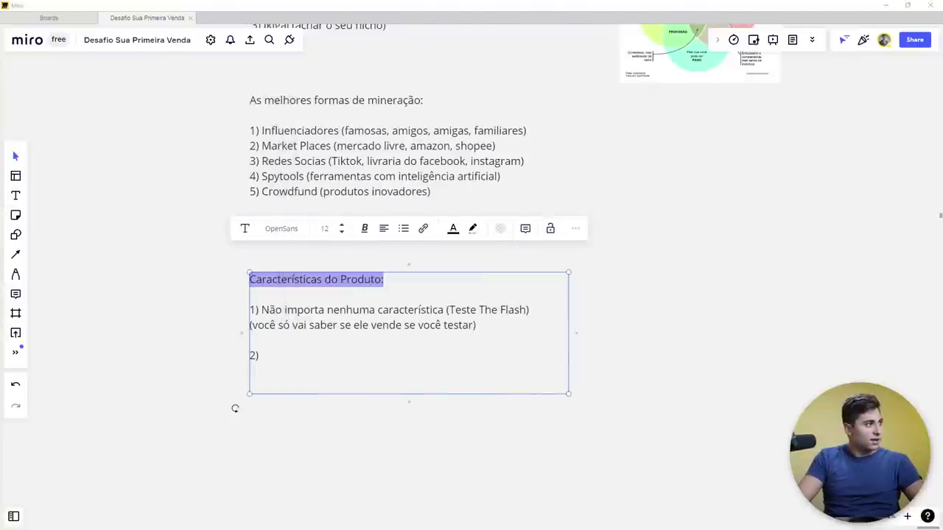
# Step: Bring up INTEL.pdf in Edge, test the "Economiza dinheiro" checkbox and close the duplicate INTEL.pdf.pdf document
pyautogui.hotkey('alt', 'Tab')
pyautogui.moveTo(543, 39); pyautogui.dragTo(487, 46)
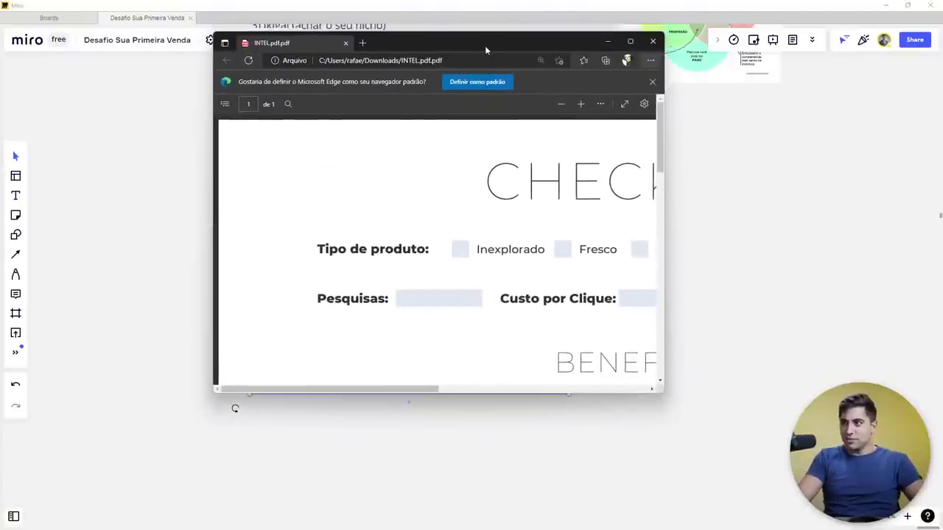
pyautogui.doubleClick(486, 47)
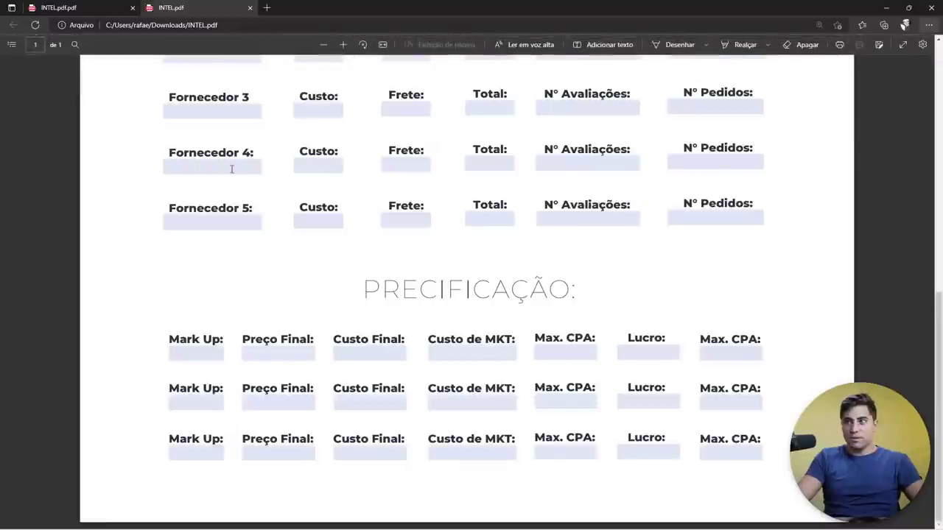
pyautogui.click(232, 159)
pyautogui.scroll(8, 290, 164)
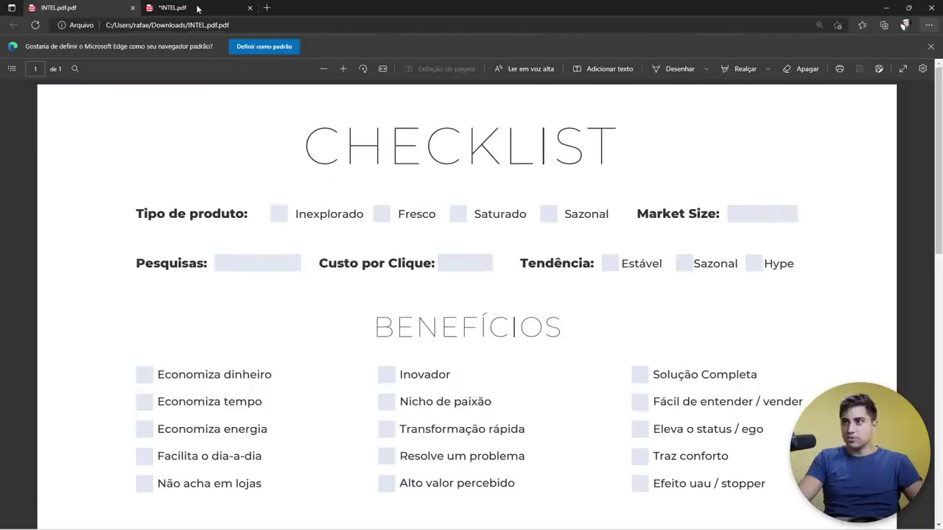
pyautogui.click(176, 321)
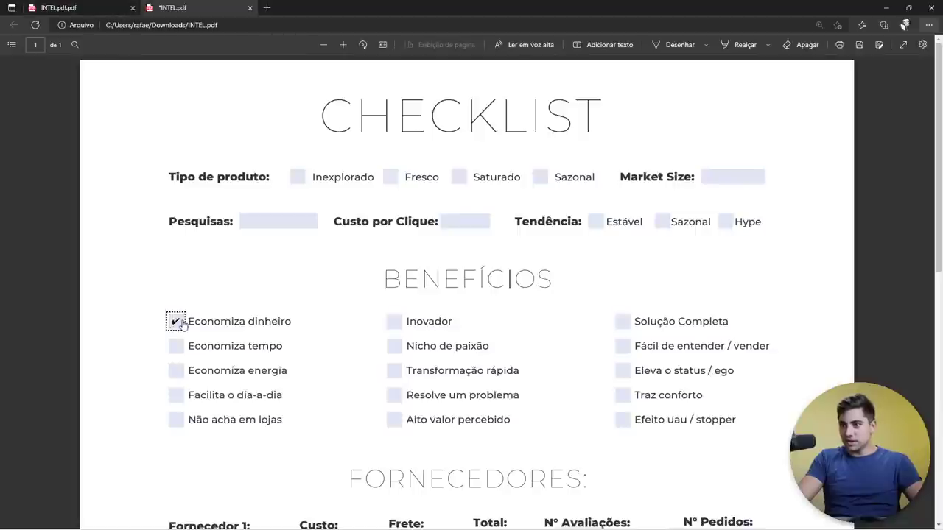
pyautogui.click(134, 10)
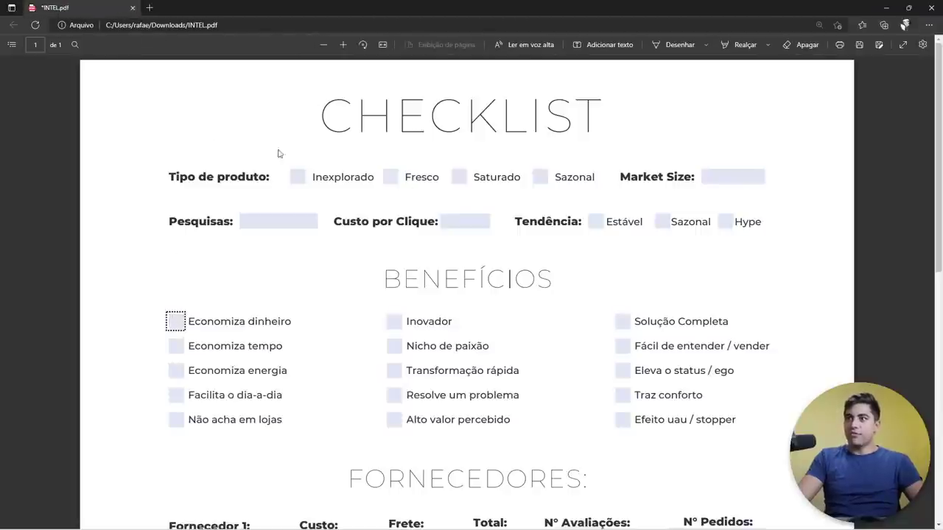
# Step: Highlight "Tipo de produto" and toggle the "Economiza dinheiro" benefit on and off in the checklist
pyautogui.moveTo(168, 177); pyautogui.dragTo(266, 186)
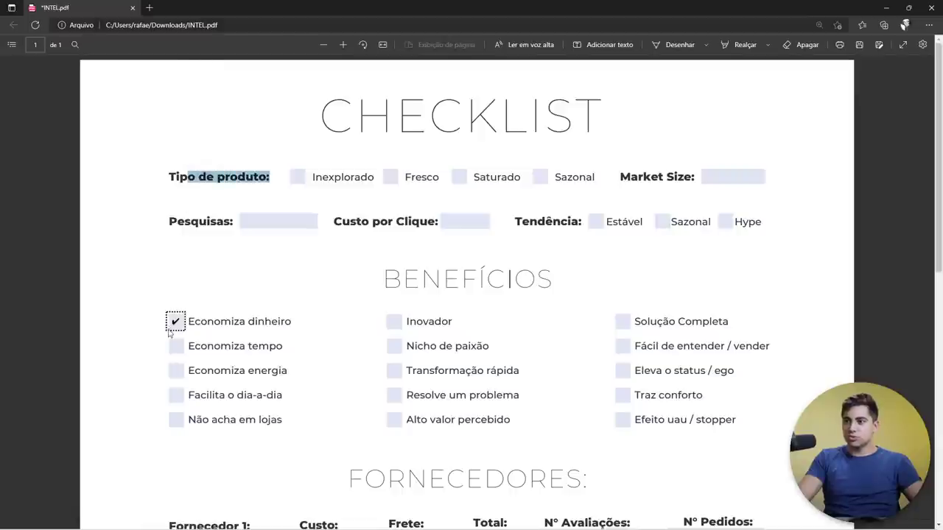
pyautogui.click(190, 309)
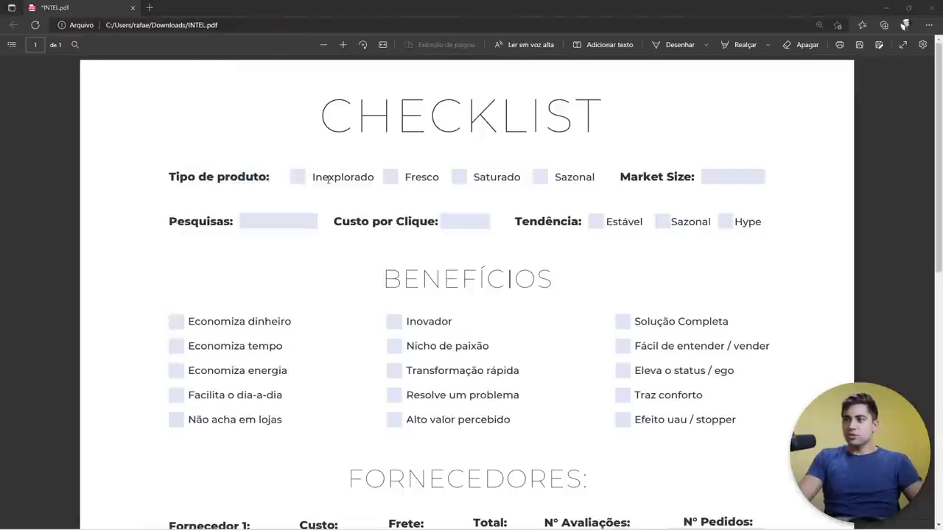
pyautogui.doubleClick(329, 178)
pyautogui.click(175, 313)
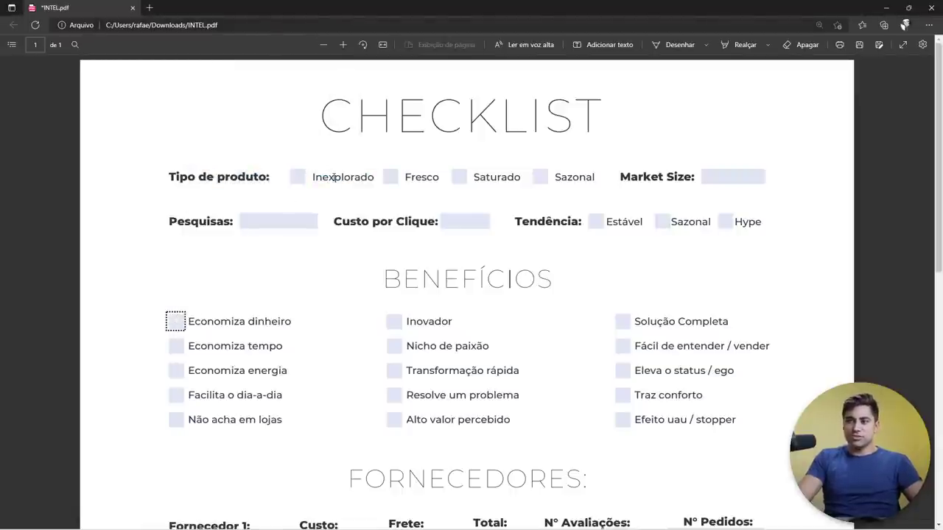
pyautogui.doubleClick(333, 178)
pyautogui.click(333, 181)
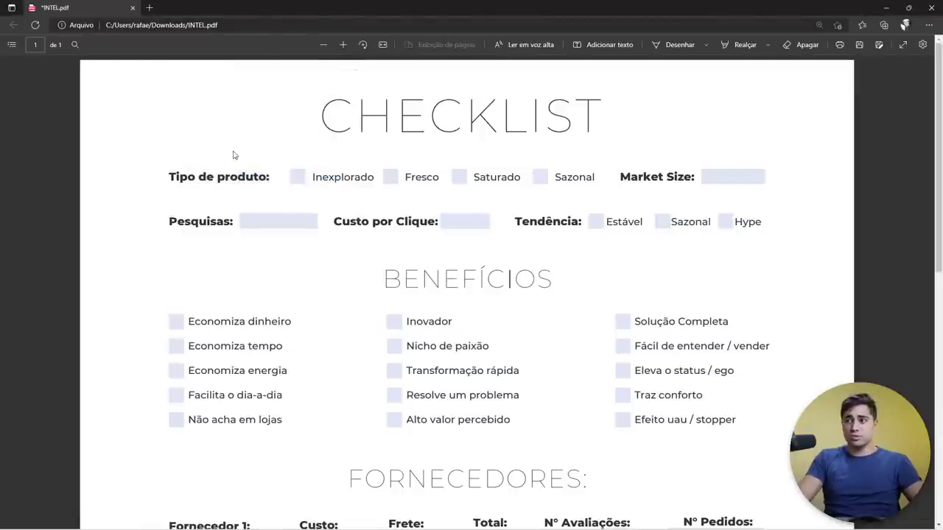
# Step: Toggle the "Inexplorado" product type on and off and highlight its label in the checklist
pyautogui.click(297, 178)
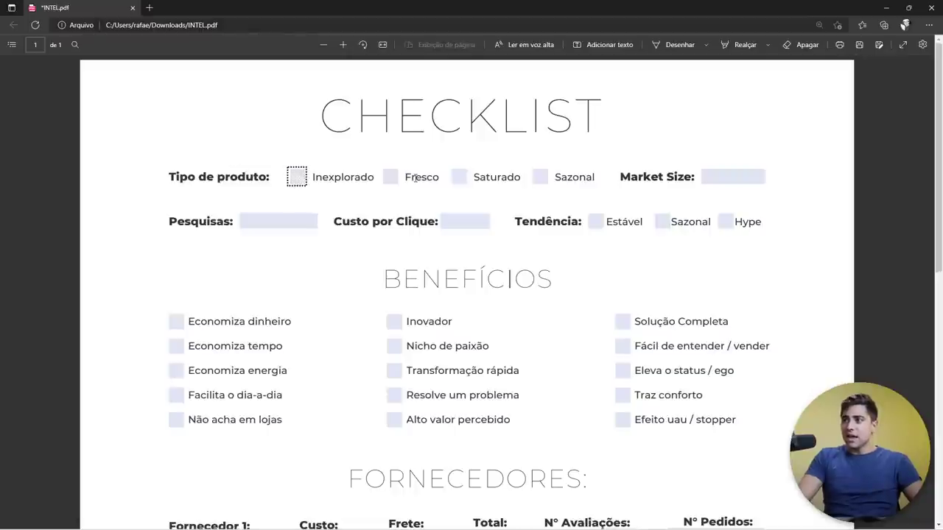
pyautogui.doubleClick(297, 180)
pyautogui.click(295, 181)
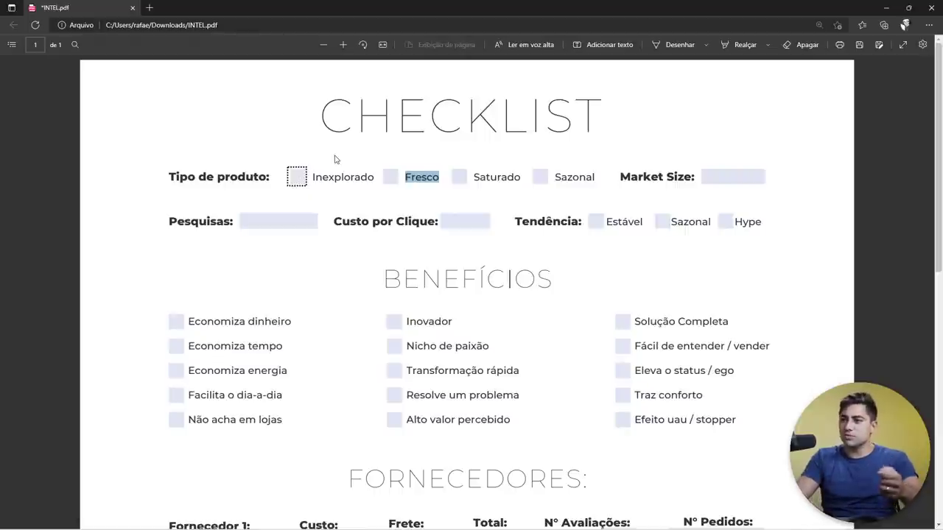
pyautogui.doubleClick(343, 177)
pyautogui.click(360, 181)
pyautogui.doubleClick(366, 179)
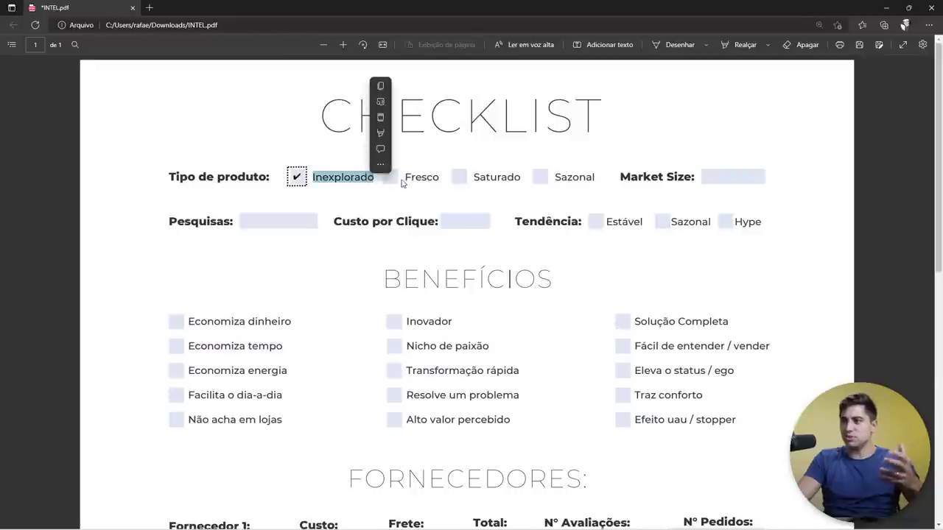
pyautogui.click(453, 162)
pyautogui.click(296, 180)
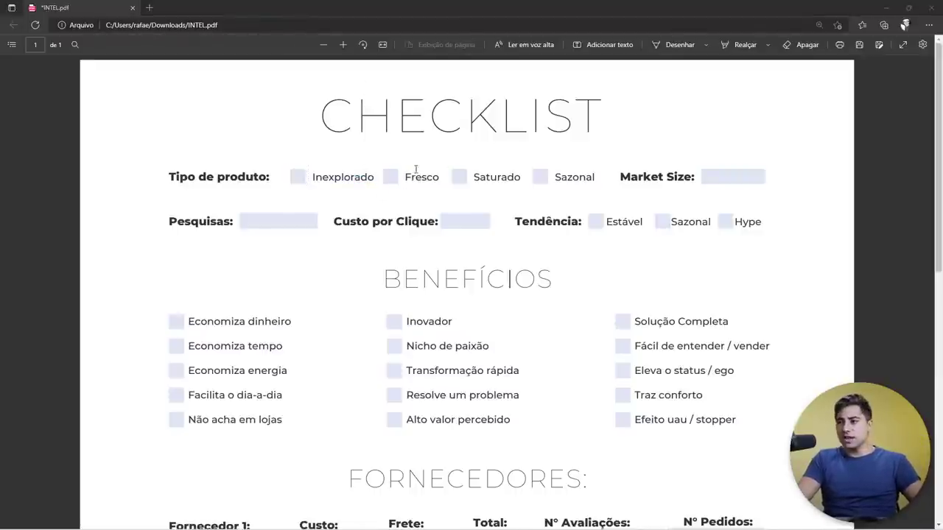
# Step: Examine the "Inexplorado", "Fresco" and "Saturado" product types in the checklist, leaving "Inexplorado" unticked
pyautogui.hotkey('alt', 'Tab')
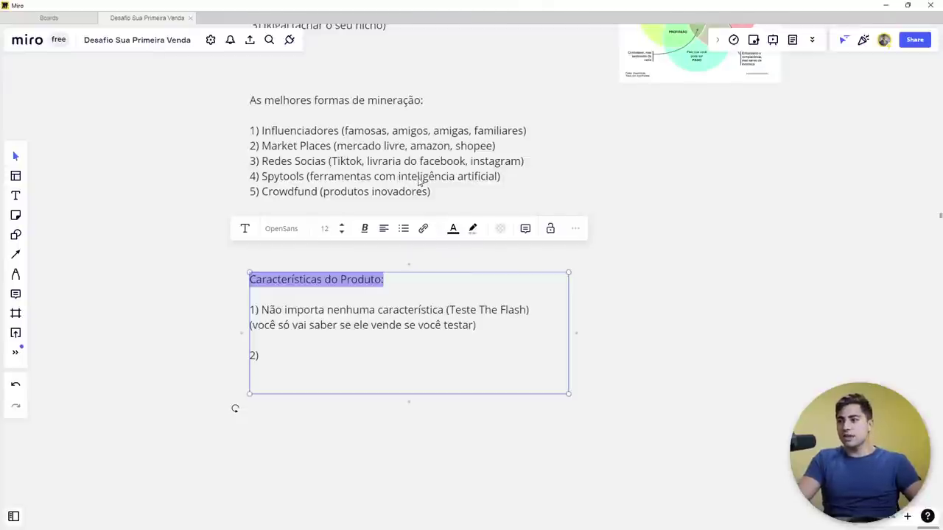
pyautogui.hotkey('alt', 'Tab')
pyautogui.doubleClick(422, 178)
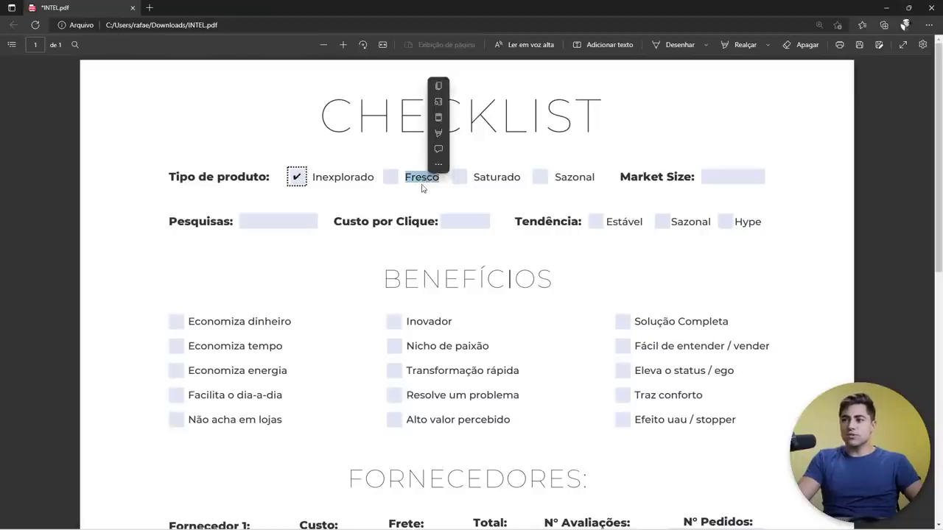
pyautogui.hotkey('ctrl', 'z')
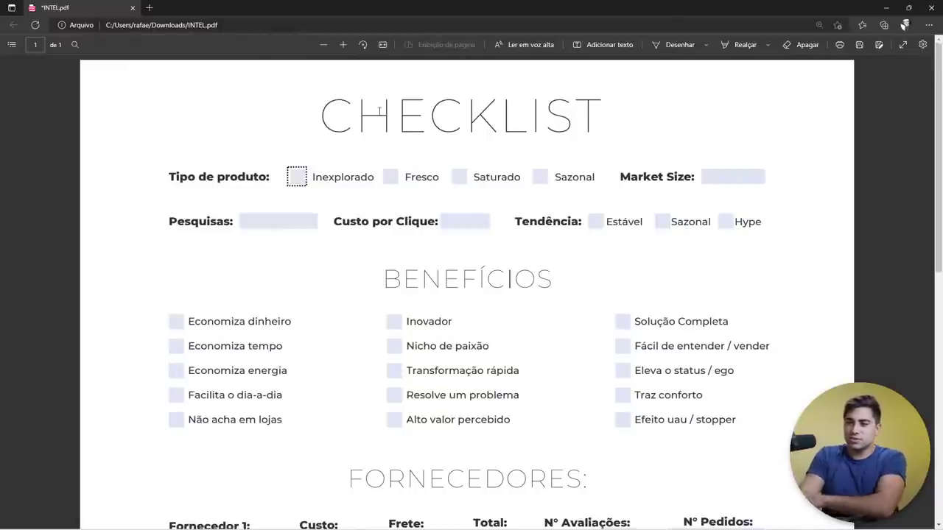
pyautogui.doubleClick(426, 177)
pyautogui.click(364, 173)
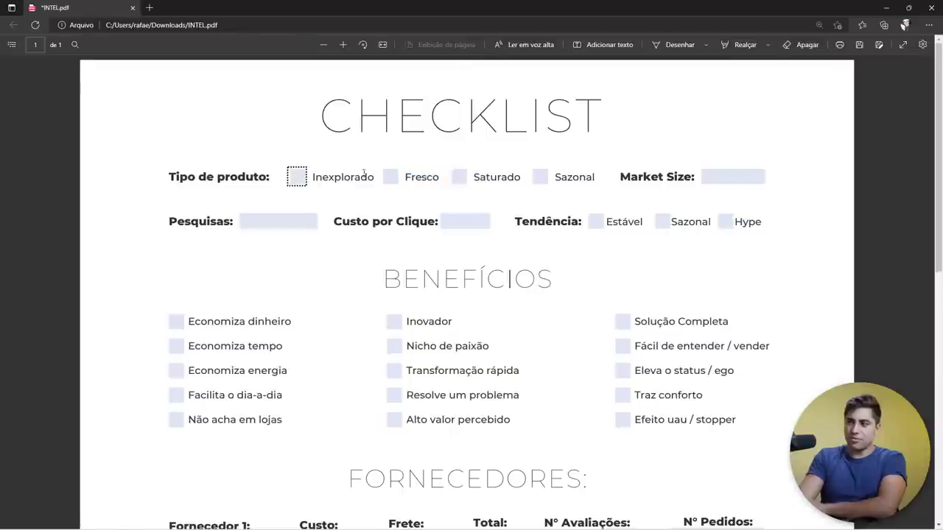
pyautogui.click(309, 179)
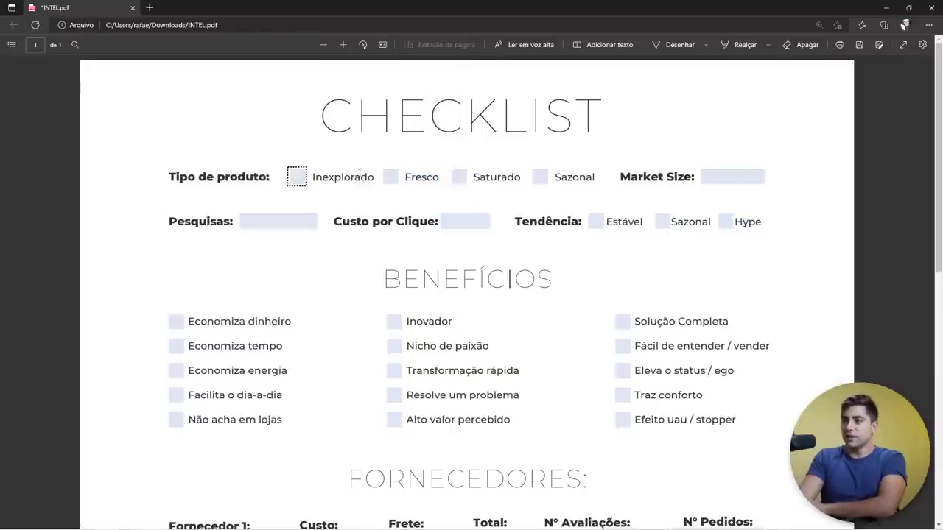
pyautogui.doubleClick(440, 177)
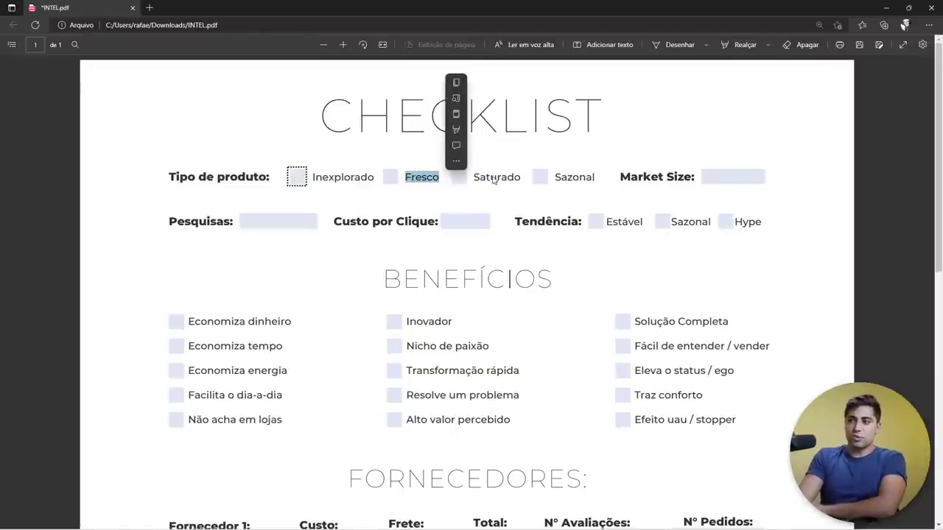
pyautogui.click(494, 181)
pyautogui.click(297, 177)
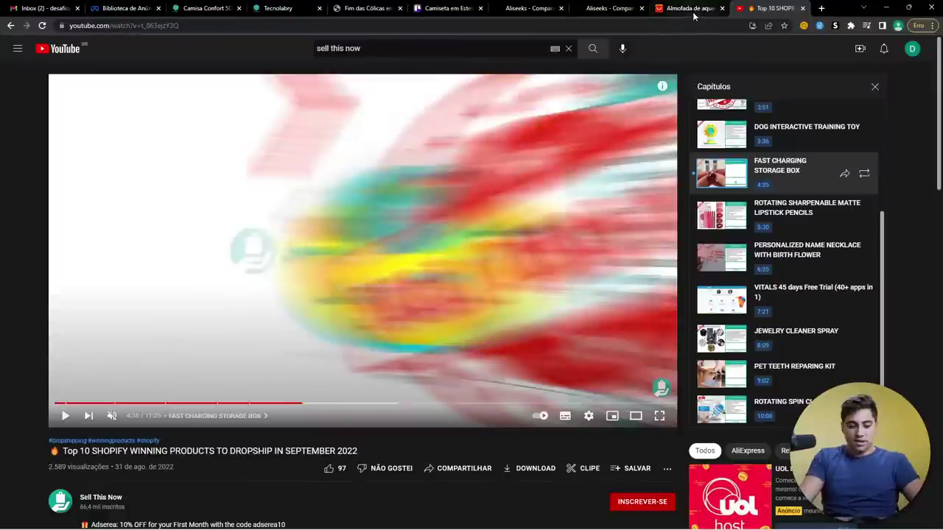
# Step: Search for "google trends" in a new Chrome tab and open the Google Trends site
pyautogui.hotkey('ctrl', 't')
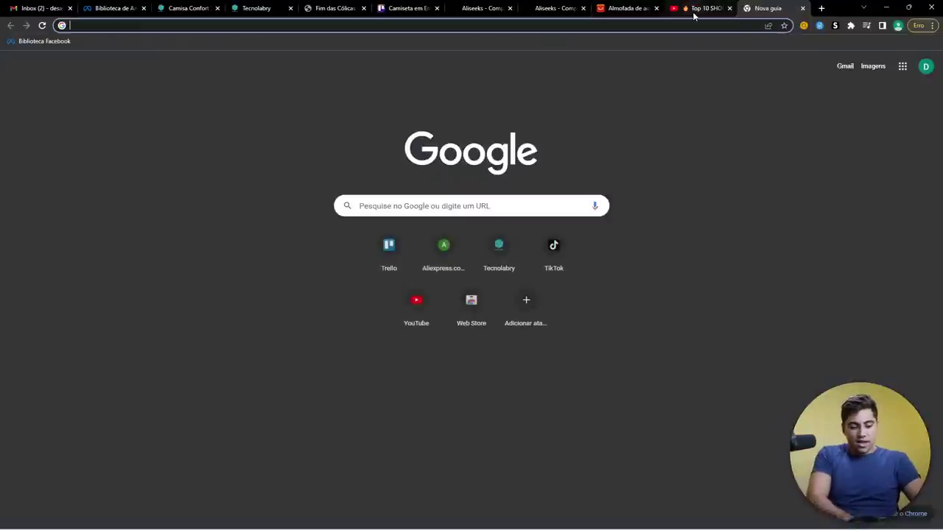
pyautogui.write('google trends')
pyautogui.press('Return')
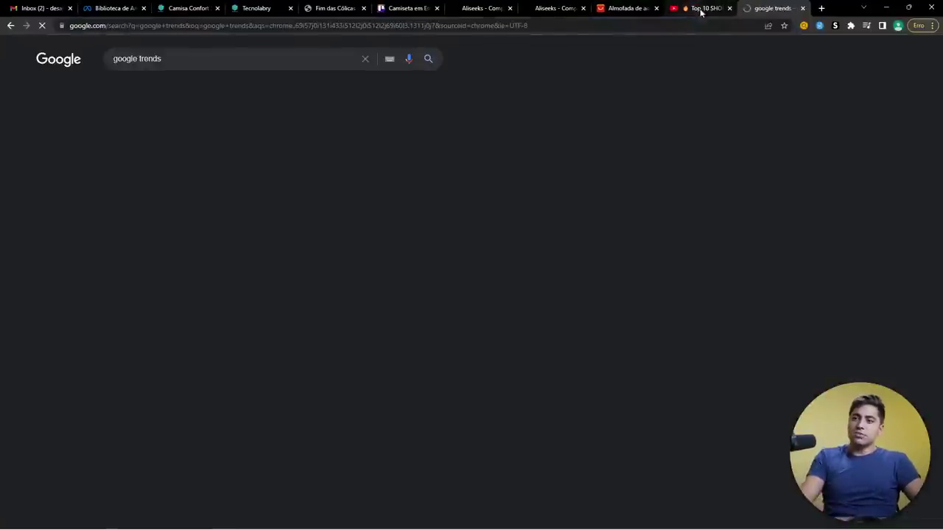
pyautogui.click(161, 145)
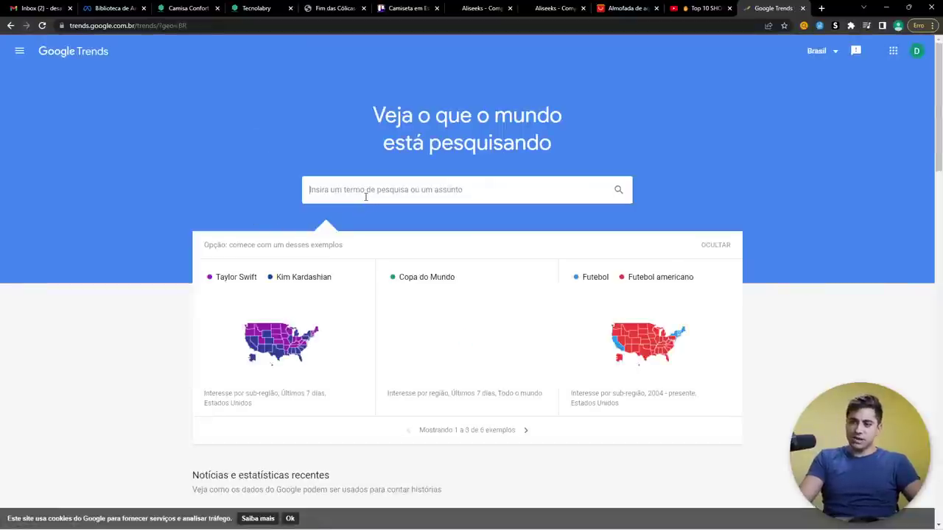
# Step: Chart the search interest for "pop it" in Brazil over the last 5 years and return to the INTEL.pdf checklist
pyautogui.click(366, 196)
pyautogui.write('pop it')
pyautogui.press('Return')
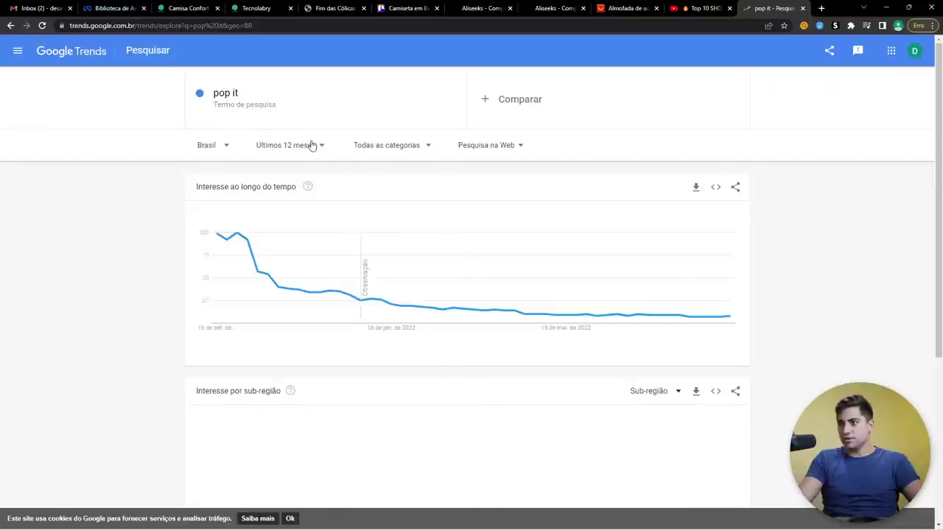
pyautogui.click(312, 145)
pyautogui.click(282, 312)
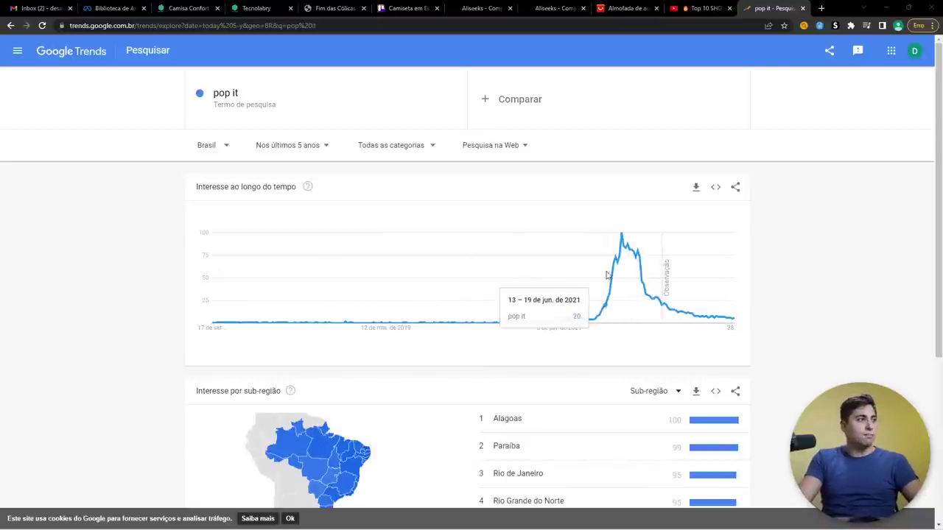
pyautogui.hotkey('alt', 'Tab')
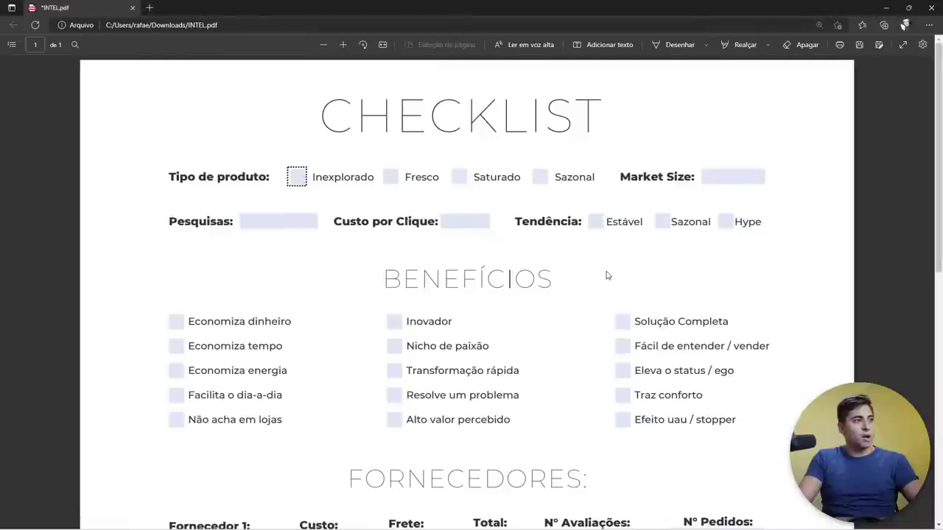
# Step: Tick "Hype" as the trend and "Saturado" as the product type in the checklist, and highlight the "Tendência" label
pyautogui.click(727, 222)
pyautogui.moveTo(526, 223); pyautogui.dragTo(582, 223)
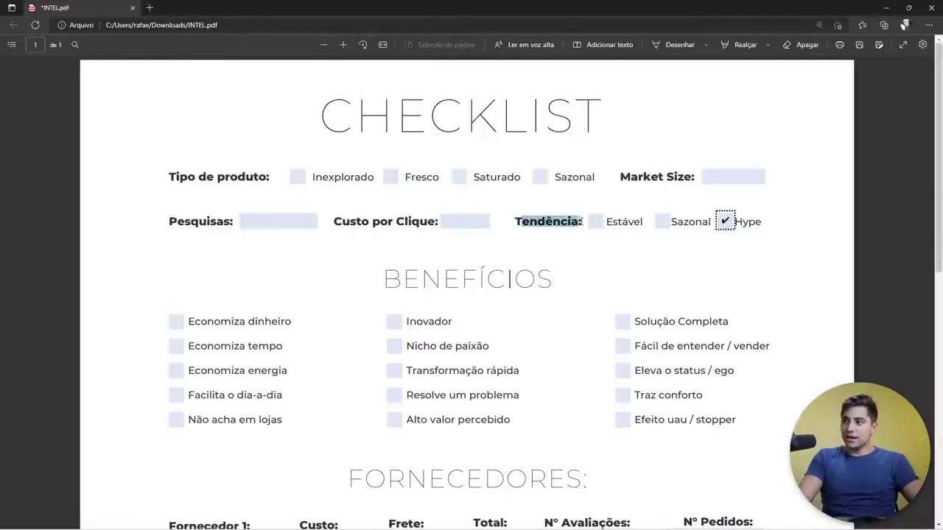
pyautogui.click(459, 177)
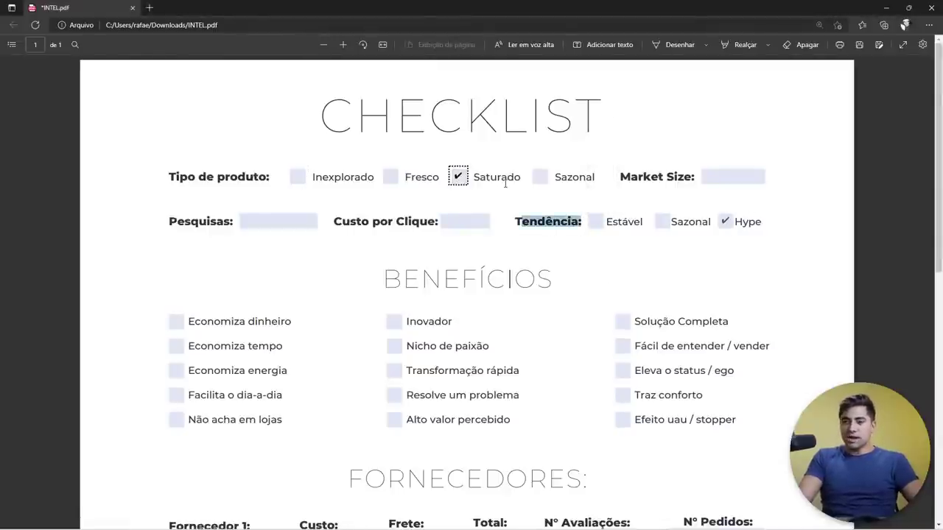
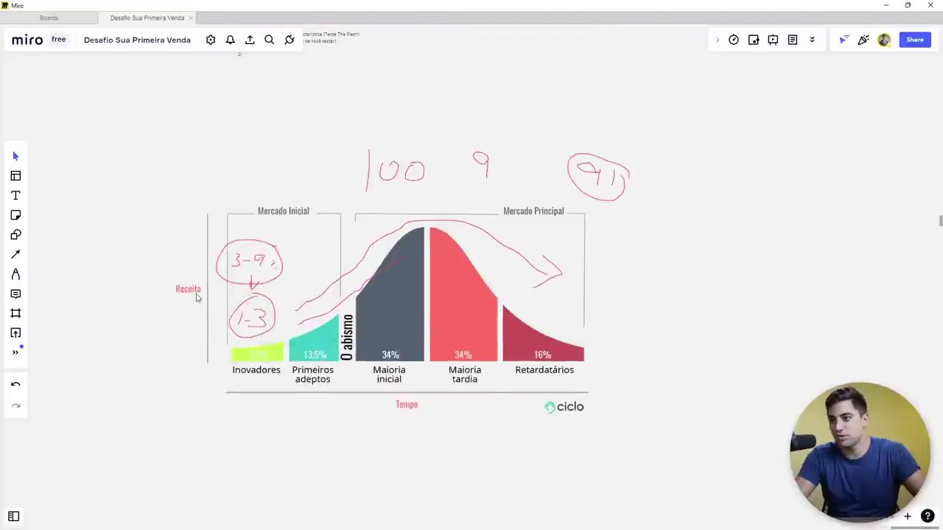
# Step: On the Miro board, move the market adoption curve with its handwritten notes clear of the text lists, to their right
pyautogui.moveTo(130, 151); pyautogui.dragTo(630, 442)
pyautogui.moveTo(149, 452); pyautogui.dragTo(286, 457)
pyautogui.scroll(-3, 663, 295)
pyautogui.scroll(3, 648, 272)
pyautogui.scroll(-3, 645, 273)
pyautogui.scroll(2, 645, 273)
pyautogui.scroll(-5, 505, 327)
pyautogui.scroll(6, 387, 230)
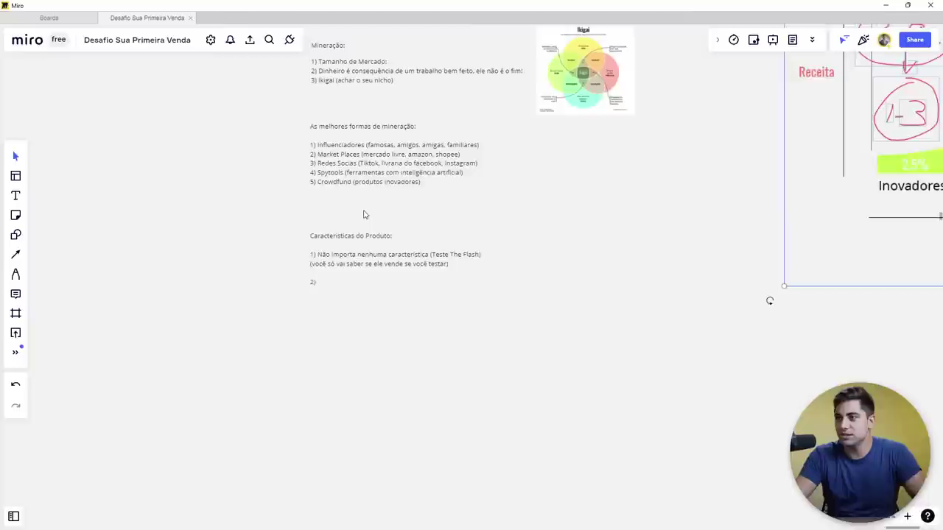
# Step: Enter "Efeito UAU" as item 2 in the "Características do Produto" list
pyautogui.doubleClick(327, 242)
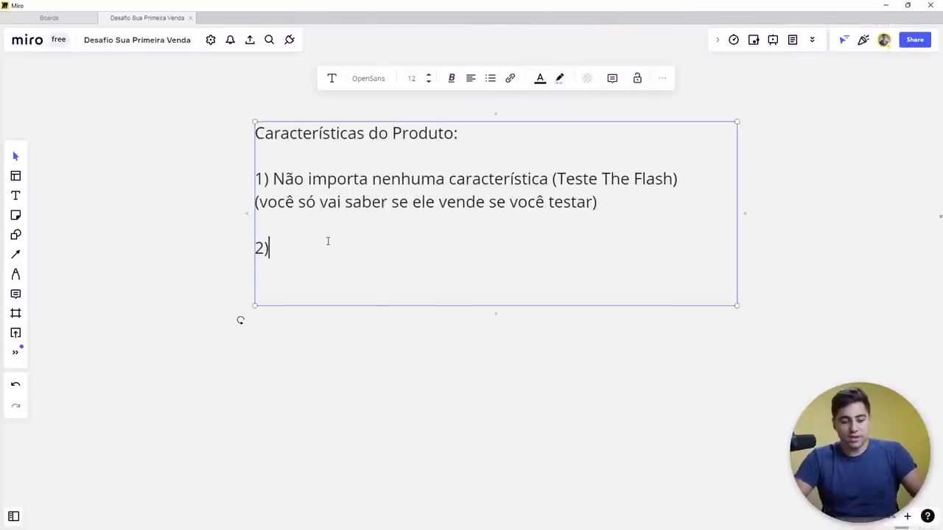
pyautogui.write('E')
pyautogui.press('BackSpace')
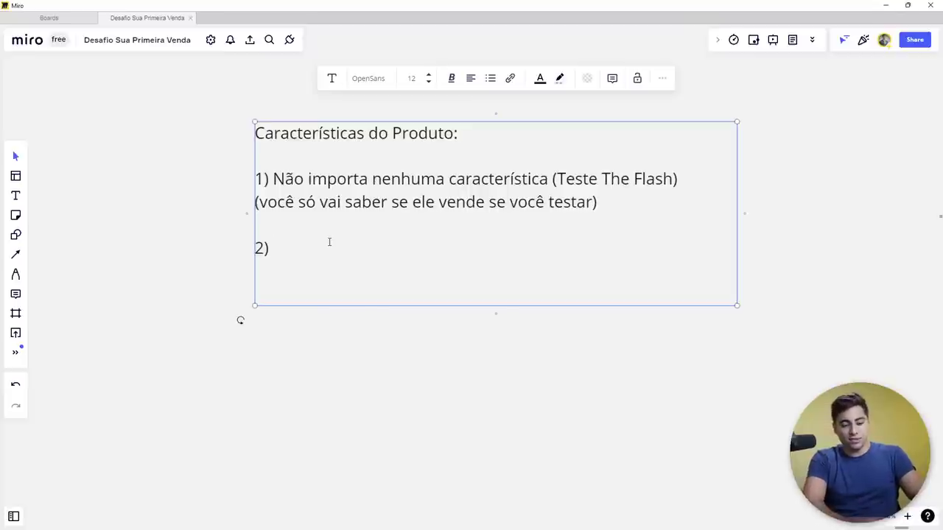
pyautogui.write('Efeito UAU')
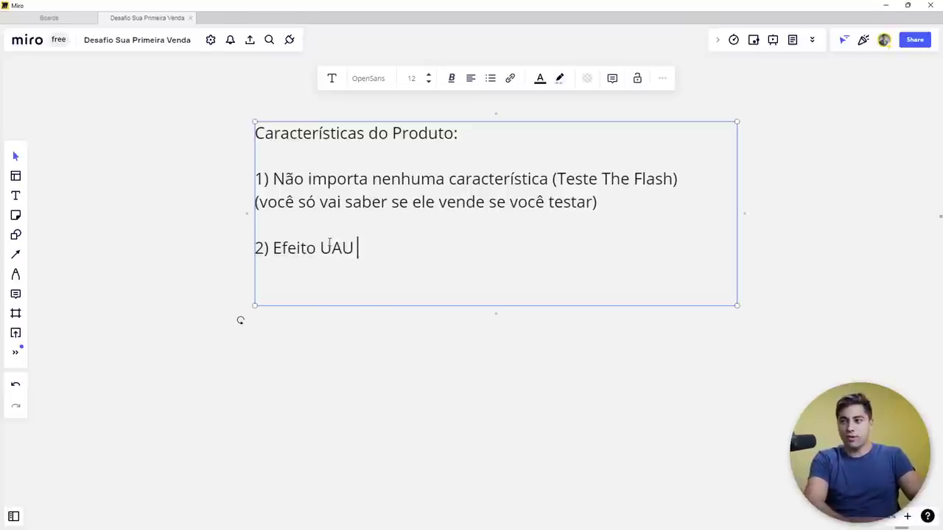
# Step: Add item 3, "Alta percepção de valor", to the product characteristics list after a blank line, correcting the spelling of "percepção"
pyautogui.press('Return')
pyautogui.press('Return')
pyautogui.write('3)')
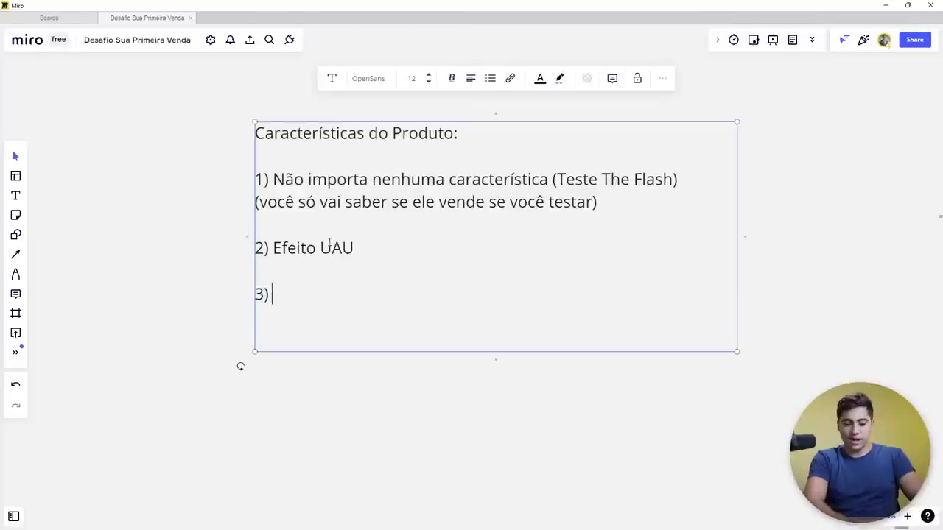
pyautogui.write(' P')
pyautogui.press('BackSpace')
pyautogui.write('Alta')
pyautogui.press('BackSpace')
pyautogui.press('BackSpace')
pyautogui.write('ta ')
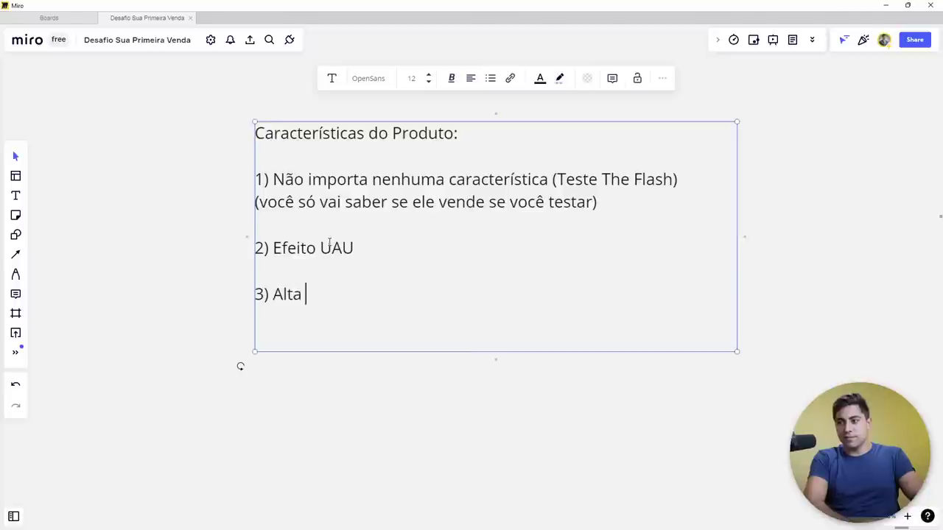
pyautogui.write('percep')
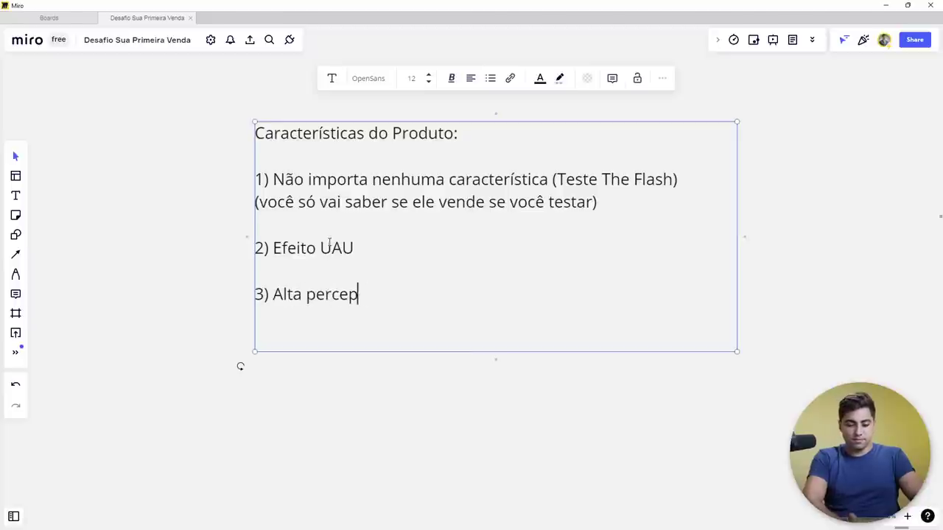
pyautogui.write('eção de valor')
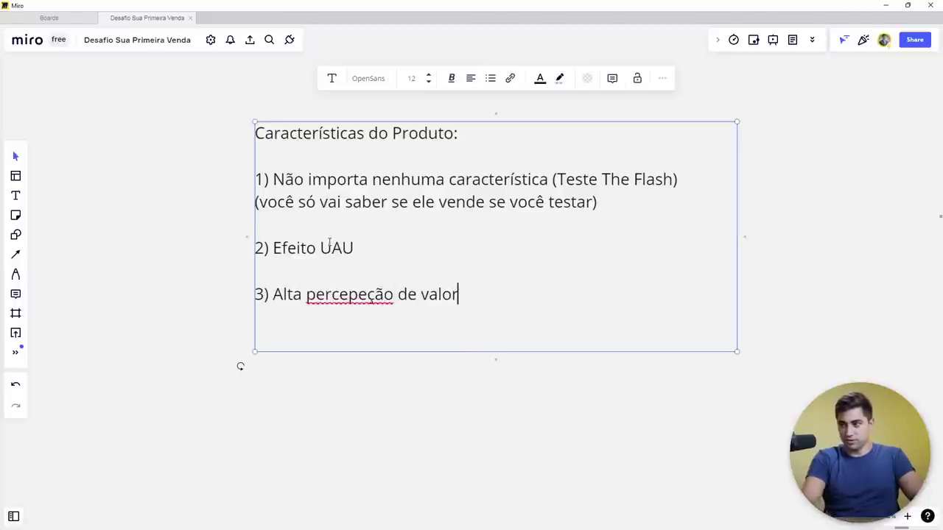
pyautogui.rightClick(368, 294)
pyautogui.click(397, 305)
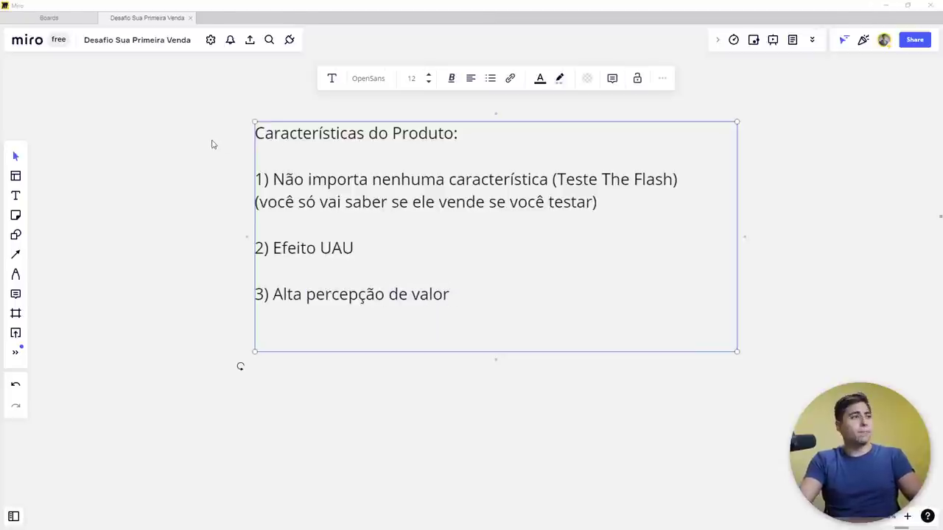
# Step: Switch to Chrome and examine the price and photos of the "Camisa Confort 5D" on the Tecnolabry store page
pyautogui.hotkey('alt', 'Tab')
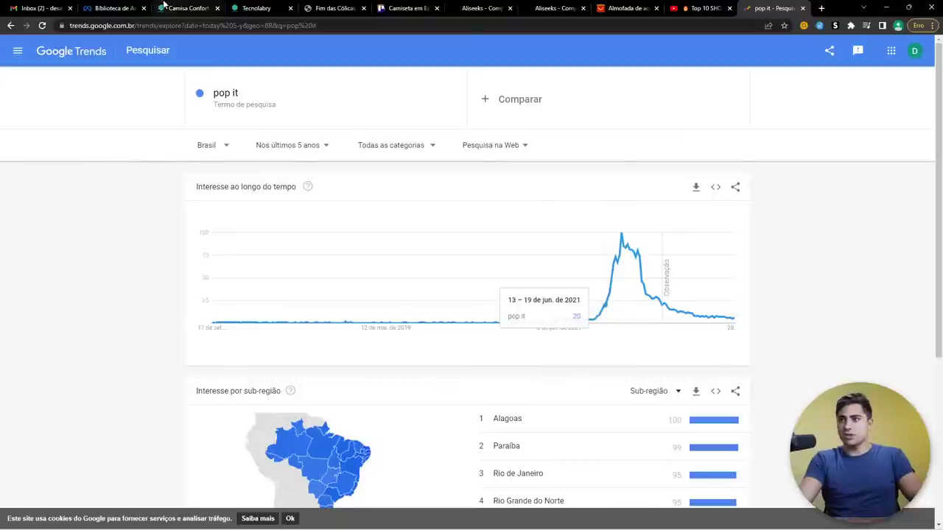
pyautogui.click(188, 8)
pyautogui.click(609, 171)
pyautogui.moveTo(608, 171); pyautogui.dragTo(690, 133)
pyautogui.click(400, 196)
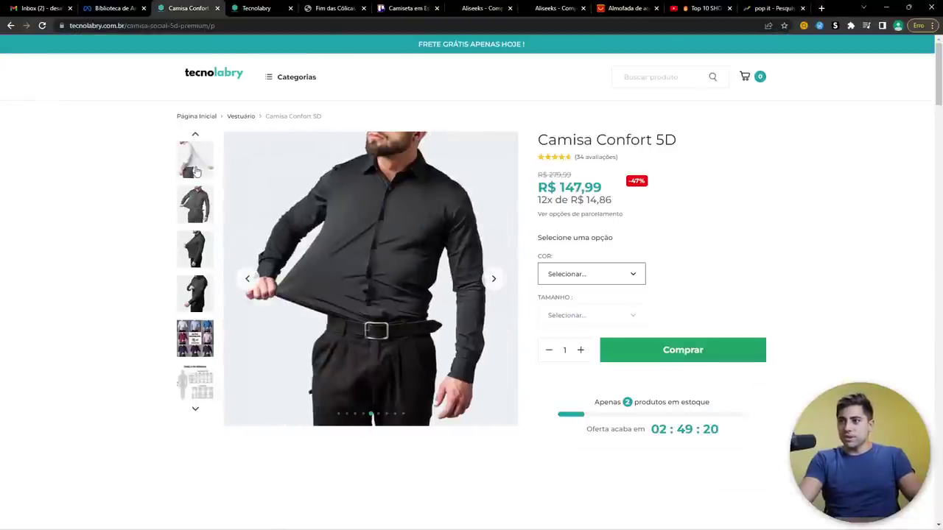
# Step: Search Google for "camiseta social" in a new tab
pyautogui.hotkey('ctrl', 't')
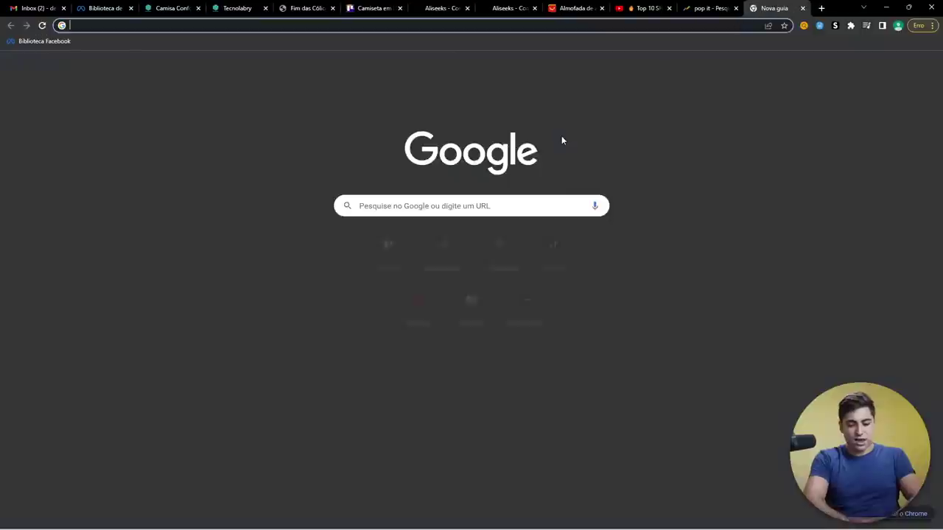
pyautogui.write('camiseta social')
pyautogui.press('Return')
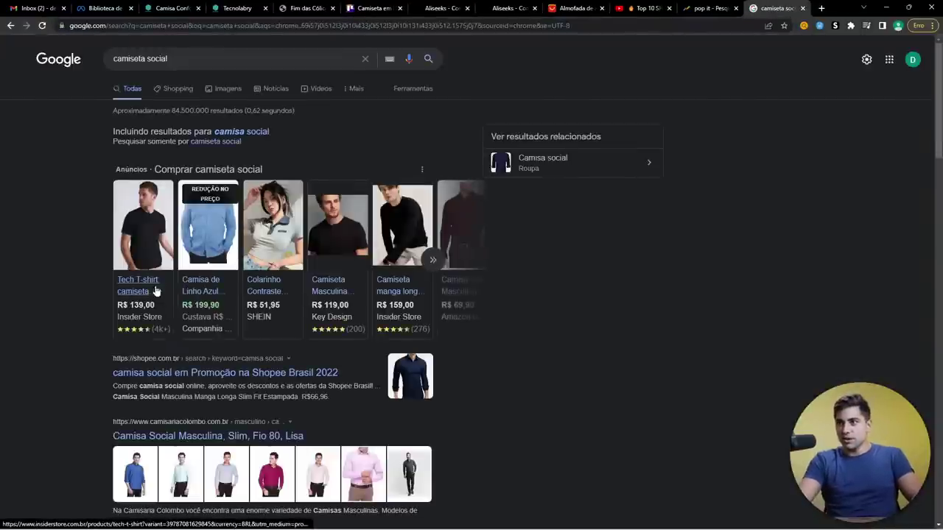
# Step: Change the Google query to "camisa social" and run the search again
pyautogui.click(137, 61)
pyautogui.doubleClick(137, 60)
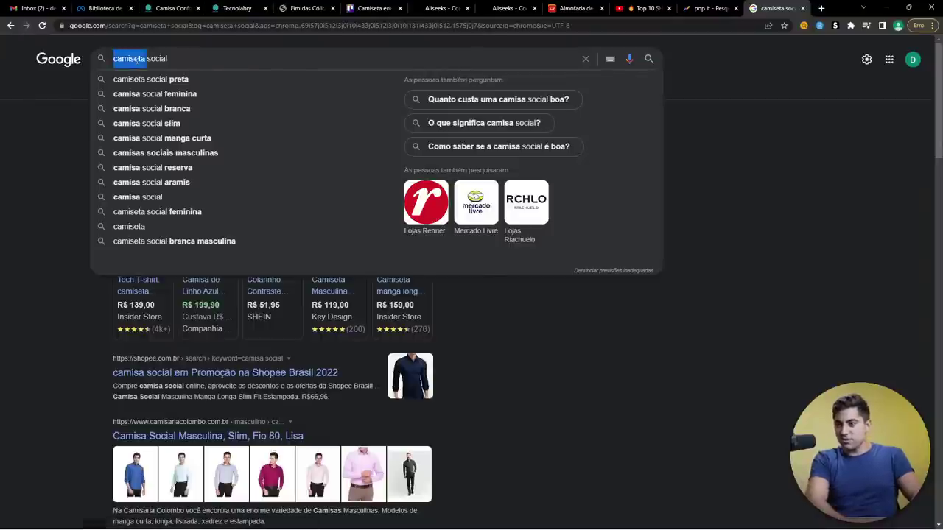
pyautogui.write('camisa')
pyautogui.press('Return')
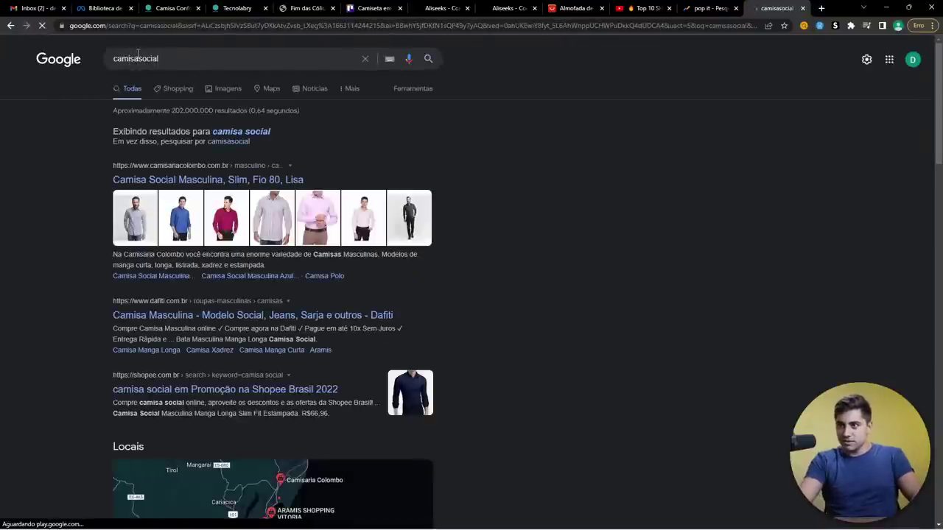
pyautogui.click(136, 58)
pyautogui.press('Return')
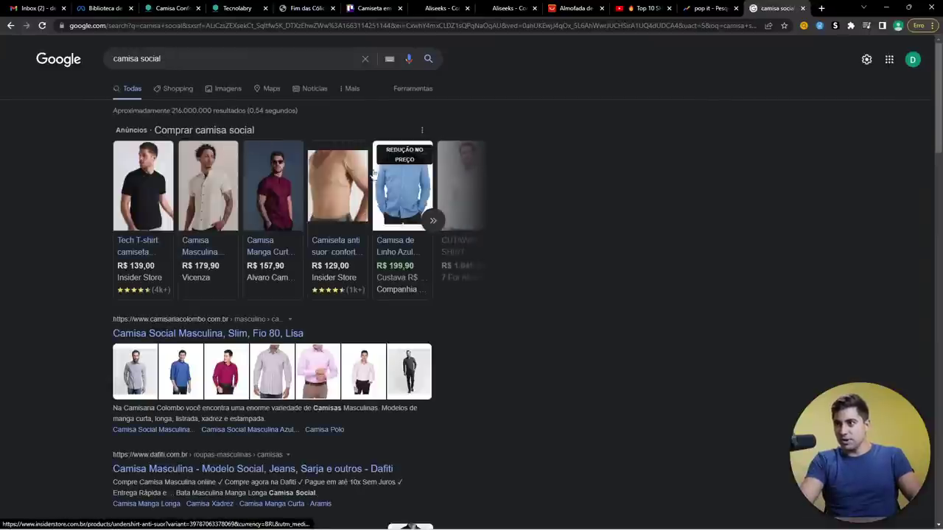
# Step: View the blue linen shirt page from Companhia Brasileira de Linho, close it and return to the product ads
pyautogui.click(417, 241)
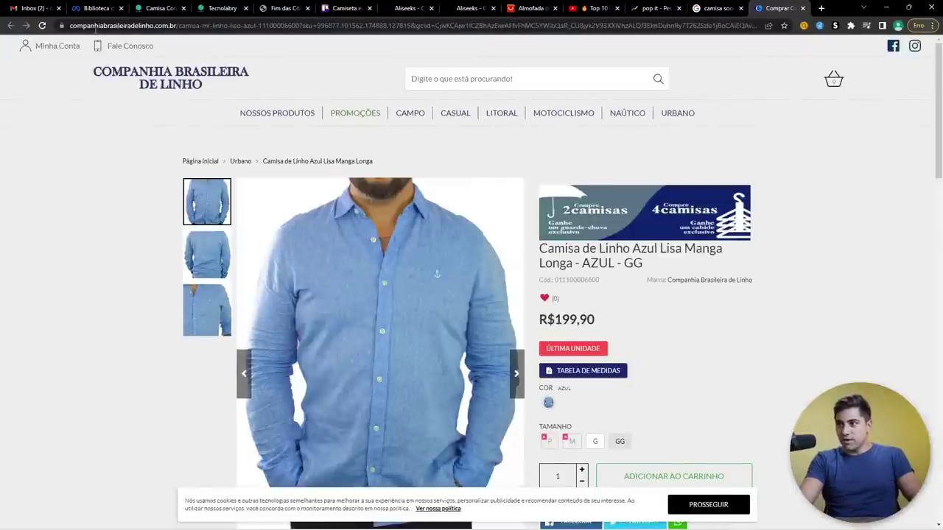
pyautogui.click(803, 8)
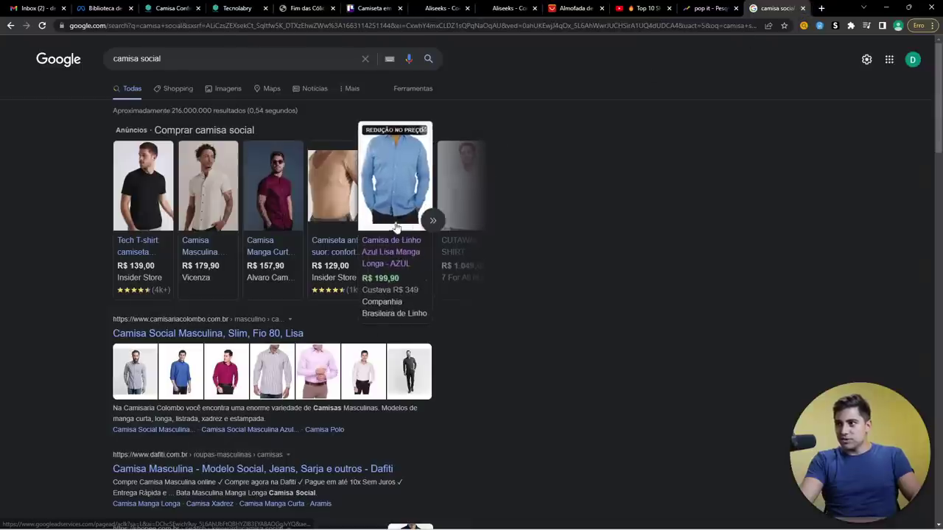
pyautogui.moveTo(402, 221)
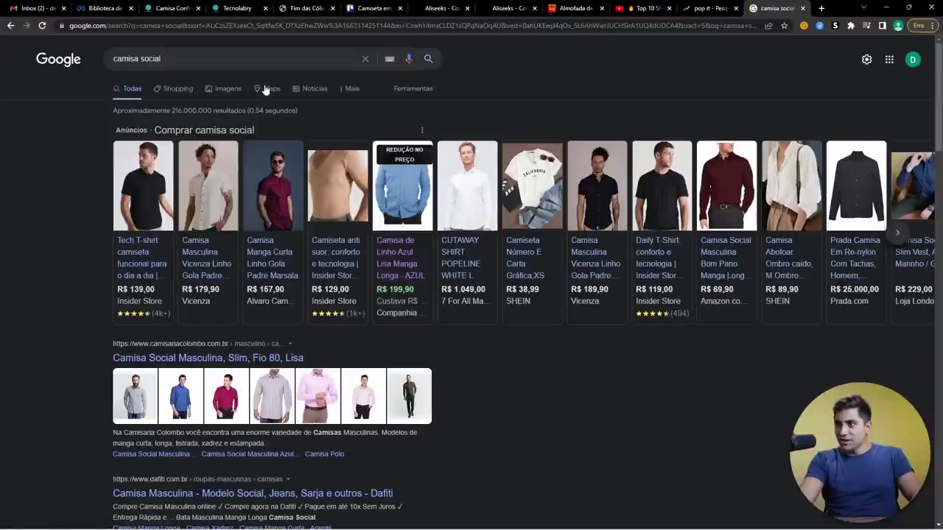
# Step: Open the Prada Re-nylon shirt ad in a separate tab and return to the "camisa social" results
pyautogui.keyDown('ctrl'); pyautogui.click(842, 270); pyautogui.keyUp('ctrl')
pyautogui.click(778, 8)
pyautogui.click(717, 8)
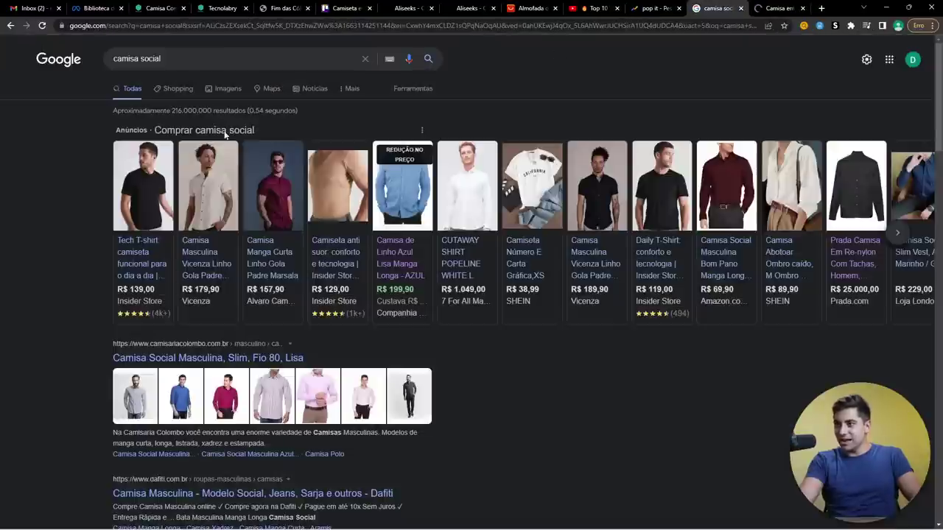
# Step: Browse the Google Shopping results for "camisa social", comparing shirt photos and prices across stores
pyautogui.click(179, 89)
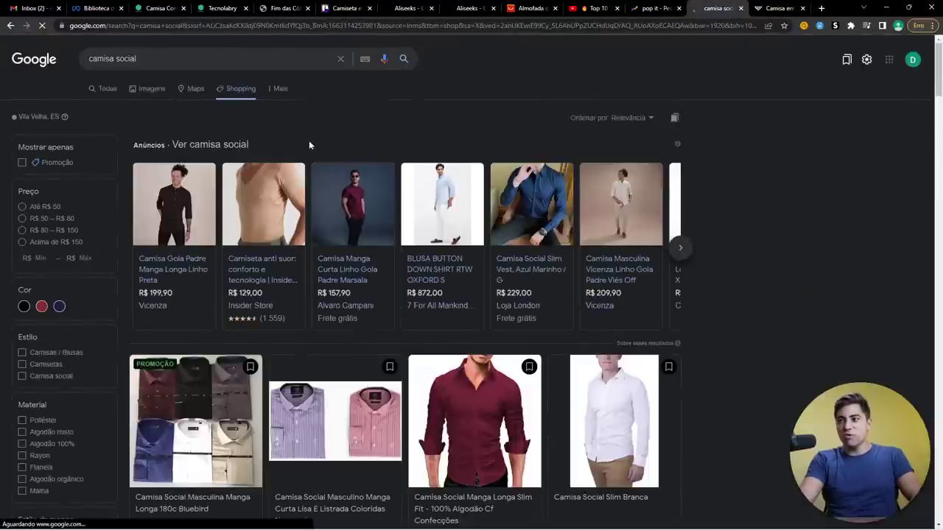
pyautogui.scroll(-3, 317, 221)
pyautogui.scroll(-5, 273, 383)
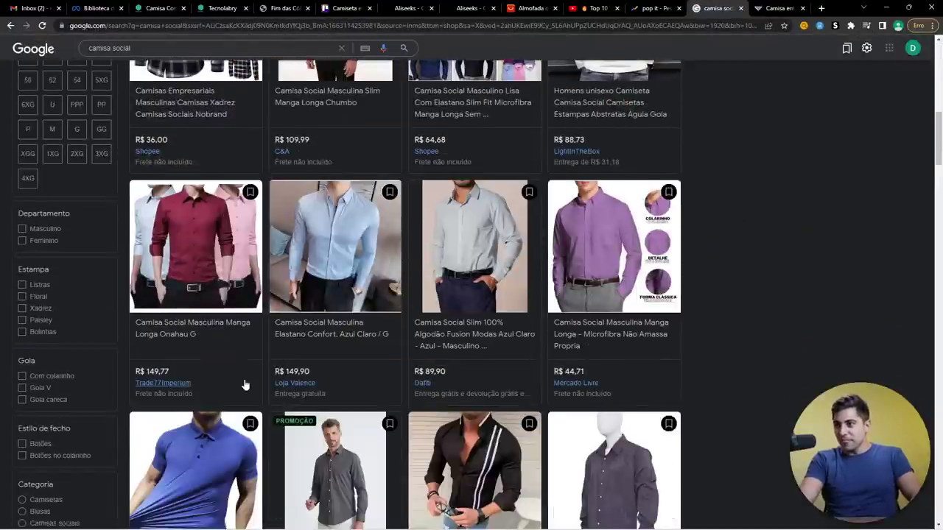
pyautogui.scroll(-2, 335, 339)
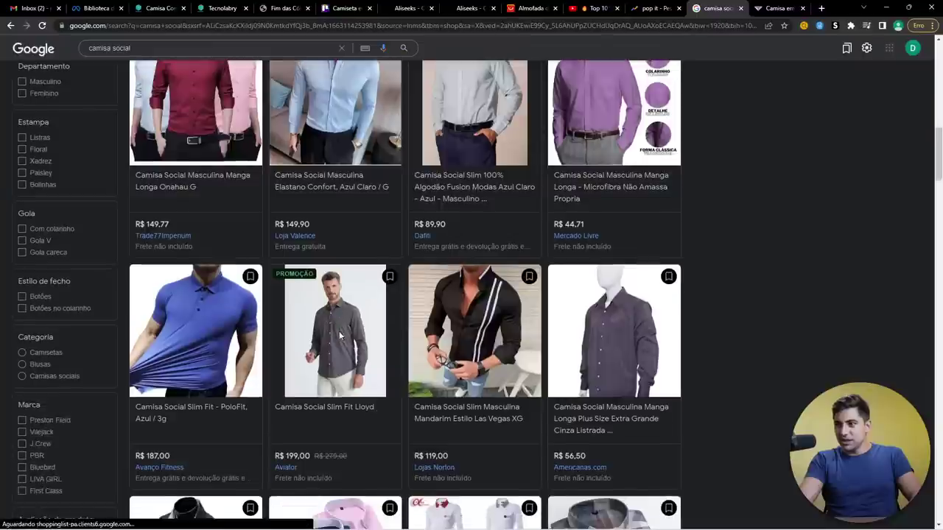
pyautogui.scroll(-1, 346, 243)
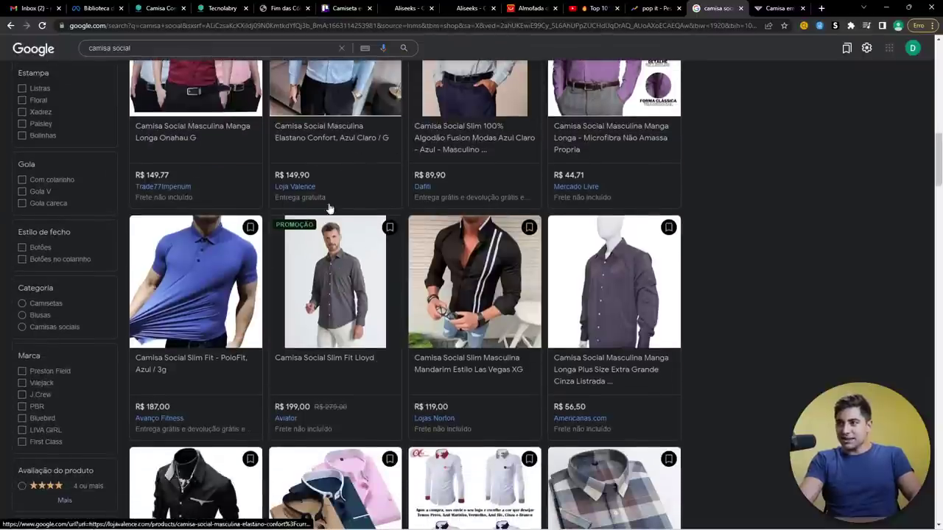
pyautogui.scroll(-4, 346, 258)
pyautogui.scroll(-6, 381, 393)
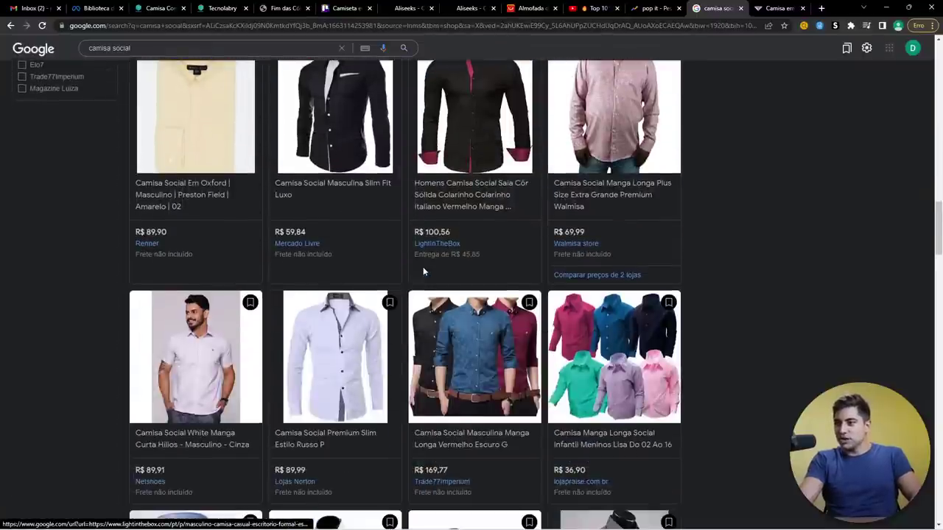
pyautogui.scroll(-15, 423, 272)
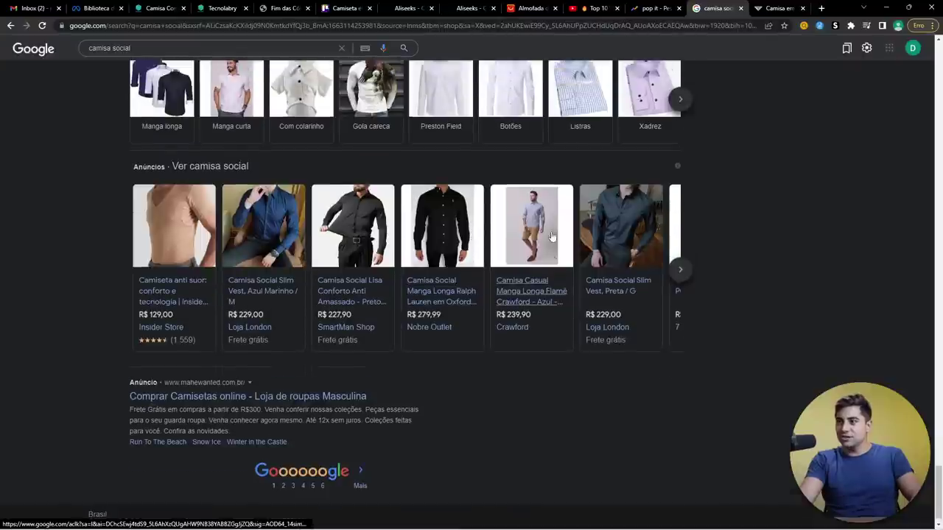
pyautogui.scroll(10, 552, 236)
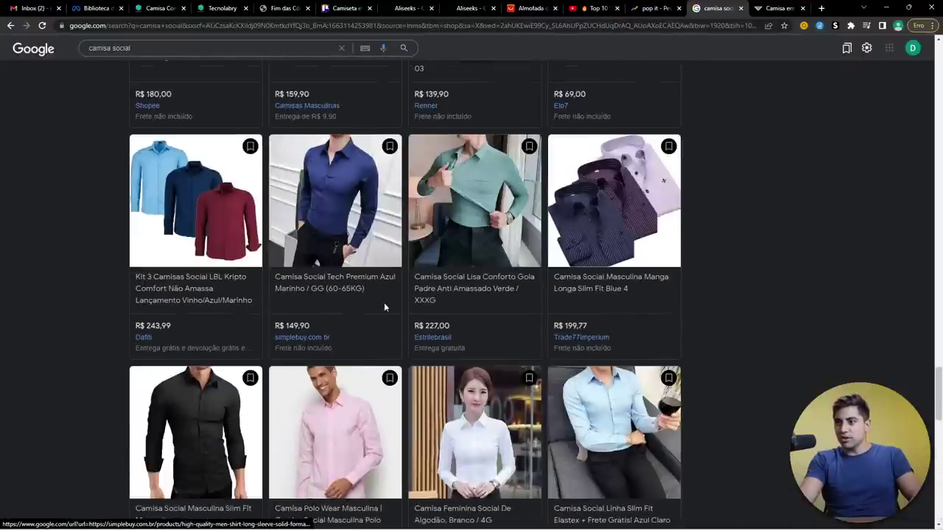
pyautogui.scroll(5, 384, 306)
pyautogui.scroll(-3, 385, 302)
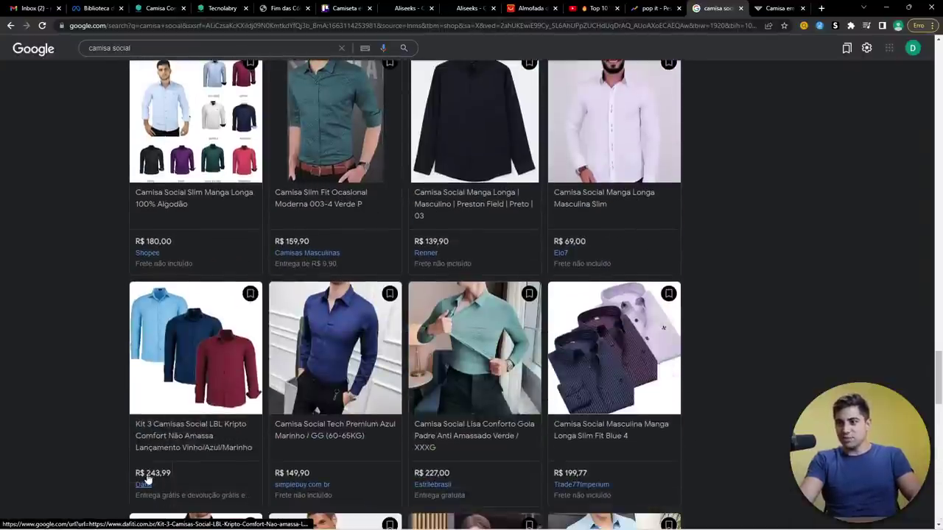
# Step: Close the shopping results, accept the Prada site's cookie notice, and examine the "Camisa em Re-Nylon com tachas" price, photos and description
pyautogui.click(740, 8)
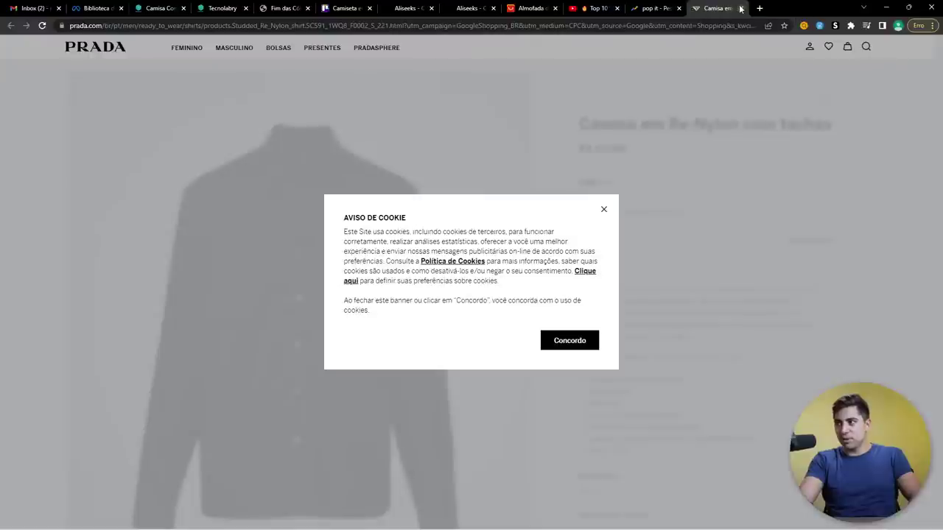
pyautogui.click(570, 340)
pyautogui.doubleClick(625, 148)
pyautogui.scroll(-10, 280, 369)
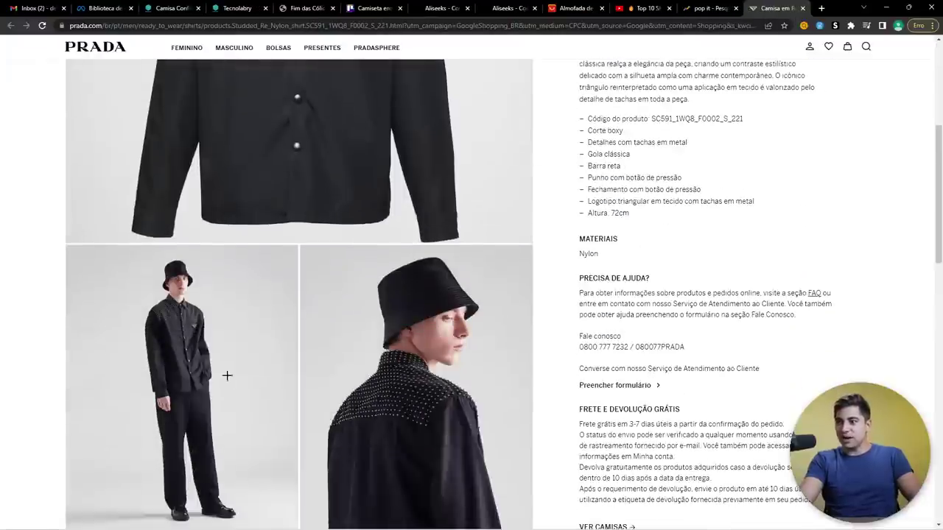
pyautogui.scroll(-7, 337, 362)
pyautogui.scroll(5, 341, 362)
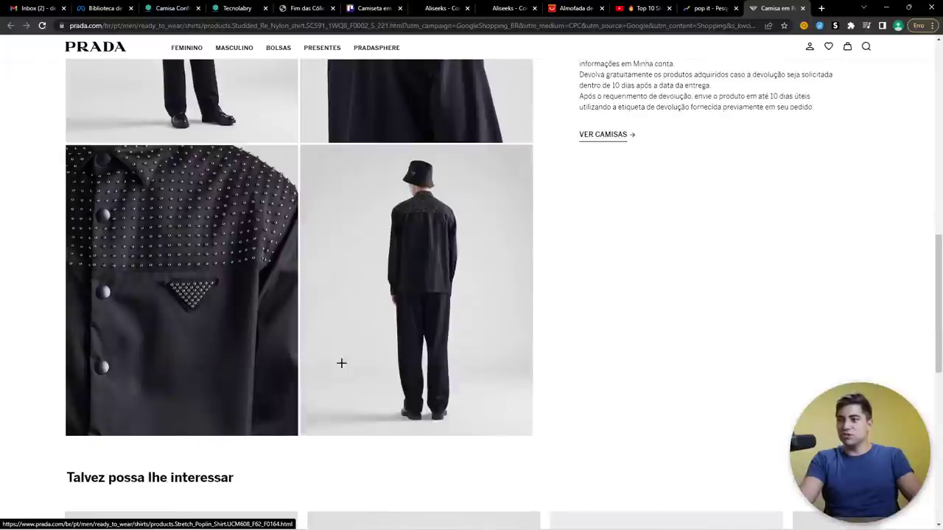
pyautogui.scroll(10, 351, 357)
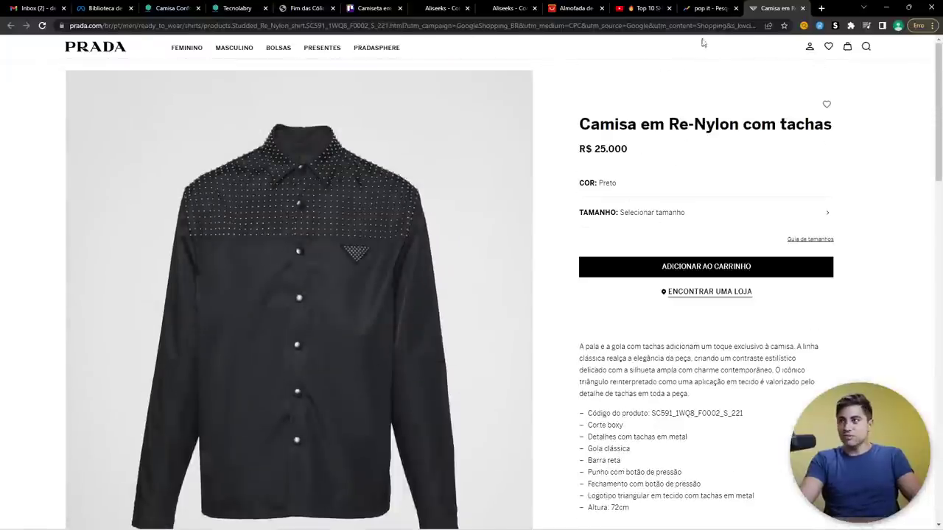
# Step: Close the Prada shirt page and switch past the YouTube video to the "pop it" Google Trends page
pyautogui.click(803, 8)
pyautogui.click(718, 8)
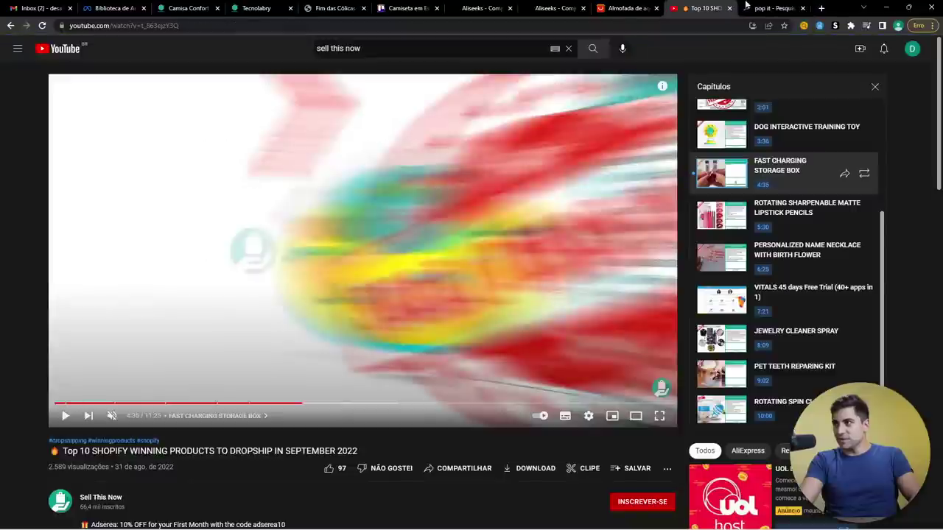
pyautogui.click(756, 7)
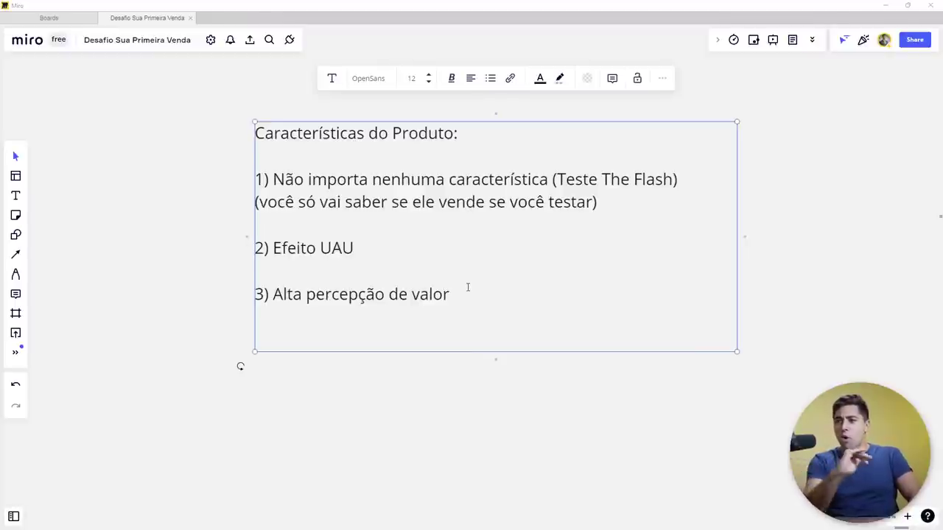
# Step: Return to the Miro board and add the item "4) Economias (dinheiro, tempo, energia)" to the product characteristics list
pyautogui.click(468, 287)
pyautogui.press('Return')
pyautogui.press('Return')
pyautogui.write('4)')
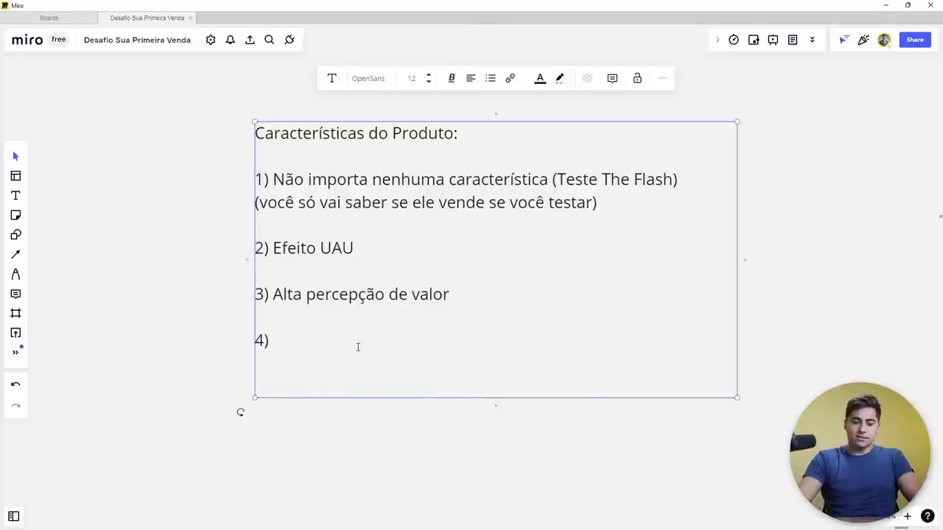
pyautogui.write(' Economias (')
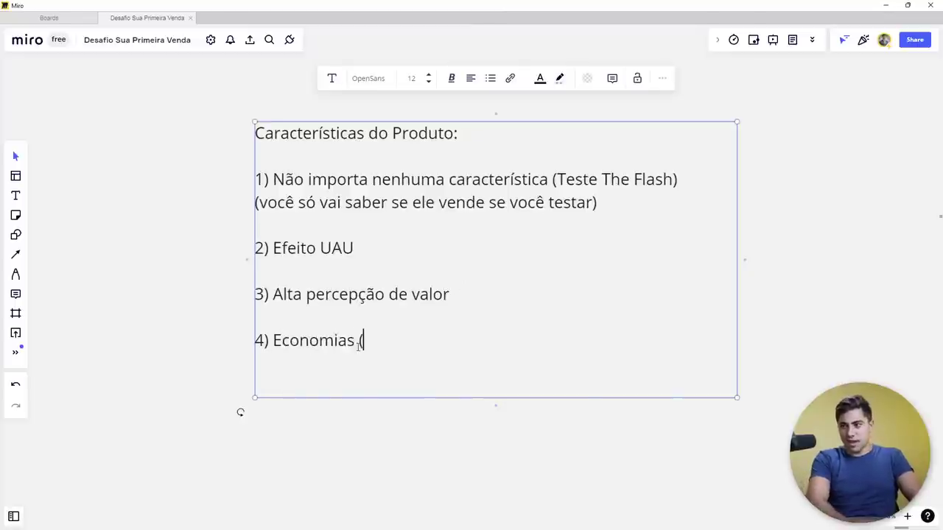
pyautogui.write('dinheiro')
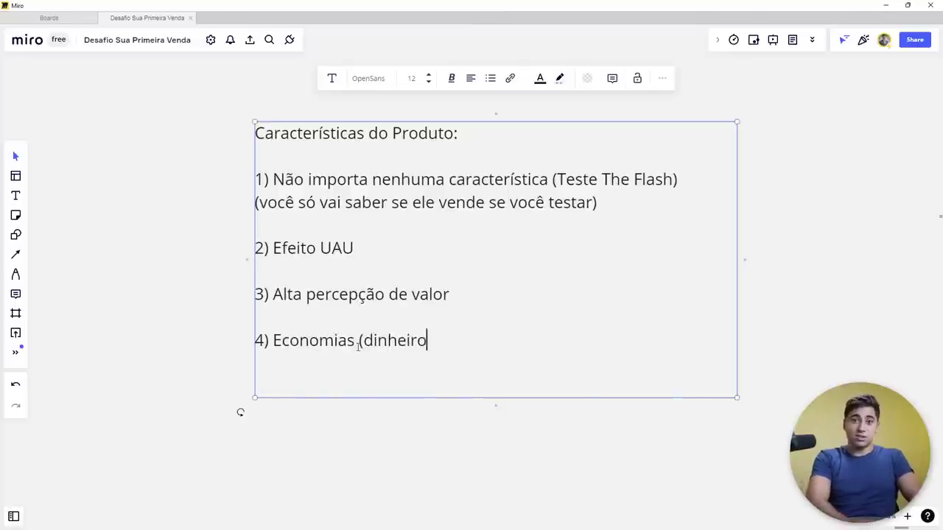
pyautogui.write(', tempo, ener')
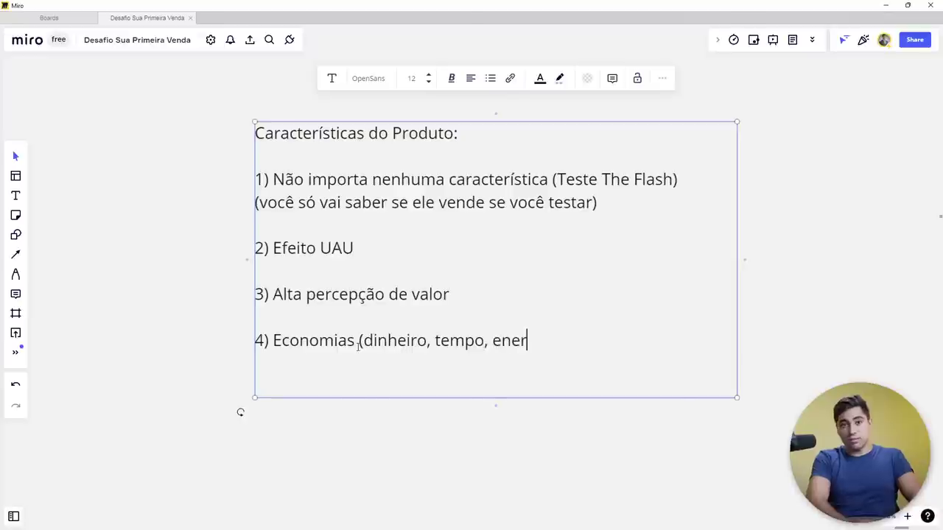
pyautogui.write('gia,')
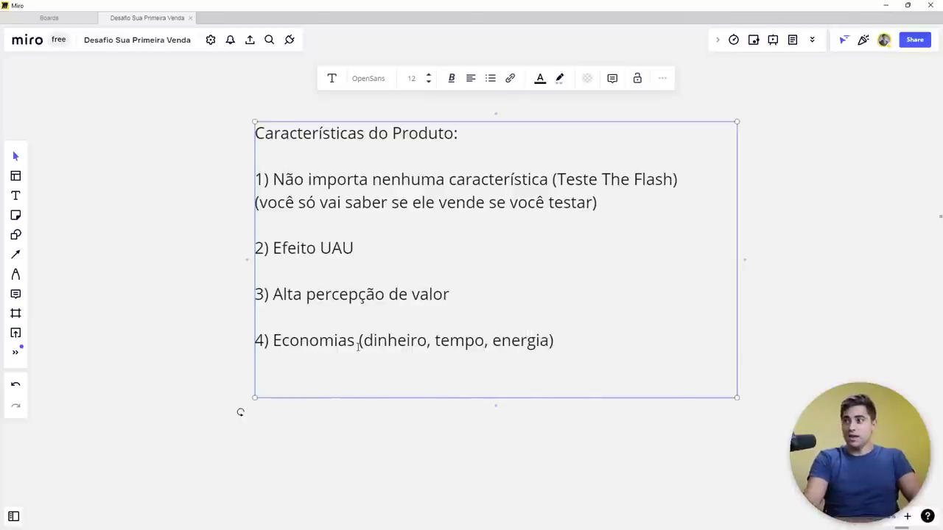
# Step: Start a fifth numbered line with "5)" and highlight the words dinheiro, tempo and energia in item 4
pyautogui.press('Return')
pyautogui.press('Return')
pyautogui.write('5)')
pyautogui.moveTo(366, 339); pyautogui.dragTo(417, 340)
pyautogui.click(482, 339)
pyautogui.moveTo(548, 340); pyautogui.dragTo(554, 339)
pyautogui.tripleClick(503, 339)
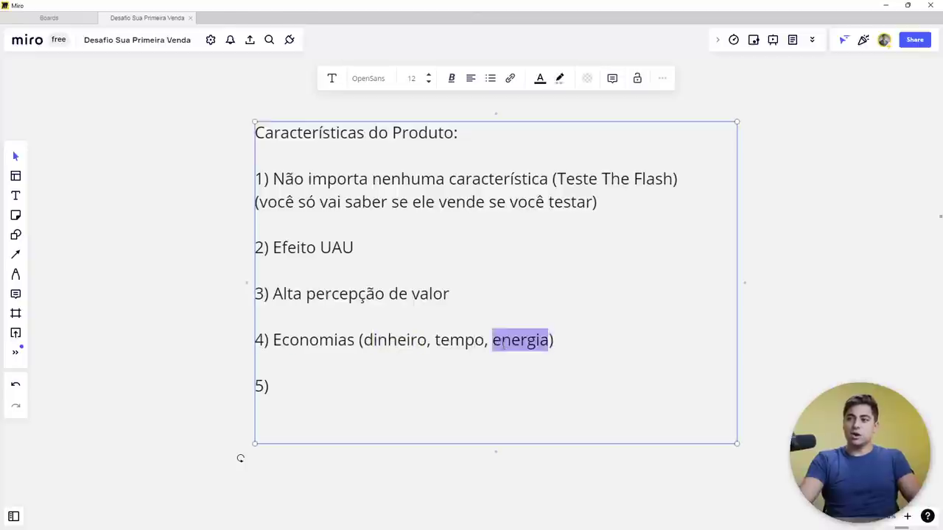
pyautogui.click(463, 340)
# Step: Complete item 5 of the product characteristics list with the text "Facilita o dia dia"
pyautogui.click(273, 383)
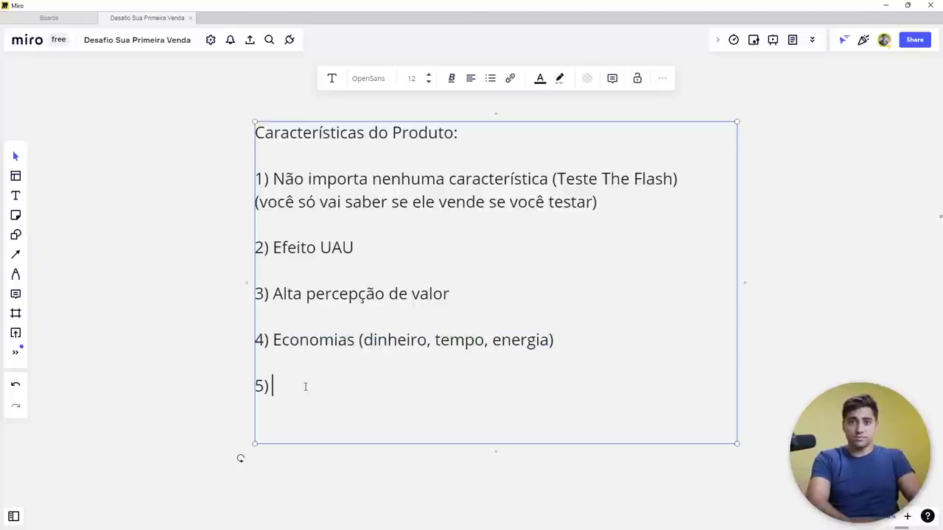
pyautogui.write('Facili')
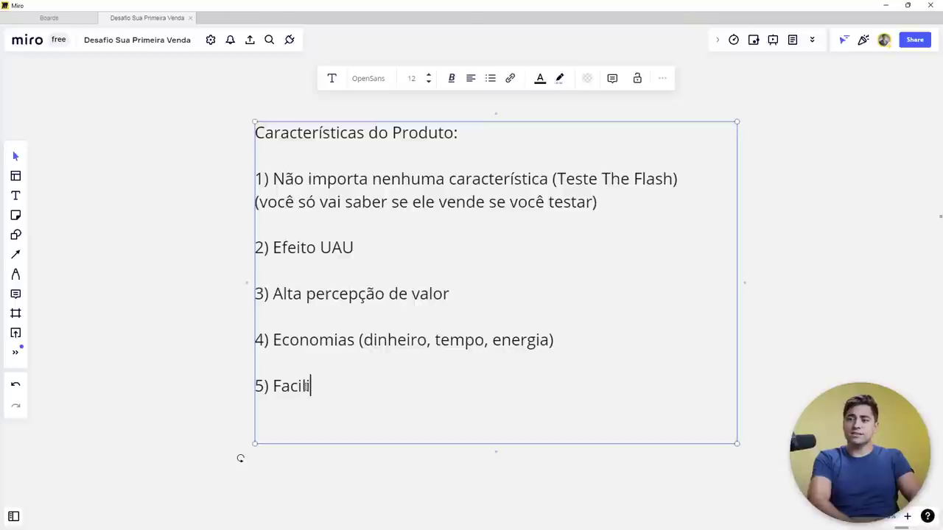
pyautogui.write('ta o dia ddi')
pyautogui.press('BackSpace')
pyautogui.press('BackSpace')
pyautogui.write('ia (')
# Step: Add the item "6) Nicho de Paixão" below item 5 of the list
pyautogui.press('Return')
pyautogui.press('Return')
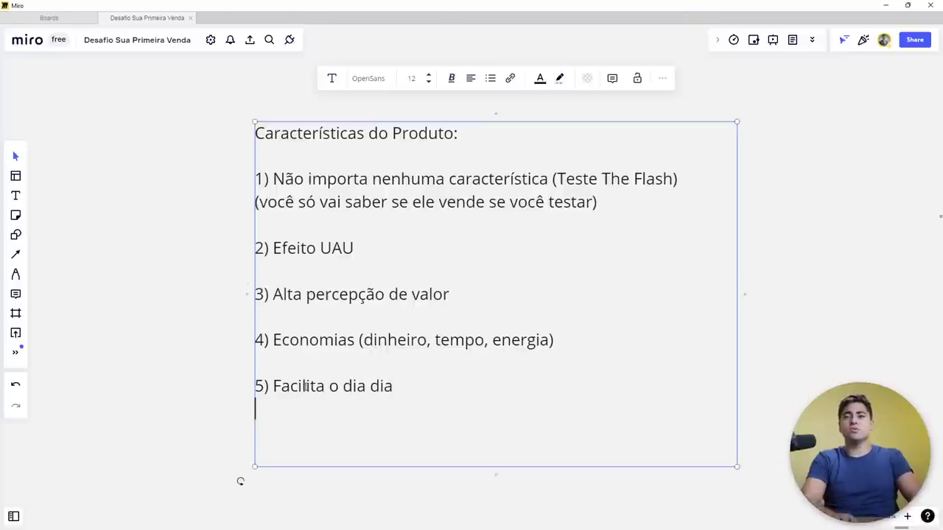
pyautogui.write('6)')
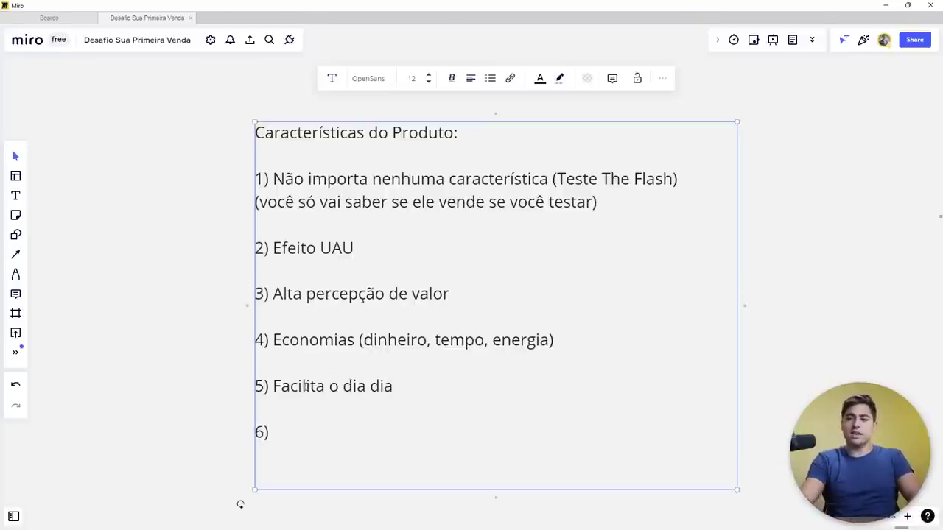
pyautogui.hscroll(1, 143, 362)
pyautogui.scroll(-3, 143, 362)
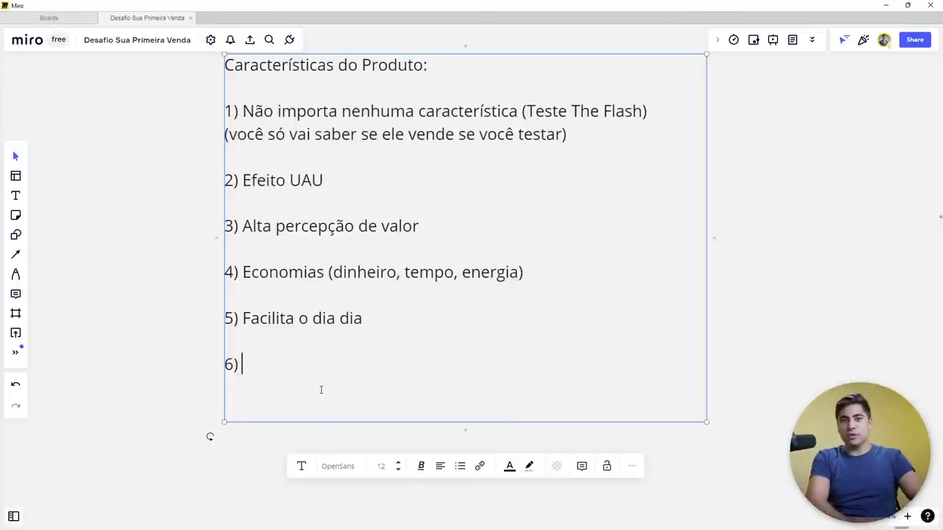
pyautogui.write('Nicho')
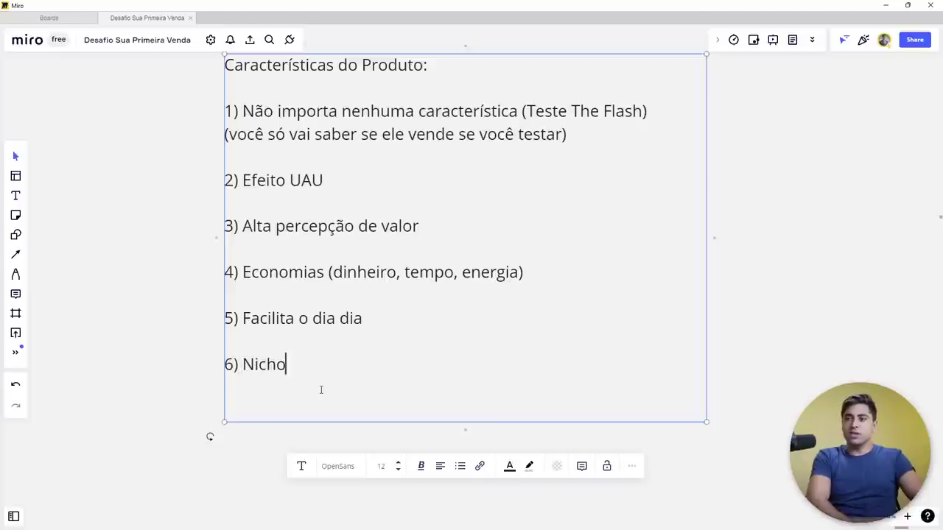
pyautogui.write(' de Paixão')
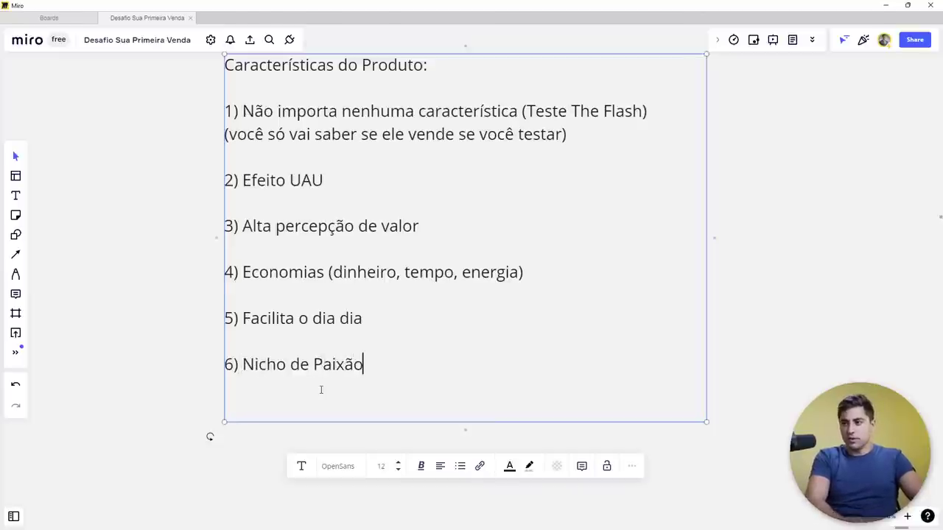
# Step: Add the item "7) Transformação Rápida" at the end of the product characteristics list
pyautogui.press('Return')
pyautogui.write('7)')
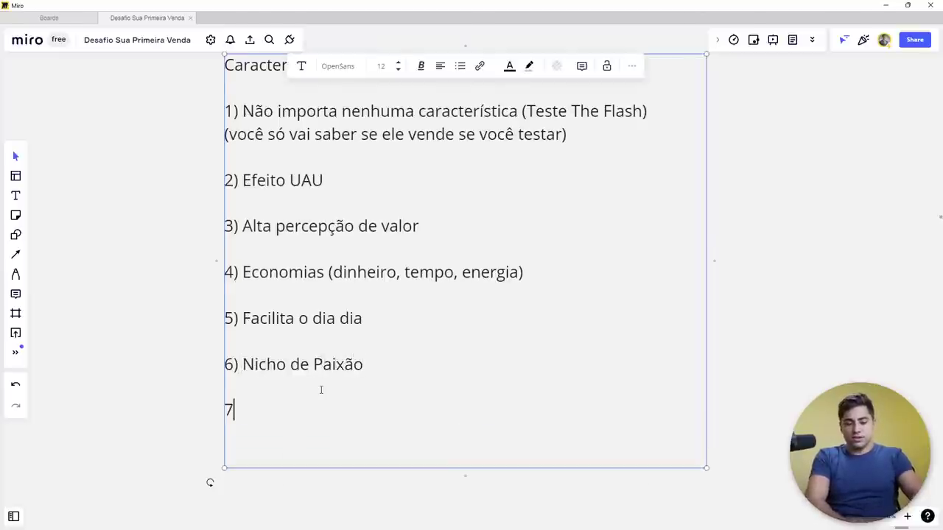
pyautogui.click(209, 285)
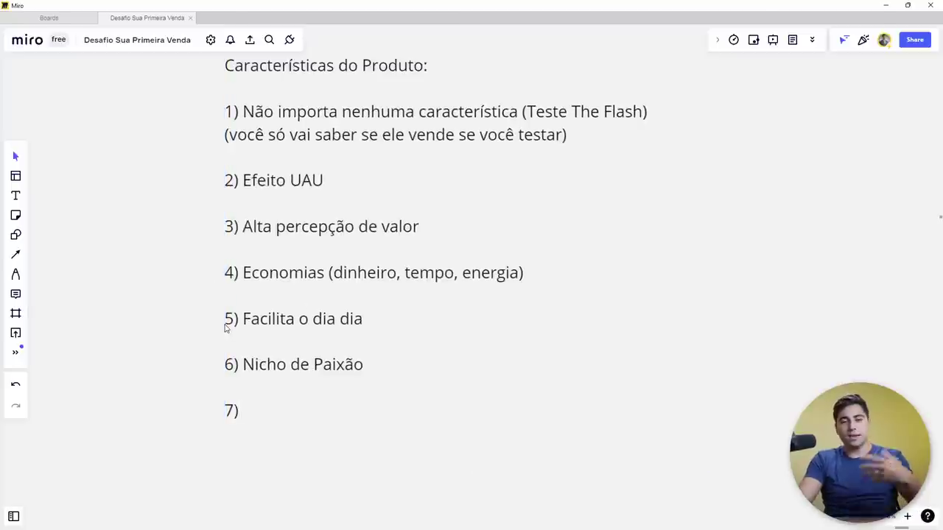
pyautogui.doubleClick(279, 402)
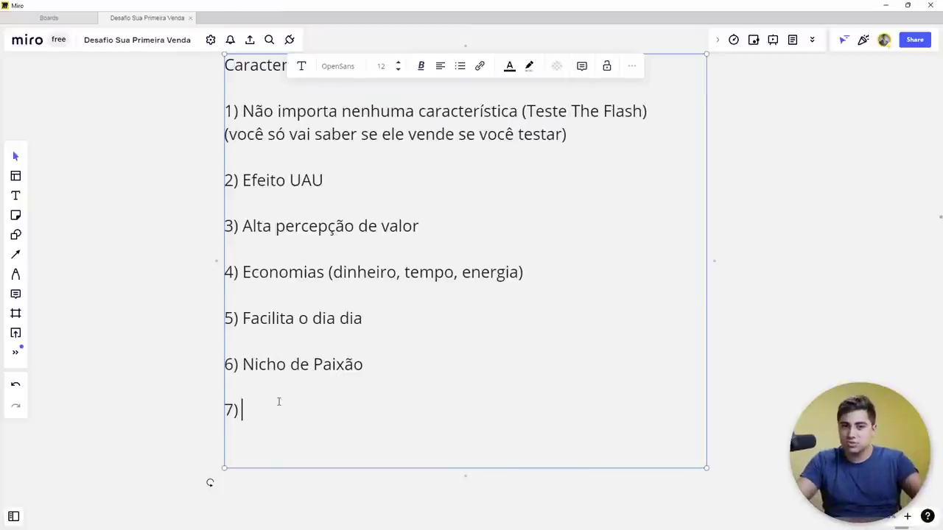
pyautogui.tripleClick(288, 366)
pyautogui.click(297, 390)
pyautogui.click(298, 405)
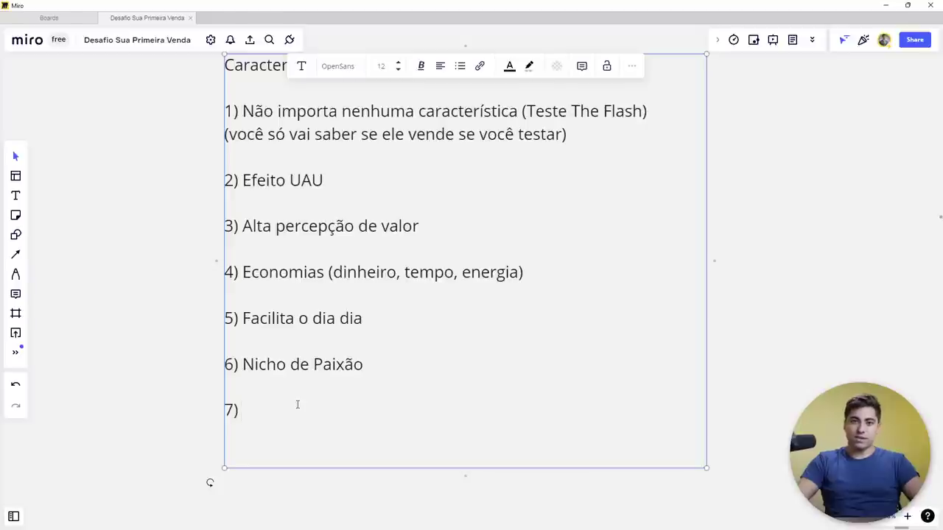
pyautogui.write('Transformação Rápida (')
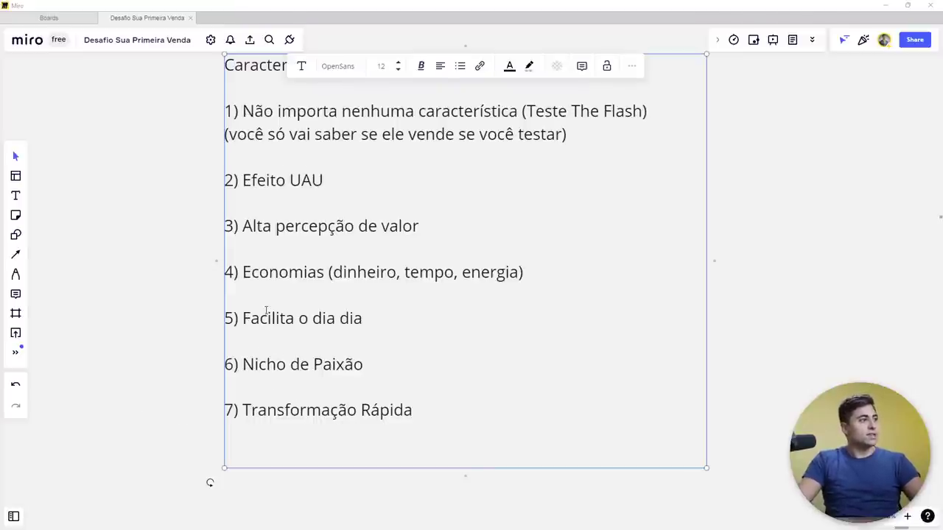
# Step: Switch to the Meta Ad Library in the browser and browse the "Frete grátis apenas hoje!" ads for example products
pyautogui.hotkey('alt', 'Tab')
pyautogui.click(111, 8)
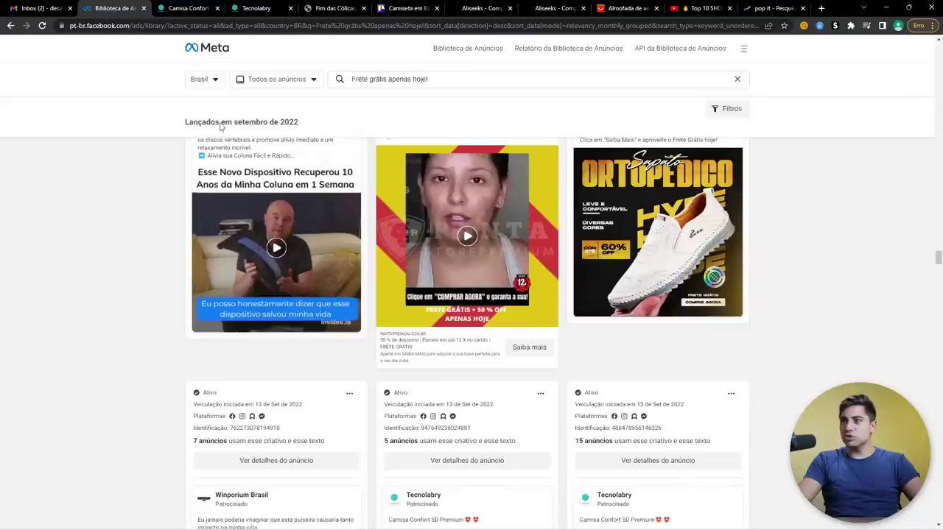
pyautogui.scroll(-20, 536, 324)
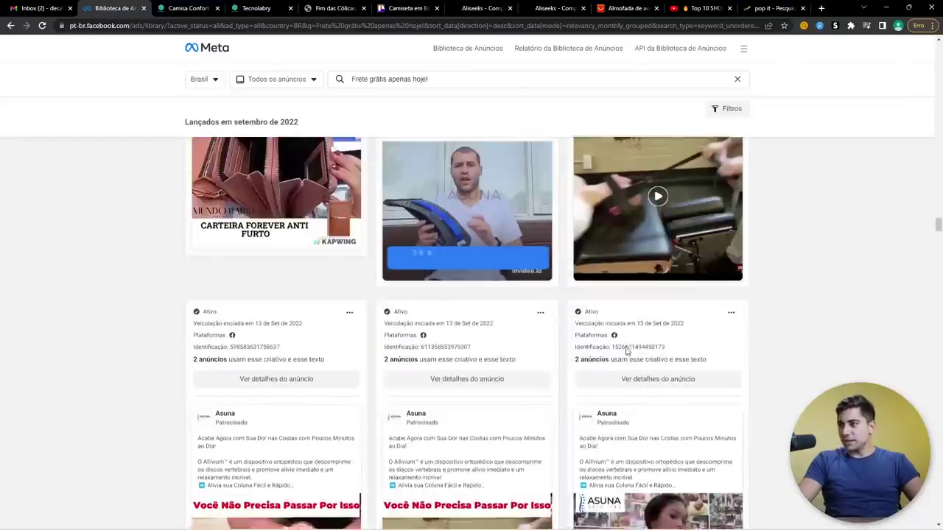
pyautogui.scroll(-10, 629, 359)
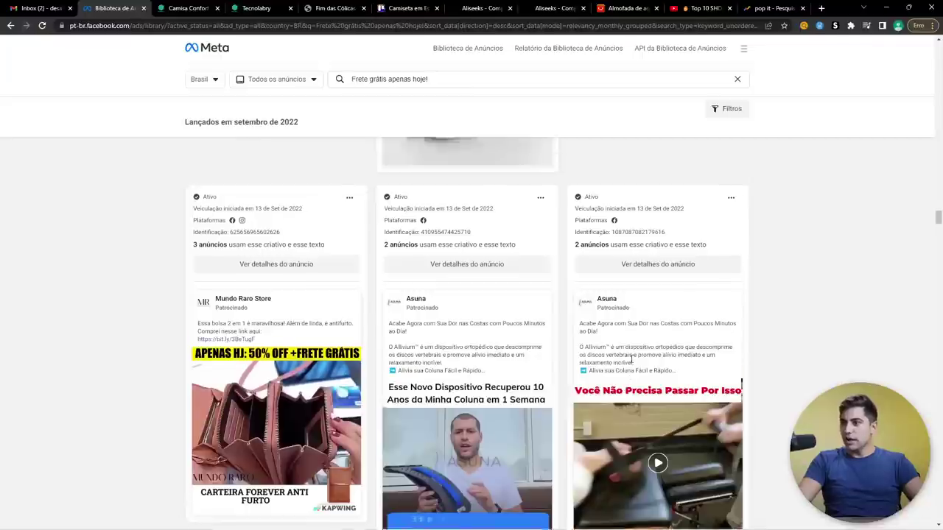
pyautogui.scroll(3, 486, 353)
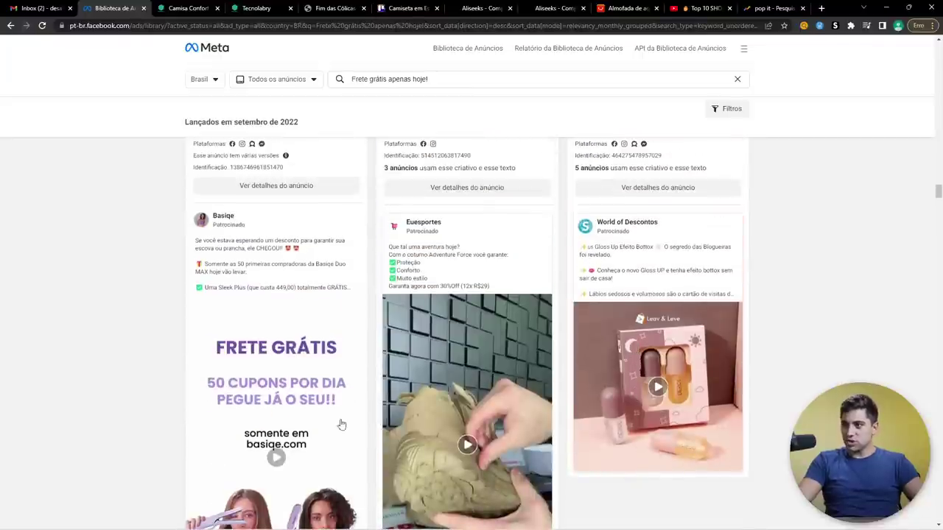
pyautogui.scroll(-5, 472, 332)
# Step: Play part of the Basiqe hair straightener video ad, skipping ahead to about 0:08, and stop it
pyautogui.click(630, 432)
pyautogui.scroll(-3, 648, 398)
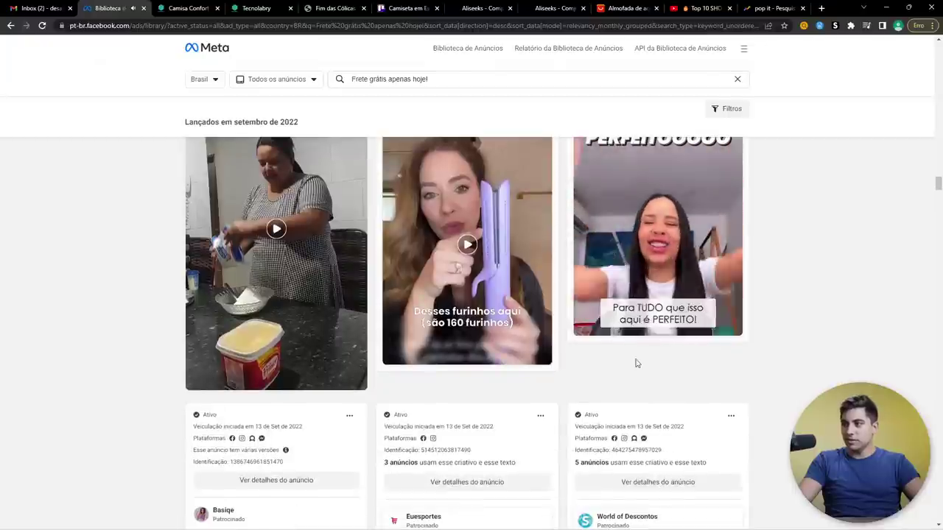
pyautogui.scroll(1, 638, 366)
pyautogui.click(610, 425)
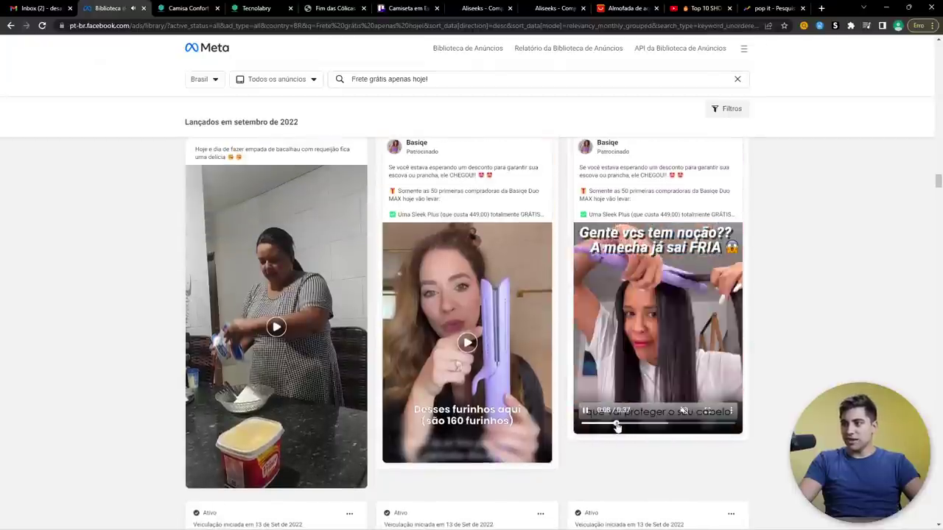
pyautogui.click(639, 351)
# Step: Browse to the Ofertas Polideia processor ad and mute the Ad Library site's sound
pyautogui.scroll(10, 639, 345)
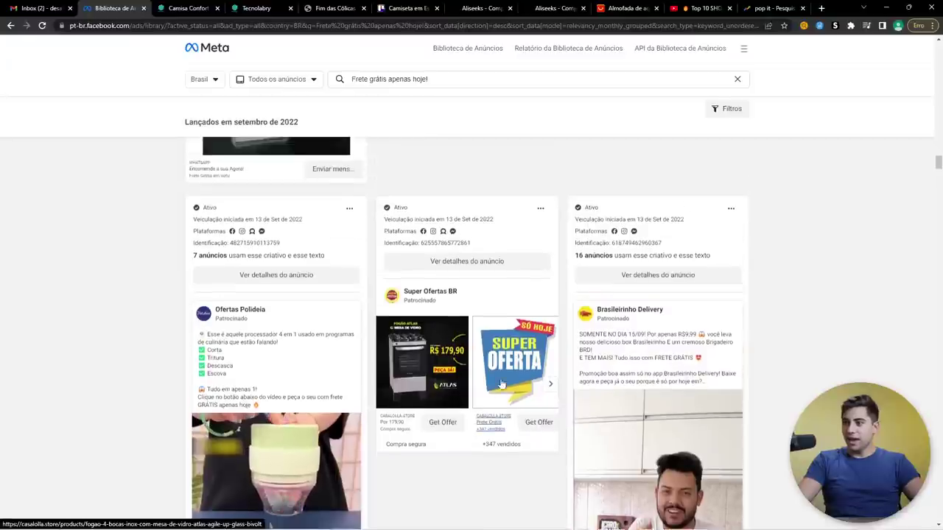
pyautogui.scroll(-3, 444, 356)
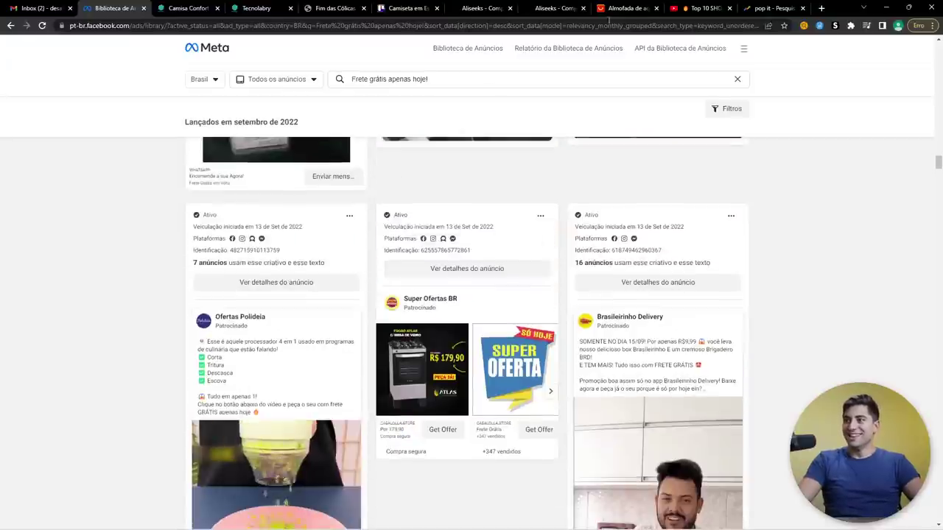
pyautogui.rightClick(96, 4)
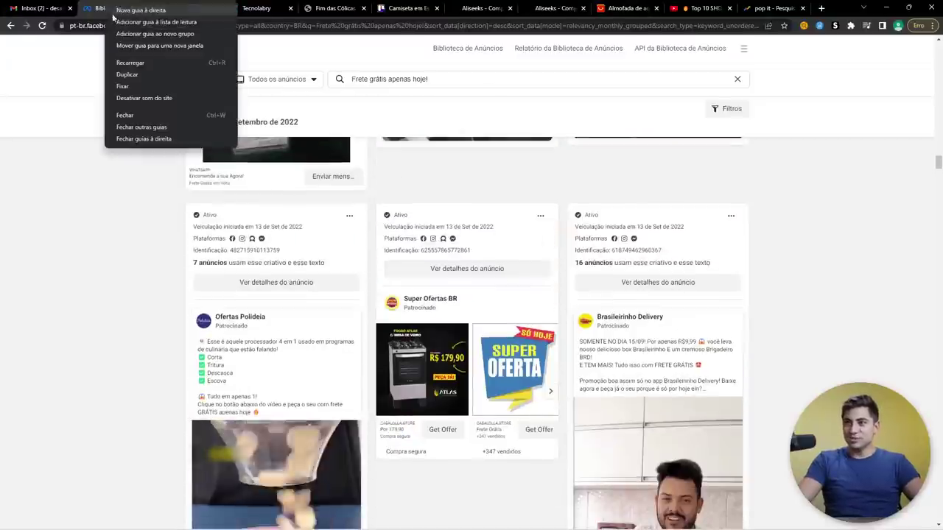
pyautogui.click(144, 101)
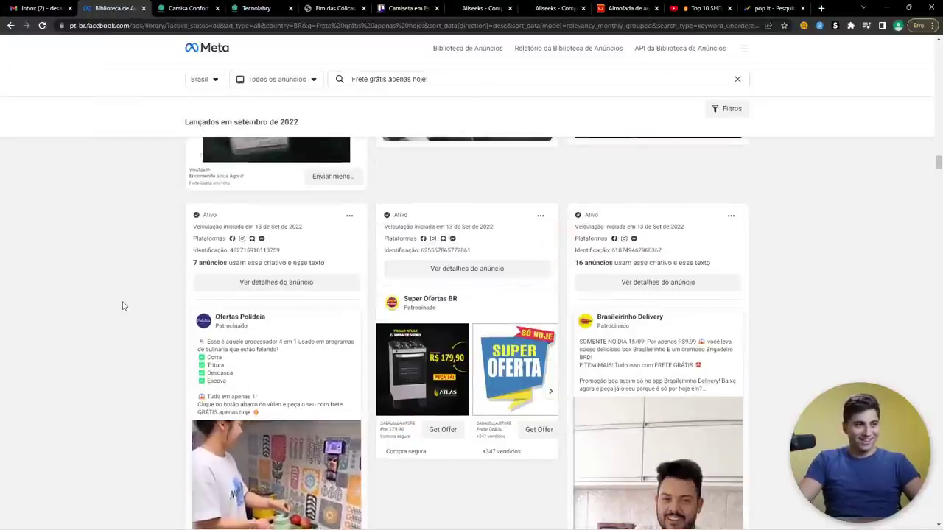
# Step: Watch the Ofertas Polideia 4-in-1 food processor video ad and pause it
pyautogui.scroll(-1, 154, 315)
pyautogui.scroll(-1, 203, 221)
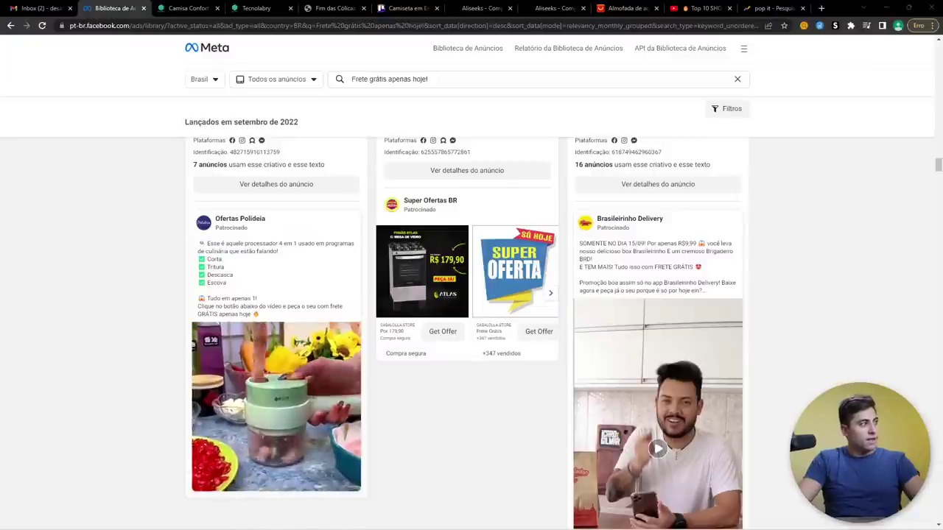
pyautogui.moveTo(242, 385)
pyautogui.click(202, 473)
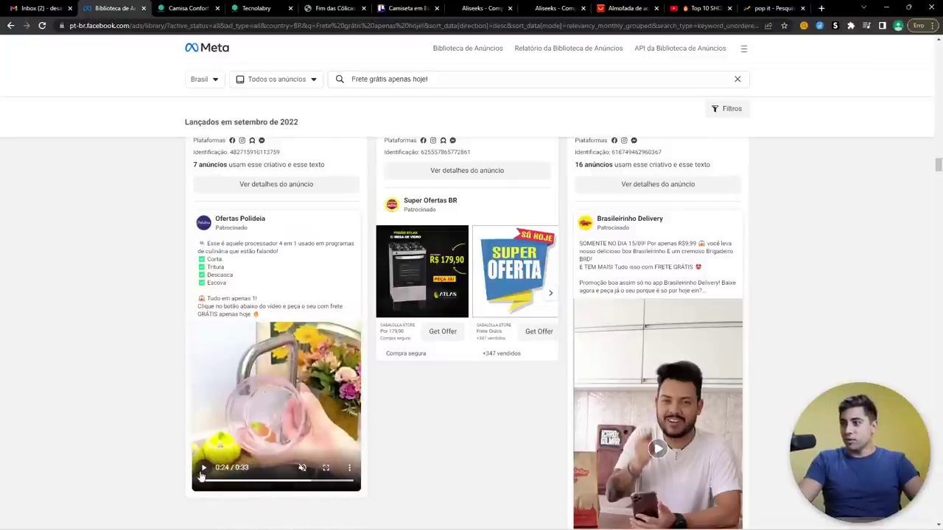
# Step: Close the AliExpress heating pad page and the duplicate Aliseeks page
pyautogui.click(554, 8)
pyautogui.click(582, 8)
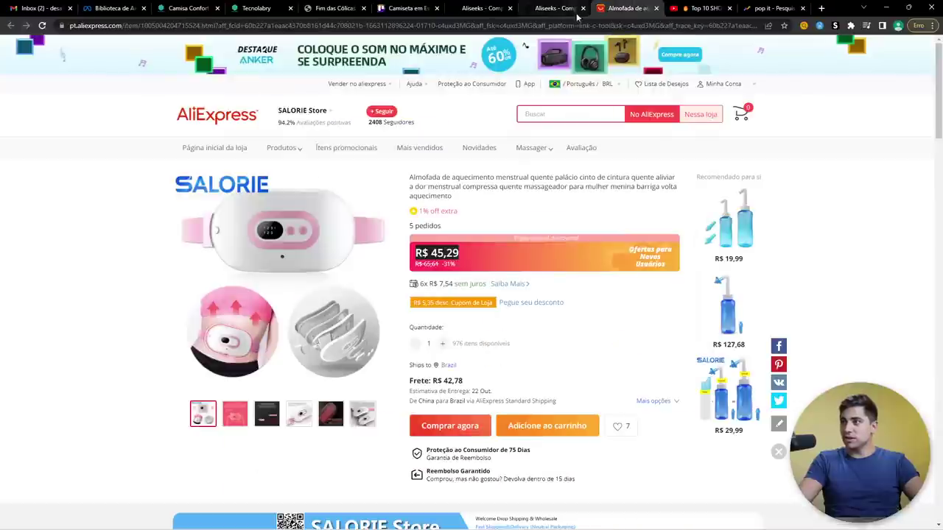
pyautogui.click(582, 8)
pyautogui.click(494, 8)
# Step: Look through the remaining open pages, including the Tecnolabry store, and return to the Meta Ad Library
pyautogui.click(560, 9)
pyautogui.click(626, 8)
pyautogui.click(258, 8)
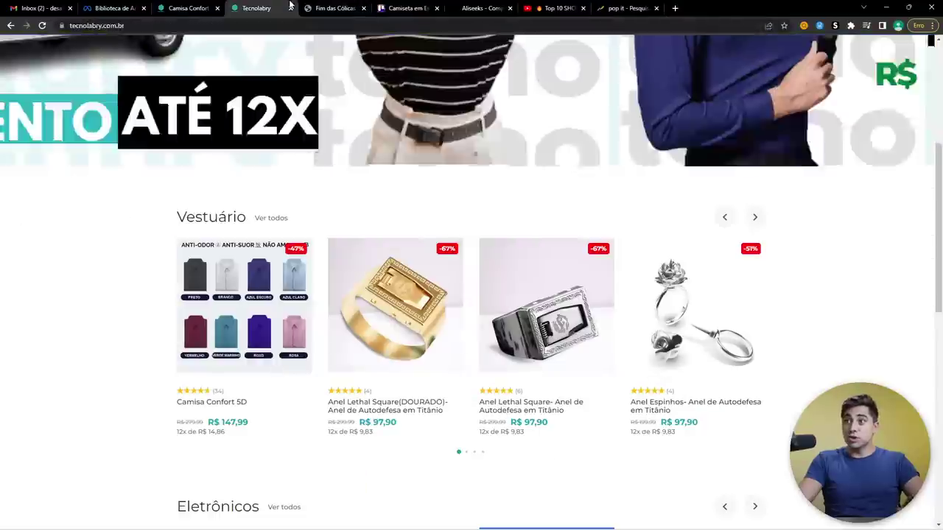
pyautogui.click(328, 8)
pyautogui.click(116, 8)
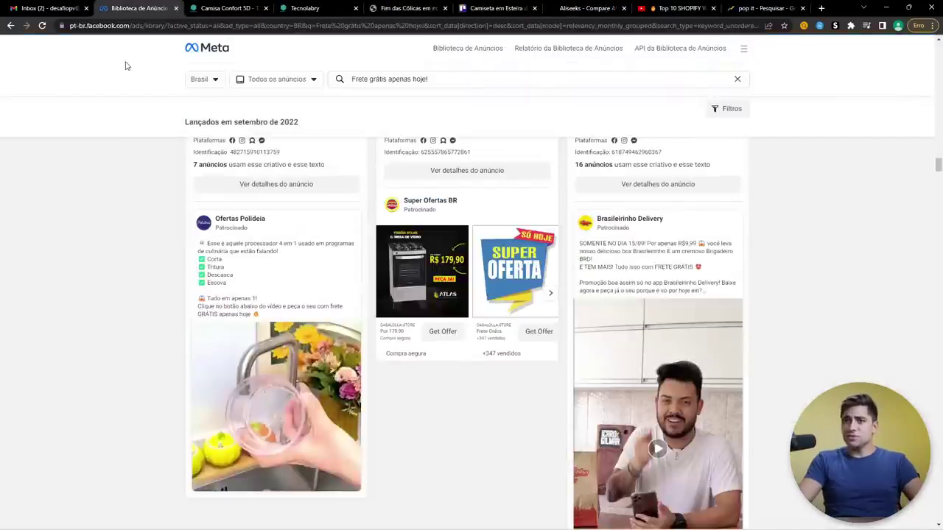
# Step: Switch to the Miro board and add list item "8) Solução de Completa", correcting the spelling of "Solução"
pyautogui.hotkey('alt', 'Tab')
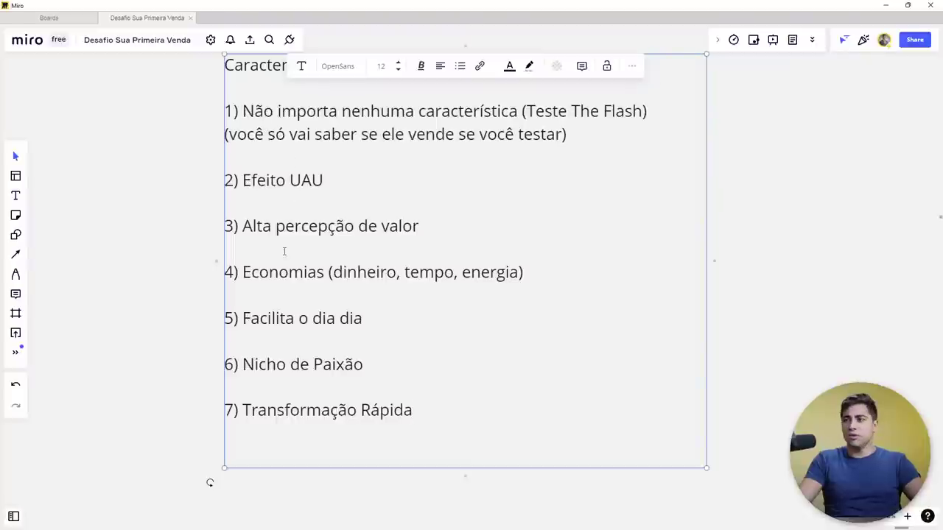
pyautogui.press('Return')
pyautogui.press('Return')
pyautogui.write('8) ')
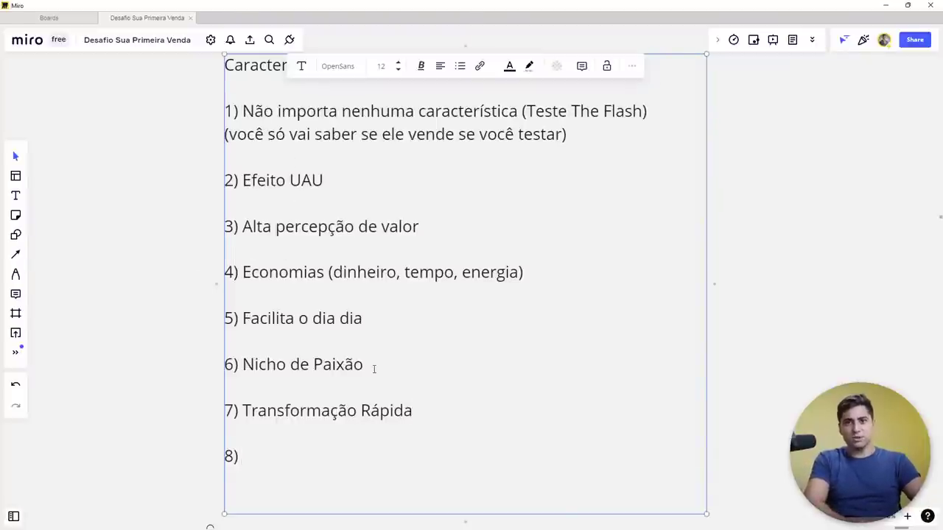
pyautogui.write('S')
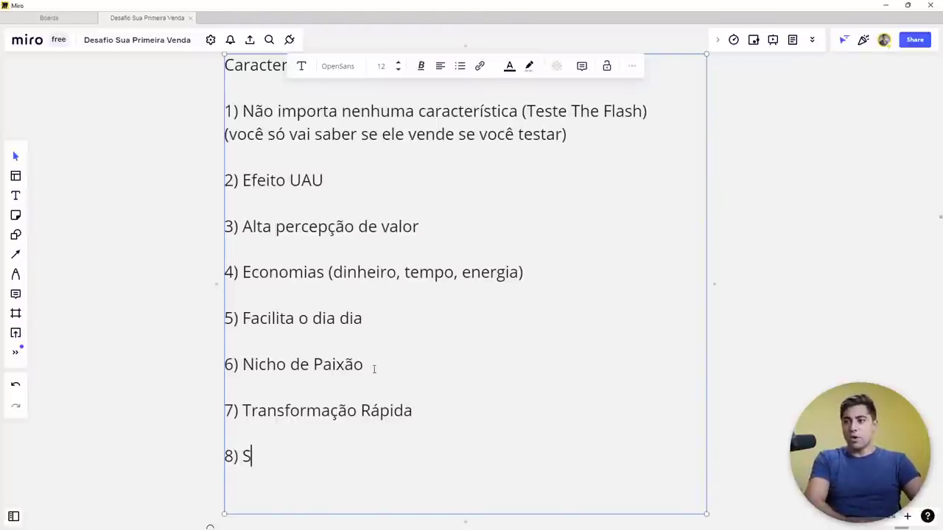
pyautogui.write('oluç')
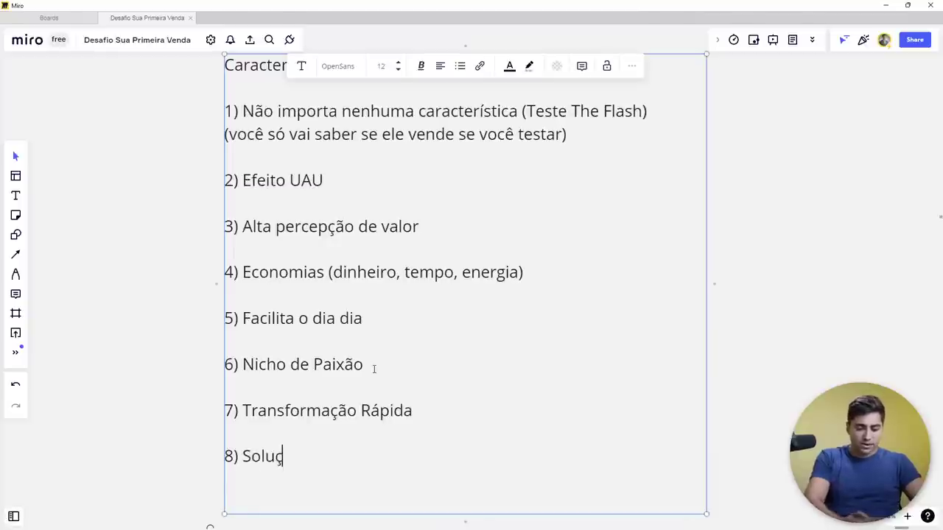
pyautogui.write('ao de Completa')
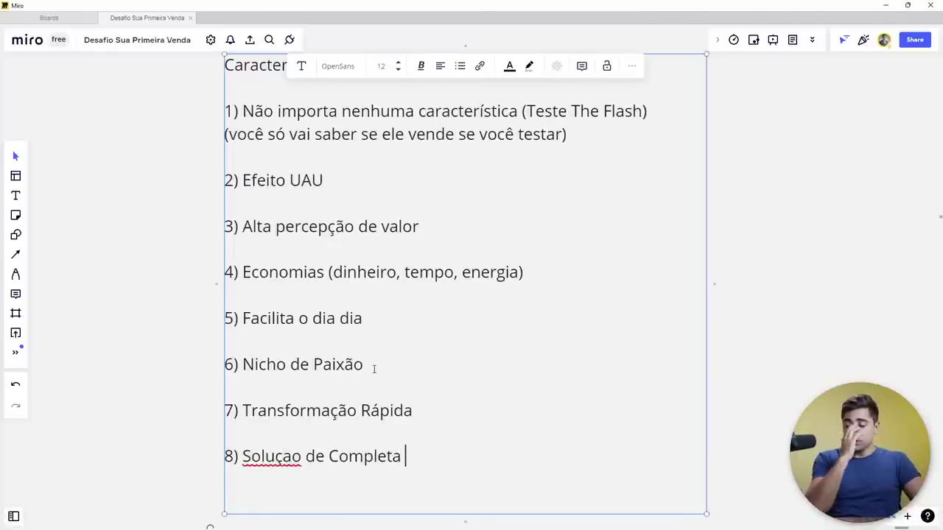
pyautogui.rightClick(285, 451)
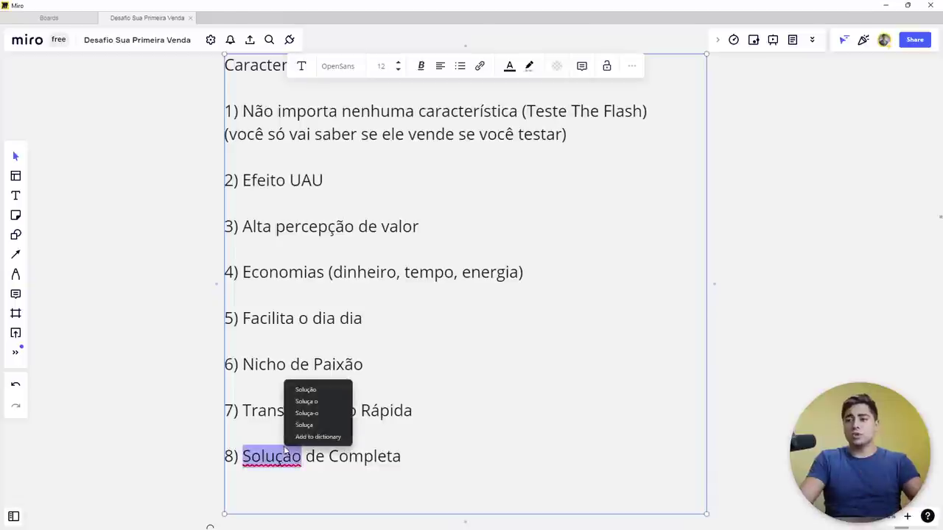
pyautogui.click(310, 390)
# Step: Append "(4 em 1)" to item 8 of the characteristics list
pyautogui.click(435, 466)
pyautogui.write('(4 em 1')
pyautogui.write(')')
pyautogui.press('Return')
pyautogui.write('()')
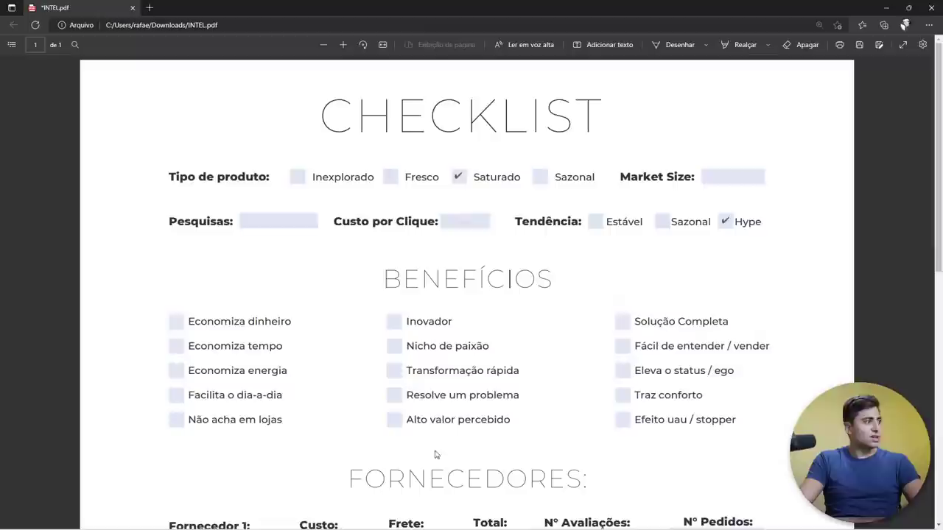
# Step: In the INTEL.pdf checklist, tick the benefits Economiza dinheiro, Economiza tempo, Economiza energia and Facilita o dia-a-dia
pyautogui.scroll(-2, 435, 452)
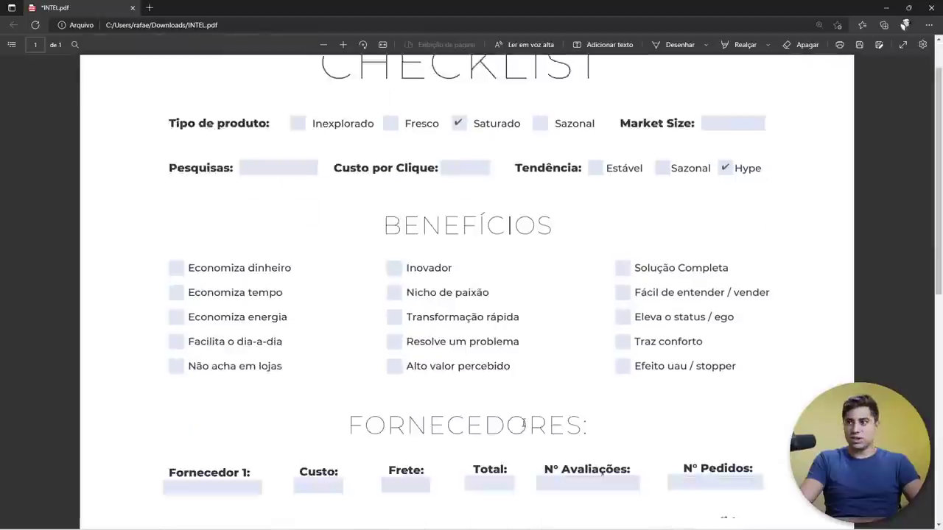
pyautogui.click(175, 249)
pyautogui.click(175, 272)
pyautogui.click(176, 296)
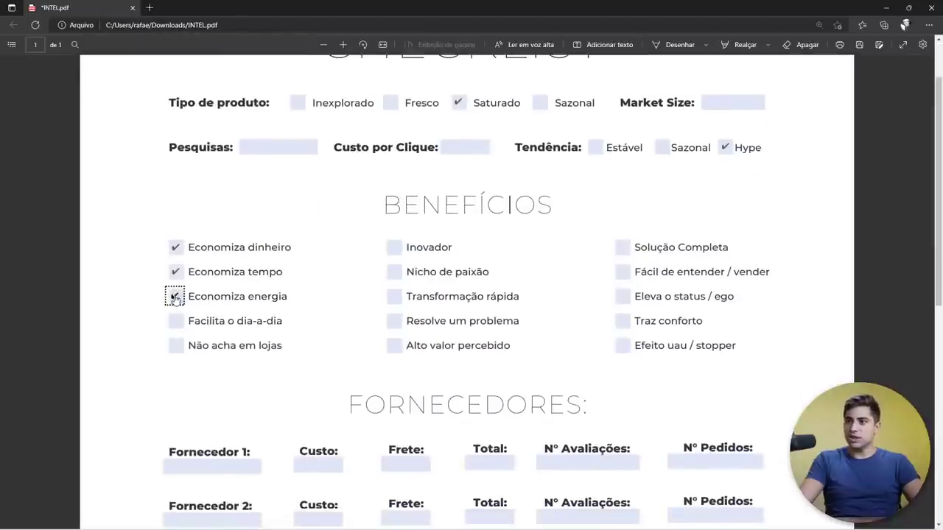
pyautogui.click(177, 321)
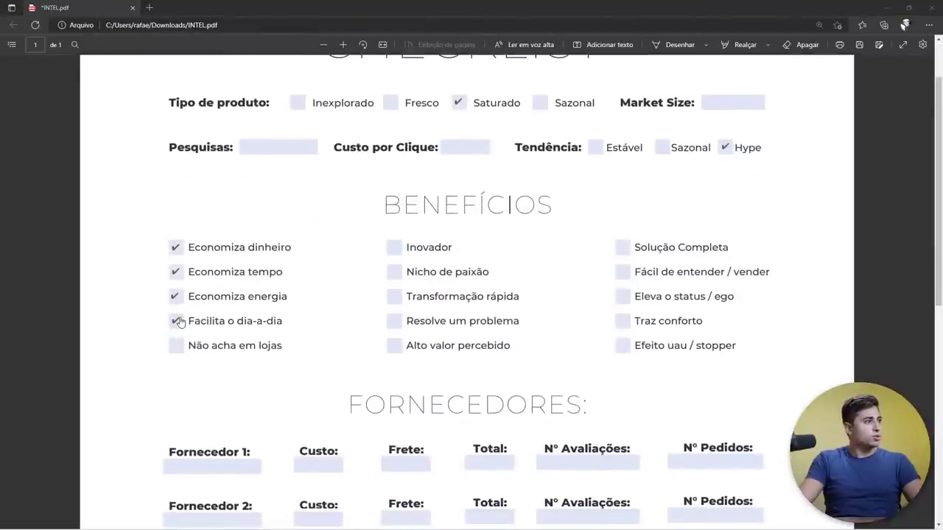
# Step: Switch to the browser, look over the Camisa Confort 5D product page, and return to the checklist
pyautogui.hotkey('alt', 'Tab')
pyautogui.scroll(1, 215, 322)
pyautogui.hotkey('ctrl', 'Tab')
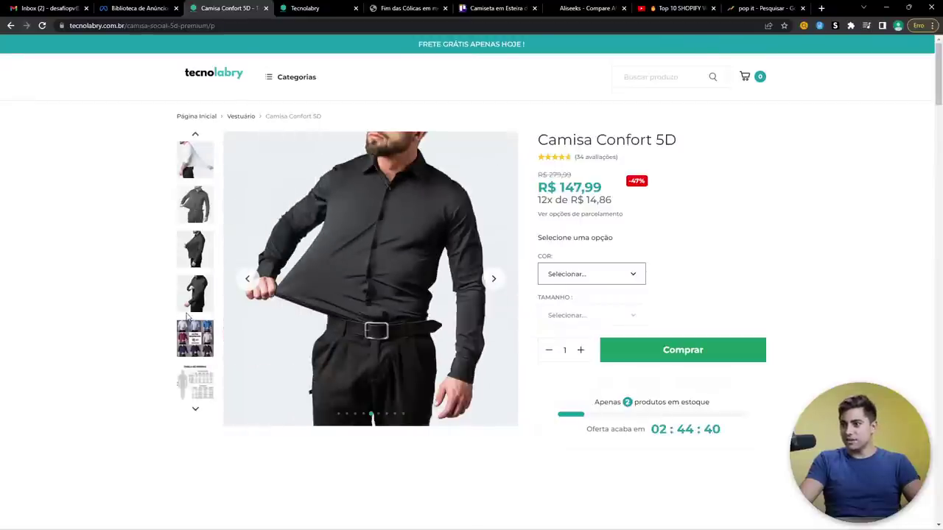
pyautogui.scroll(-2, 202, 342)
pyautogui.hotkey('alt', 'Tab')
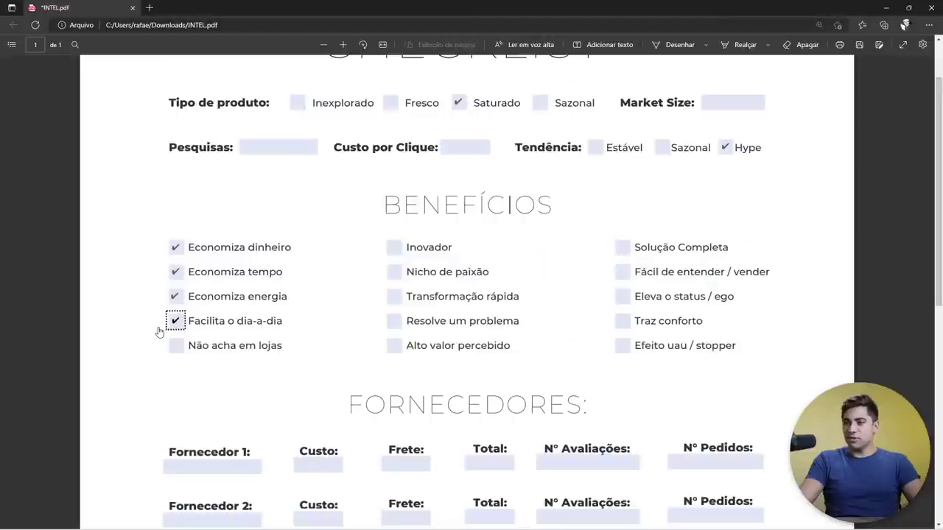
# Step: Clear the Economiza dinheiro, Economiza tempo, Economiza energia and Facilita o dia-a-dia benefits
pyautogui.click(176, 247)
pyautogui.click(176, 271)
pyautogui.click(176, 296)
pyautogui.click(175, 321)
# Step: Change the product type from Saturado to Fresco in the checklist
pyautogui.scroll(1, 192, 309)
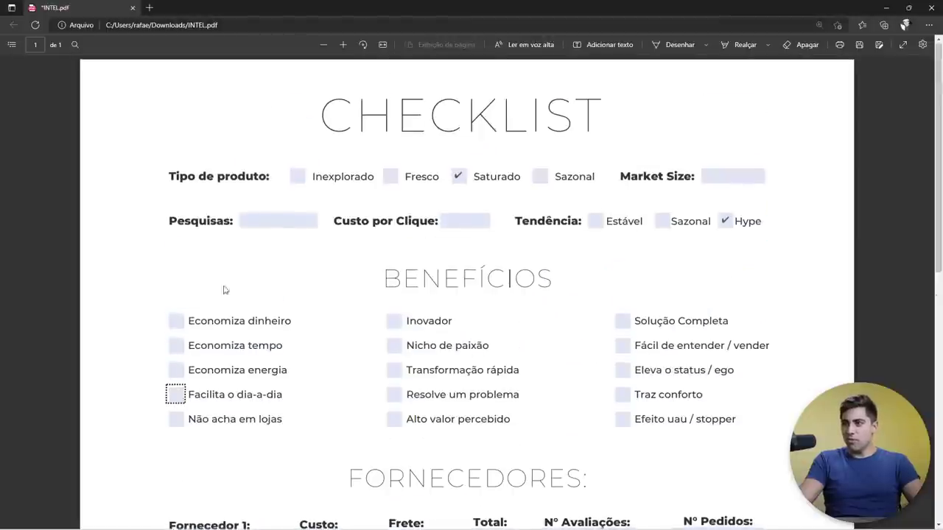
pyautogui.click(459, 177)
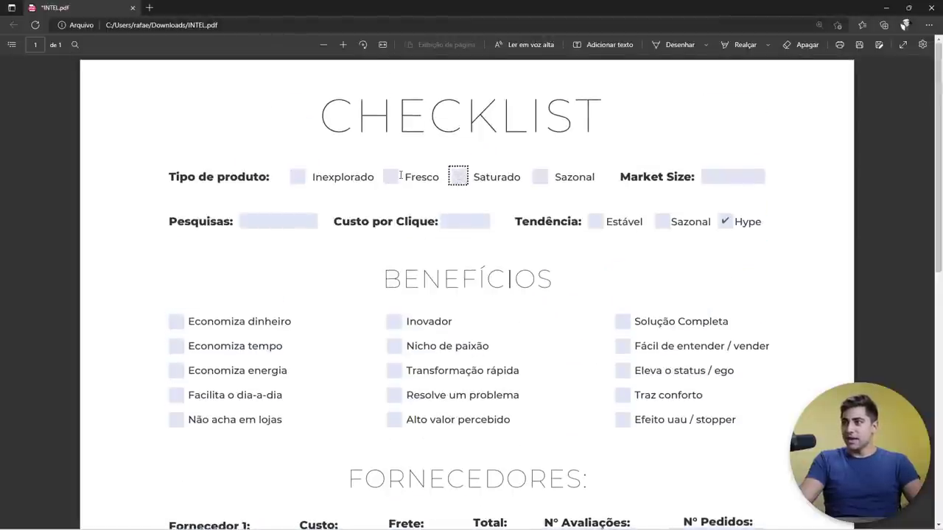
pyautogui.click(389, 177)
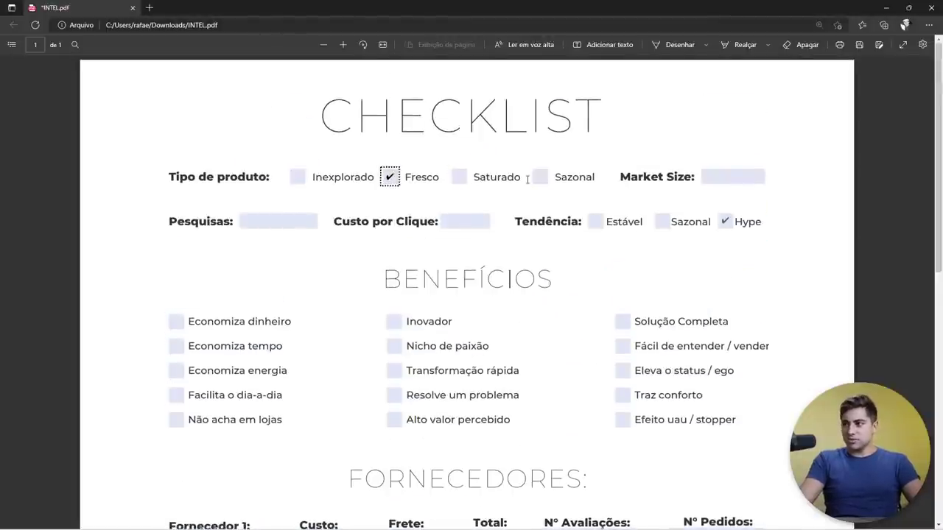
# Step: Fill in the Market Size field with "83 milhões HOmens"
pyautogui.click(731, 175)
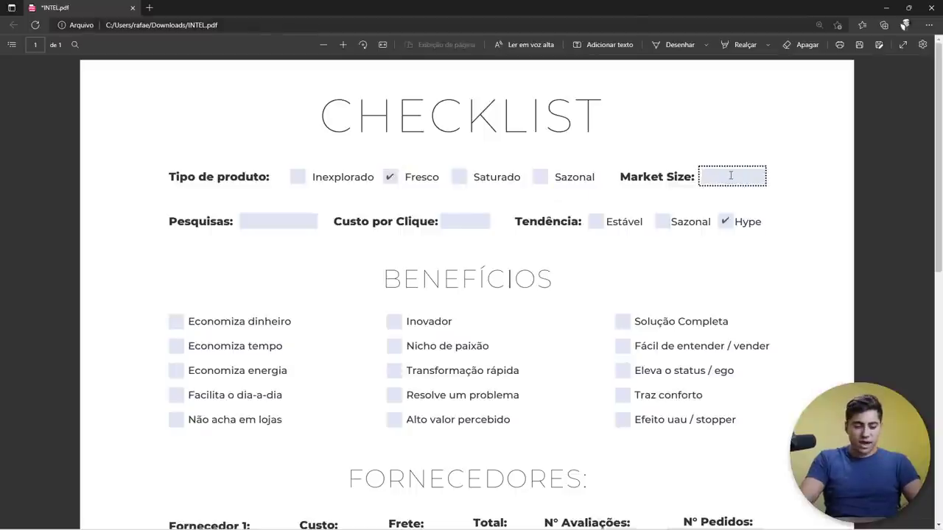
pyautogui.write('83 milh')
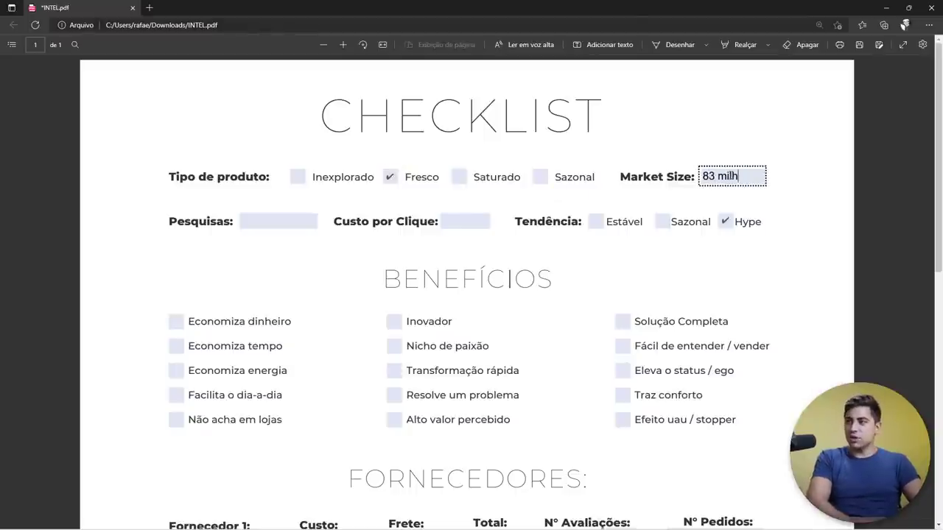
pyautogui.write('ões de ha')
pyautogui.press('BackSpace')
pyautogui.press('BackSpace')
pyautogui.press('BackSpace')
pyautogui.press('BackSpace')
pyautogui.press('BackSpace')
pyautogui.press('BackSpace')
pyautogui.write('HO')
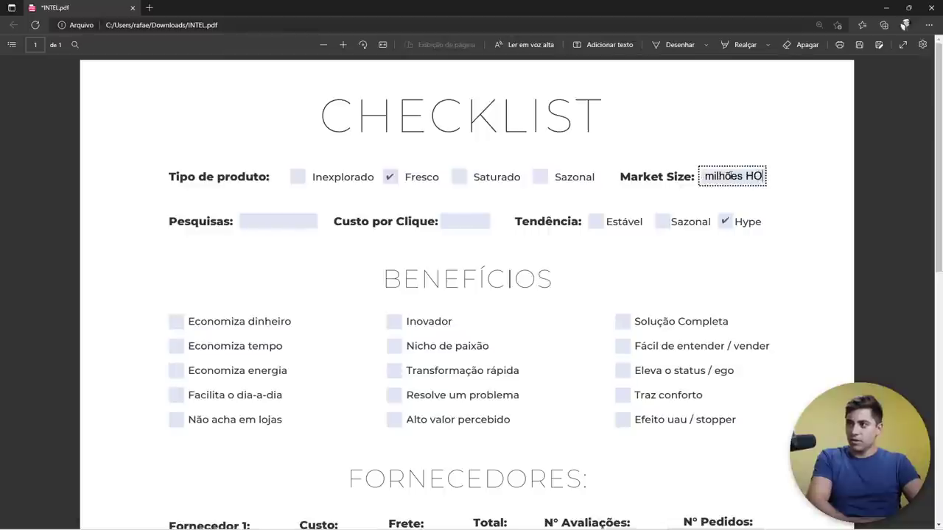
pyautogui.write('mens')
pyautogui.press('Tab')
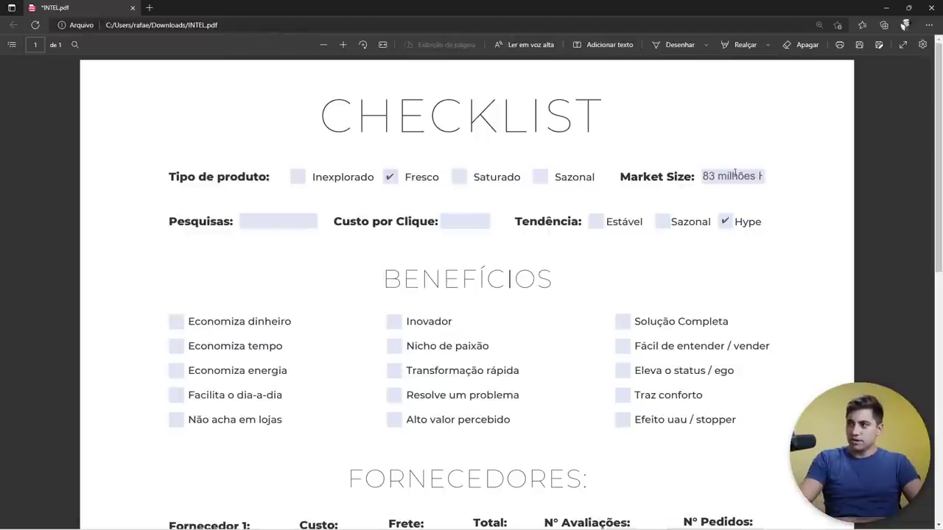
# Step: Shorten the Market Size entry to "83 milhões" by removing the word after it
pyautogui.click(760, 175)
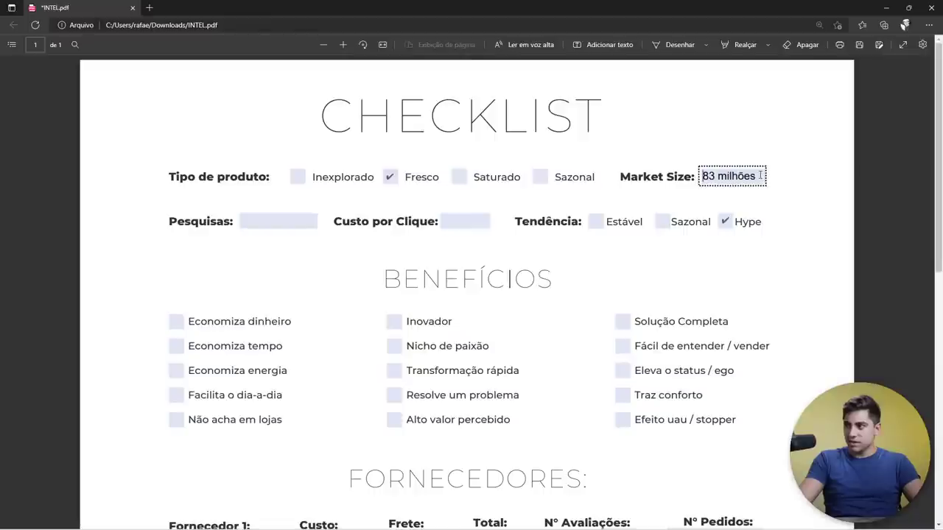
pyautogui.hotkey('ctrl', 'a')
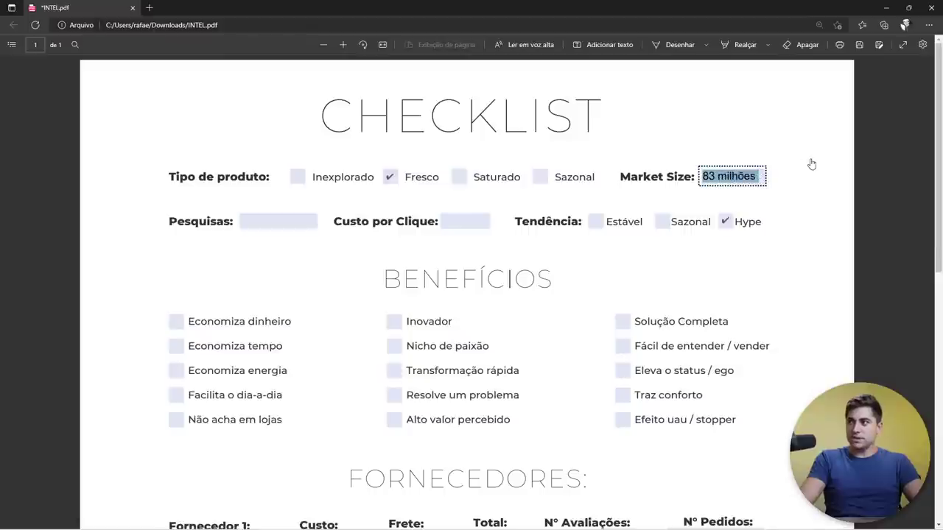
pyautogui.press('Right')
pyautogui.press('Right')
pyautogui.press('Right')
pyautogui.press('Right')
pyautogui.press('Right')
pyautogui.press('Right')
pyautogui.press('Right')
pyautogui.press('Right')
pyautogui.press('Right')
pyautogui.press('Right')
pyautogui.press('Right')
pyautogui.press('Right')
pyautogui.press('Right')
pyautogui.press('Right')
pyautogui.press('Right')
pyautogui.press('Right')
pyautogui.press('Left')
pyautogui.press('Left')
pyautogui.press('Left')
pyautogui.press('Left')
pyautogui.press('Left')
pyautogui.press('Left')
pyautogui.press('Left')
pyautogui.press('Left')
pyautogui.press('Left')
pyautogui.press('Left')
pyautogui.press('Left')
pyautogui.press('Left')
pyautogui.press('Left')
pyautogui.press('Left')
pyautogui.press('Delete')
pyautogui.press('Delete')
pyautogui.press('Delete')
pyautogui.press('Delete')
pyautogui.press('Delete')
pyautogui.press('Delete')
pyautogui.press('Delete')
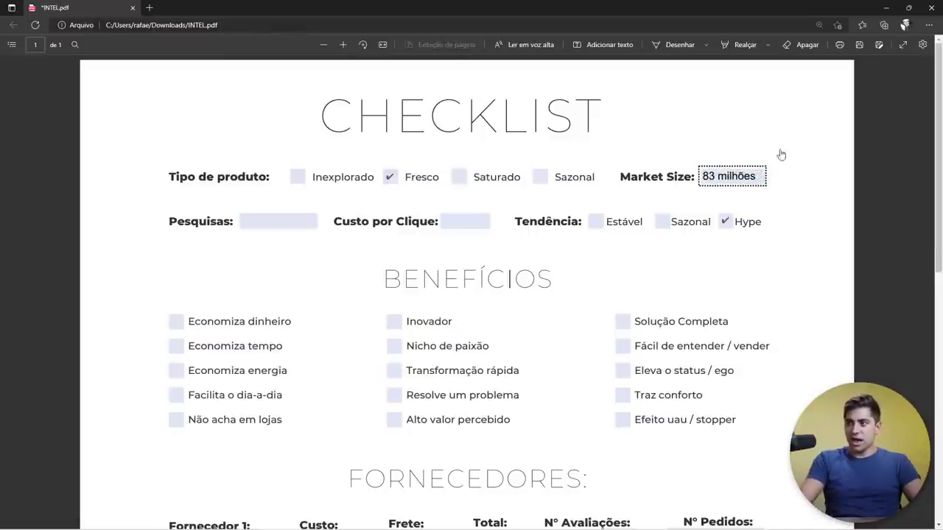
# Step: Search the web for "ubbersuggest" in a new browser page, open the Ubersuggest site and dismiss its pop-ups
pyautogui.click(270, 221)
pyautogui.write('1')
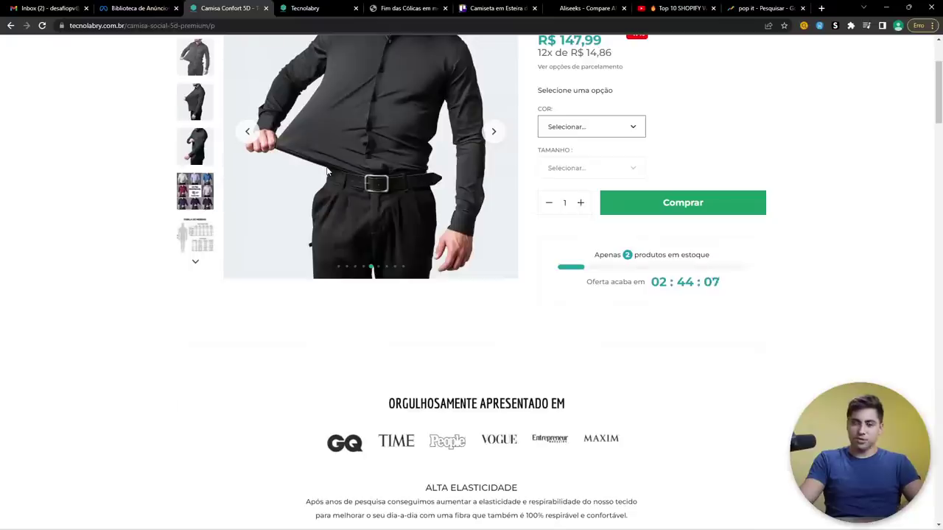
pyautogui.hotkey('ctrl', 't')
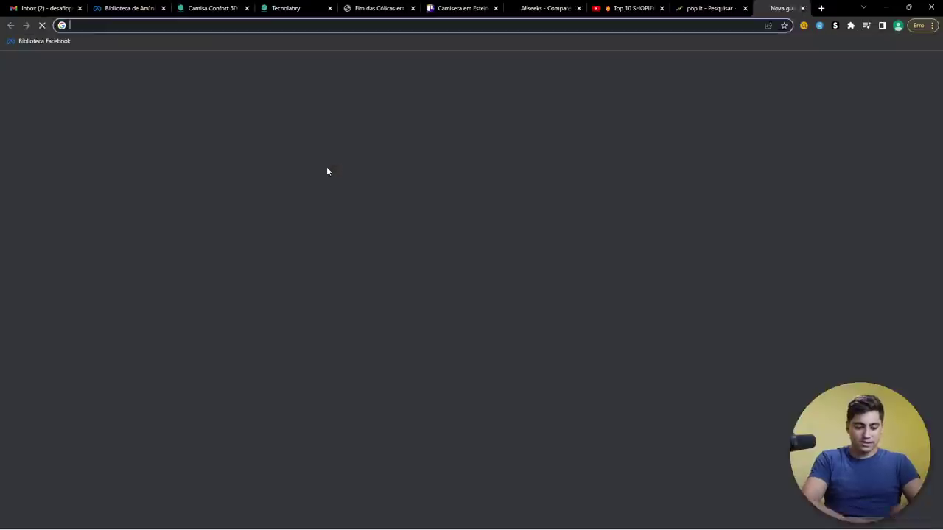
pyautogui.write('ubbersuggest')
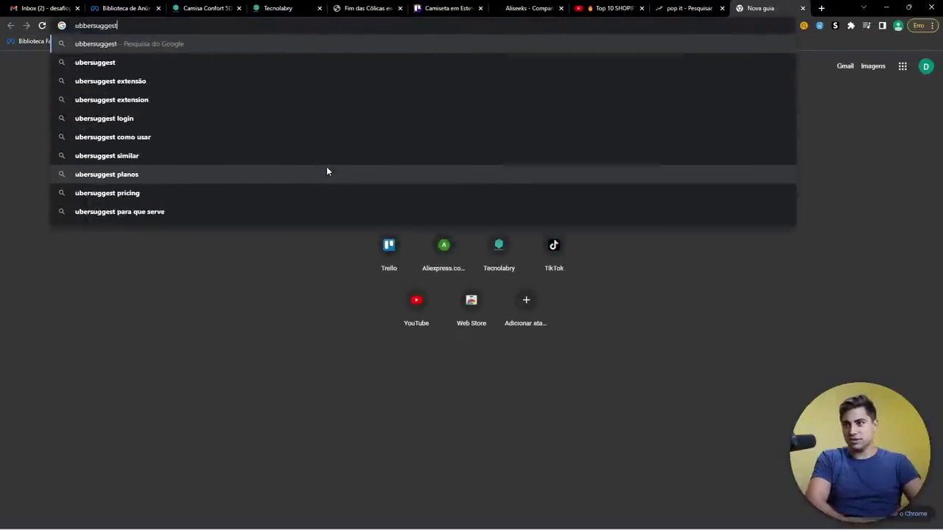
pyautogui.press('Return')
pyautogui.click(228, 184)
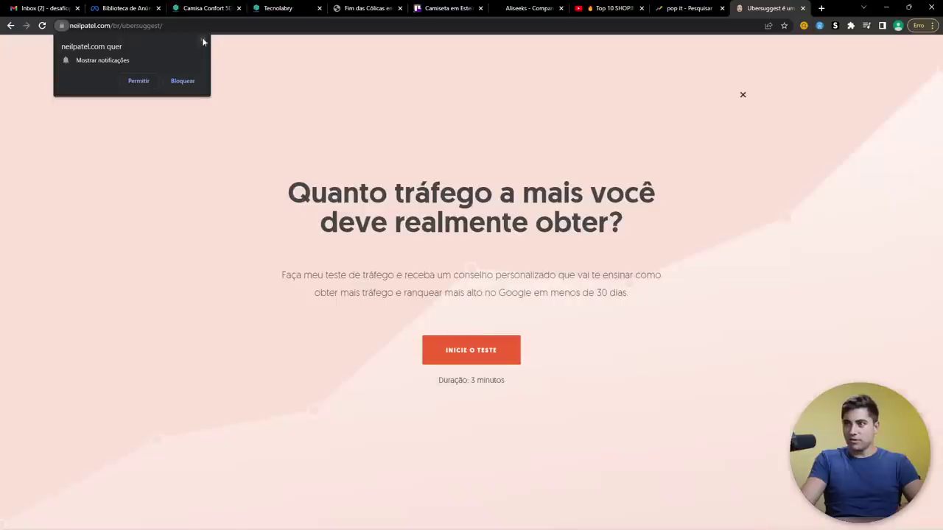
pyautogui.click(201, 39)
pyautogui.click(743, 95)
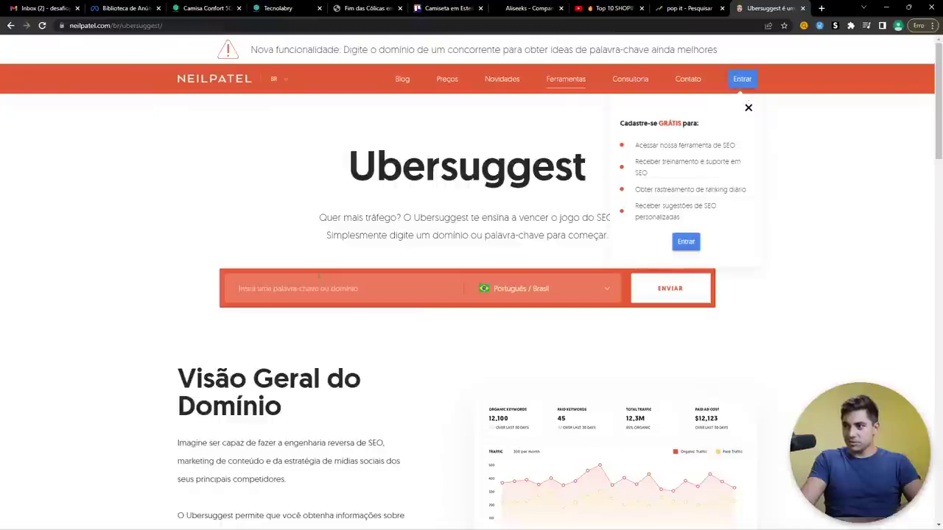
# Step: Run a Portuguese/Brasil keyword analysis for "camisa social" and examine its search volume and cost per click
pyautogui.click(314, 285)
pyautogui.write('camisa social')
pyautogui.press('Return')
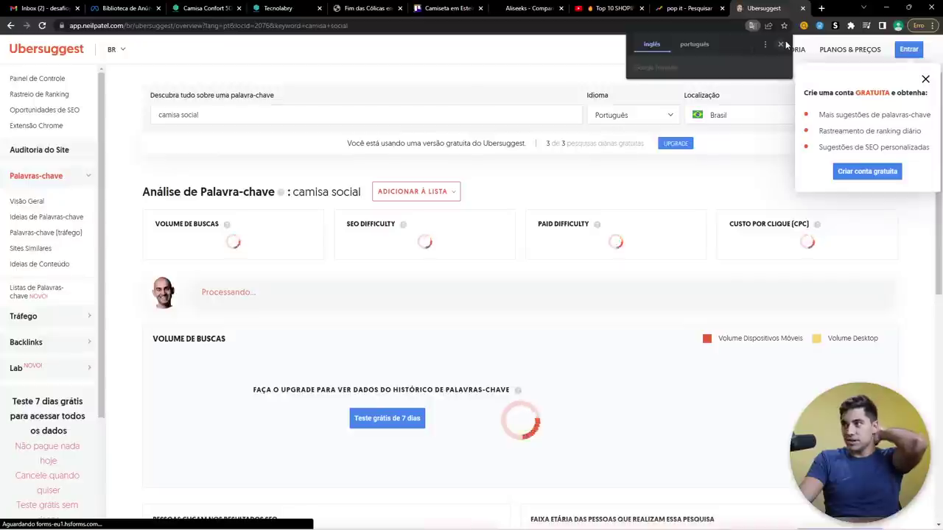
pyautogui.click(924, 80)
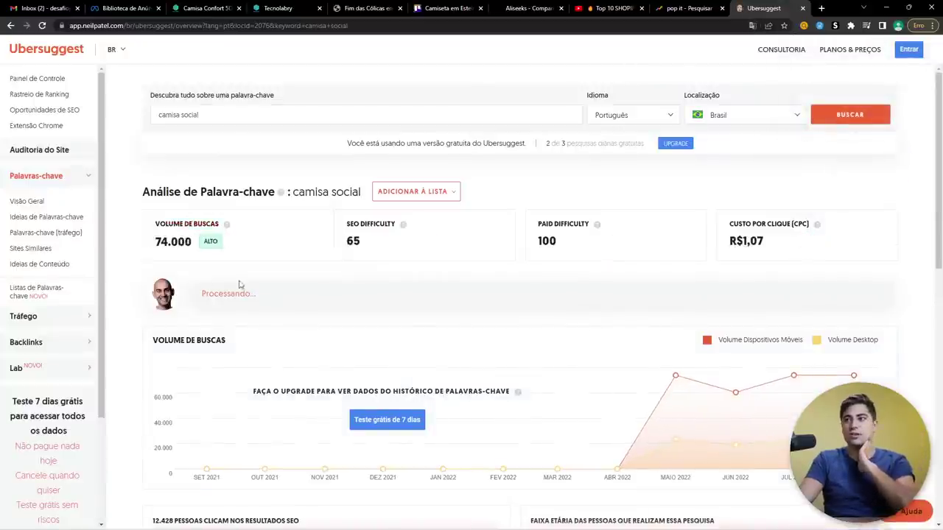
pyautogui.scroll(-1, 449, 346)
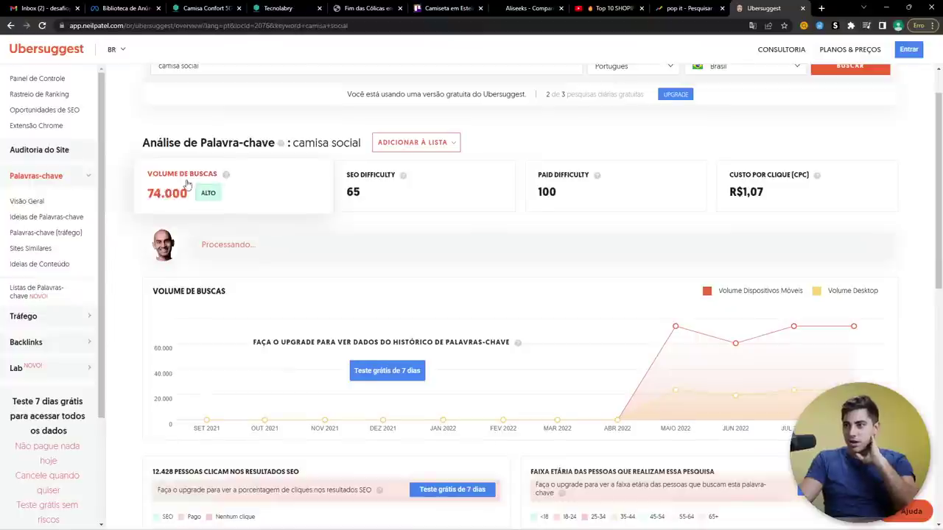
pyautogui.scroll(-3, 347, 236)
pyautogui.scroll(2, 442, 243)
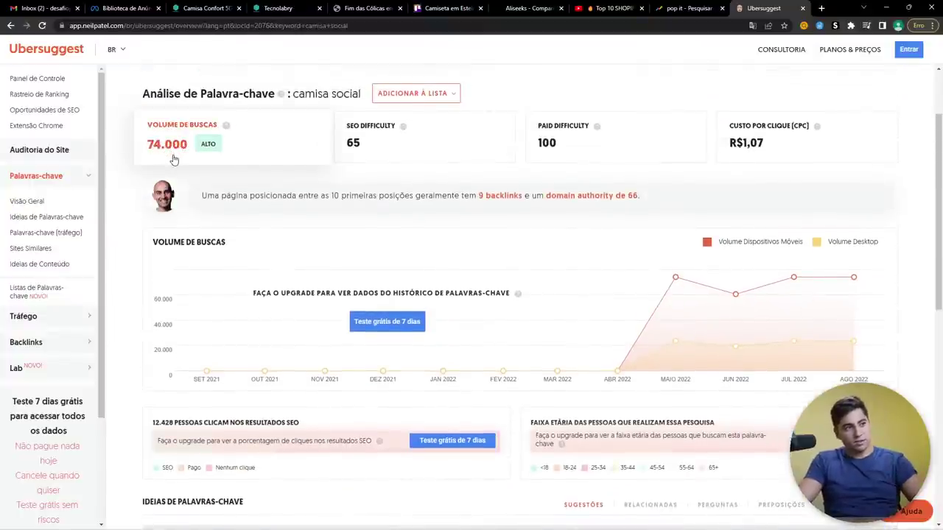
# Step: Return to the INTEL.pdf checklist and set Pesquisas to "74 mil"
pyautogui.hotkey('alt', 'Tab')
pyautogui.click(244, 217)
pyautogui.write('7 mil')
pyautogui.press('Tab')
# Step: Check the cost per click in Ubersuggest and enter 1,07 for Custo por Clique in the checklist
pyautogui.hotkey('alt', 'Tab')
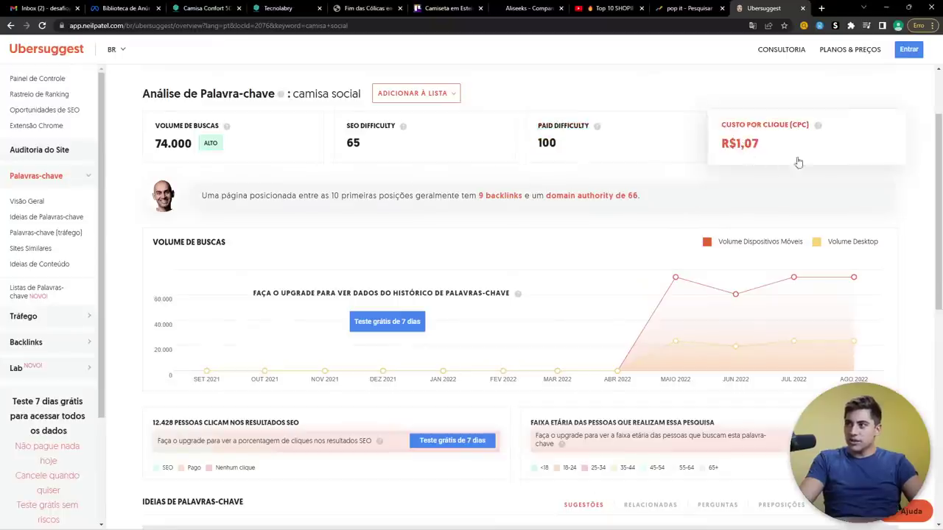
pyautogui.hotkey('alt', 'Tab')
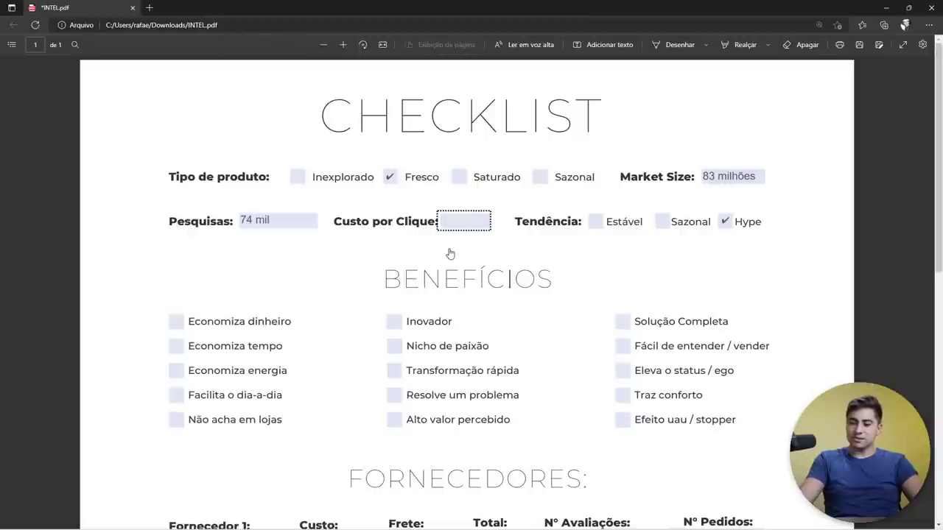
pyautogui.write('1,07')
pyautogui.press('Tab')
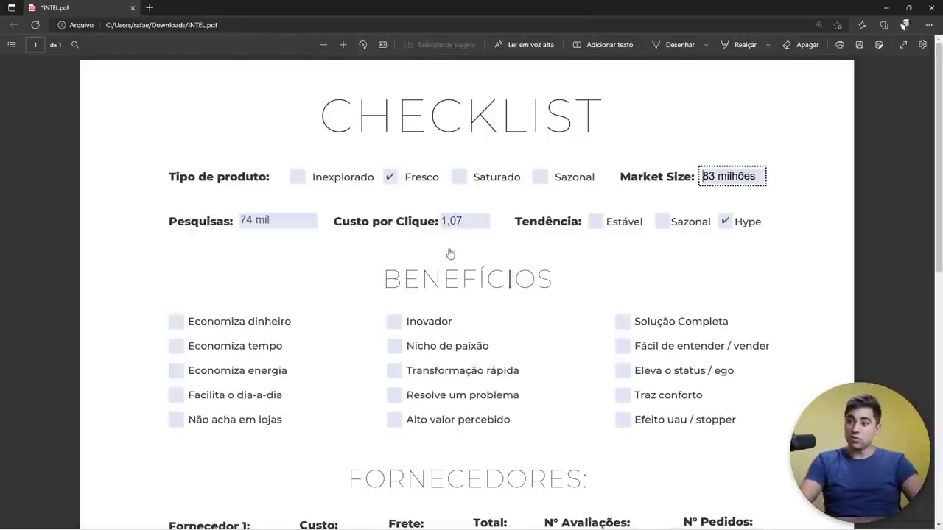
pyautogui.click(450, 254)
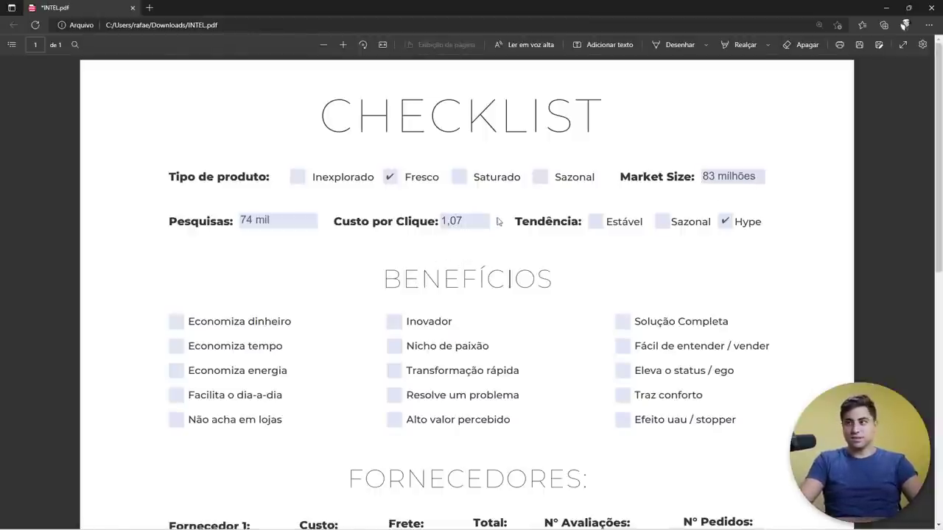
# Step: Leave the checklist's Tendência field, switch to the browser and open Google Trends in a new page
pyautogui.doubleClick(543, 215)
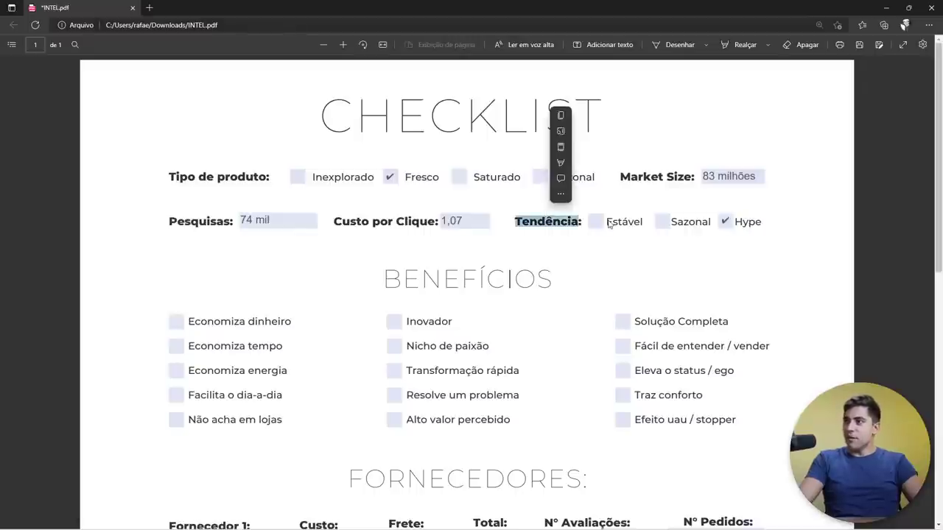
pyautogui.click(593, 223)
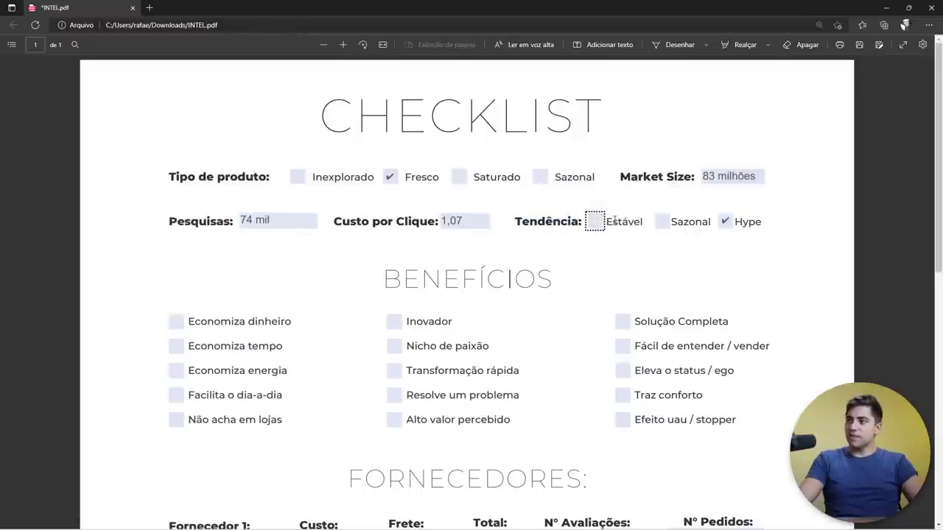
pyautogui.hotkey('alt', 'Tab')
pyautogui.hotkey('alt', 'Tab')
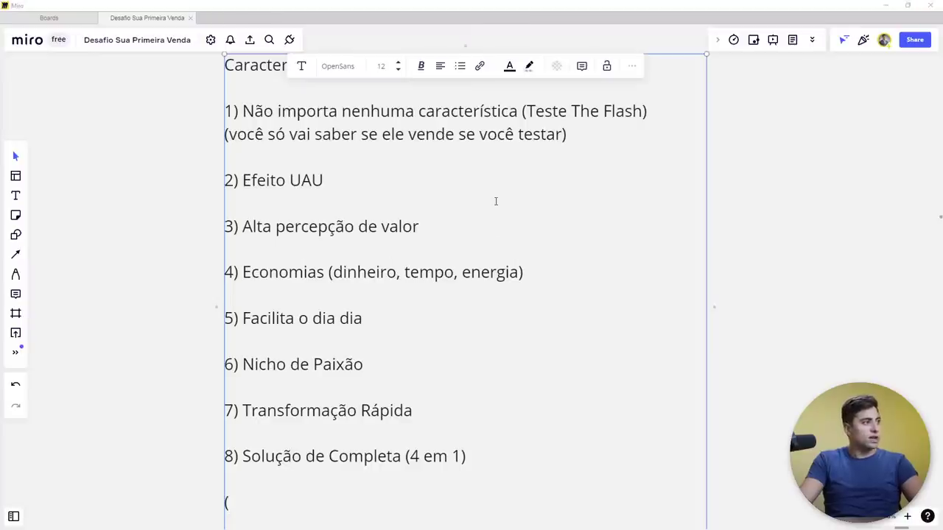
pyautogui.hotkey('alt', 'Tab')
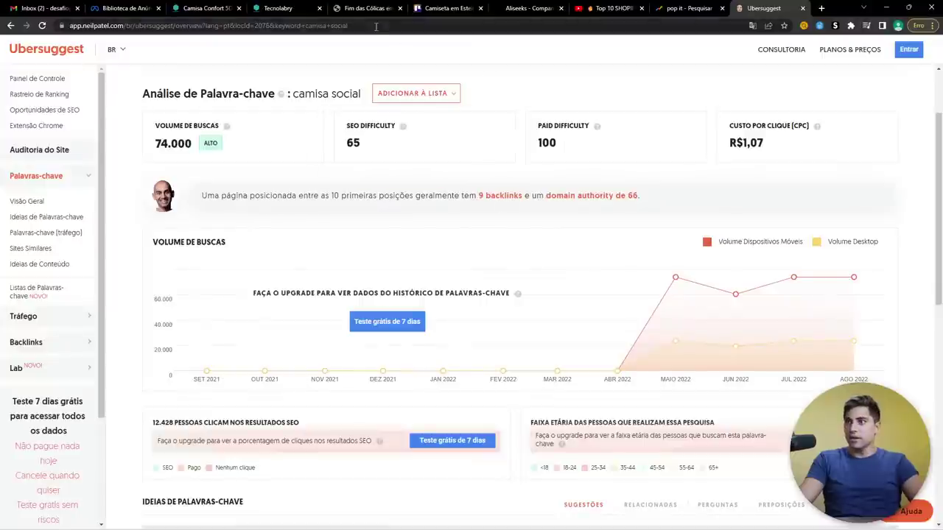
pyautogui.hotkey('ctrl', 't')
pyautogui.write('google trends')
pyautogui.press('Return')
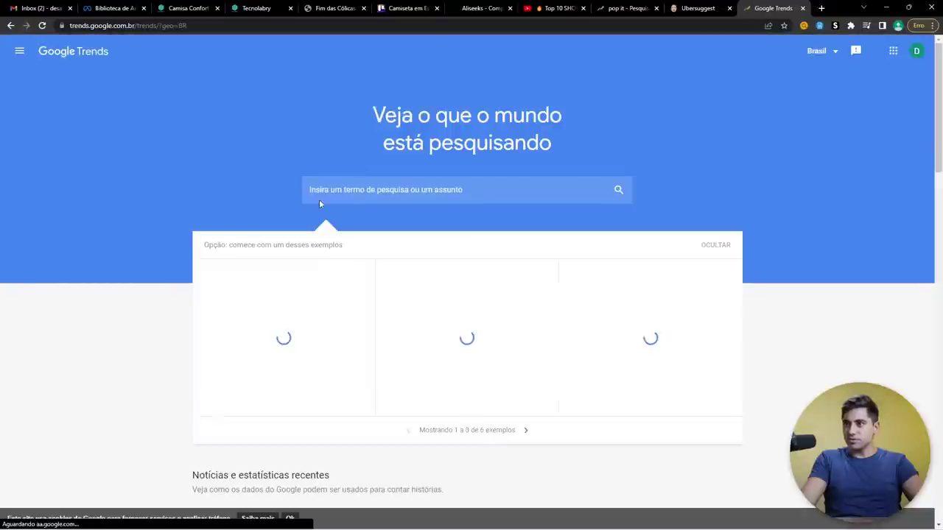
# Step: Search Google Trends for "camisa social" in Brasil and set the period to "Nos últimos 5 anos"
pyautogui.click(320, 190)
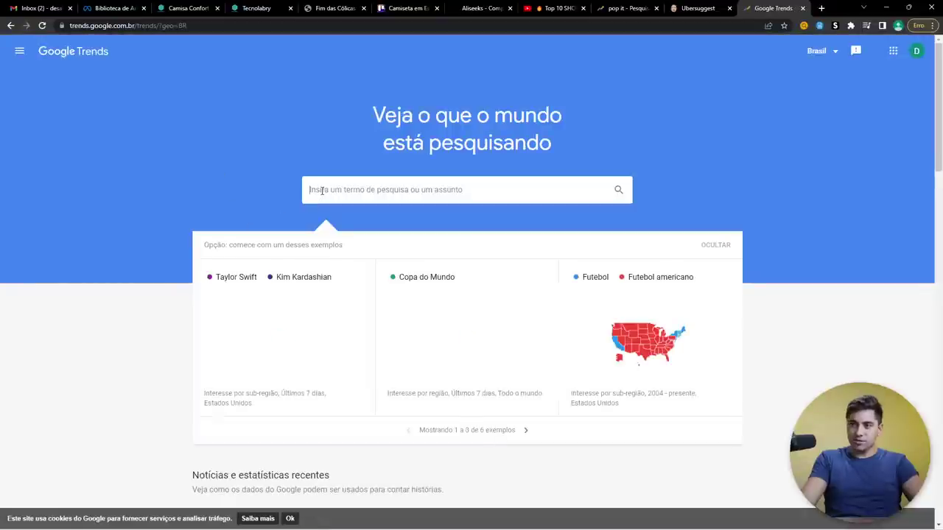
pyautogui.write('camisa social')
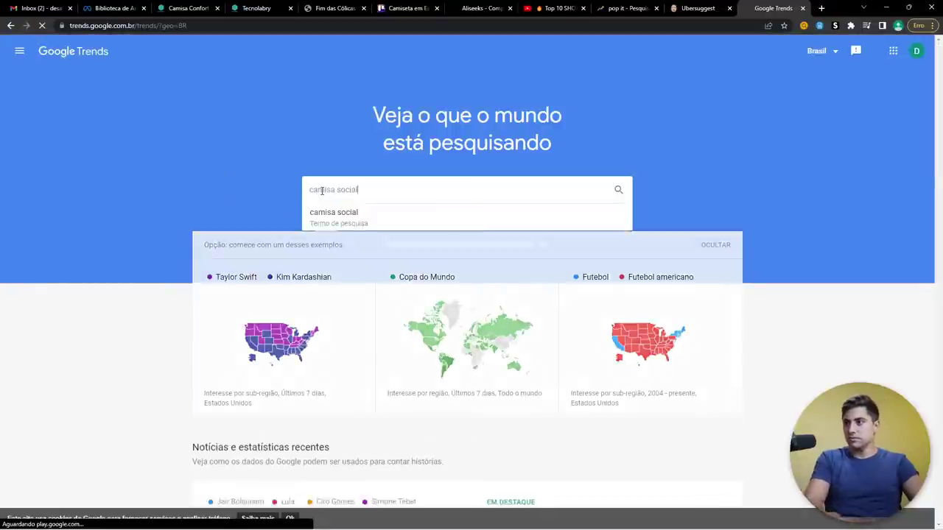
pyautogui.press('Return')
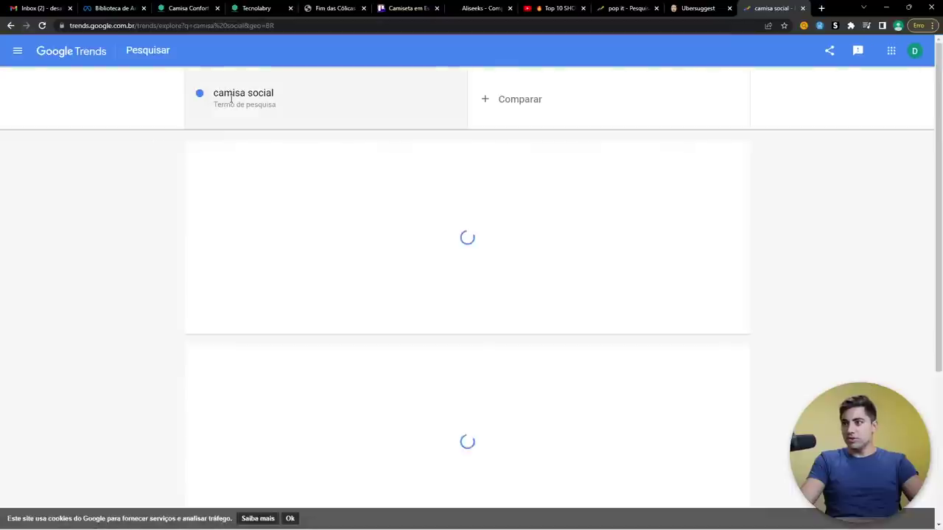
pyautogui.click(282, 146)
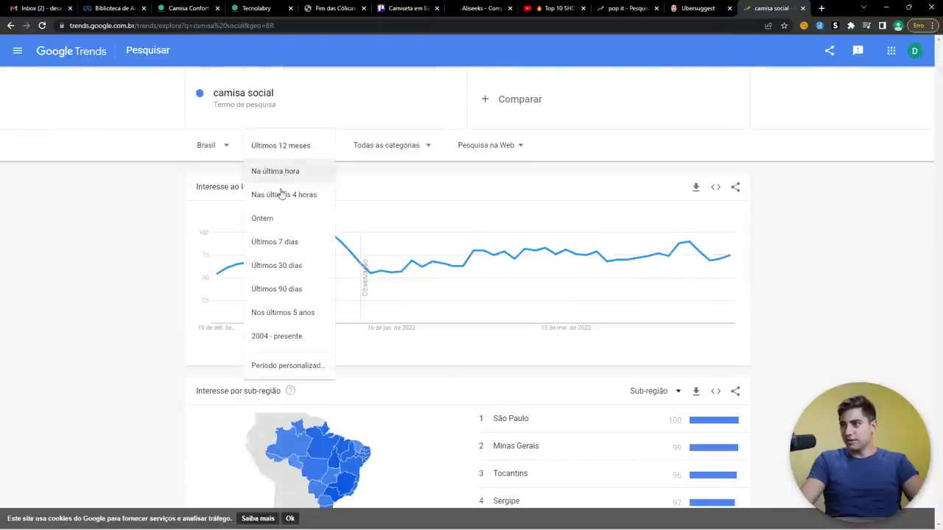
pyautogui.click(293, 312)
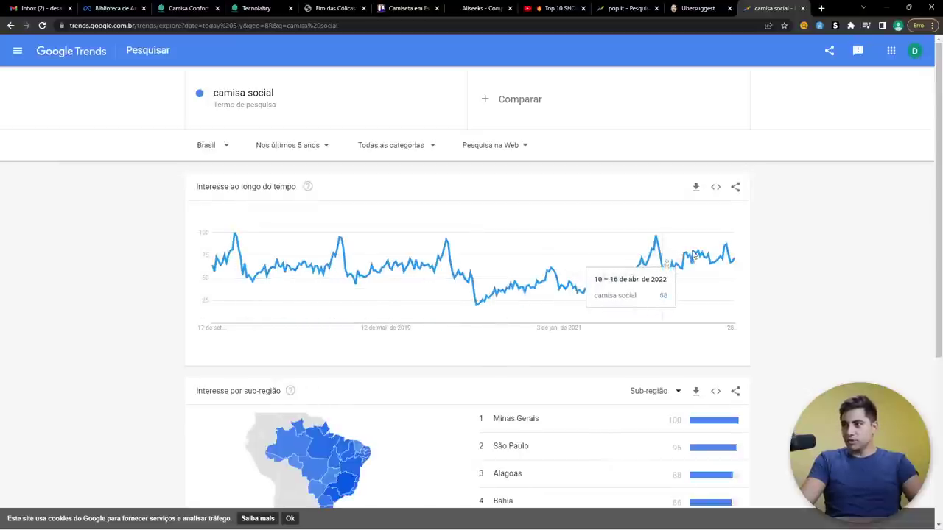
# Step: Replace the Google Trends term with "chinelo nuvem" and examine its interest over time
pyautogui.click(289, 96)
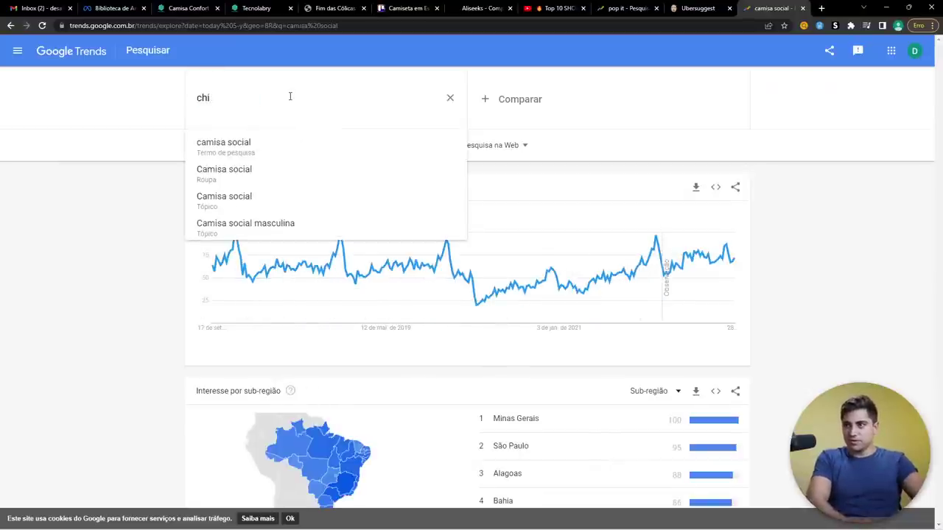
pyautogui.write('chinelo un')
pyautogui.press('BackSpace')
pyautogui.press('BackSpace')
pyautogui.write('nuvem')
pyautogui.press('Return')
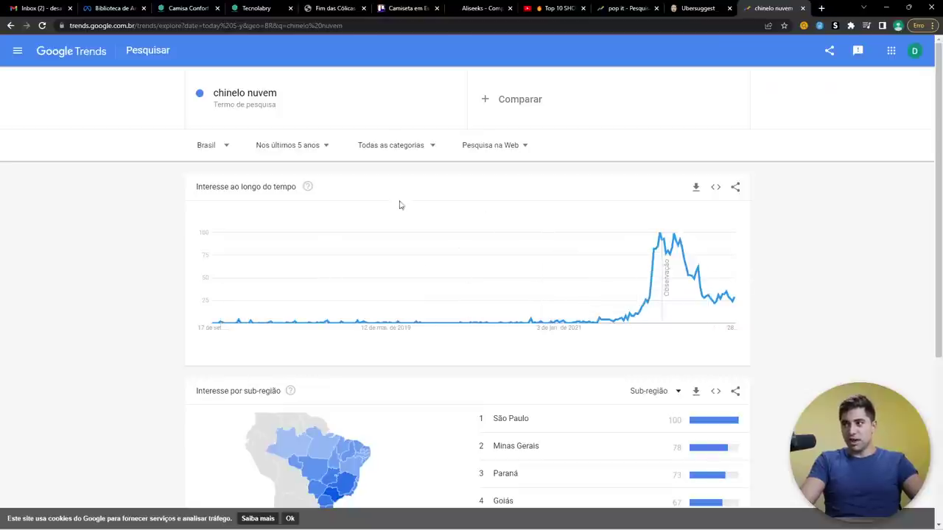
# Step: Search Google Trends for "chinelo" and examine its seasonal peaks over the last five years
pyautogui.click(293, 98)
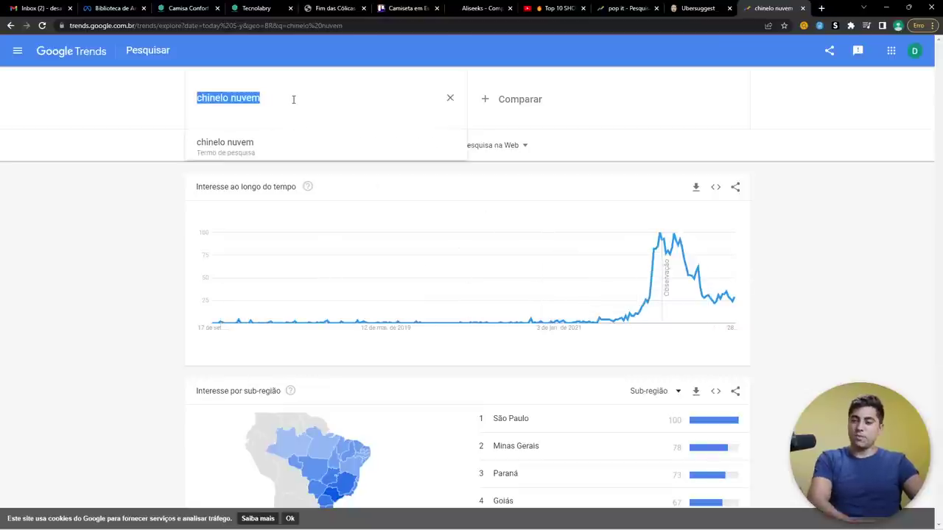
pyautogui.write('chinelo')
pyautogui.press('Return')
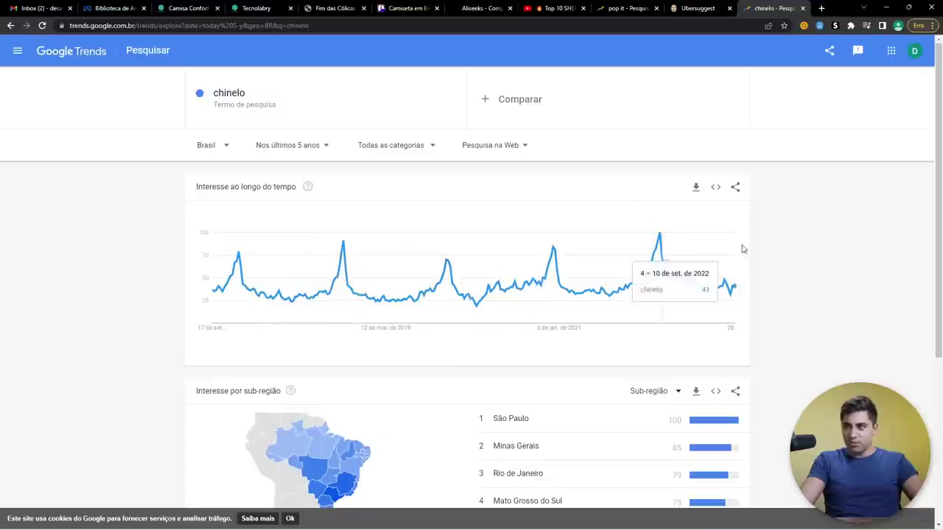
# Step: Search Google Trends for "bota de inverno" and examine its interest over the last five years
pyautogui.click(228, 94)
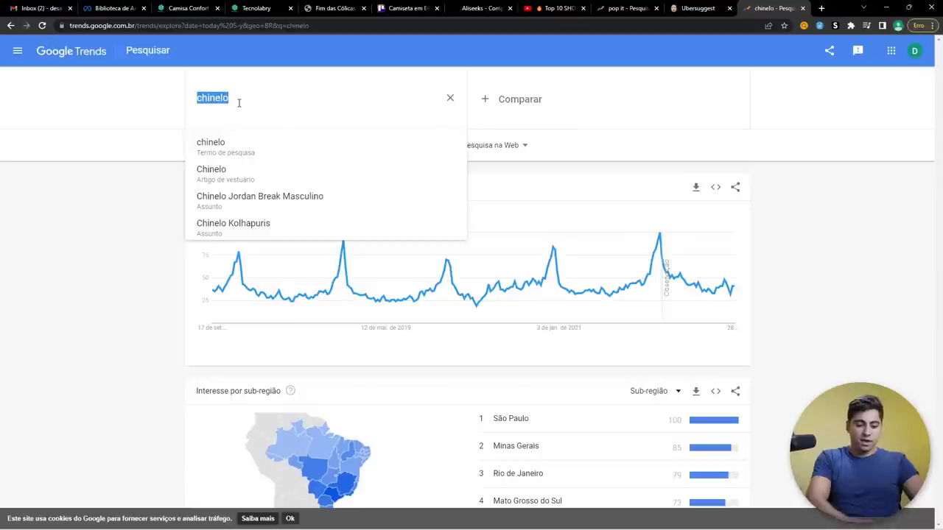
pyautogui.write('bota de invero')
pyautogui.press('Return')
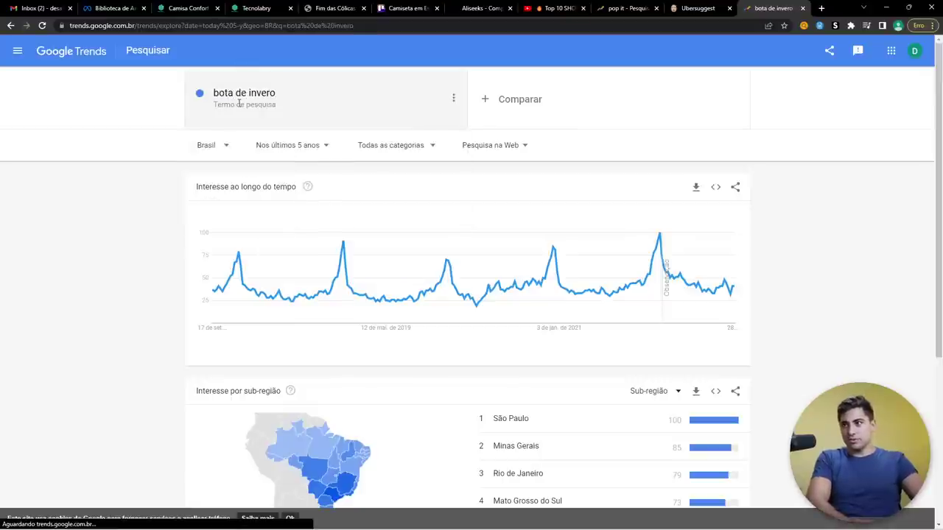
pyautogui.click(267, 95)
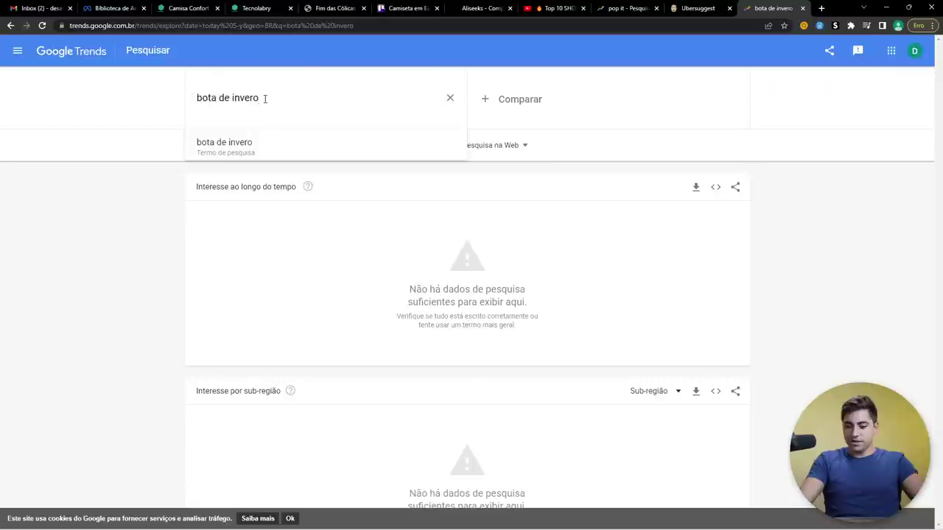
pyautogui.write('n')
pyautogui.press('Return')
pyautogui.click(265, 98)
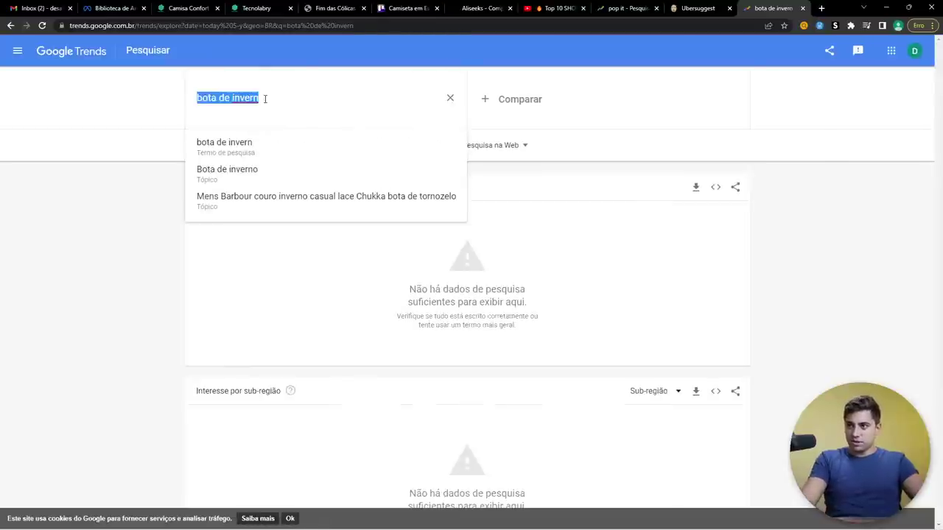
pyautogui.write('o')
pyautogui.press('Return')
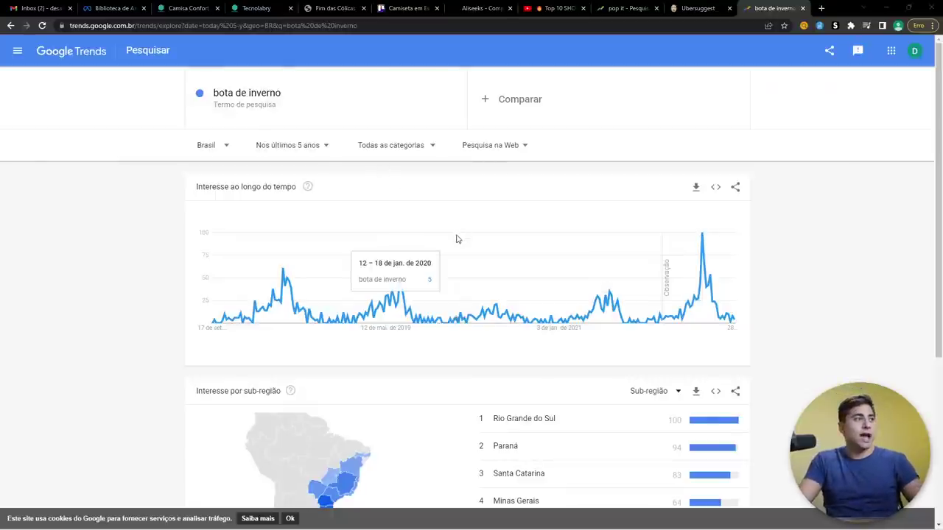
# Step: In the INTEL.pdf checklist, tick Sazonal and untick Hype under Tendência, and return to Google Trends
pyautogui.hotkey('alt', 'Tab')
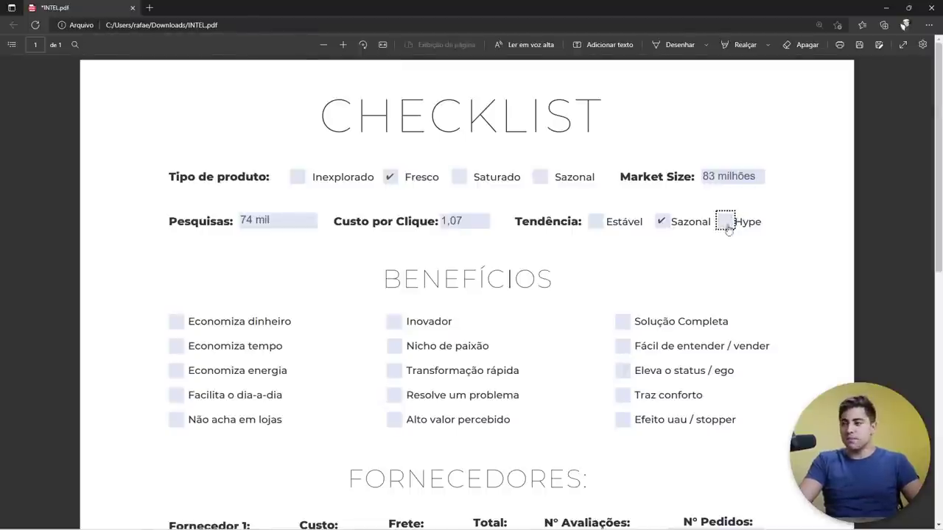
pyautogui.hotkey('alt', 'Tab')
# Step: Search Google Trends for "cinta modeladora" and examine its interest over the last five years
pyautogui.click(313, 107)
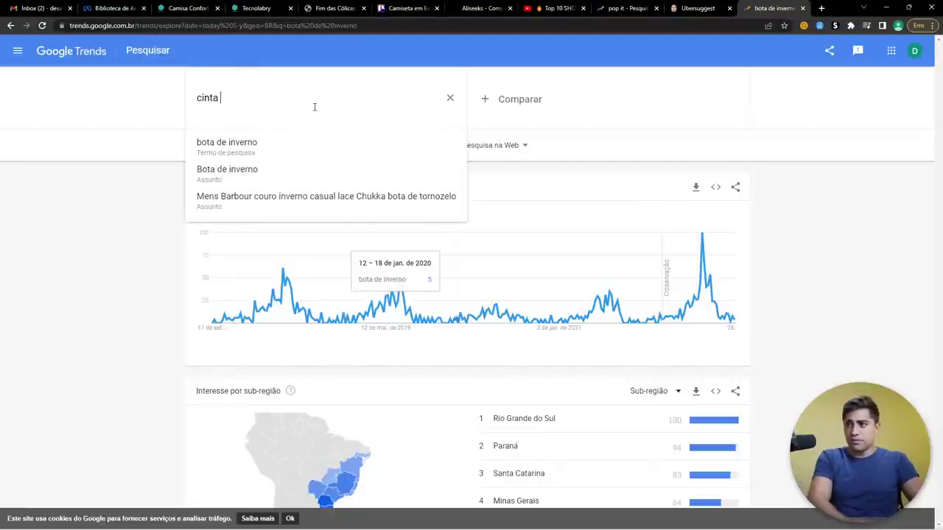
pyautogui.write('cinta modeladora')
pyautogui.press('Return')
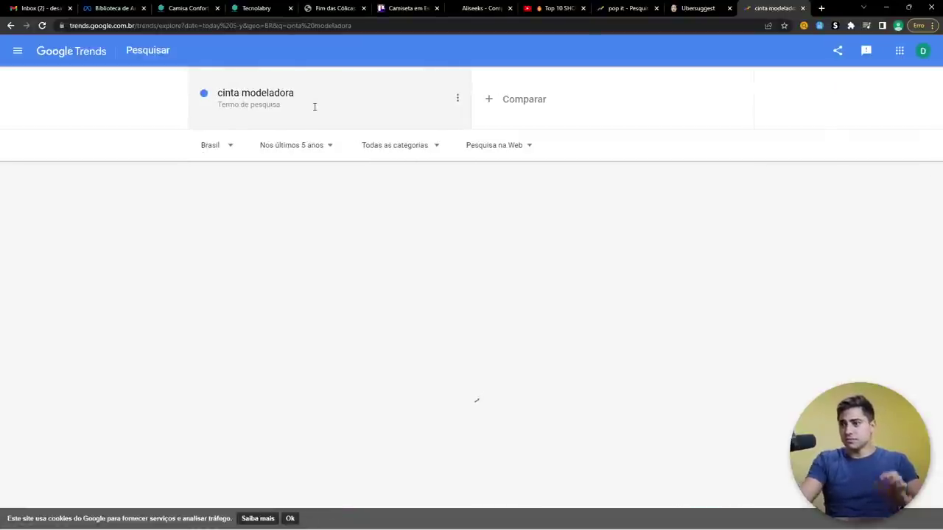
pyautogui.click(300, 146)
pyautogui.click(289, 147)
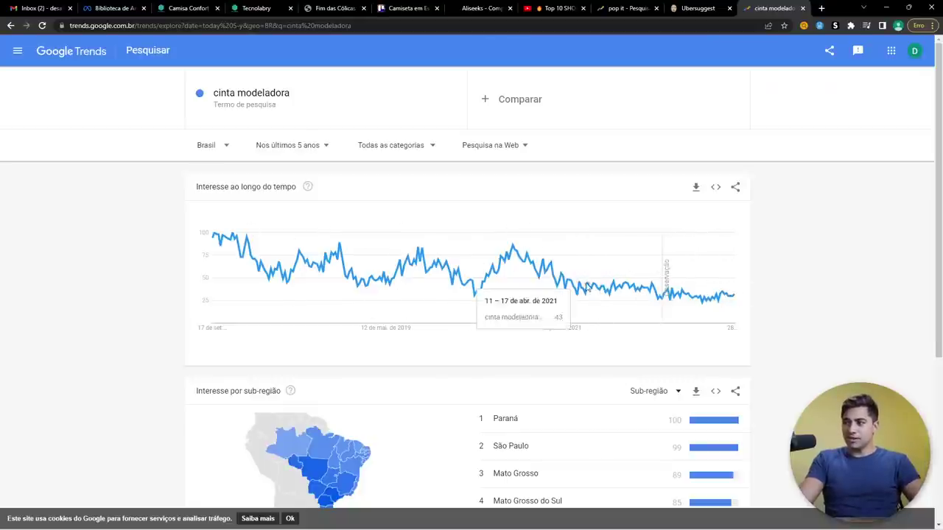
# Step: Review the Benefícios section of the INTEL.pdf checklist and bring up the Camisa Confort 5D product page in the browser
pyautogui.hotkey('alt', 'Tab')
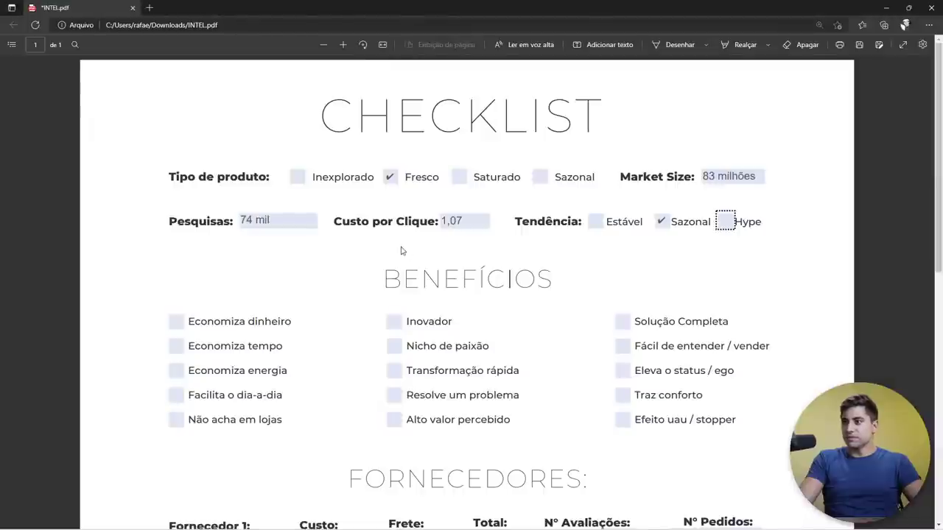
pyautogui.scroll(-1, 321, 293)
pyautogui.hotkey('alt', 'Tab')
pyautogui.click(243, 7)
pyautogui.hotkey('alt', 'Tab')
pyautogui.hotkey('alt', 'Tab')
pyautogui.click(210, 8)
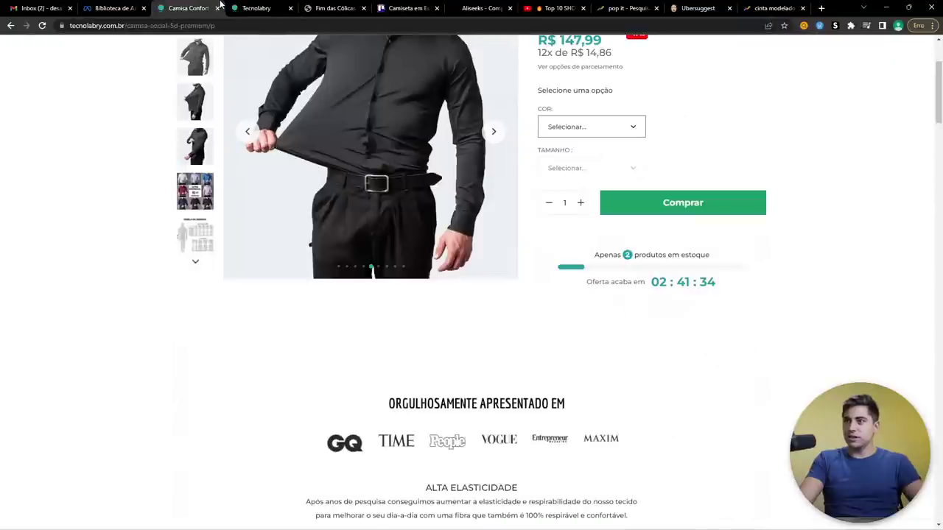
pyautogui.hotkey('alt', 'Tab')
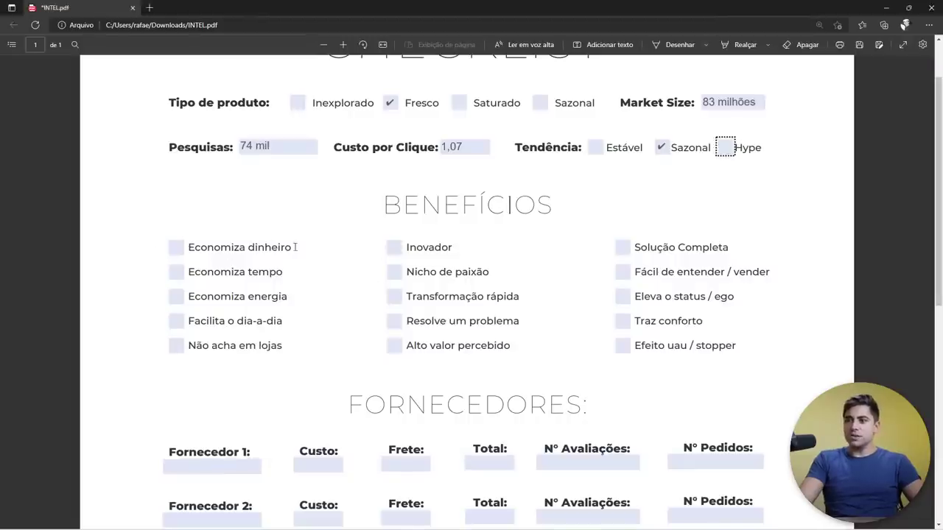
pyautogui.hotkey('alt', 'Tab')
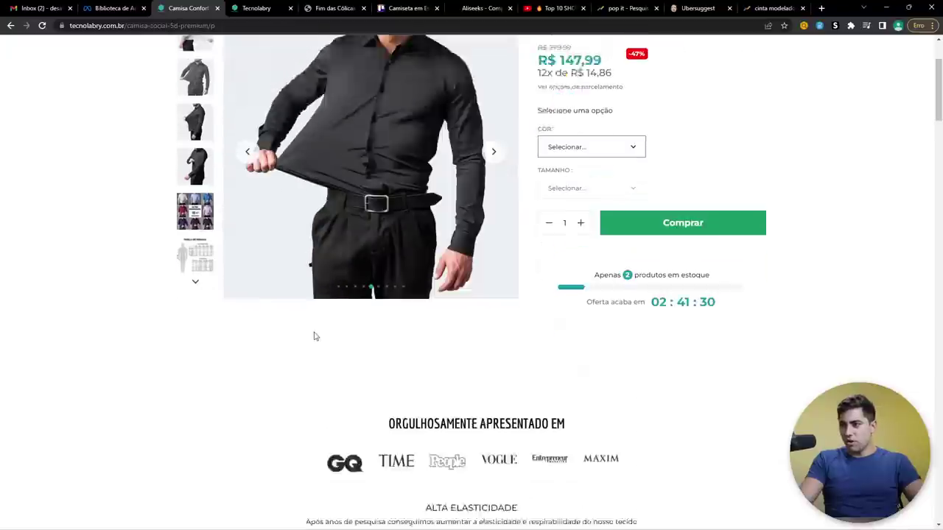
# Step: Read the ALTA ELASTICIDADE section of the shirt's product page, highlighting its claims about elasticity, breathability and comfort
pyautogui.scroll(-2, 422, 305)
pyautogui.scroll(-2, 422, 305)
pyautogui.moveTo(425, 236); pyautogui.dragTo(538, 250)
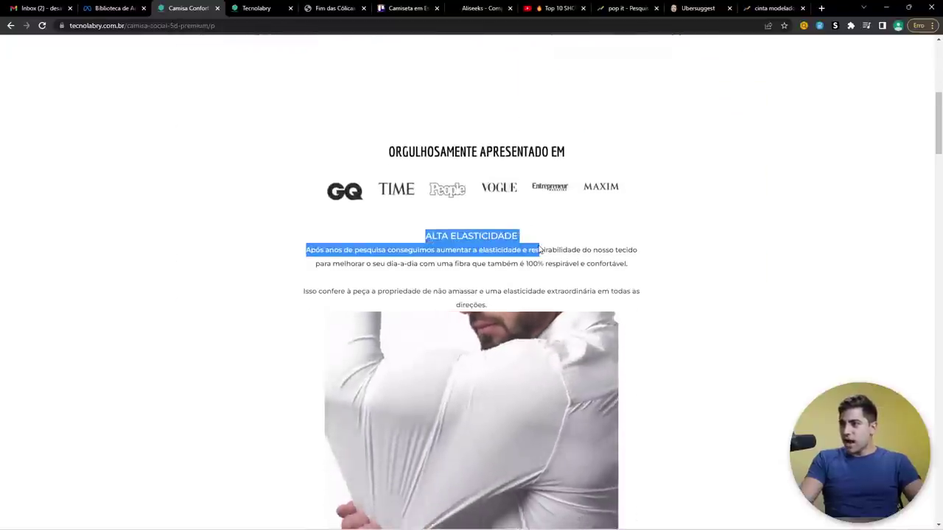
pyautogui.click(324, 262)
pyautogui.moveTo(336, 250); pyautogui.dragTo(435, 249)
pyautogui.click(553, 263)
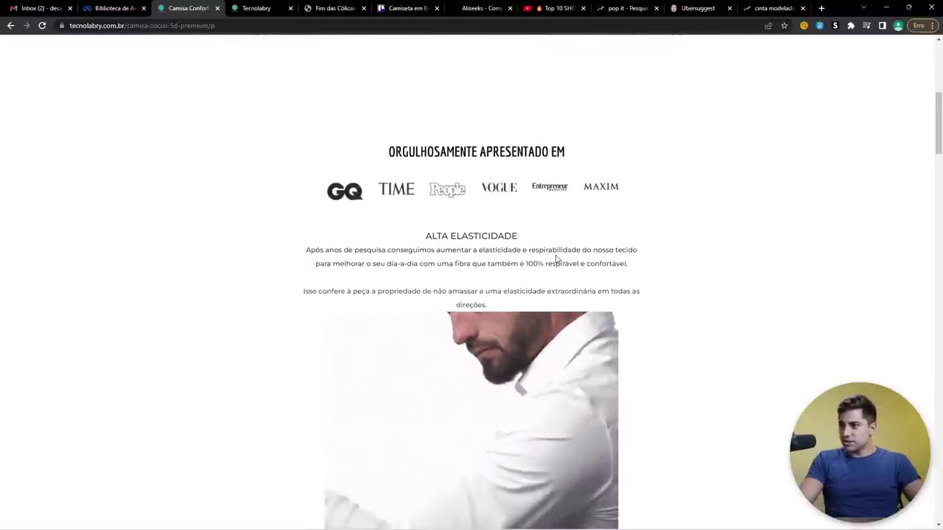
pyautogui.moveTo(533, 263); pyautogui.dragTo(617, 263)
pyautogui.click(617, 263)
pyautogui.moveTo(326, 291); pyautogui.dragTo(337, 290)
pyautogui.click(348, 293)
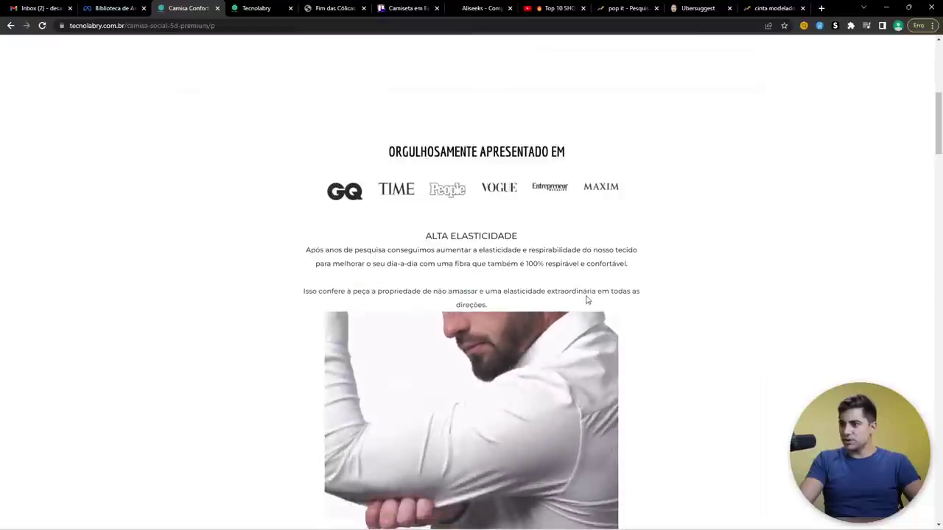
pyautogui.doubleClick(574, 292)
# Step: Review the product page's SUAVE E SUSTENTÁVEL, SEM MARCAS DE SUOR, size table, guarantee and FAQ sections, and return to the checklist
pyautogui.scroll(-1, 589, 299)
pyautogui.scroll(-5, 589, 299)
pyautogui.moveTo(417, 268); pyautogui.dragTo(523, 270)
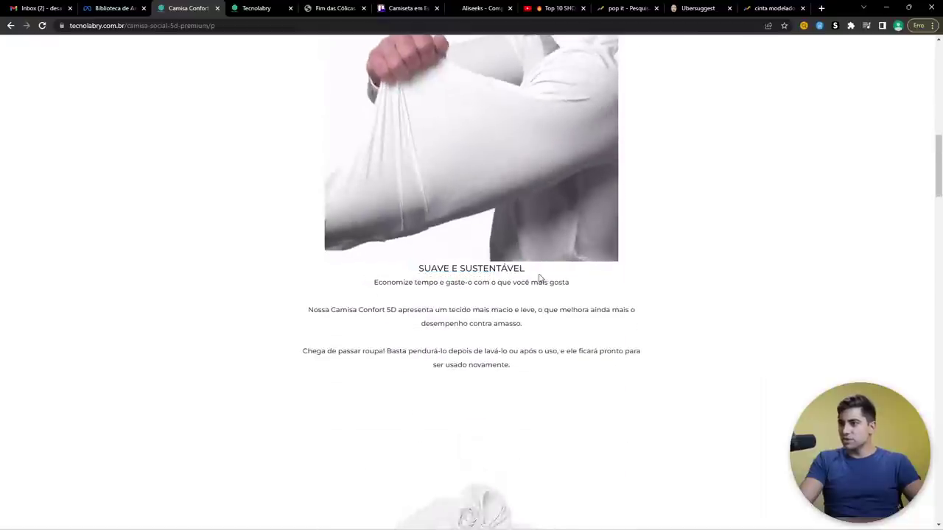
pyautogui.click(385, 303)
pyautogui.scroll(-3, 385, 298)
pyautogui.scroll(-2, 442, 317)
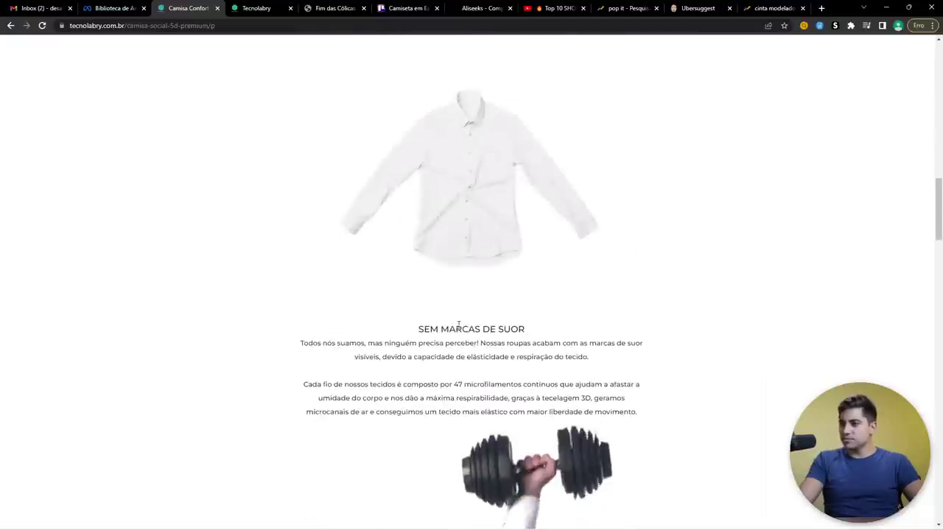
pyautogui.scroll(-7, 450, 356)
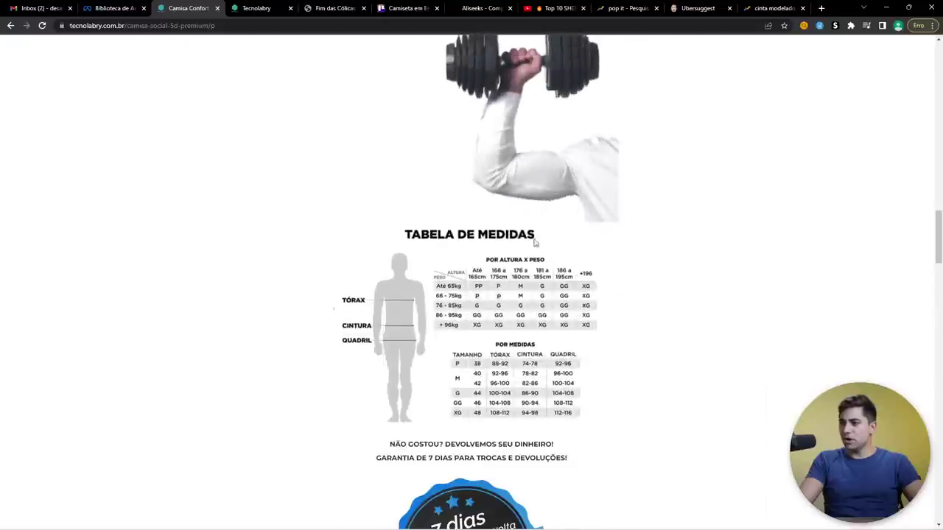
pyautogui.scroll(-9, 537, 132)
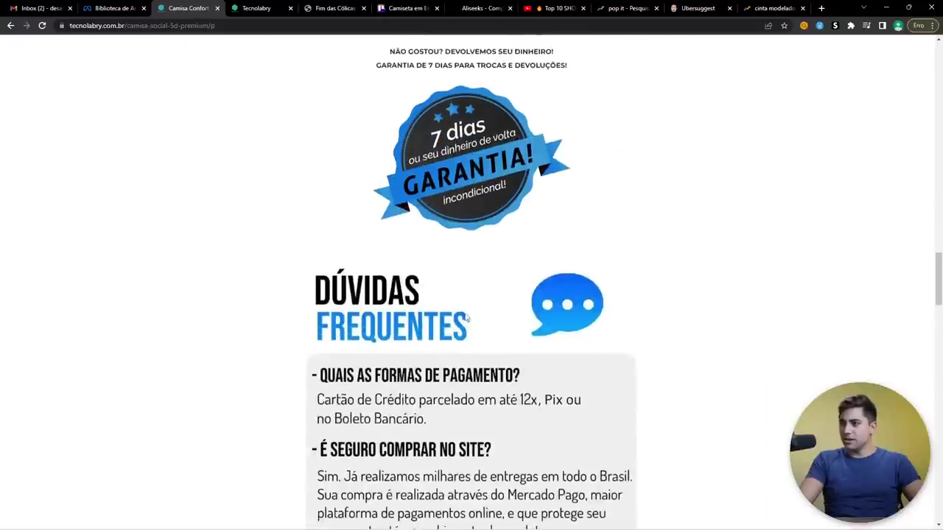
pyautogui.scroll(-2, 244, 388)
pyautogui.scroll(20, 221, 194)
pyautogui.scroll(-3, 391, 392)
pyautogui.scroll(-3, 391, 393)
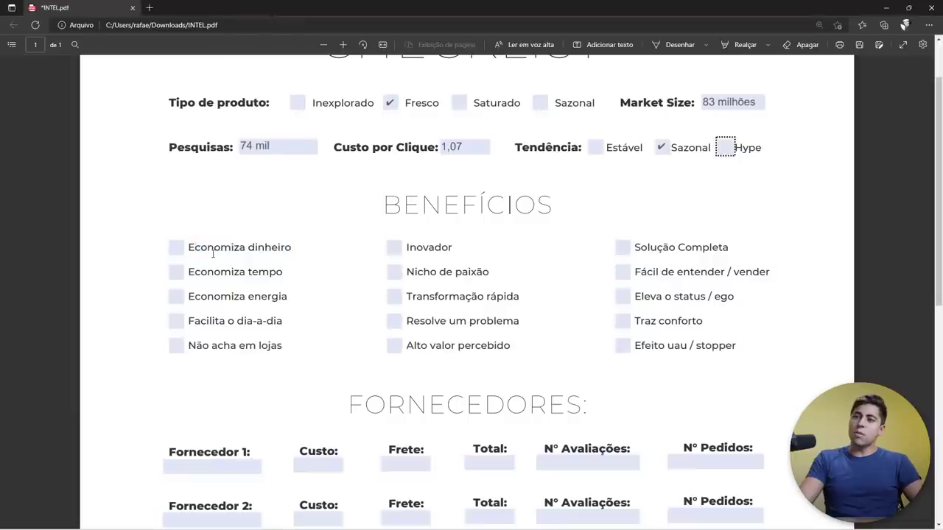
# Step: Check the Economiza dinheiro item against the product page's ALTA ELASTICIDADE paragraph, highlighting the claims about elasticity, breathability and comfort
pyautogui.doubleClick(235, 250)
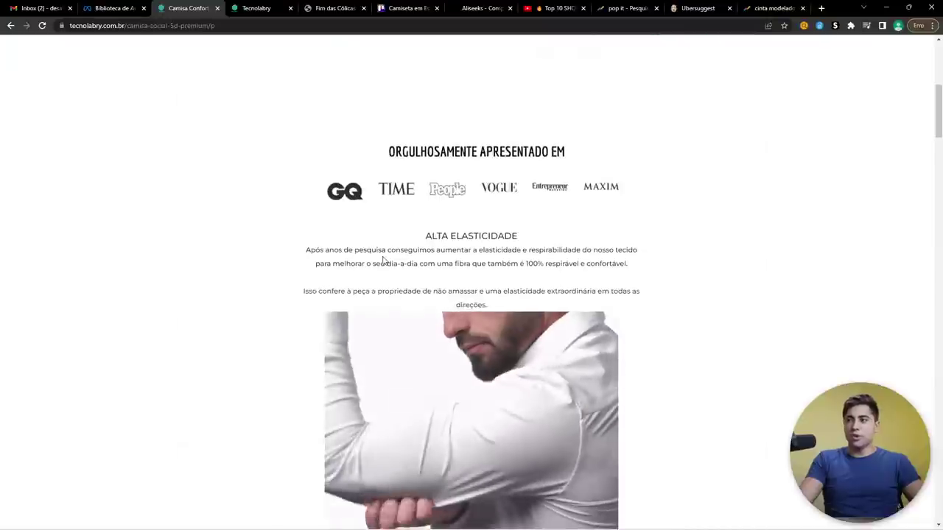
pyautogui.moveTo(525, 244); pyautogui.dragTo(524, 249)
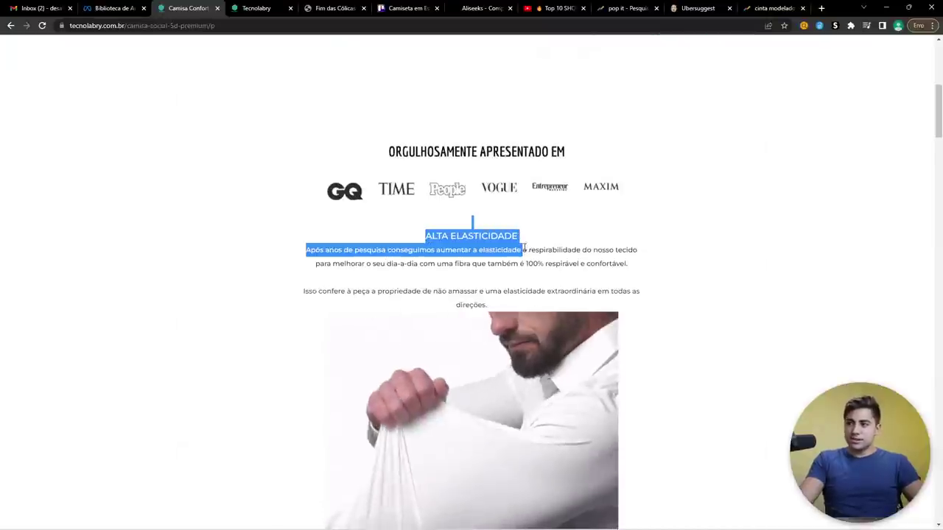
pyautogui.click(507, 273)
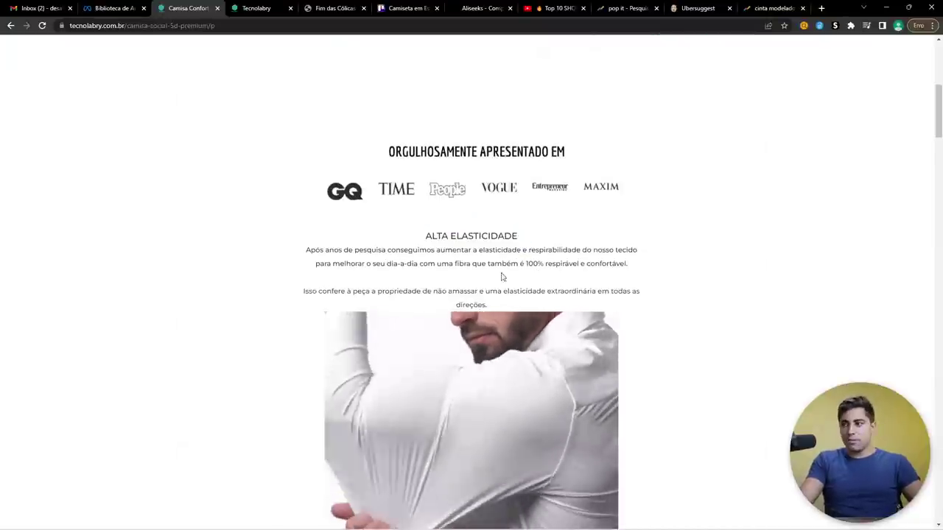
pyautogui.moveTo(557, 249); pyautogui.dragTo(562, 249)
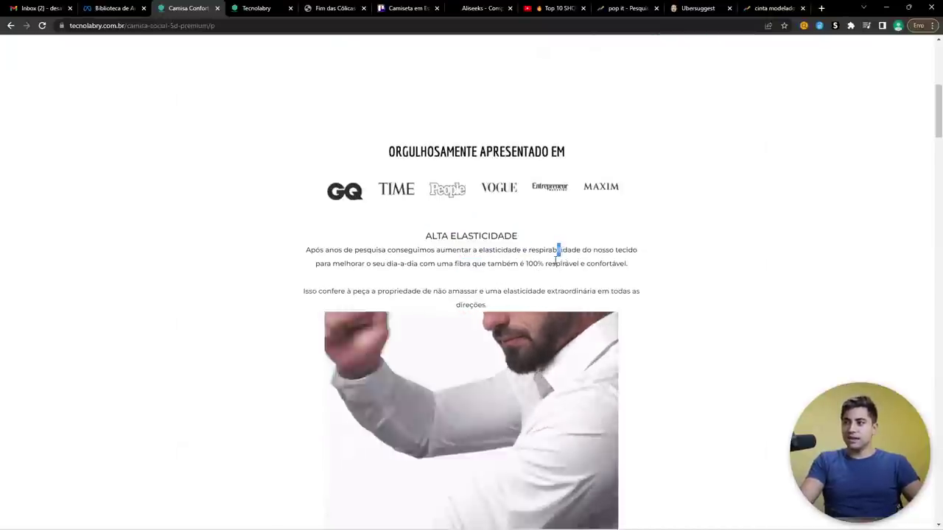
pyautogui.tripleClick(622, 262)
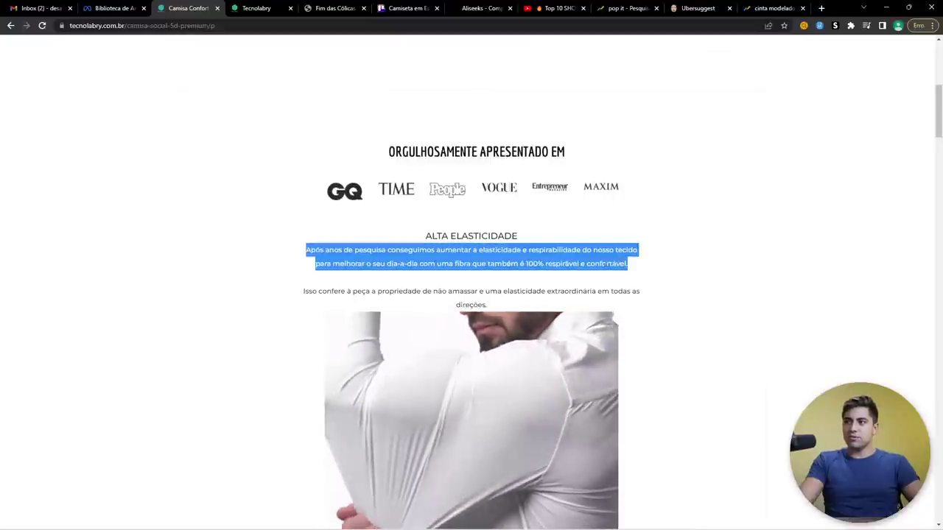
pyautogui.click(523, 273)
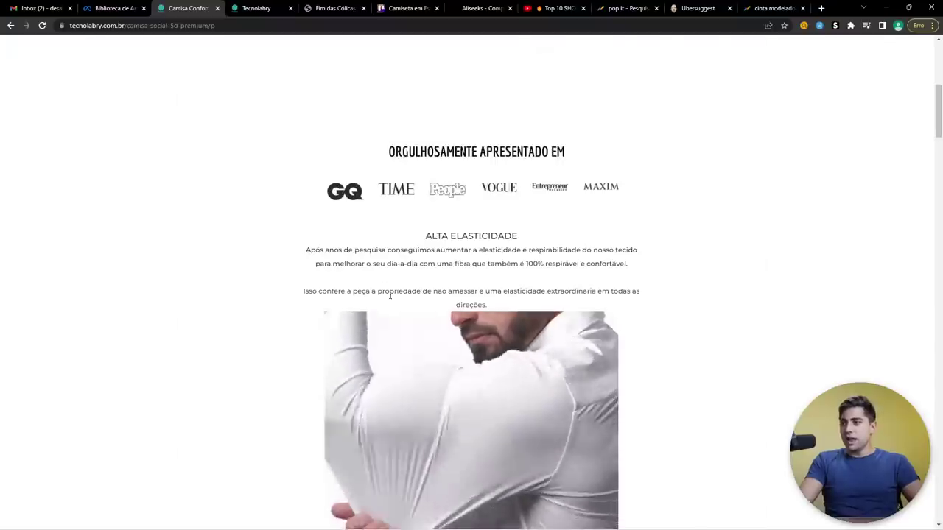
# Step: Read the SEM MARCAS DE SUOR section of the shirt's product page, highlighting its claims about sweat marks and microfilaments
pyautogui.scroll(6, 389, 293)
pyautogui.scroll(-5, 363, 277)
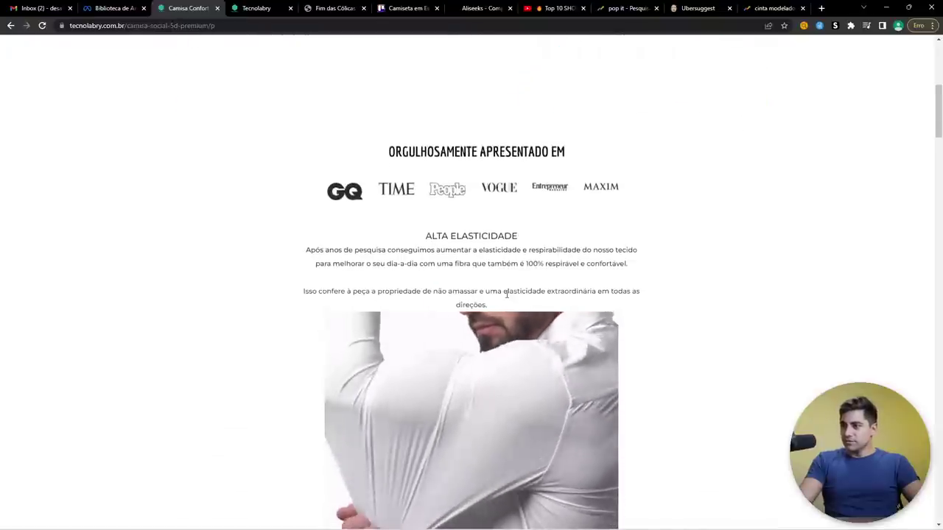
pyautogui.scroll(-6, 385, 303)
pyautogui.scroll(-5, 446, 208)
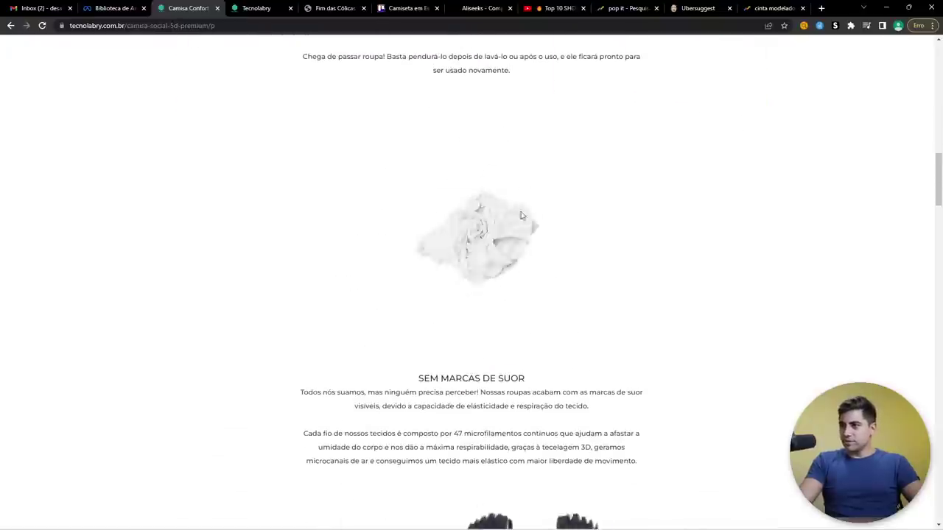
pyautogui.scroll(-3, 488, 282)
pyautogui.scroll(2, 493, 290)
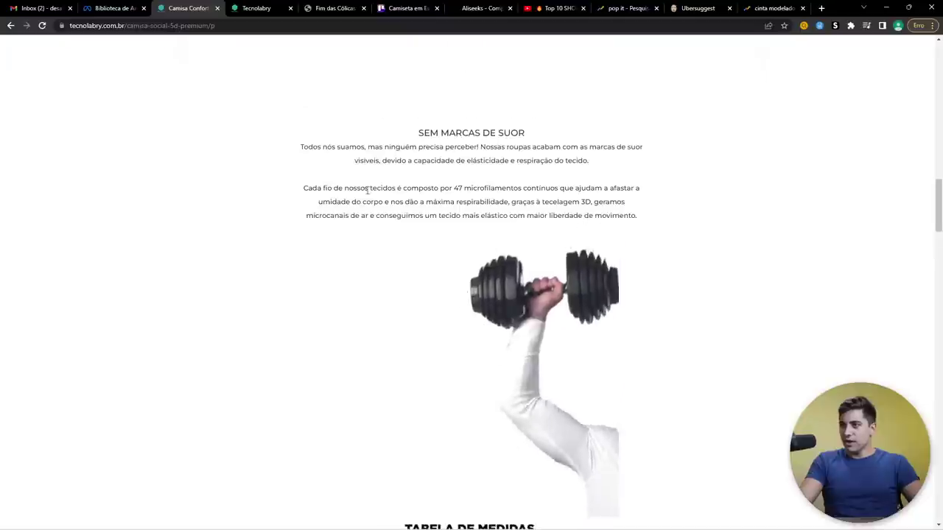
pyautogui.moveTo(495, 189); pyautogui.dragTo(596, 273)
pyautogui.click(597, 273)
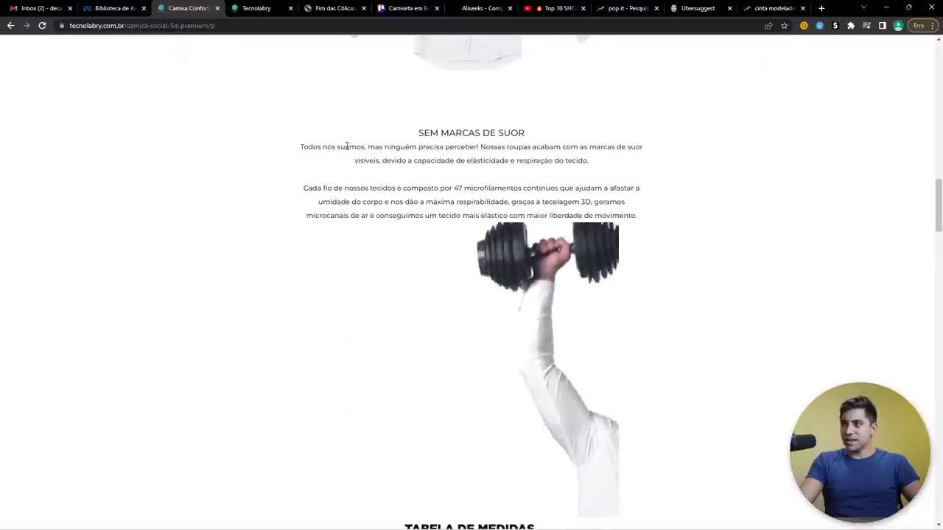
pyautogui.moveTo(343, 147); pyautogui.dragTo(636, 215)
# Step: Tick Economiza dinheiro in the INTEL.pdf checklist and highlight the Economiza tempo and Economiza energia items
pyautogui.click(570, 215)
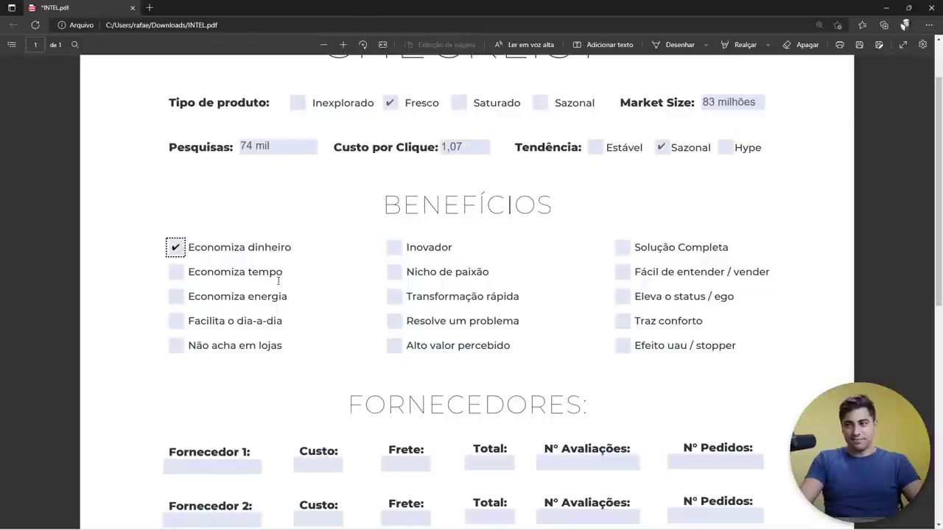
pyautogui.moveTo(227, 274); pyautogui.dragTo(196, 273)
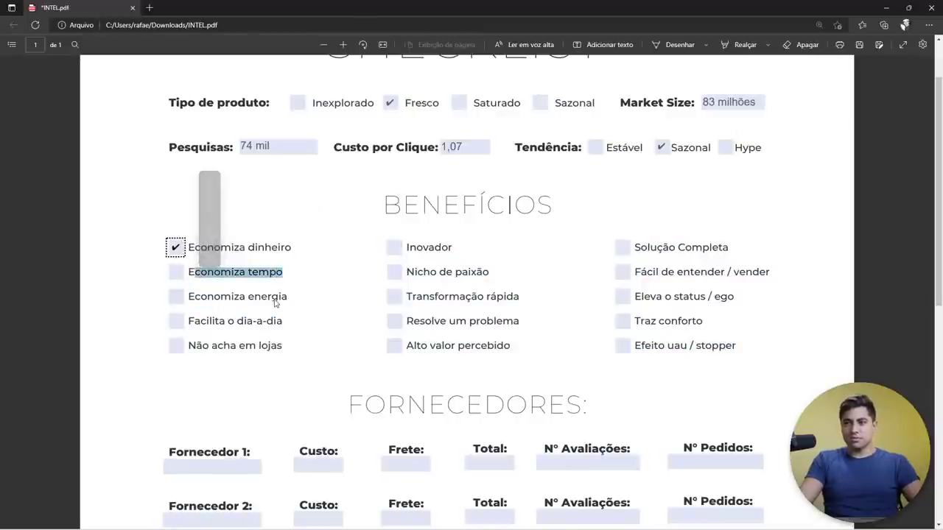
pyautogui.moveTo(287, 297); pyautogui.dragTo(195, 299)
pyautogui.click(135, 283)
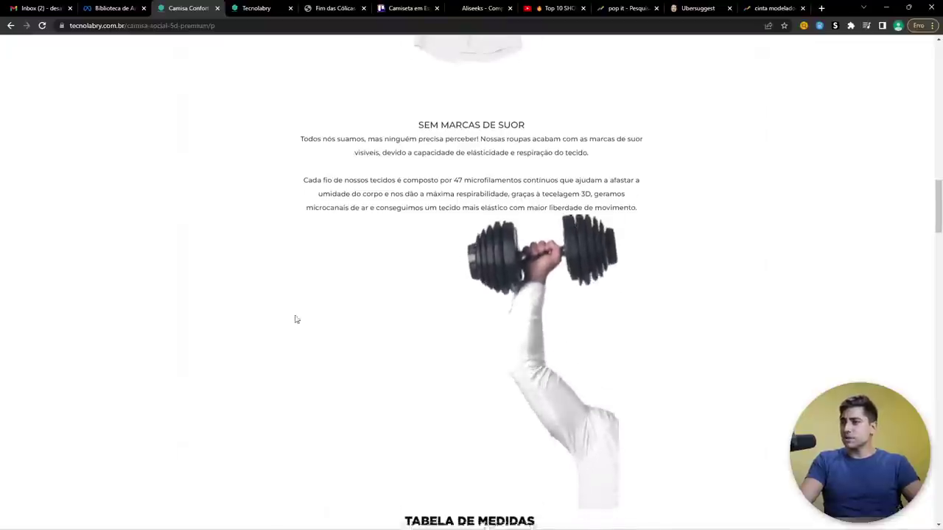
# Step: Look over the Camisa Confort 5D product page again, from the product photos through the elasticity and SEM MARCAS DE SUOR sections
pyautogui.scroll(-1, 288, 368)
pyautogui.scroll(15, 295, 191)
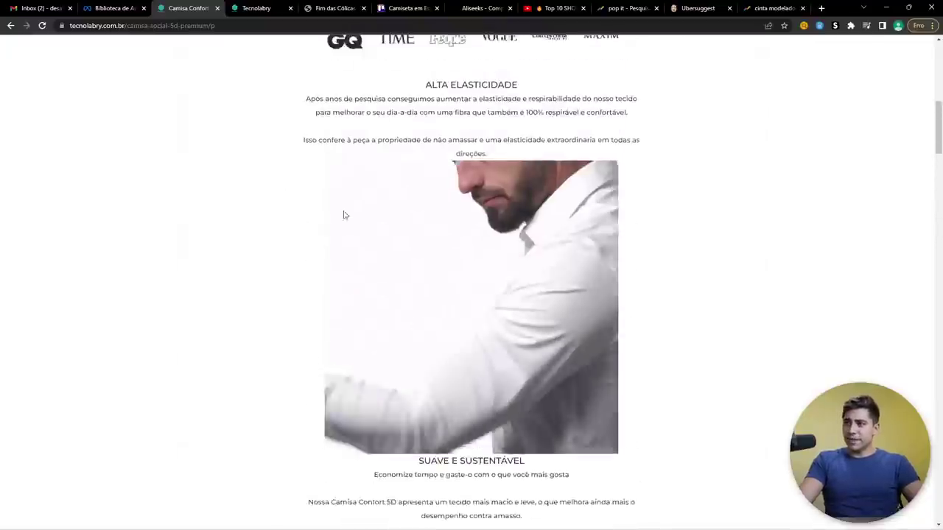
pyautogui.scroll(-1, 364, 228)
pyautogui.scroll(6, 353, 221)
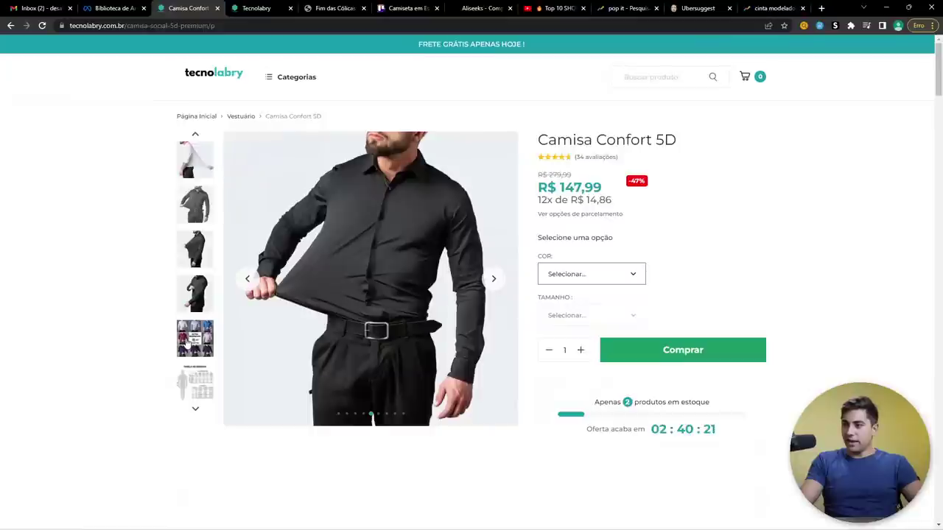
pyautogui.scroll(-4, 216, 343)
pyautogui.scroll(1, 404, 375)
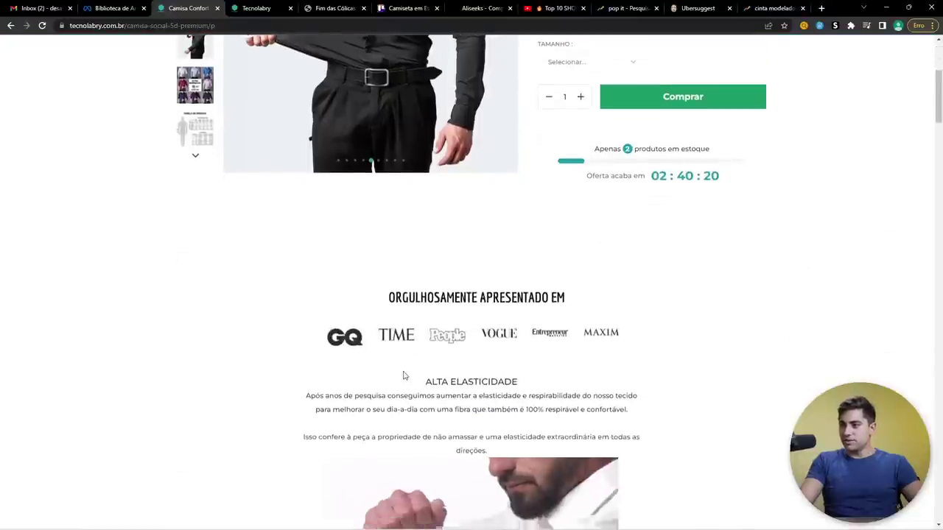
pyautogui.scroll(-3, 455, 371)
pyautogui.scroll(-3, 456, 372)
pyautogui.scroll(-4, 442, 331)
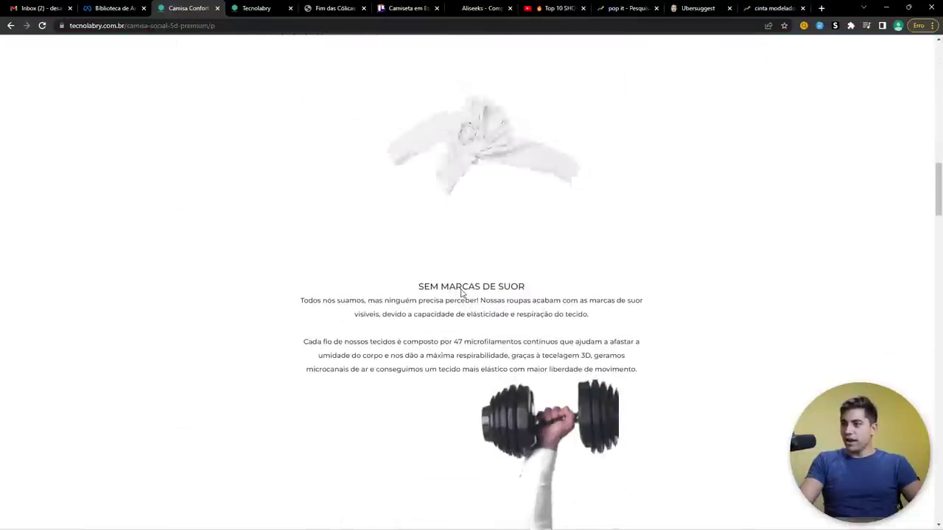
pyautogui.scroll(-4, 587, 292)
pyautogui.scroll(13, 543, 310)
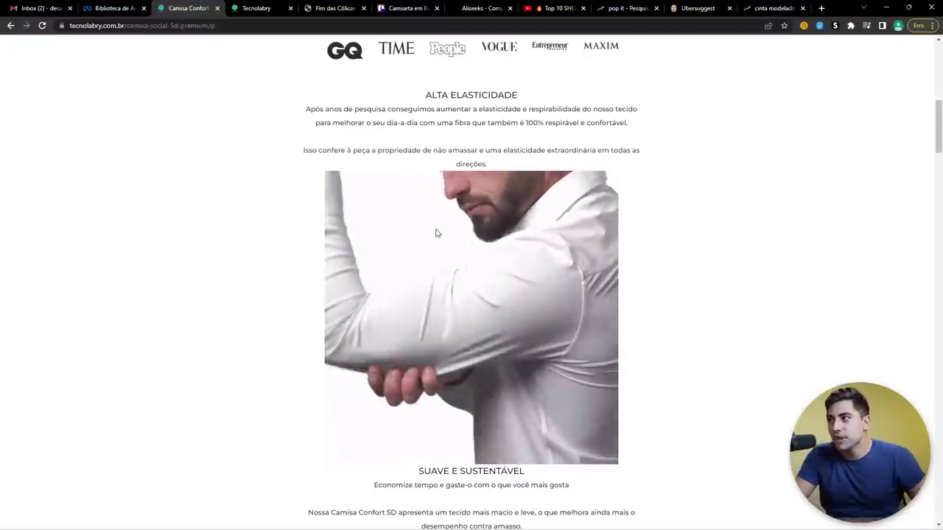
# Step: Open YouTube in a new browser tab, search for "pizza de suor homem" and browse the resulting videos
pyautogui.hotkey('ctrl', 't')
pyautogui.write('you')
pyautogui.press('Return')
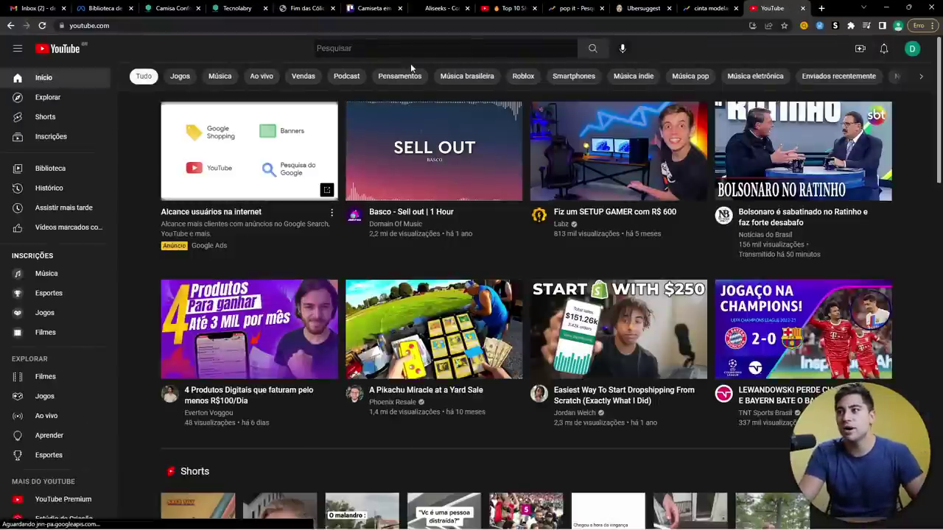
pyautogui.click(409, 52)
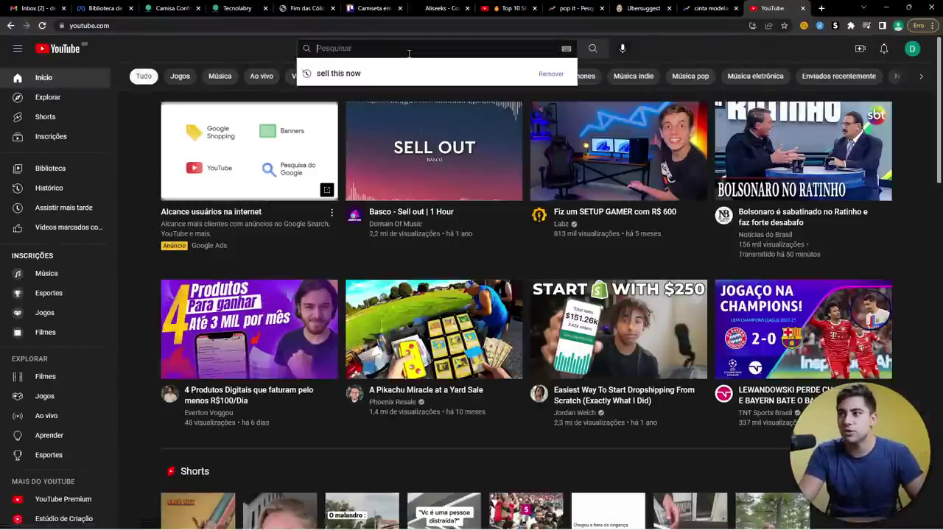
pyautogui.write('pizza de suor')
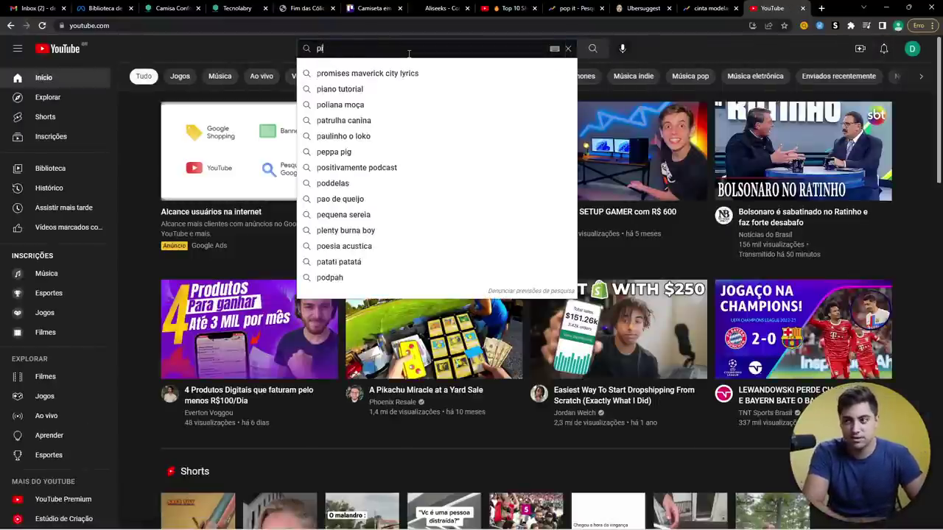
pyautogui.write(' homem')
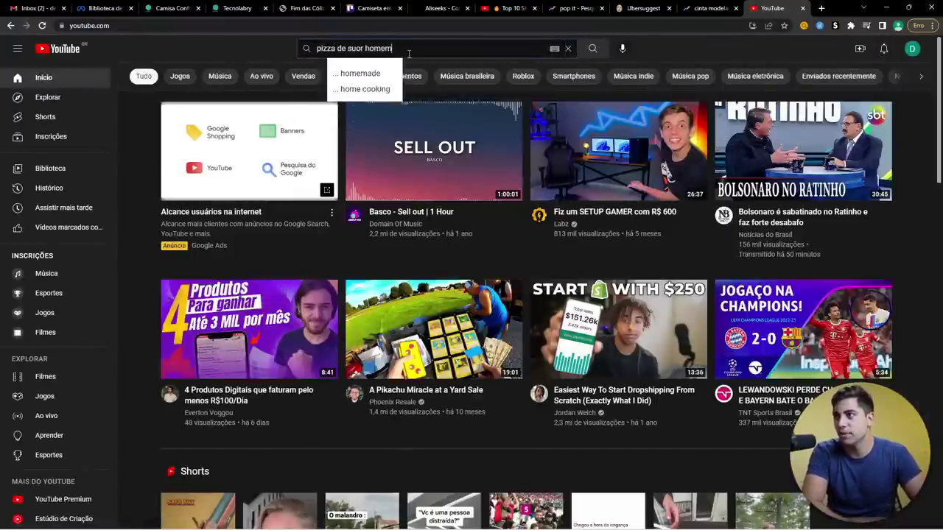
pyautogui.press('Return')
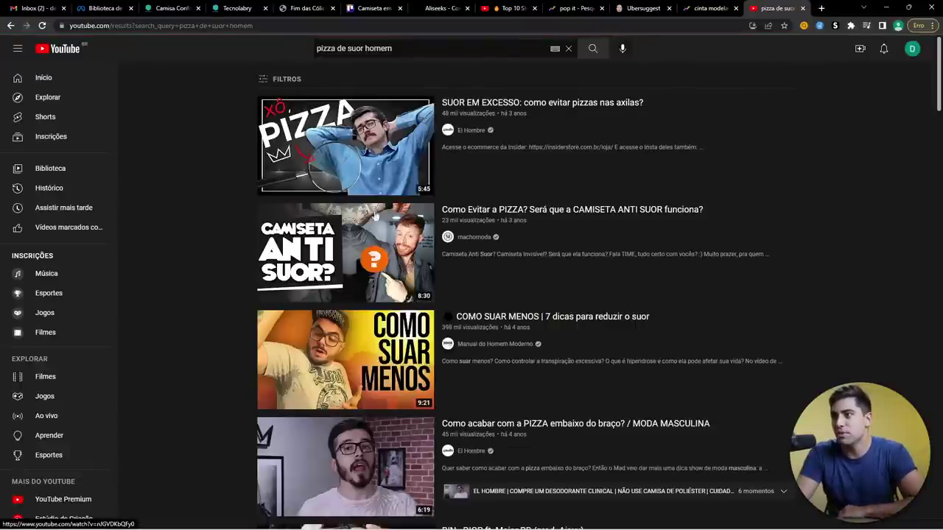
pyautogui.scroll(-3, 364, 288)
pyautogui.scroll(-8, 364, 288)
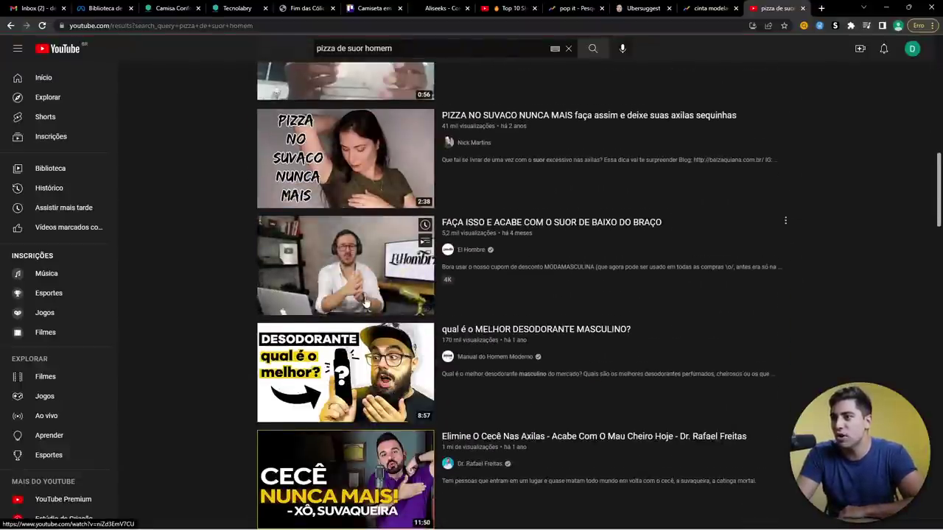
pyautogui.scroll(-7, 366, 303)
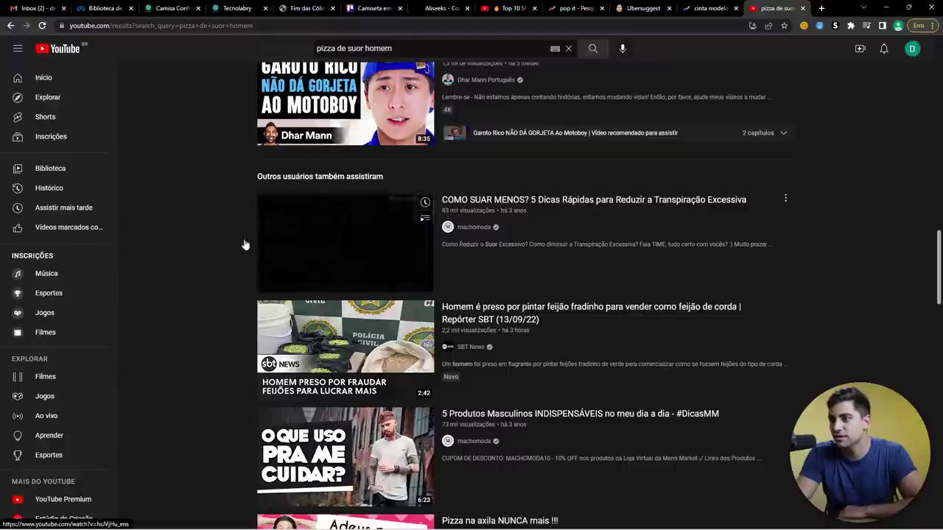
# Step: Refine the YouTube search to "pizza de suor homem nojenta" and look through the results
pyautogui.press('Home')
pyautogui.click(410, 48)
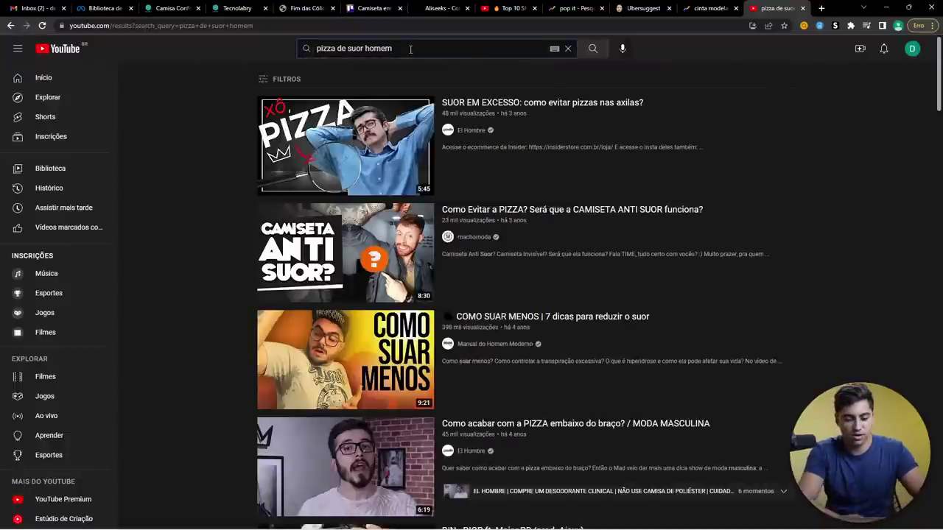
pyautogui.write('nojenta')
pyautogui.press('Return')
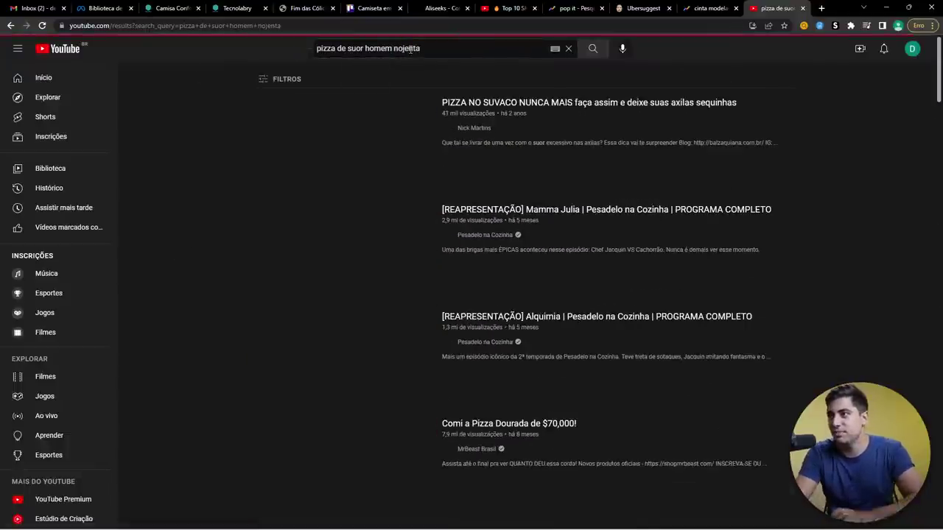
pyautogui.scroll(-6, 238, 293)
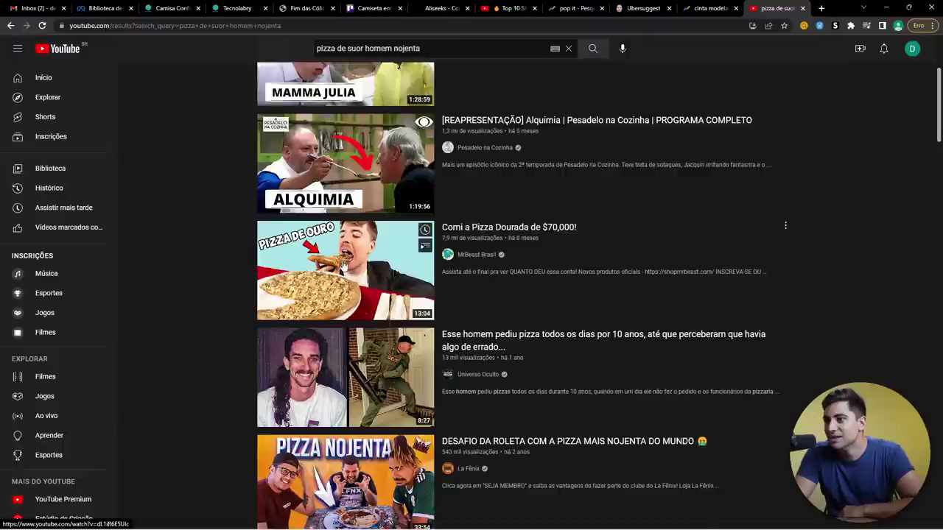
pyautogui.scroll(-18, 239, 293)
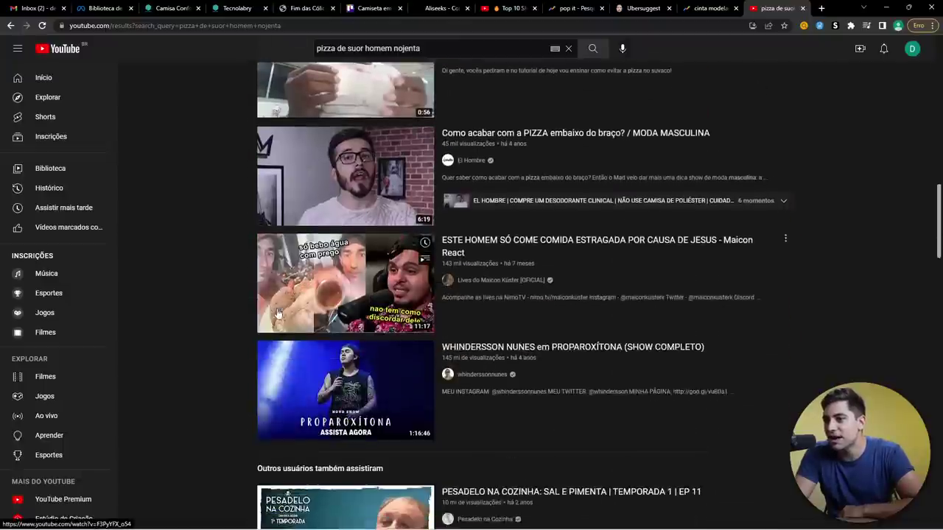
pyautogui.scroll(20, 195, 309)
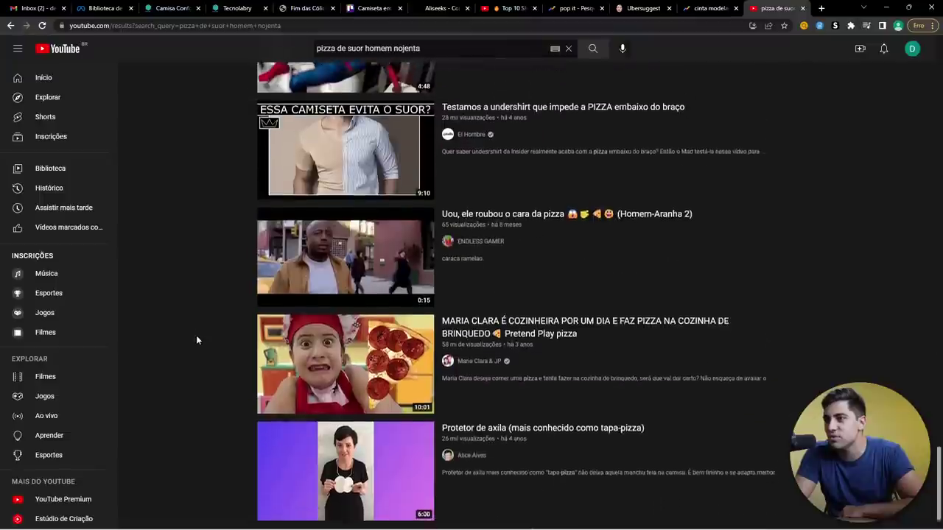
# Step: Close the YouTube tab and tick Economiza tempo and Economiza energia in the Benefícios section of INTEL.pdf
pyautogui.click(802, 8)
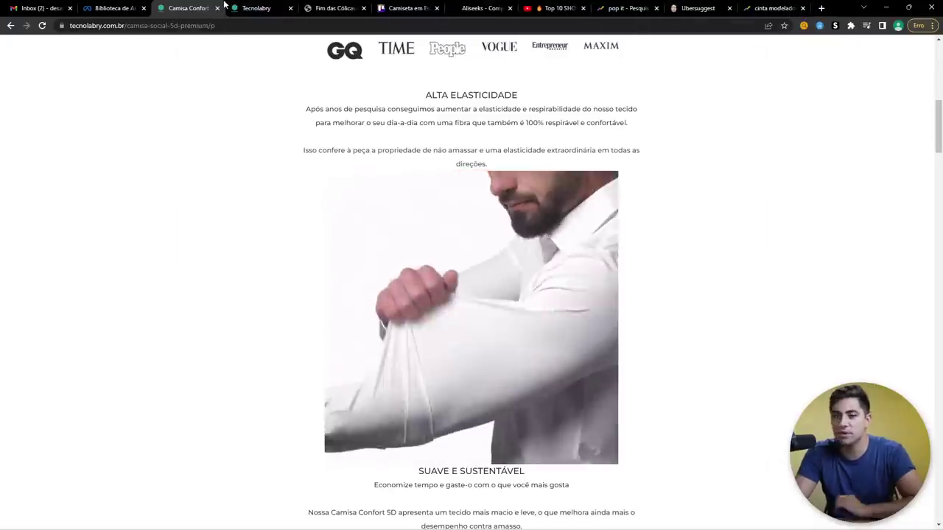
pyautogui.hotkey('alt', 'Tab')
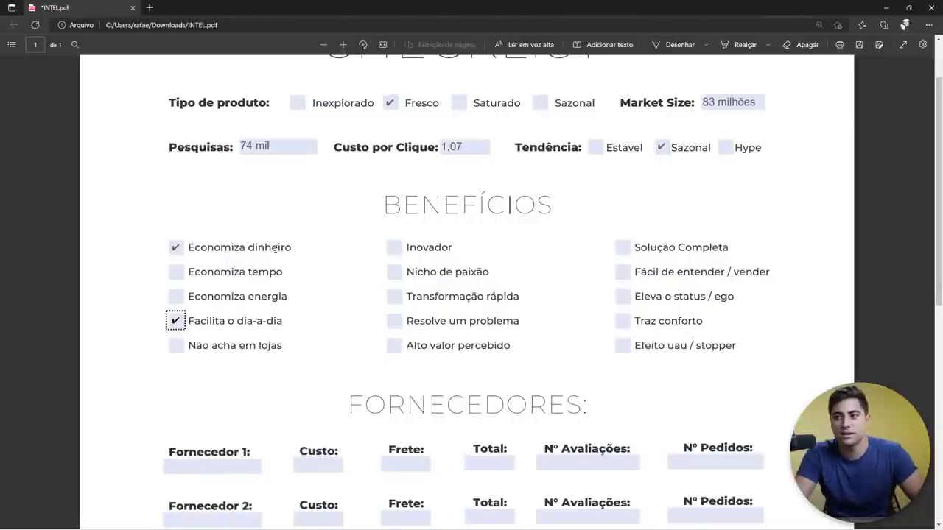
pyautogui.click(176, 273)
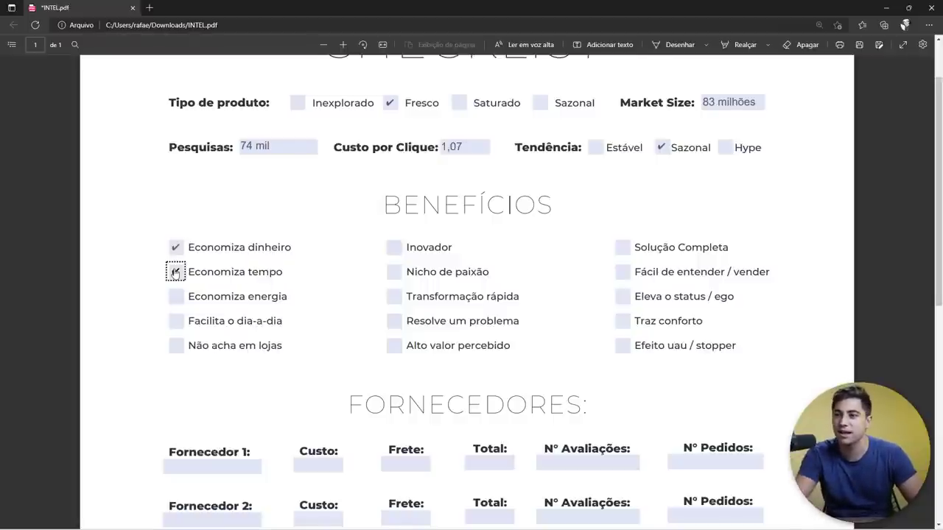
pyautogui.doubleClick(221, 295)
pyautogui.click(260, 296)
pyautogui.press('space')
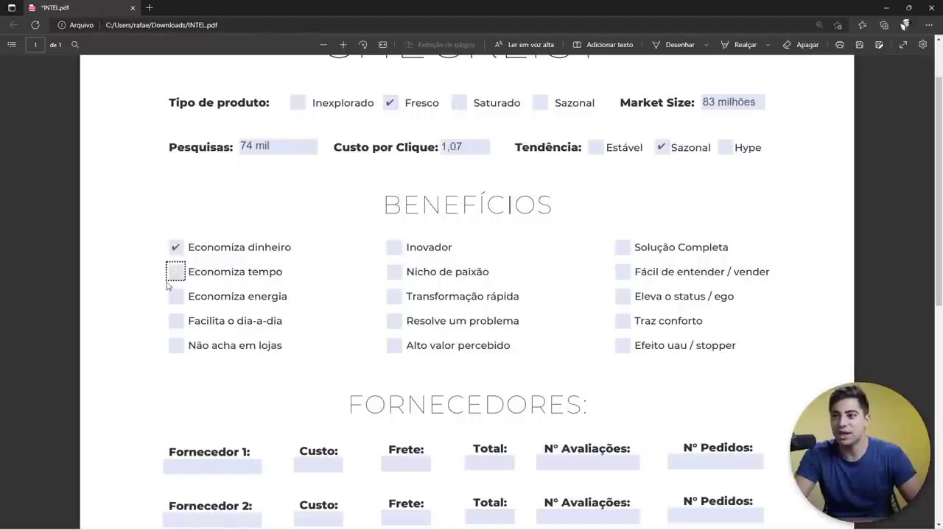
pyautogui.click(176, 272)
pyautogui.click(177, 298)
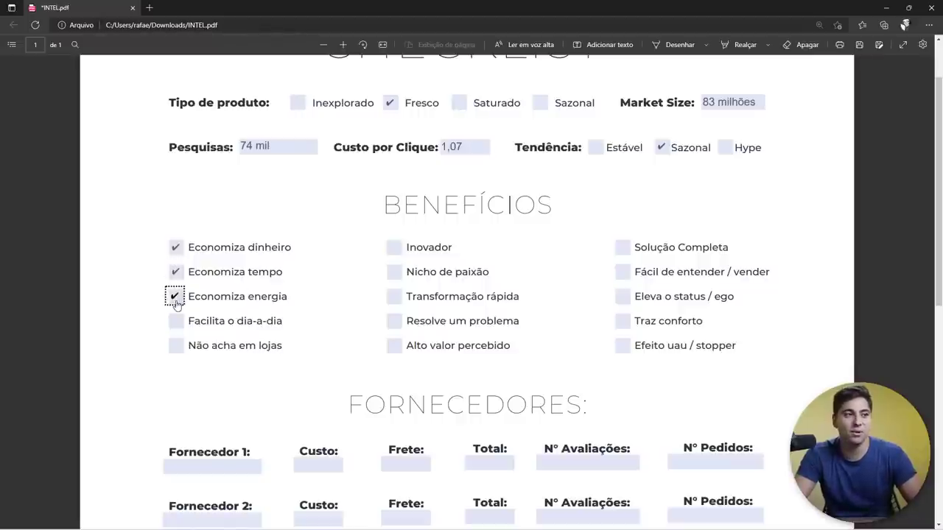
# Step: Tick Facilita o dia-a-dia and Não acha em lojas in the Benefícios section of INTEL.pdf
pyautogui.click(176, 322)
pyautogui.click(263, 321)
pyautogui.click(182, 351)
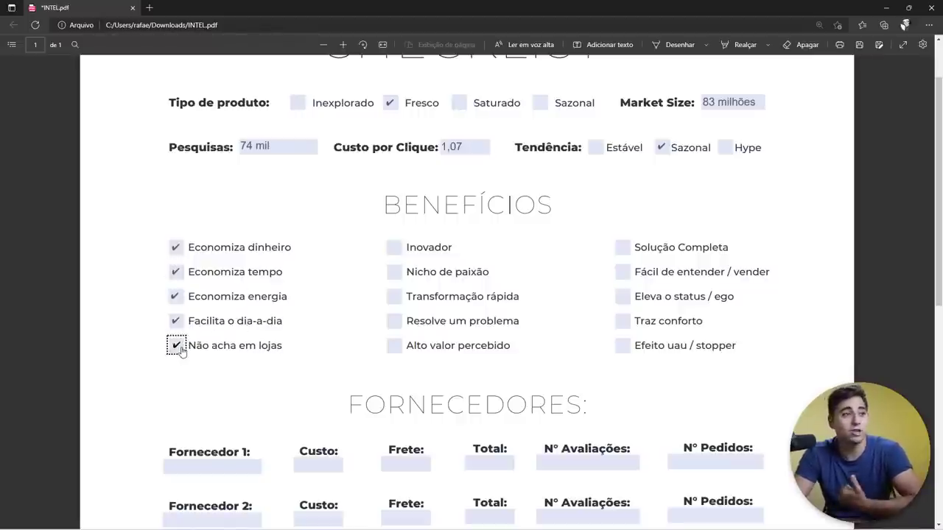
# Step: Tick Inovador, Nicho de paixão and Transformação rápida among the shirt's benefits
pyautogui.click(392, 248)
pyautogui.moveTo(407, 254); pyautogui.dragTo(451, 249)
pyautogui.click(395, 272)
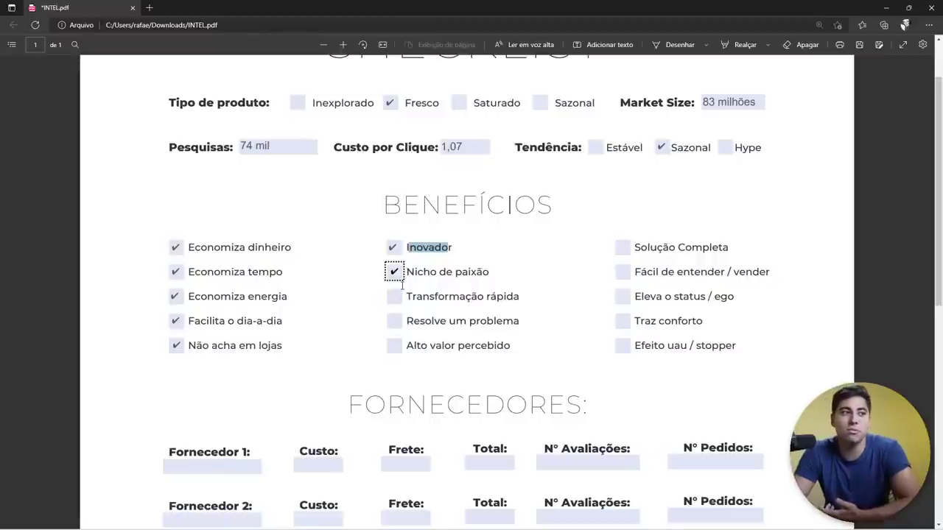
pyautogui.click(429, 276)
pyautogui.click(395, 297)
pyautogui.click(394, 274)
# Step: Tick Resolve um problema and Alto valor percebido in the Benefícios section
pyautogui.moveTo(414, 320)
pyautogui.mouseDown()
pyautogui.moveTo(519, 322)
pyautogui.moveTo(423, 321)
pyautogui.mouseUp()
pyautogui.click(396, 321)
pyautogui.click(518, 322)
pyautogui.doubleClick(425, 322)
pyautogui.click(452, 324)
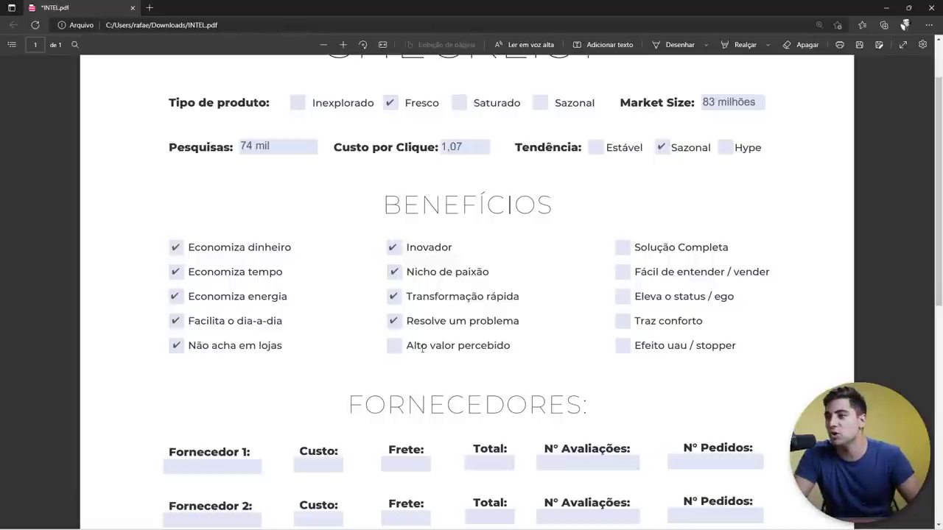
pyautogui.click(394, 349)
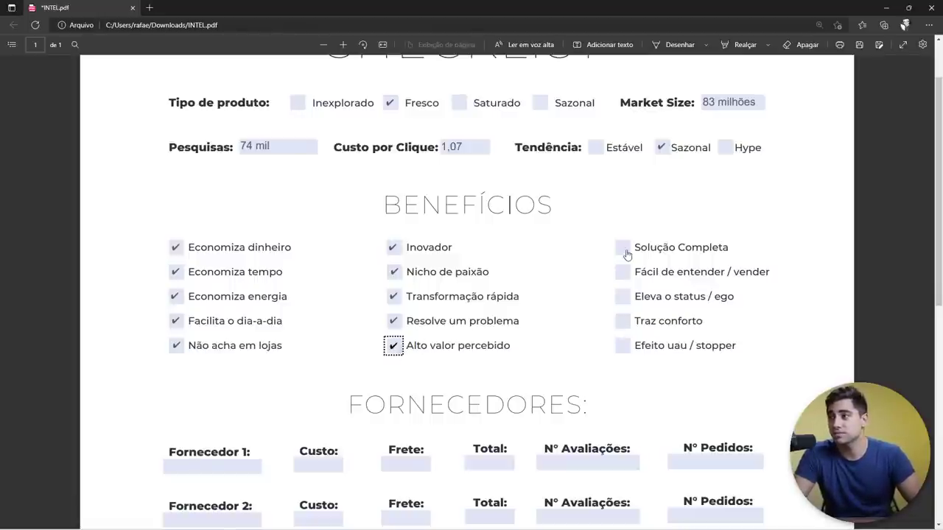
# Step: Tick Solução Completa and Fácil de entender / vender in the Benefícios section
pyautogui.click(623, 249)
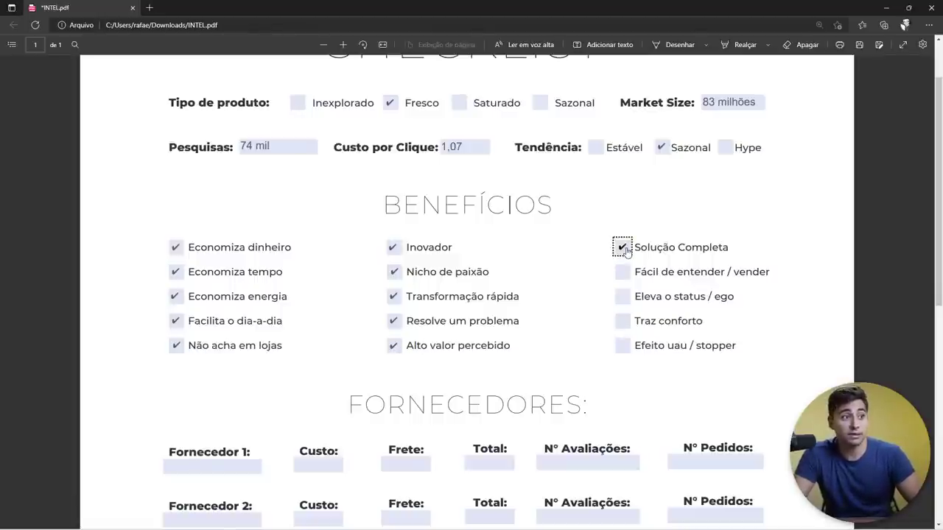
pyautogui.click(622, 273)
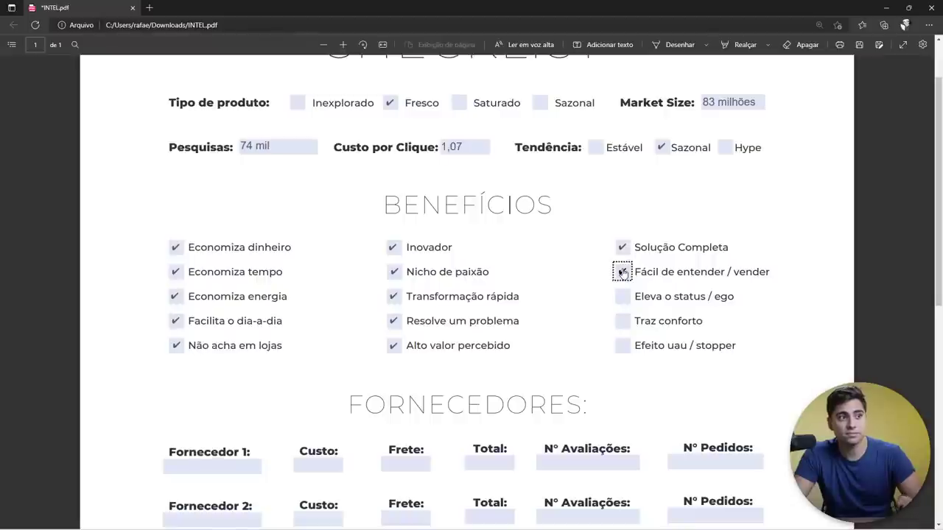
pyautogui.moveTo(770, 272); pyautogui.dragTo(636, 274)
pyautogui.click(660, 288)
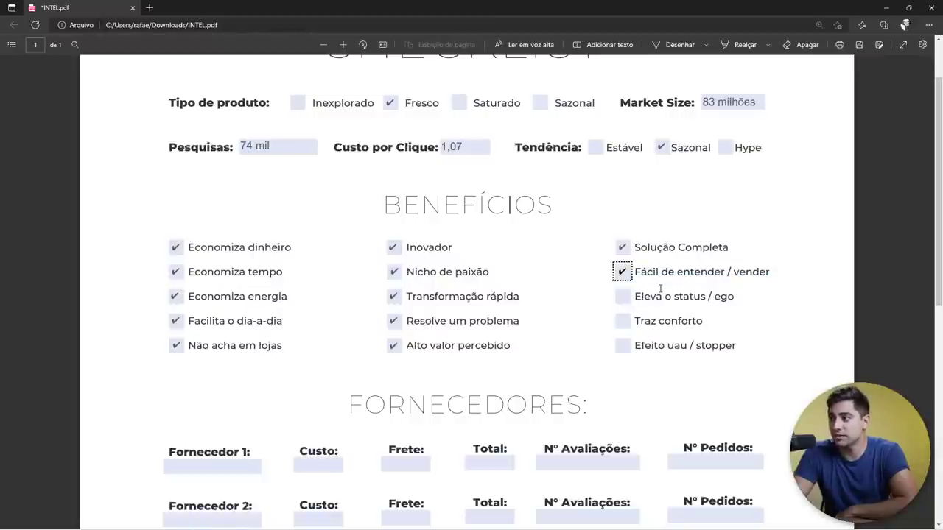
# Step: Tick the remaining benefits Eleva o status / ego, Traz conforto and Efeito uau / stopper
pyautogui.moveTo(735, 296); pyautogui.dragTo(639, 297)
pyautogui.click(623, 279)
pyautogui.moveTo(736, 298); pyautogui.dragTo(662, 298)
pyautogui.click(623, 296)
pyautogui.click(624, 322)
pyautogui.moveTo(730, 344); pyautogui.dragTo(636, 345)
pyautogui.click(623, 321)
pyautogui.click(623, 346)
pyautogui.click(624, 324)
pyautogui.click(623, 346)
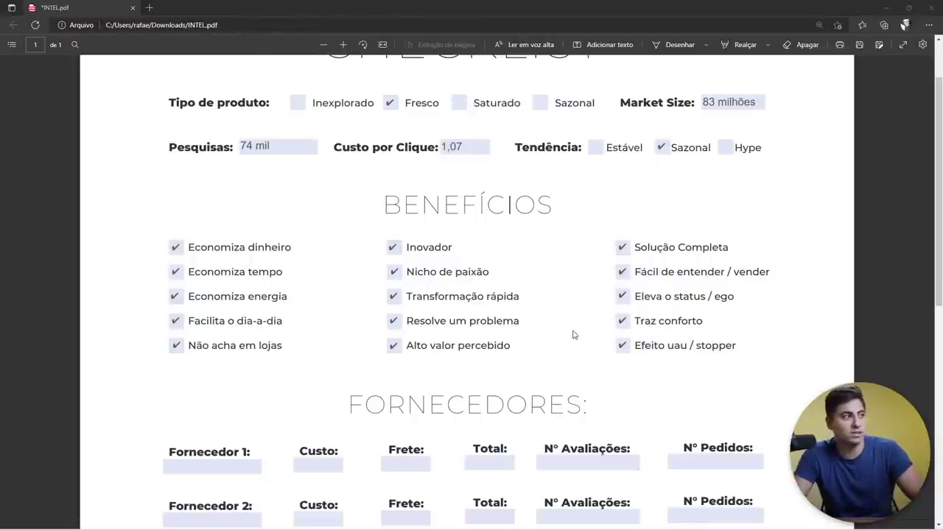
# Step: Compare the Camisa Confort 5D product page with the ticked benefits in INTEL.pdf, highlighting Traz conforto and Facilita o dia-a-dia
pyautogui.hotkey('alt', 'Tab')
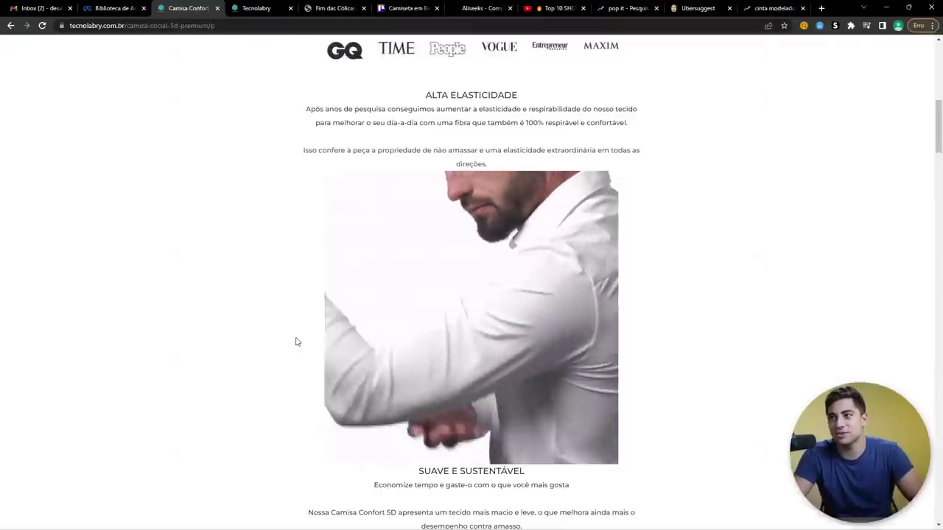
pyautogui.hotkey('alt', 'Tab')
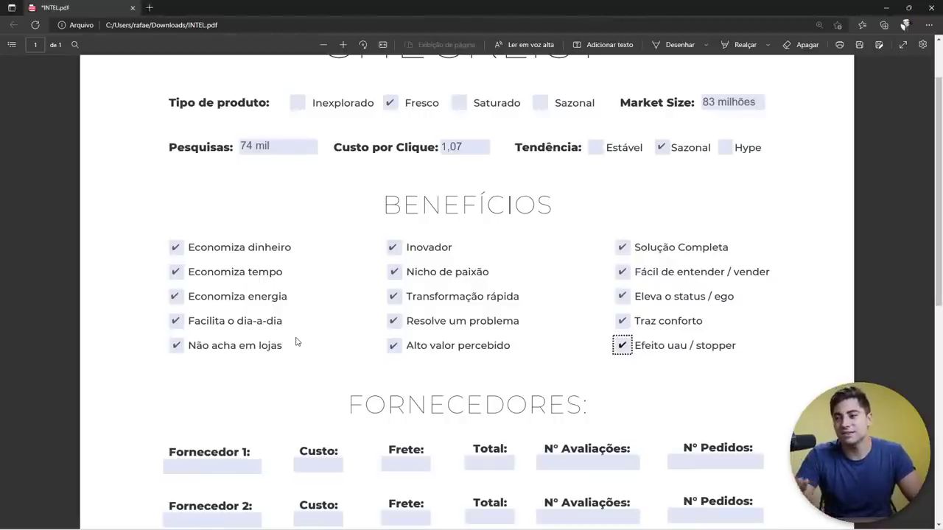
pyautogui.hotkey('alt', 'Tab')
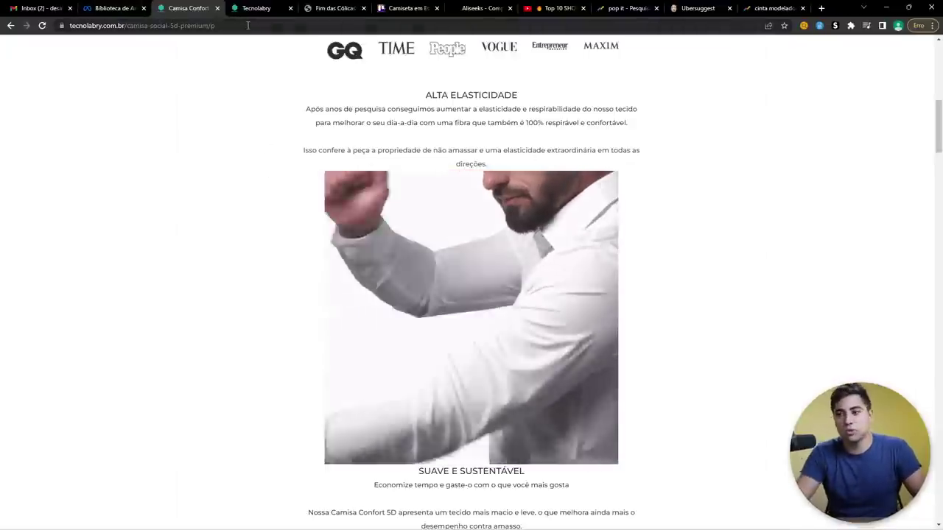
pyautogui.hotkey('alt', 'Tab')
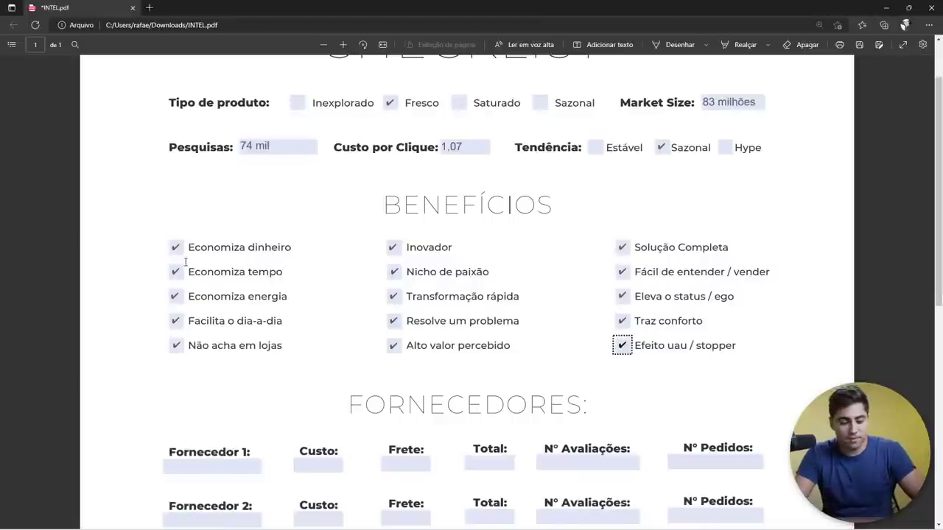
pyautogui.moveTo(361, 217); pyautogui.dragTo(437, 226)
pyautogui.click(492, 238)
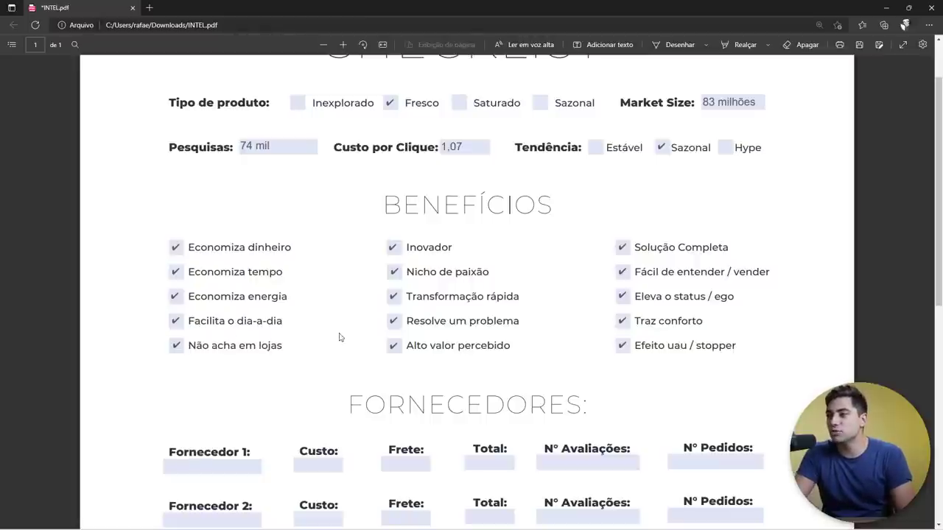
pyautogui.moveTo(698, 319); pyautogui.dragTo(638, 322)
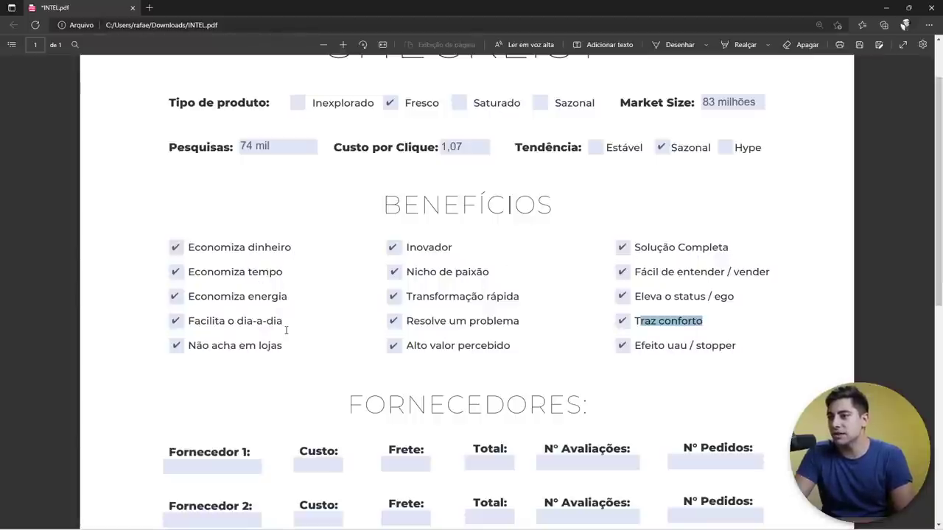
pyautogui.moveTo(285, 321); pyautogui.dragTo(194, 321)
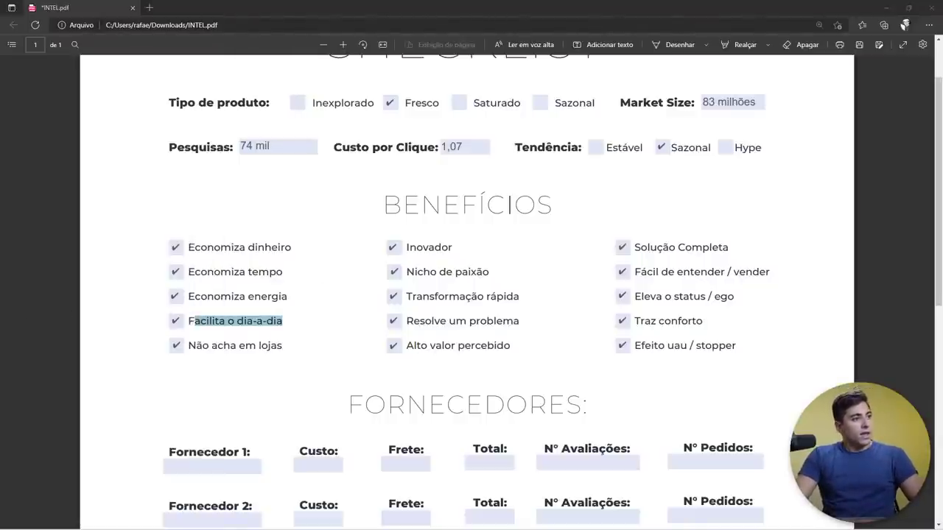
# Step: Switch to the Miro board, delete the Características do Produto list text, and return to the INTEL.pdf checklist
pyautogui.hotkey('alt', 'Tab')
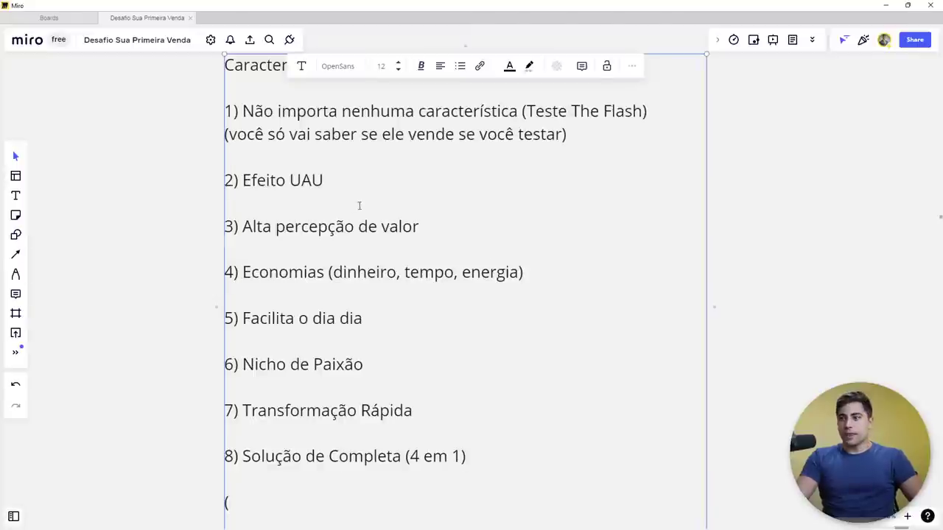
pyautogui.scroll(-1, 358, 204)
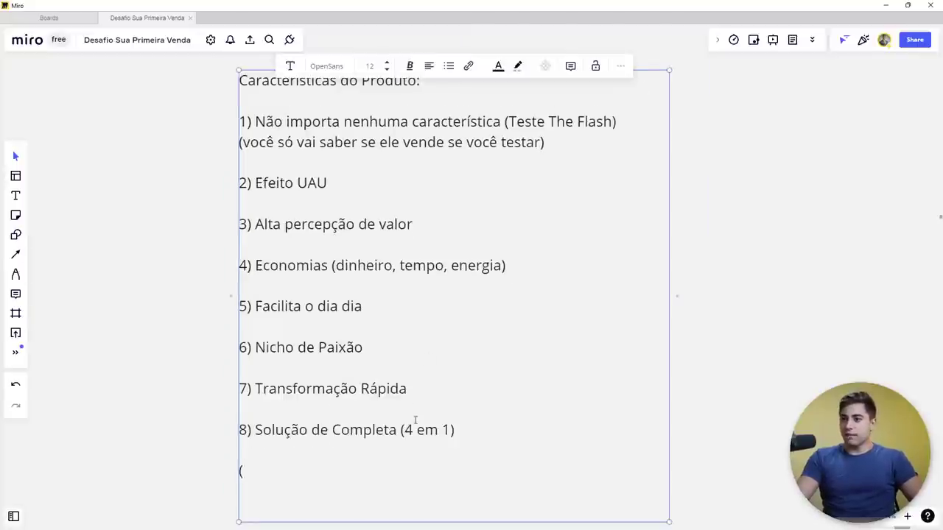
pyautogui.moveTo(337, 449); pyautogui.dragTo(243, 91)
pyautogui.press('BackSpace')
pyautogui.click(137, 180)
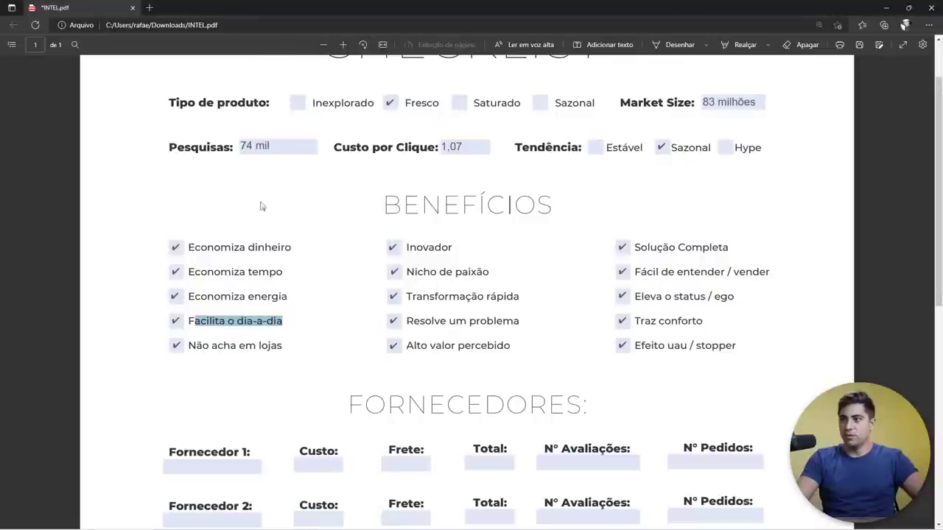
pyautogui.scroll(-2, 261, 204)
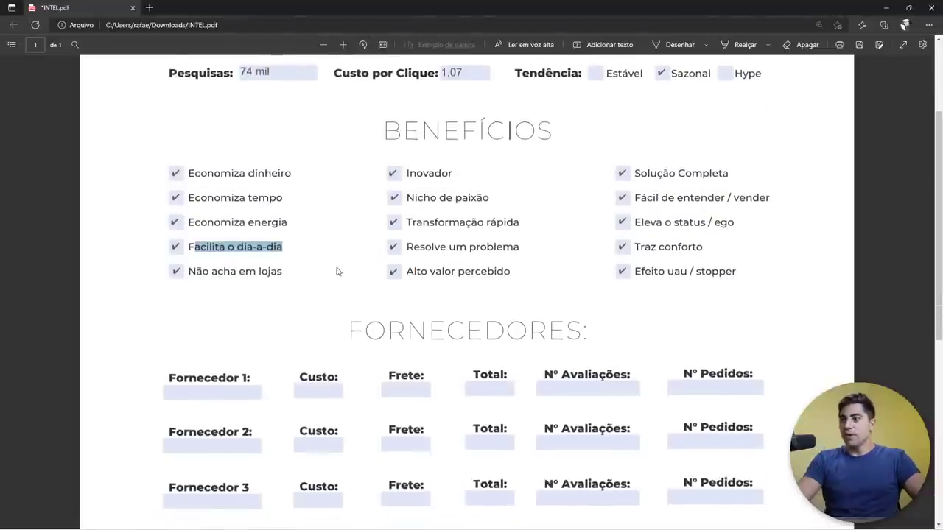
pyautogui.scroll(-1, 337, 270)
pyautogui.scroll(1, 346, 262)
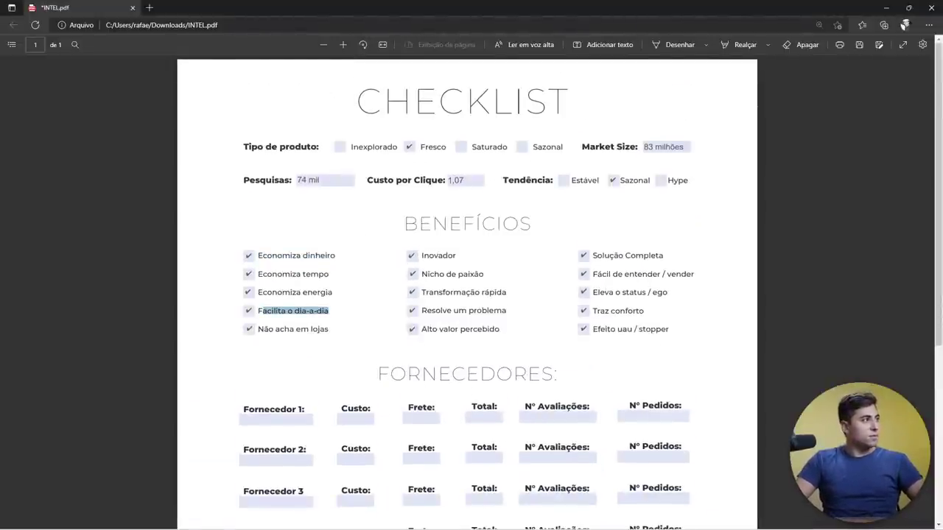
# Step: Switch to Chrome and open sellthetrend.com in a new tab, using the address copied from the other browser window
pyautogui.click(905, 25)
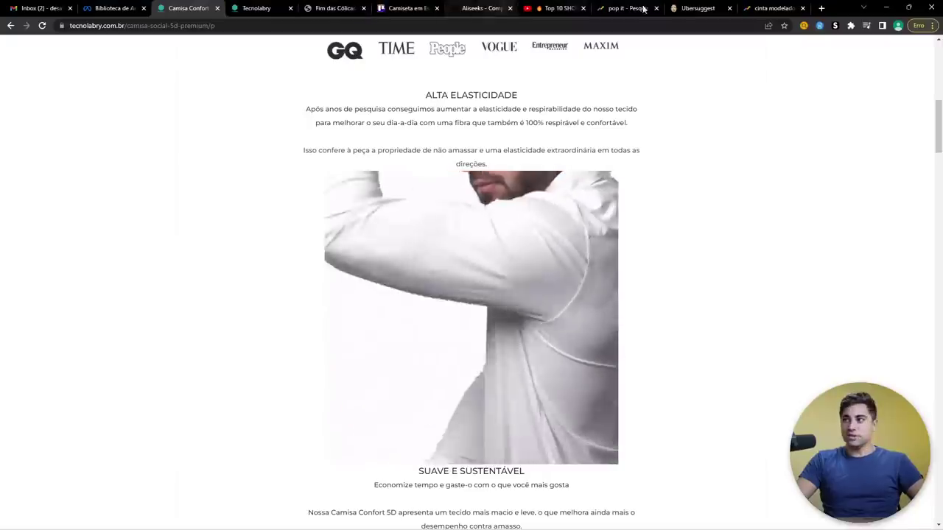
pyautogui.click(804, 8)
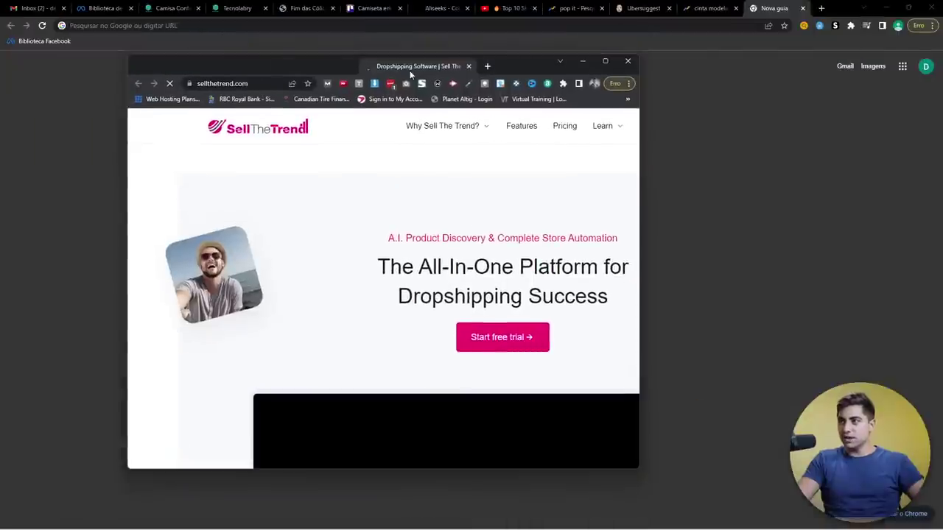
pyautogui.click(250, 84)
pyautogui.hotkey('ctrl', 'c')
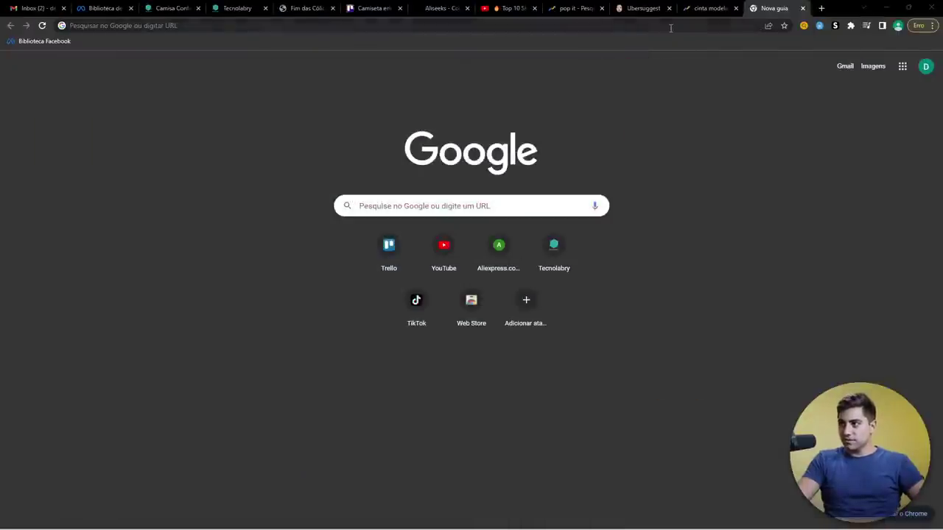
pyautogui.click(670, 28)
pyautogui.hotkey('ctrl', 'v')
pyautogui.press('Return')
# Step: Close all the other browser tabs except the Gmail inbox, Biblioteca de Anúncios and Sell The Trend
pyautogui.click(669, 8)
pyautogui.click(669, 8)
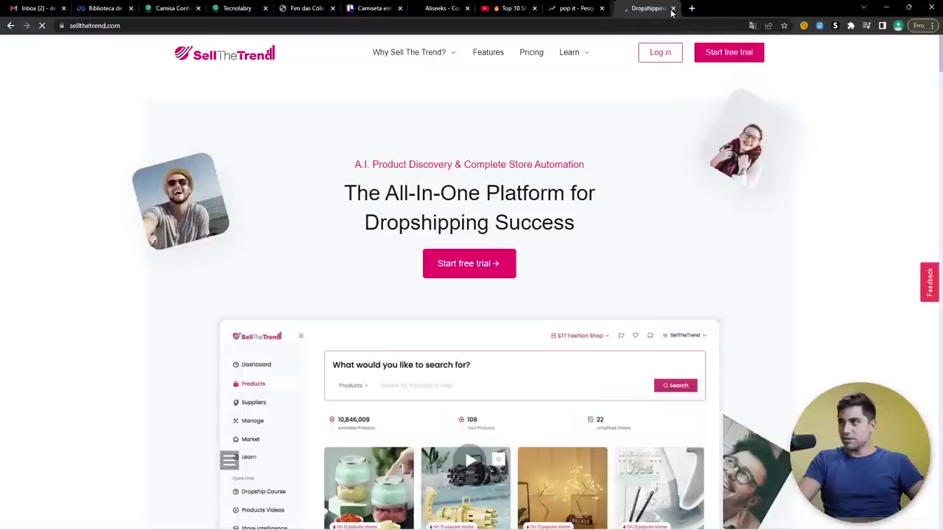
pyautogui.click(602, 8)
pyautogui.click(534, 8)
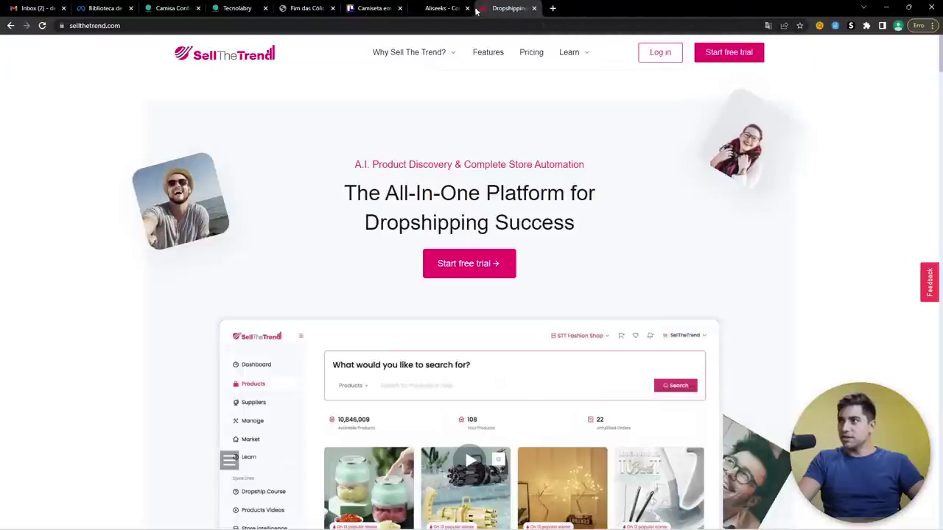
pyautogui.click(457, 9)
pyautogui.click(467, 8)
pyautogui.click(375, 8)
pyautogui.click(400, 8)
pyautogui.click(332, 8)
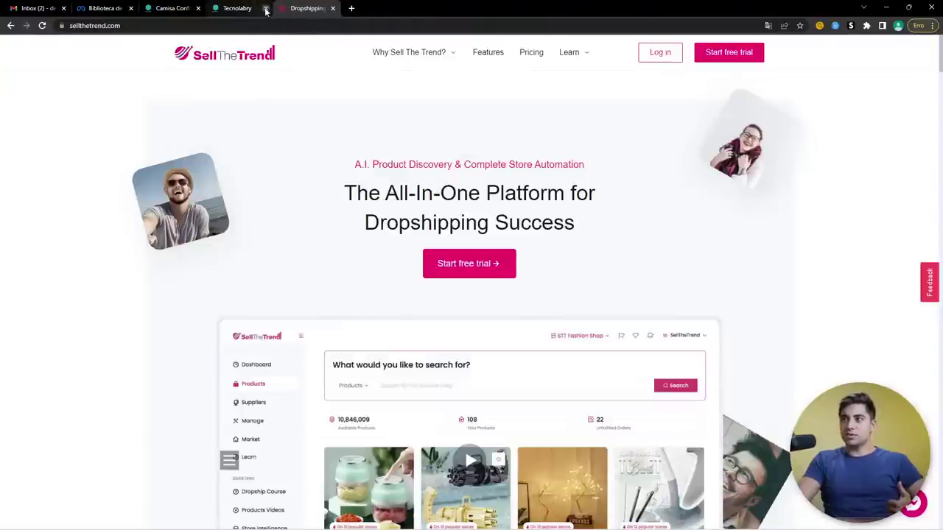
pyautogui.click(265, 8)
pyautogui.click(177, 8)
pyautogui.click(198, 8)
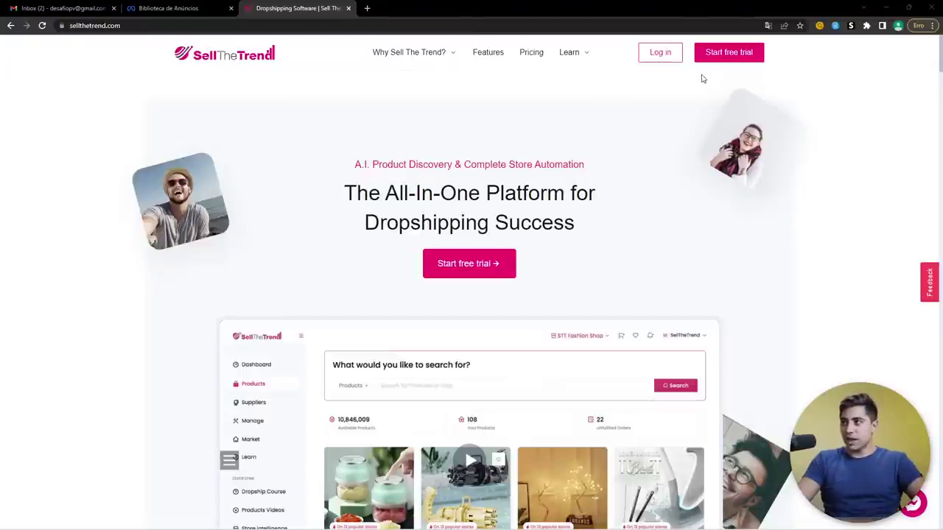
# Step: Start the Sell The Trend 7-day free trial by signing up with the existing Google account
pyautogui.moveTo(151, 56); pyautogui.dragTo(284, 52)
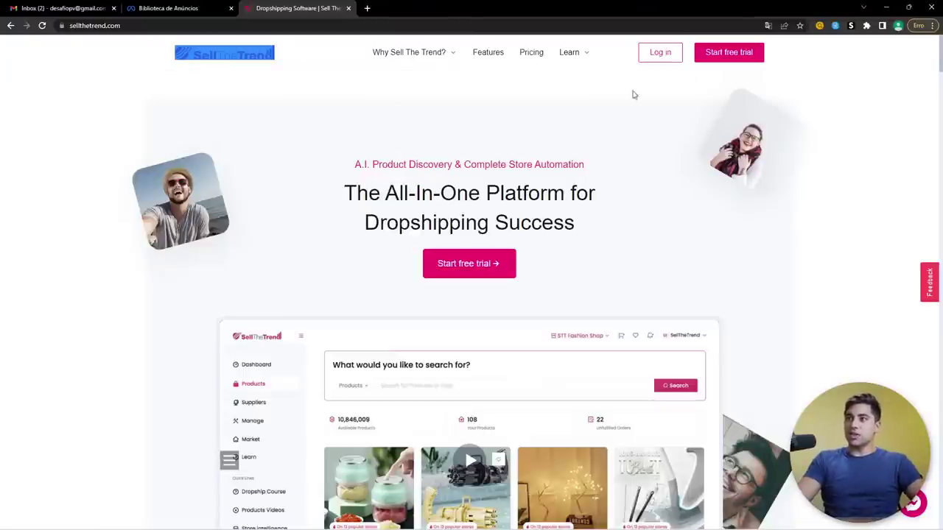
pyautogui.click(730, 58)
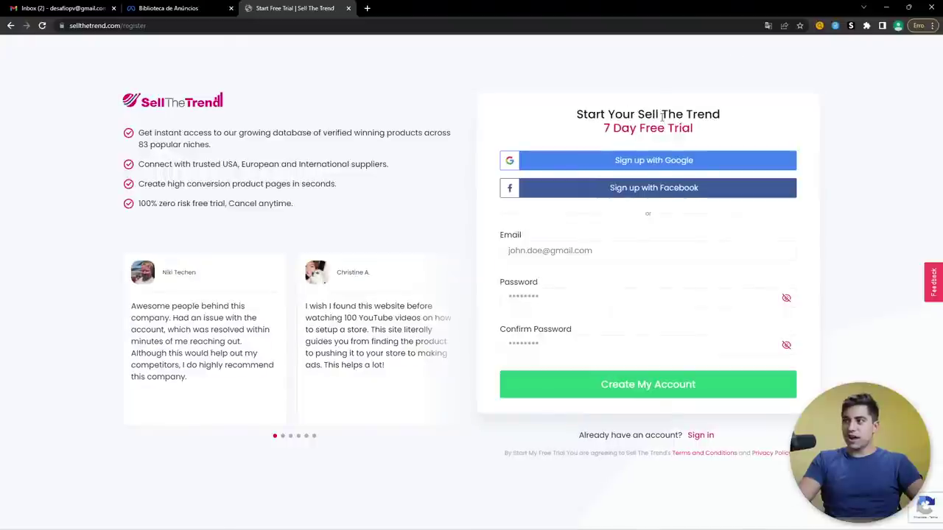
pyautogui.moveTo(578, 112); pyautogui.dragTo(744, 130)
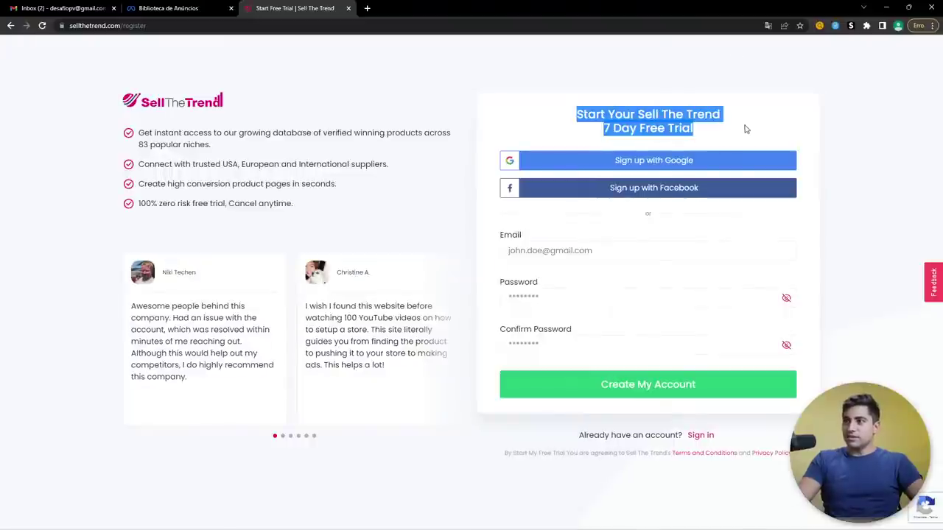
pyautogui.click(627, 168)
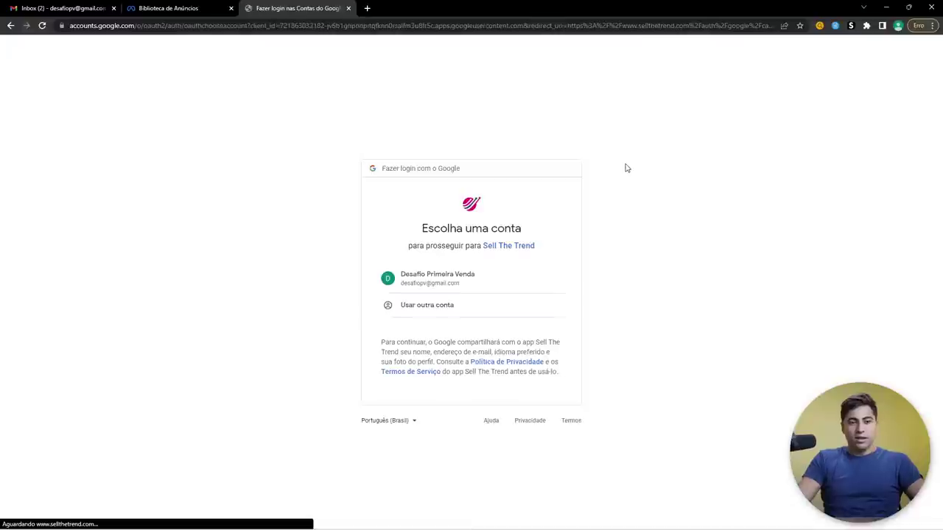
pyautogui.click(401, 287)
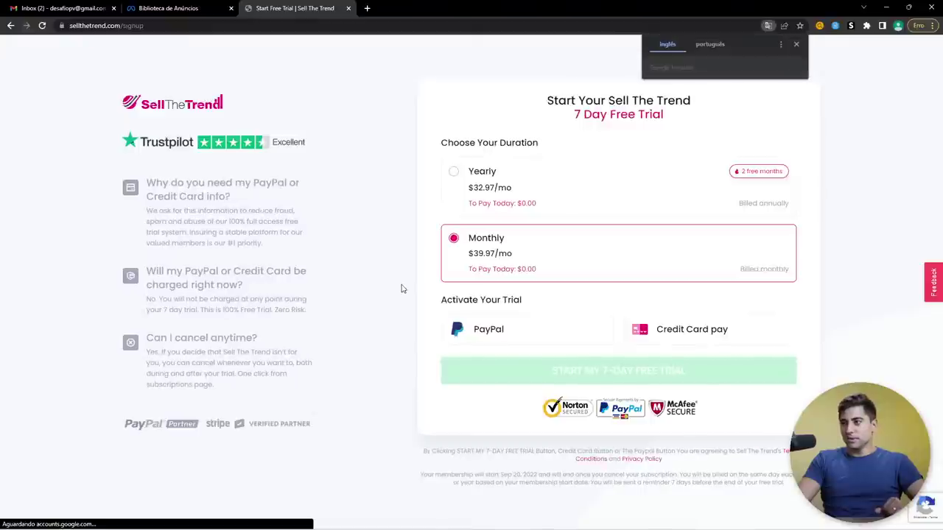
# Step: Open the credit card form for activating the monthly trial, leave it empty and close the Sell The Trend tab
pyautogui.click(686, 327)
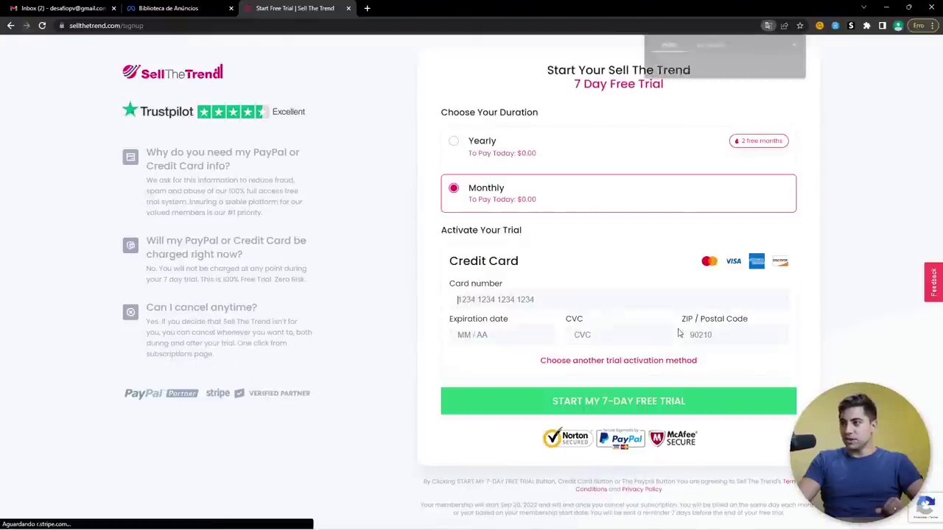
pyautogui.click(464, 300)
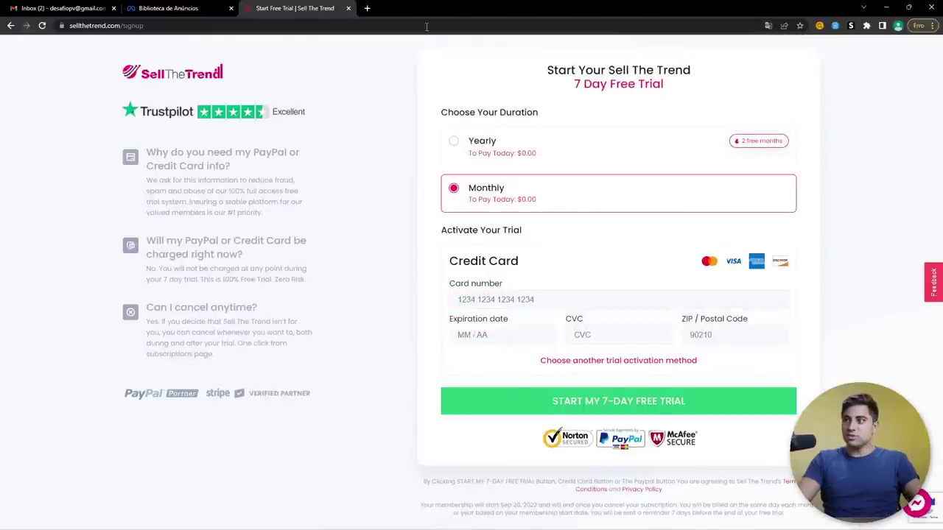
pyautogui.middleClick(266, 6)
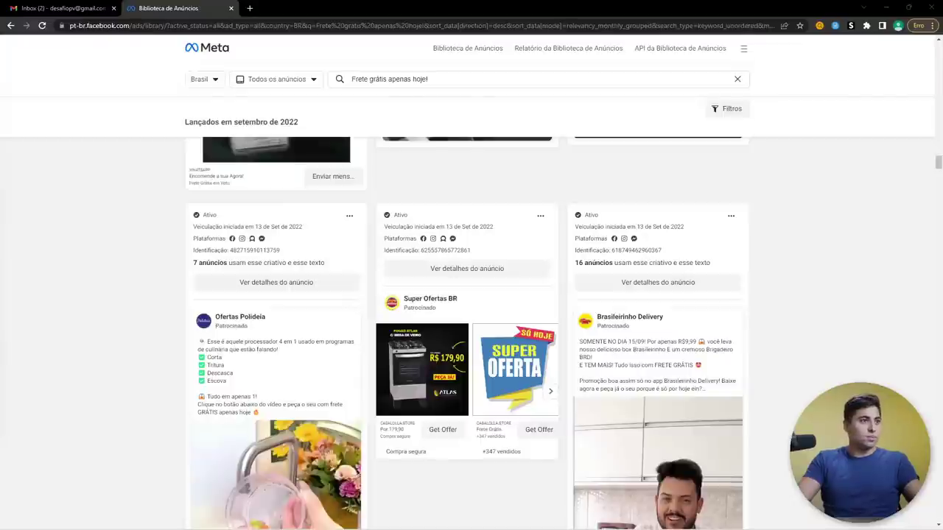
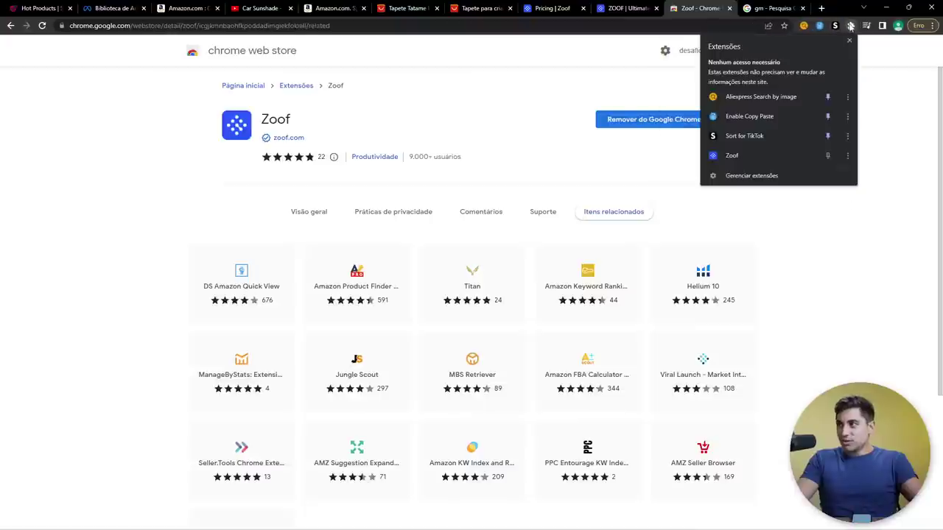
# Step: Pin the Zoof extension to the browser toolbar and close its Chrome Web Store tab
pyautogui.click(829, 159)
pyautogui.click(560, 151)
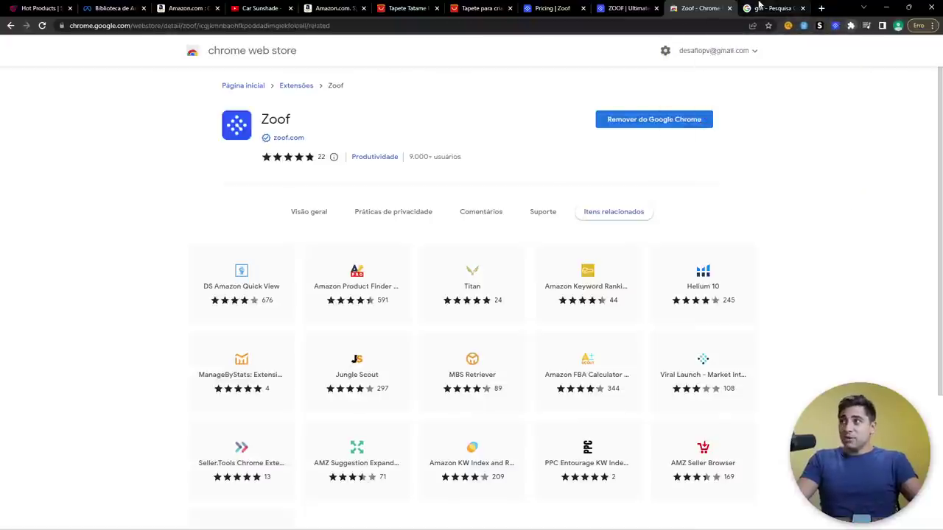
pyautogui.click(730, 8)
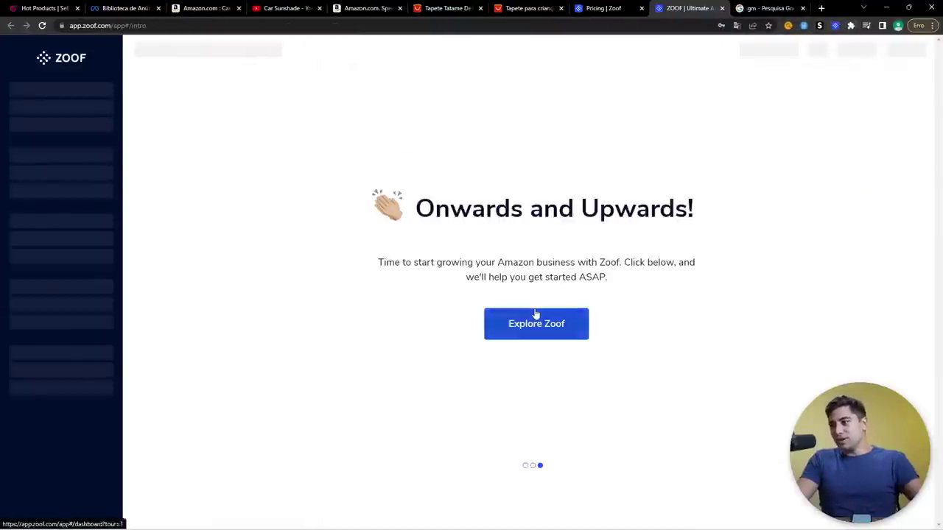
# Step: Enter the Zoof dashboard, go through its guided tour to the end, and check the tools offered by the Zoof extension
pyautogui.click(537, 316)
pyautogui.click(274, 309)
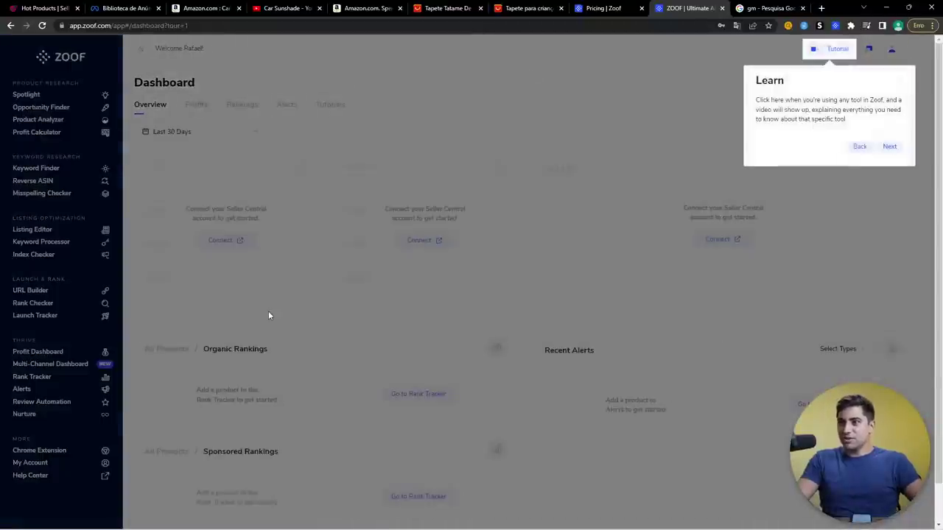
pyautogui.click(890, 147)
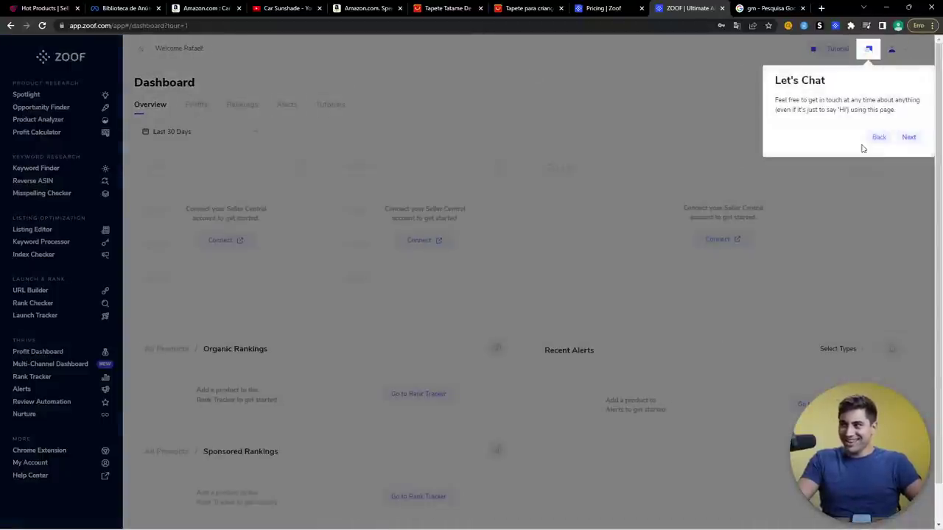
pyautogui.click(910, 140)
pyautogui.click(908, 138)
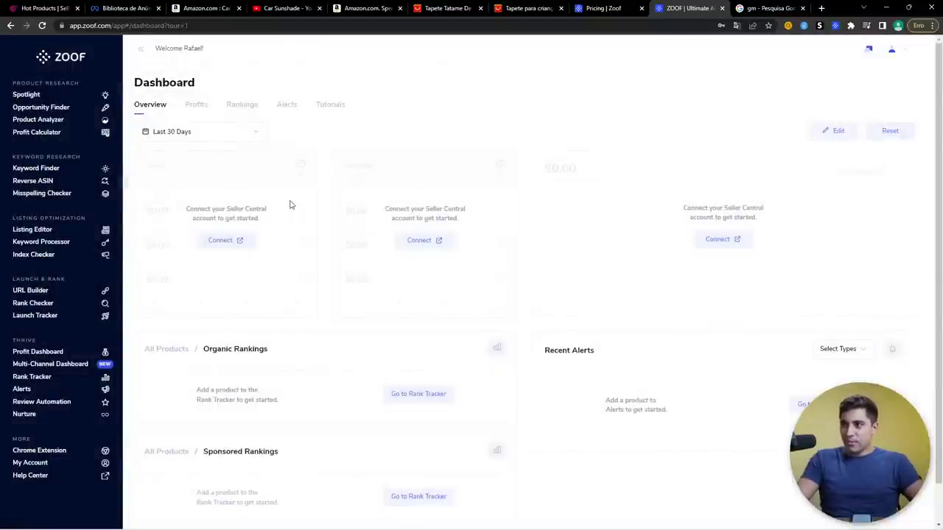
pyautogui.click(835, 26)
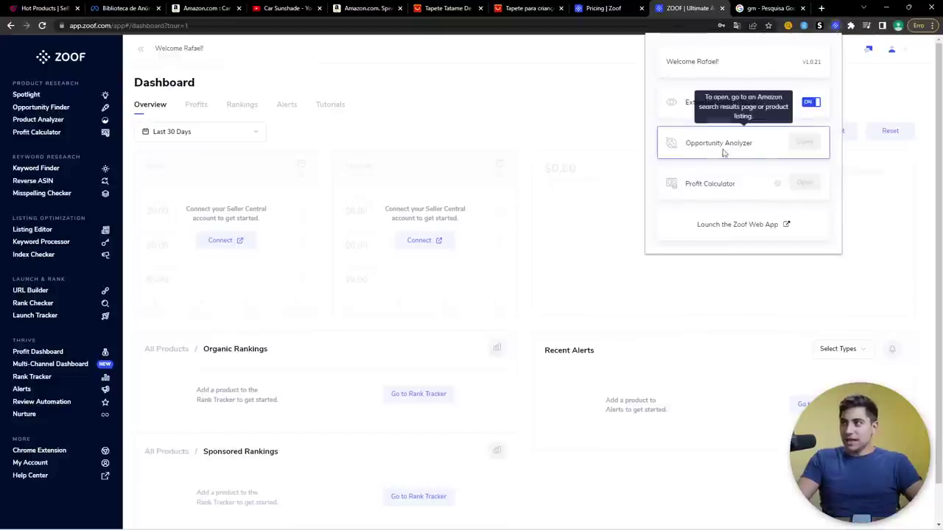
pyautogui.click(582, 99)
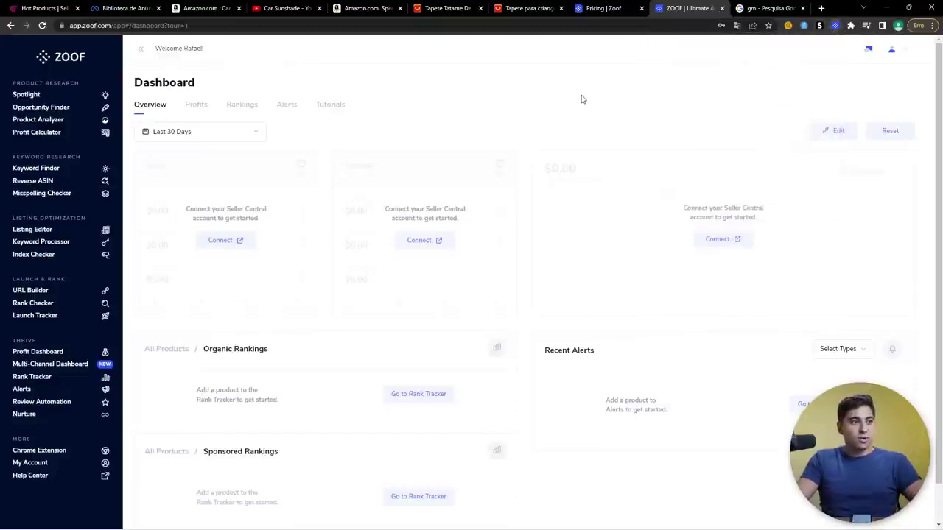
# Step: Load amazon.com in the Zoof pricing tab and search all departments for "cozinha"
pyautogui.click(604, 8)
pyautogui.click(375, 28)
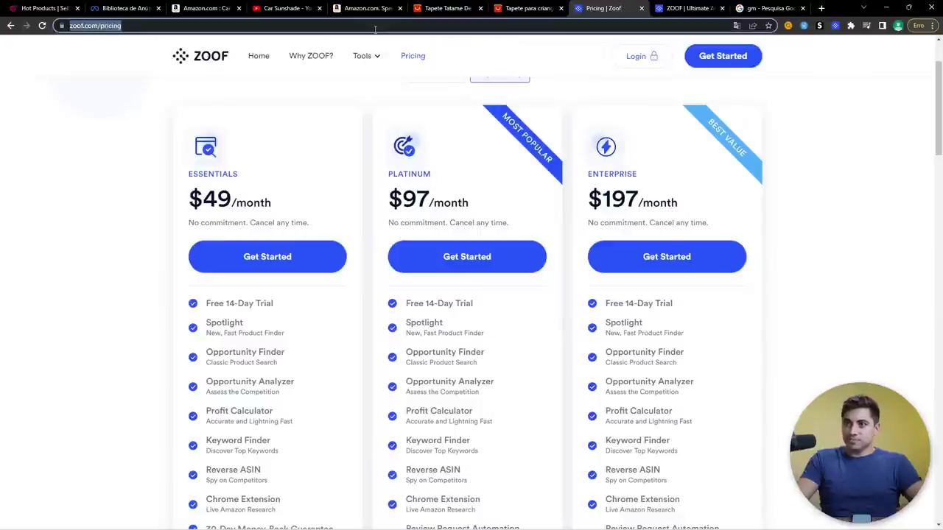
pyautogui.write('amazon.com')
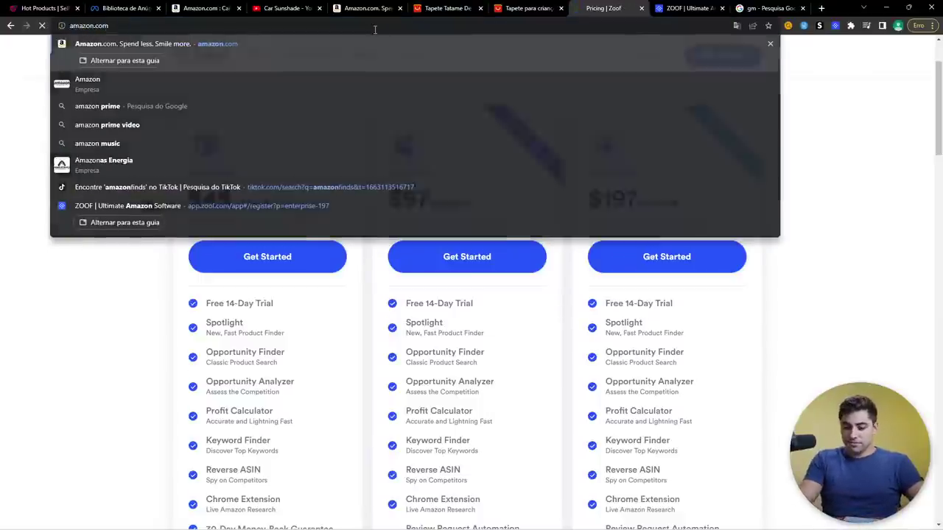
pyautogui.press('Return')
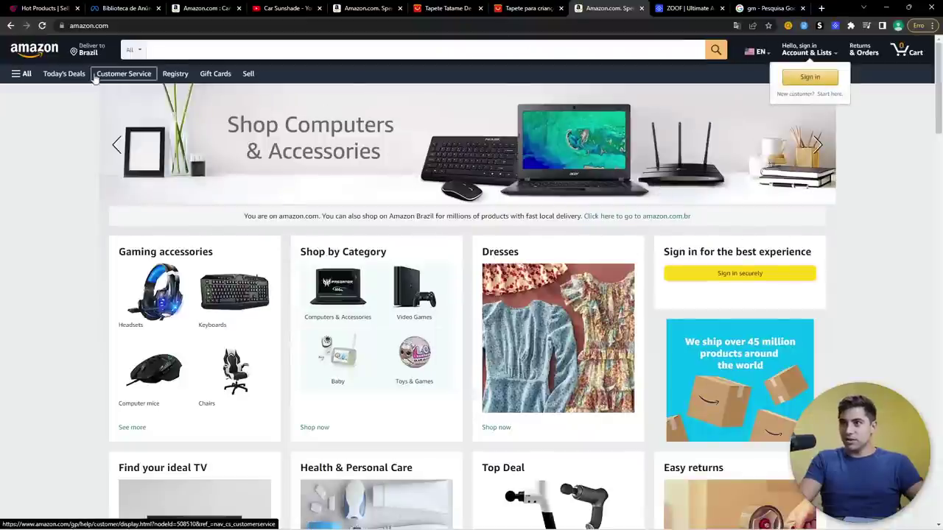
pyautogui.click(227, 54)
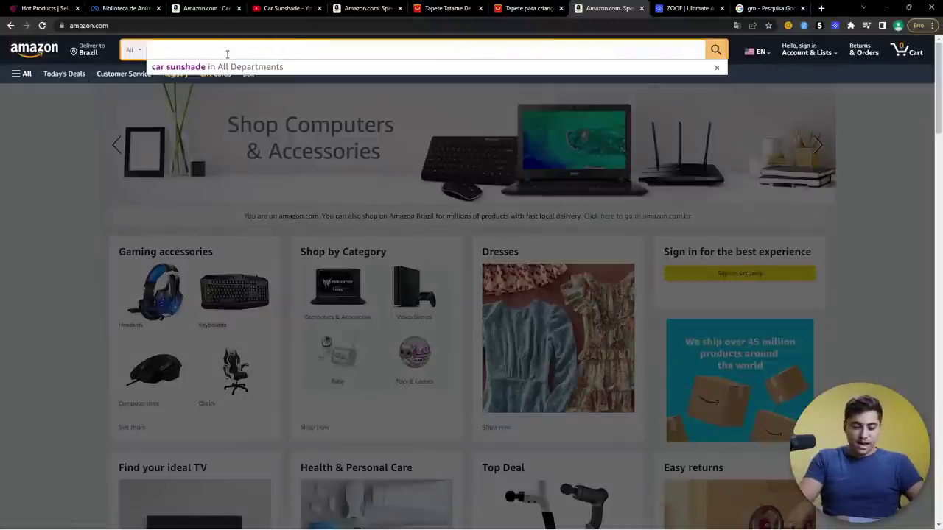
pyautogui.write('c')
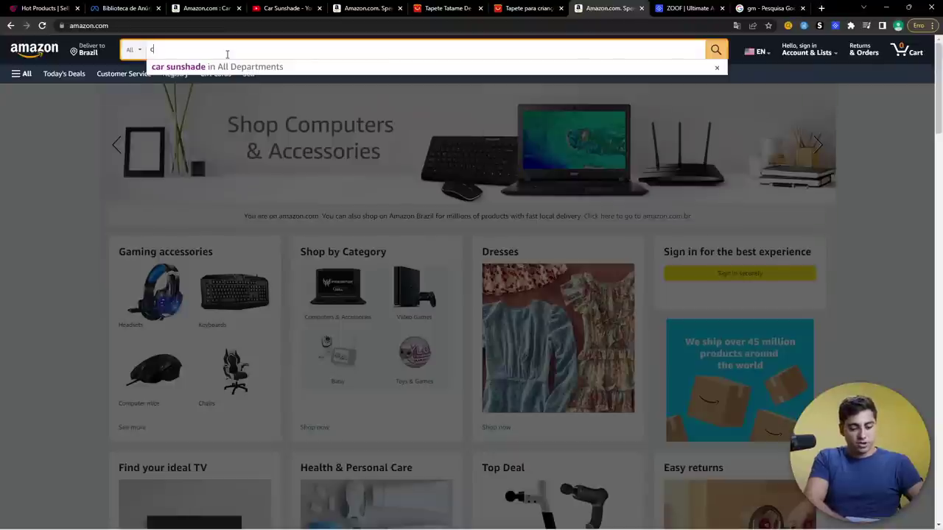
pyautogui.write('ozinha')
pyautogui.press('Return')
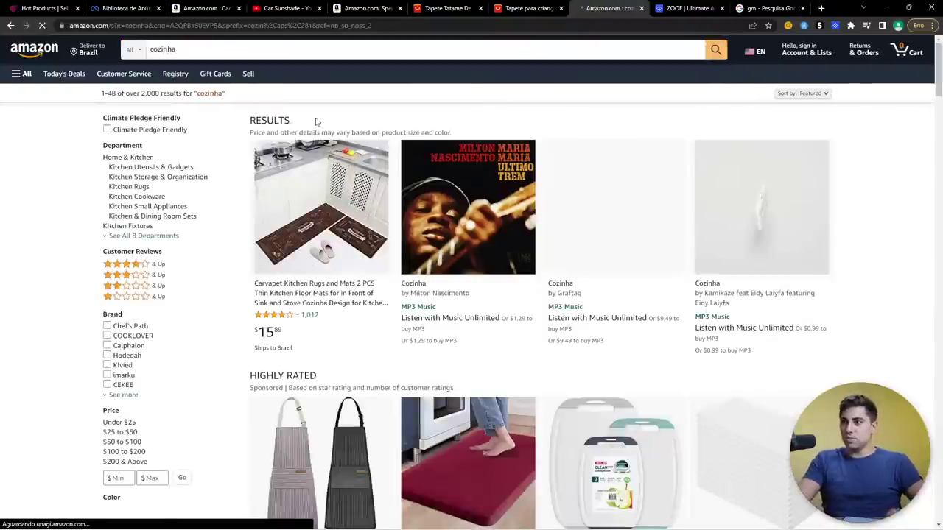
# Step: Run Zoof's Opportunity Analyzer on the "cozinha" results, reposition its window, and sort the products by monthly revenue, highest first
pyautogui.click(835, 27)
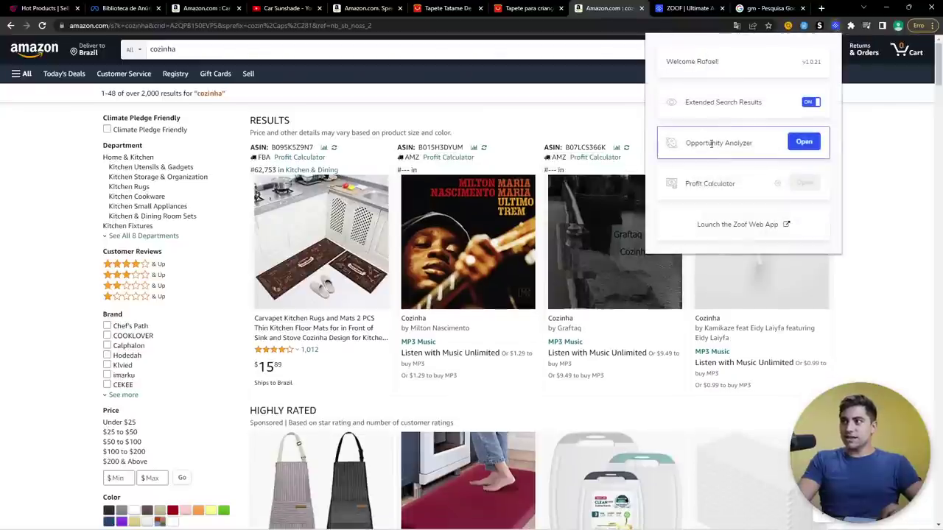
pyautogui.click(804, 142)
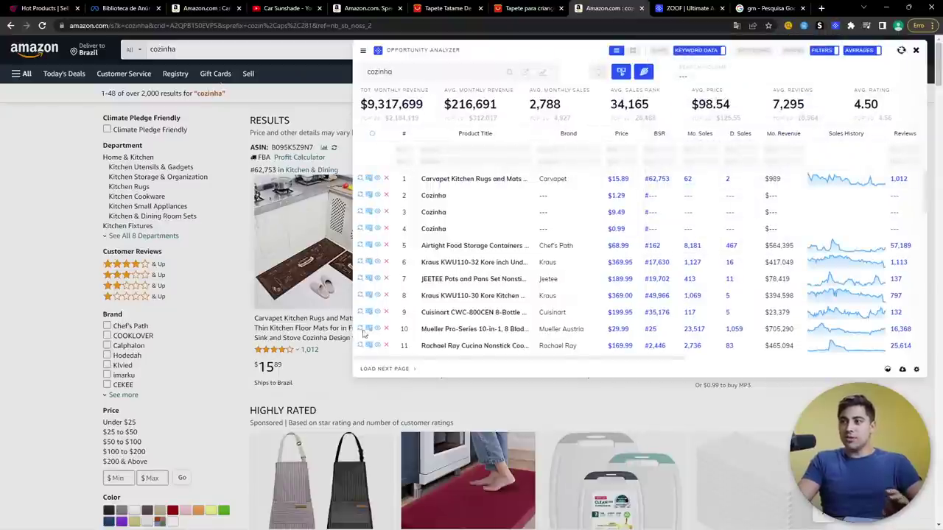
pyautogui.moveTo(490, 52); pyautogui.dragTo(319, 110)
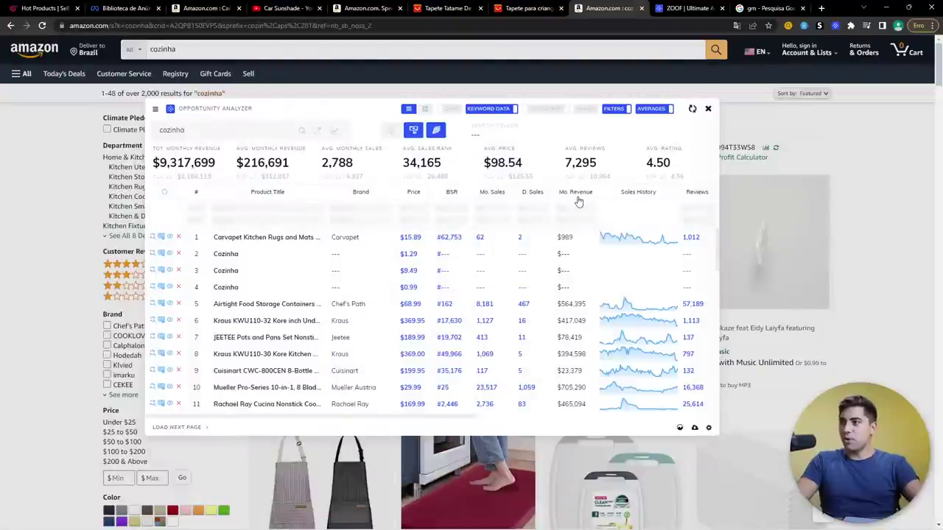
pyautogui.click(574, 193)
pyautogui.click(582, 193)
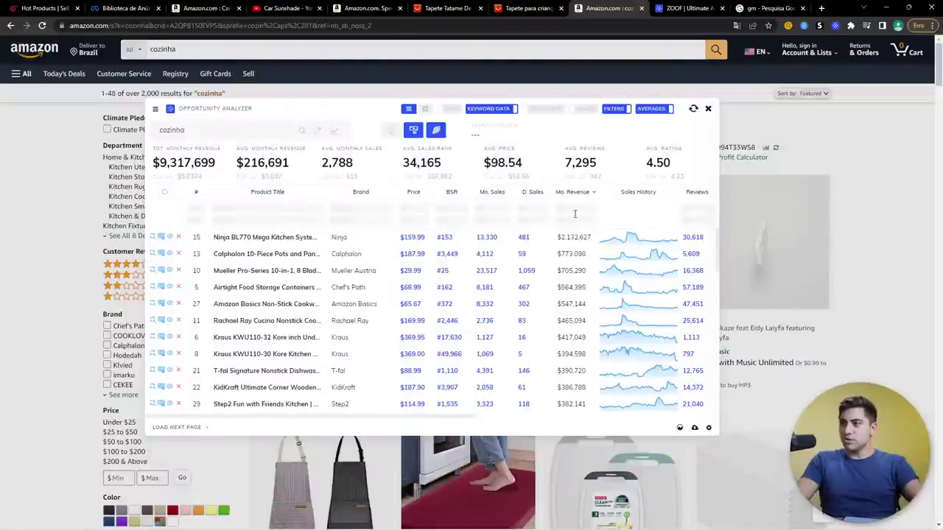
pyautogui.moveTo(560, 234)
pyautogui.mouseDown()
pyautogui.moveTo(545, 241)
pyautogui.moveTo(562, 247)
pyautogui.mouseUp()
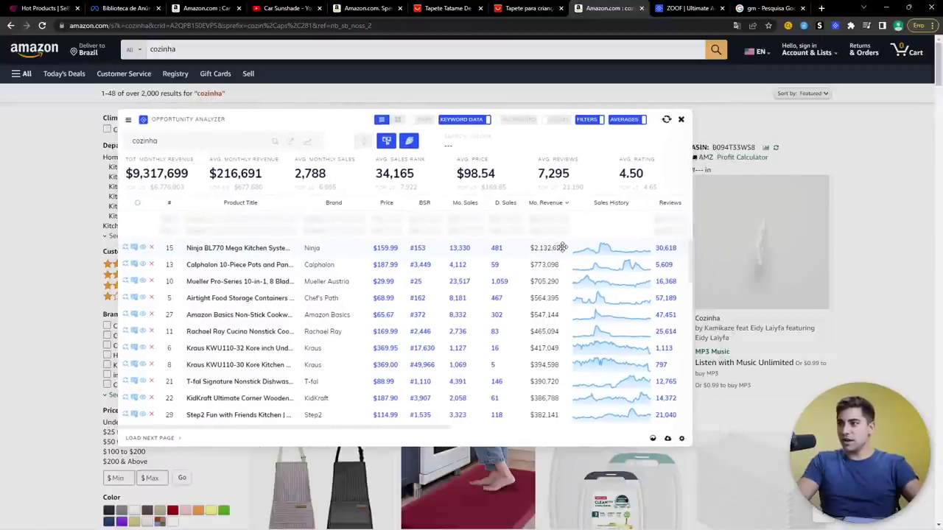
# Step: View the Ninja BL770 Mega Kitchen System's Amazon page and close it, then open the Mueller Pro-Series 10-in-1 vegetable slicer's page
pyautogui.moveTo(636, 252)
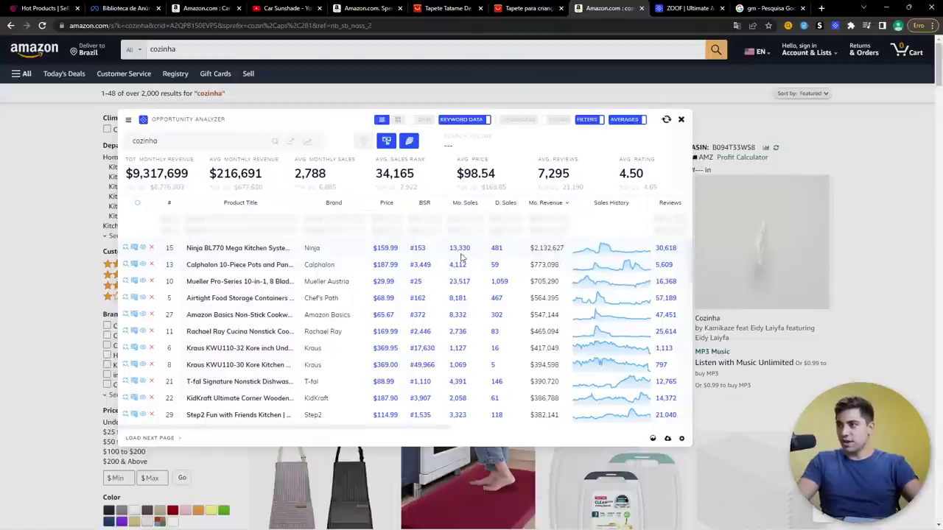
pyautogui.click(226, 253)
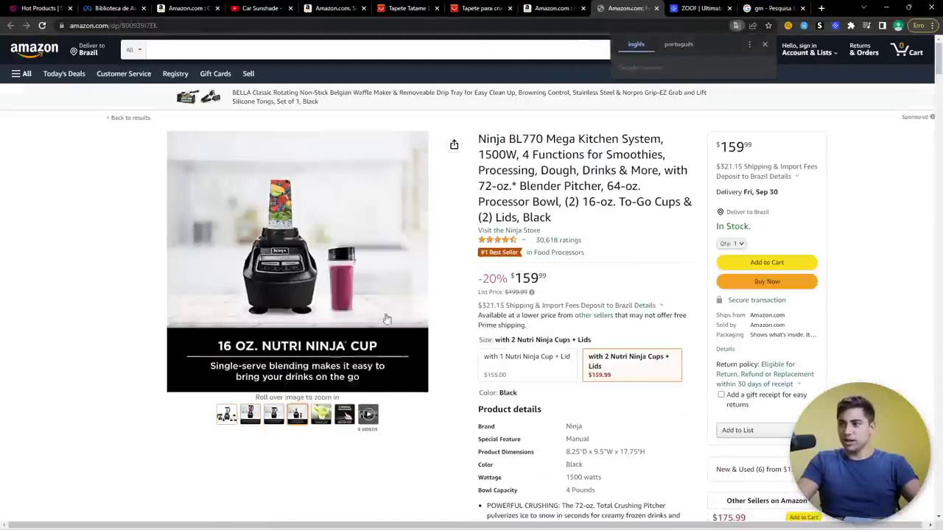
pyautogui.click(657, 8)
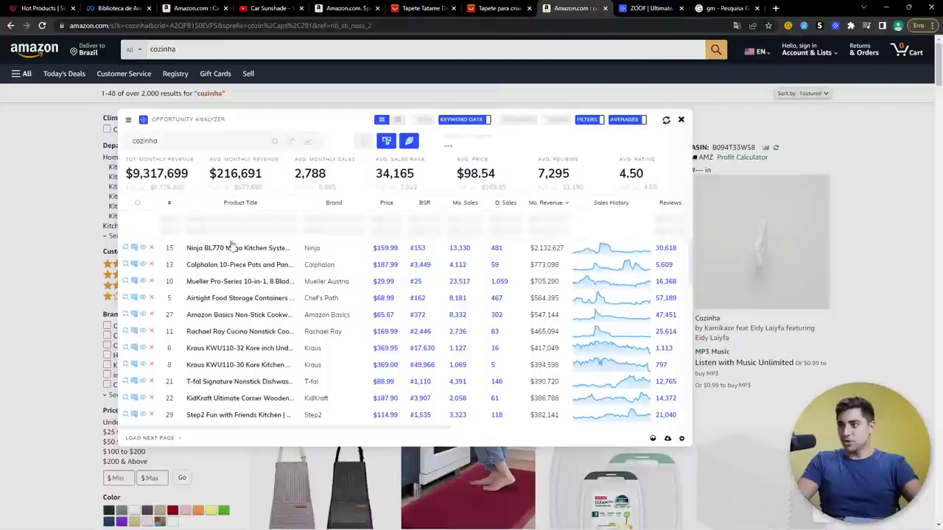
pyautogui.moveTo(225, 266)
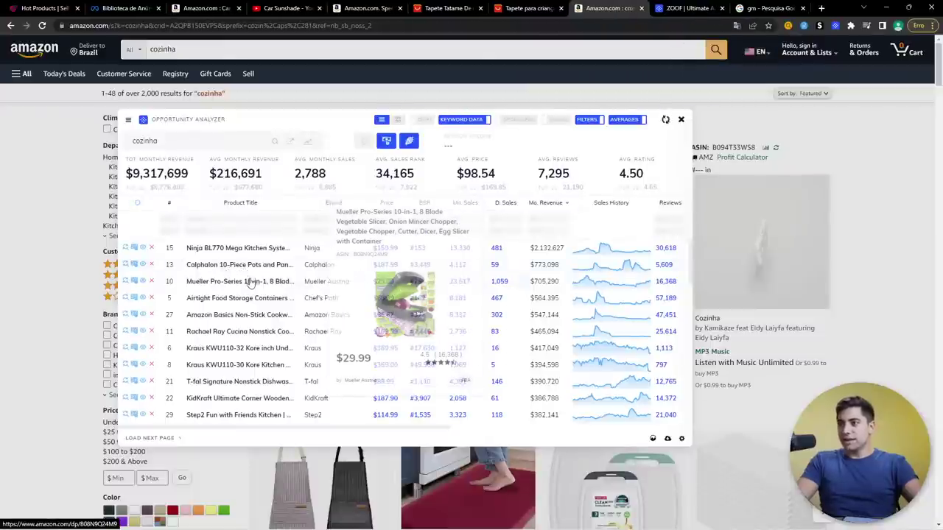
pyautogui.click(250, 283)
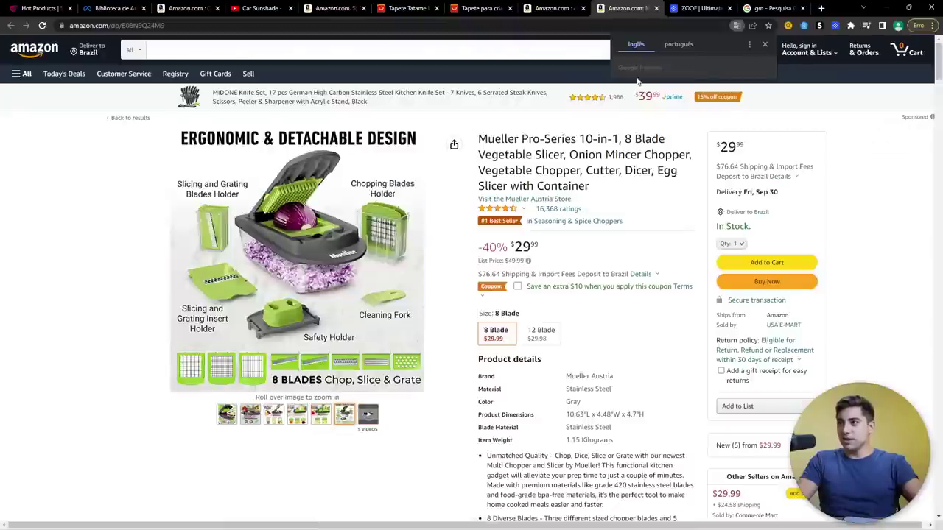
# Step: Open aliexpress.com in a new tab and dismiss its notification sign-up prompt
pyautogui.hotkey('ctrl', 't')
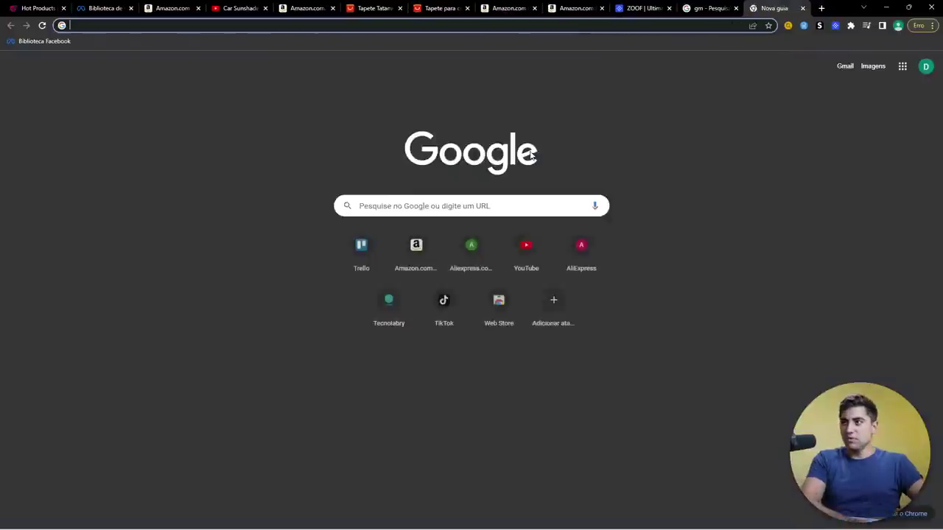
pyautogui.write('ali')
pyautogui.press('Return')
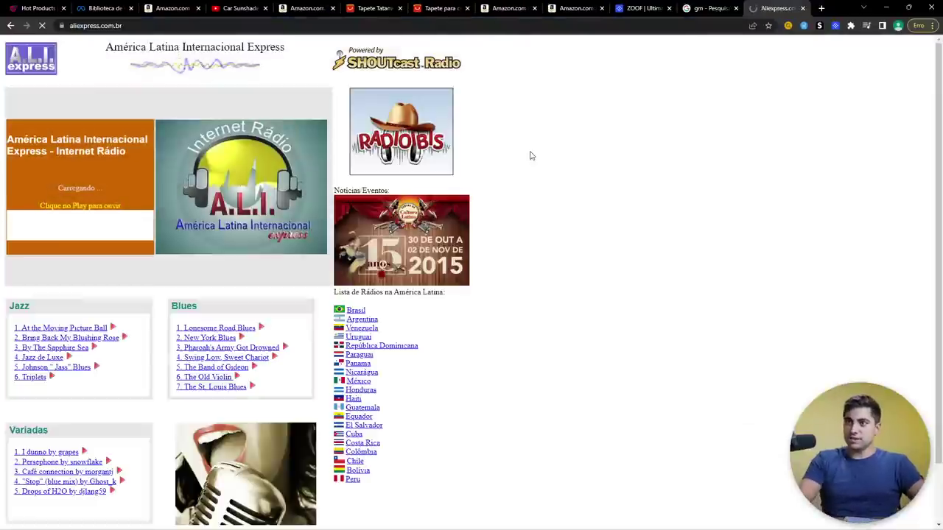
pyautogui.click(203, 26)
pyautogui.press('BackSpace')
pyautogui.press('BackSpace')
pyautogui.press('Return')
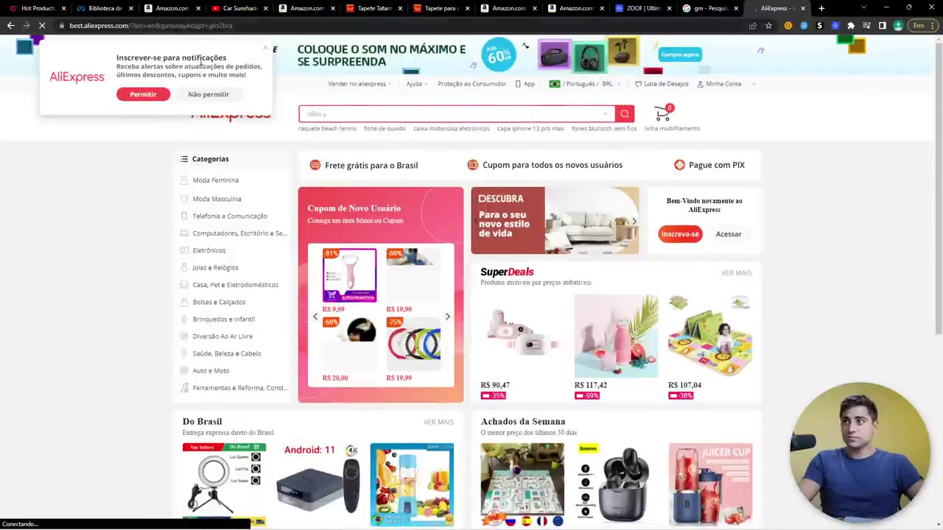
pyautogui.click(266, 49)
# Step: Return to Zoof, check the account's billing page, and display the monthly plans on its subscription page
pyautogui.click(640, 8)
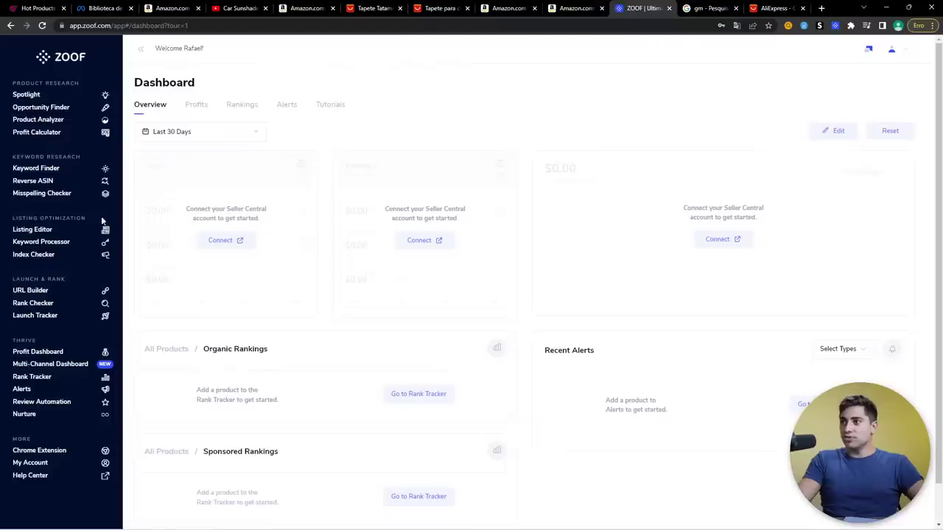
pyautogui.click(895, 54)
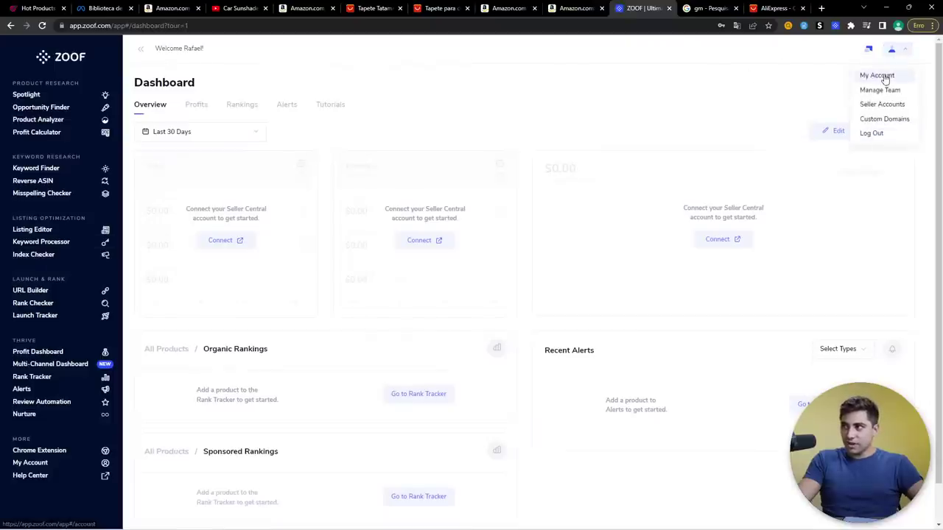
pyautogui.click(877, 76)
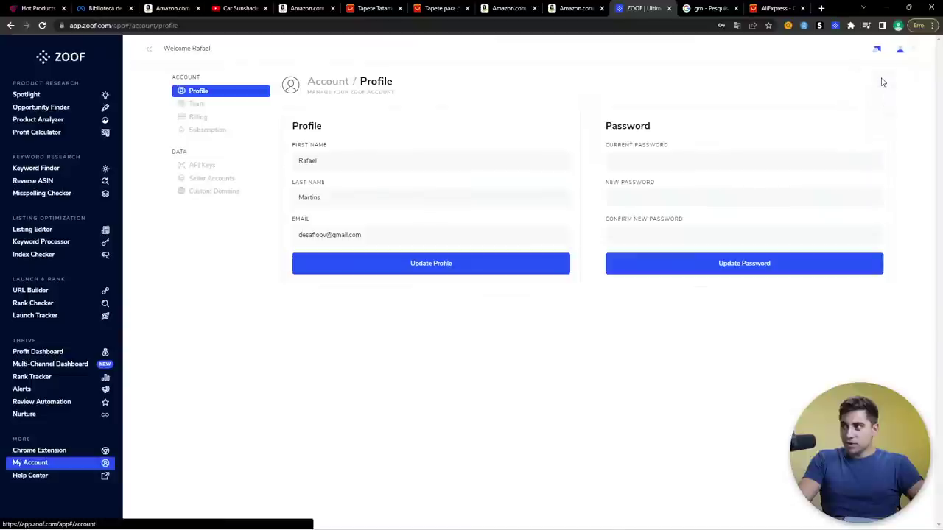
pyautogui.click(215, 118)
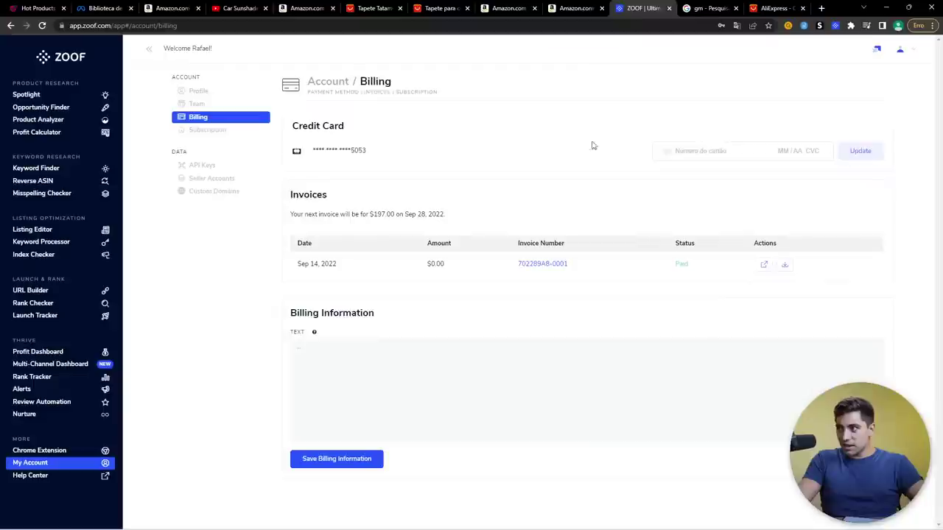
pyautogui.click(238, 131)
pyautogui.click(361, 118)
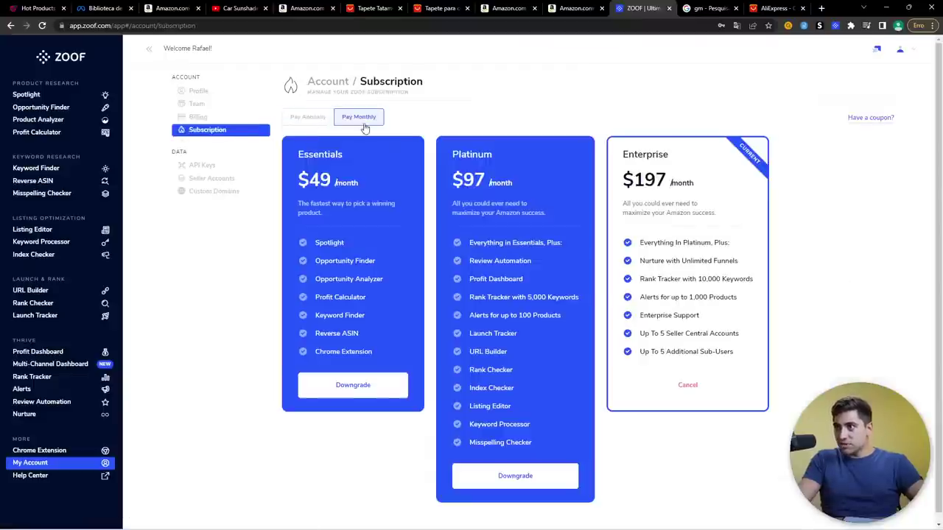
# Step: Cancel the Zoof Enterprise subscription, declining the Essentials plan offer and selecting a cancellation reason
pyautogui.click(688, 385)
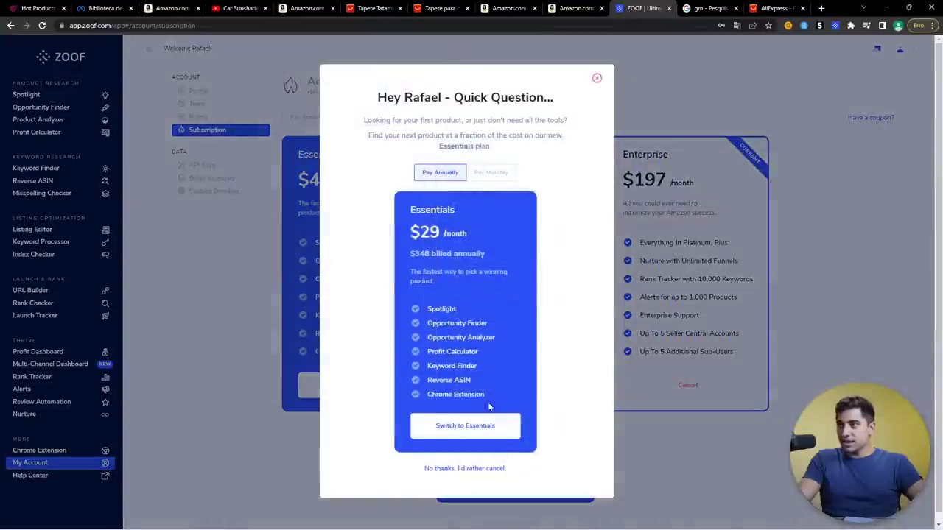
pyautogui.click(472, 471)
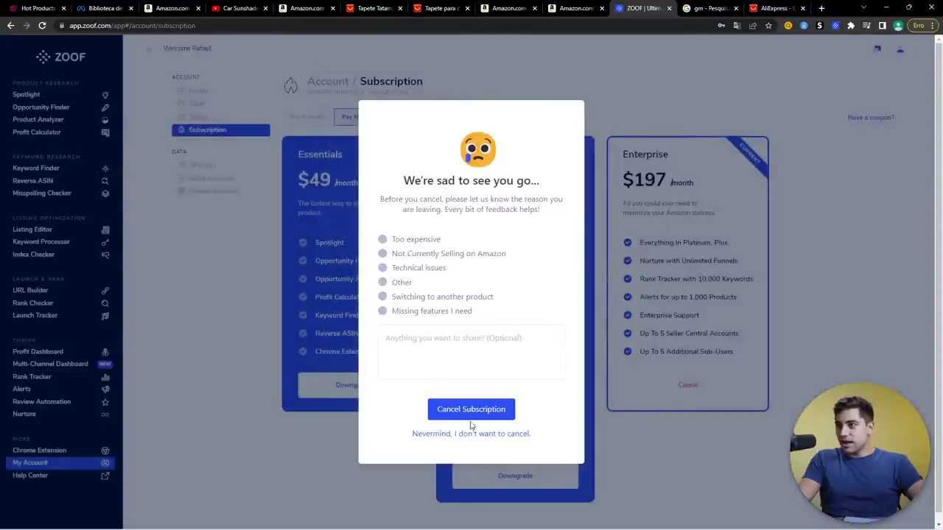
pyautogui.click(463, 411)
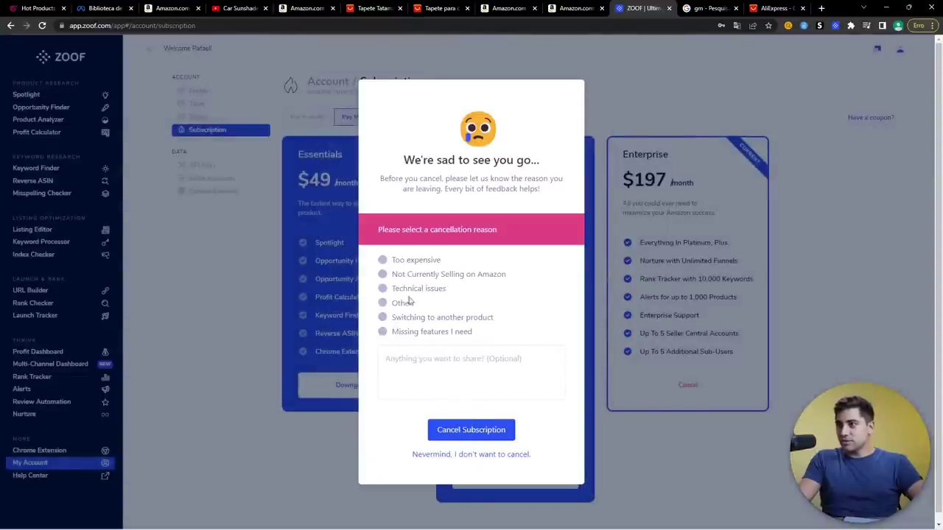
pyautogui.click(403, 288)
pyautogui.click(479, 412)
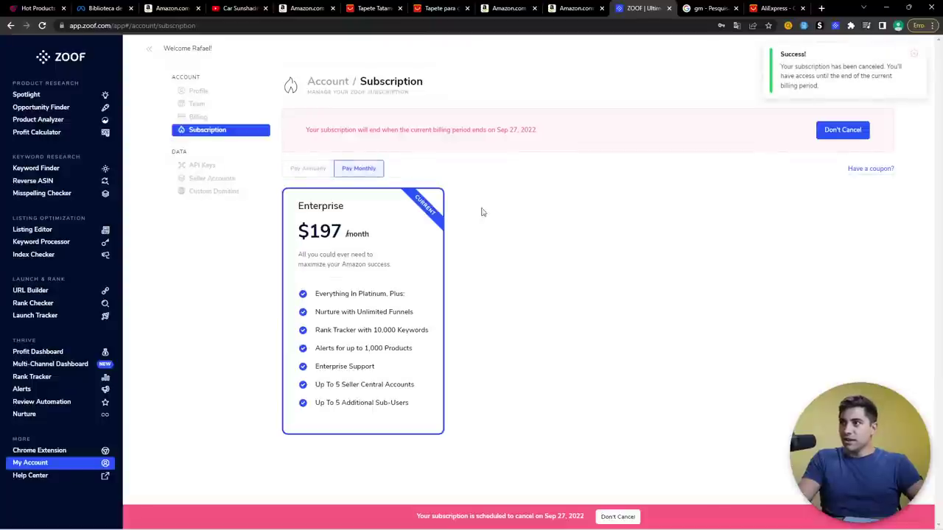
# Step: Highlight the notice on Zoof's subscription page that says when the subscription will end
pyautogui.moveTo(331, 129); pyautogui.dragTo(534, 130)
pyautogui.click(501, 129)
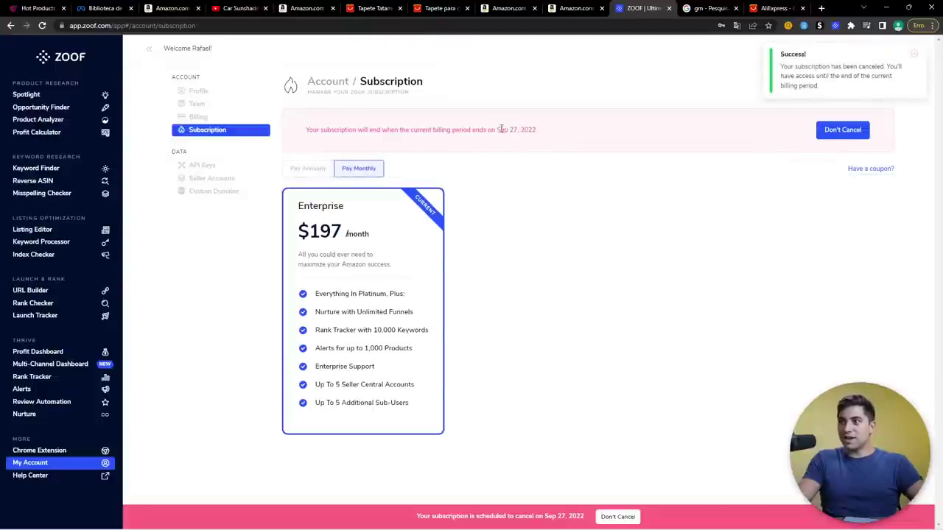
pyautogui.tripleClick(513, 130)
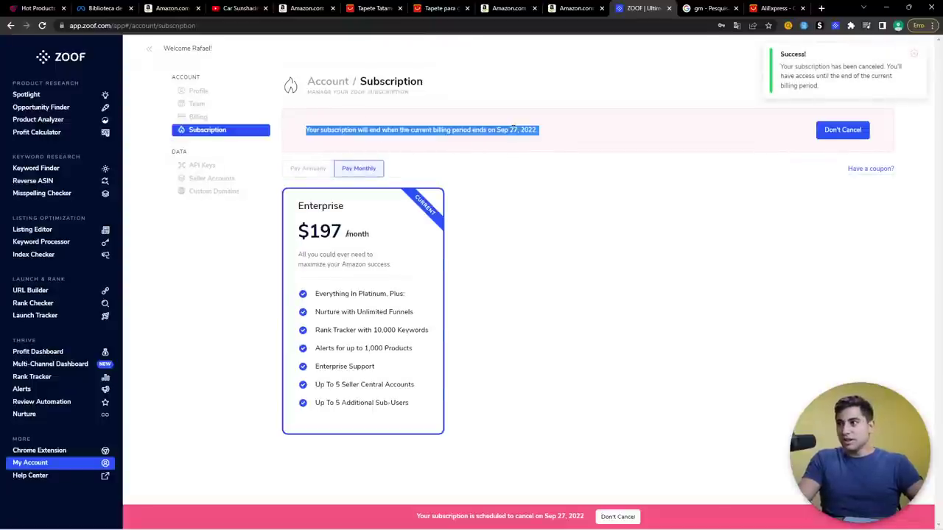
pyautogui.click(519, 131)
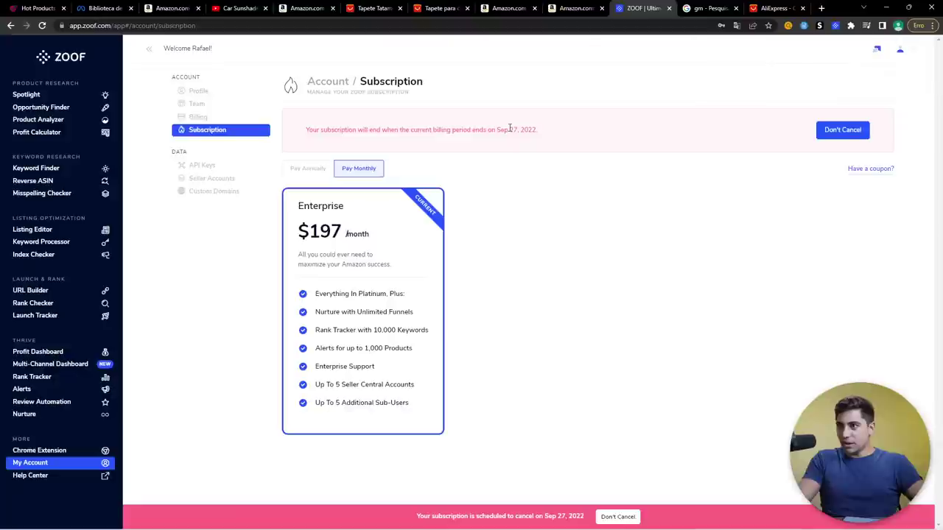
pyautogui.tripleClick(510, 129)
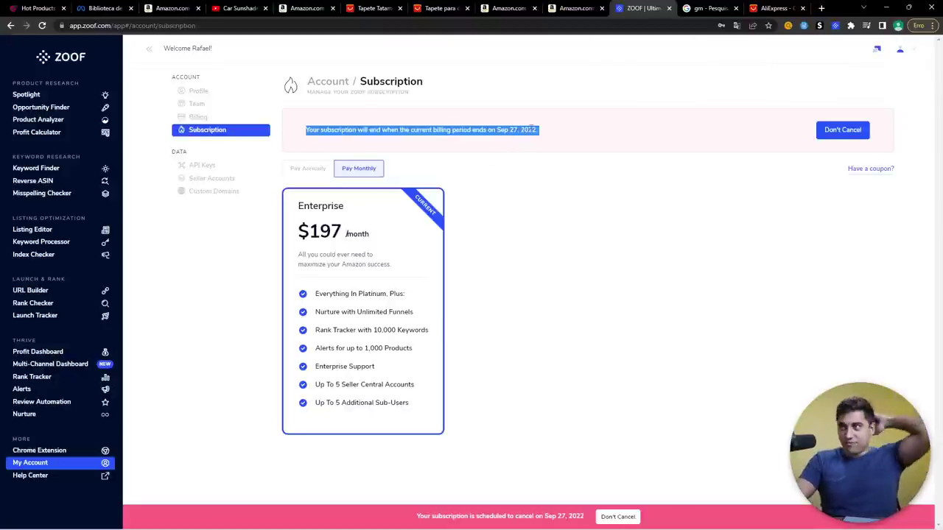
# Step: Close the Google results for "gm" and go back to the Opportunity Analyzer over Amazon's "cozinha" results
pyautogui.click(708, 8)
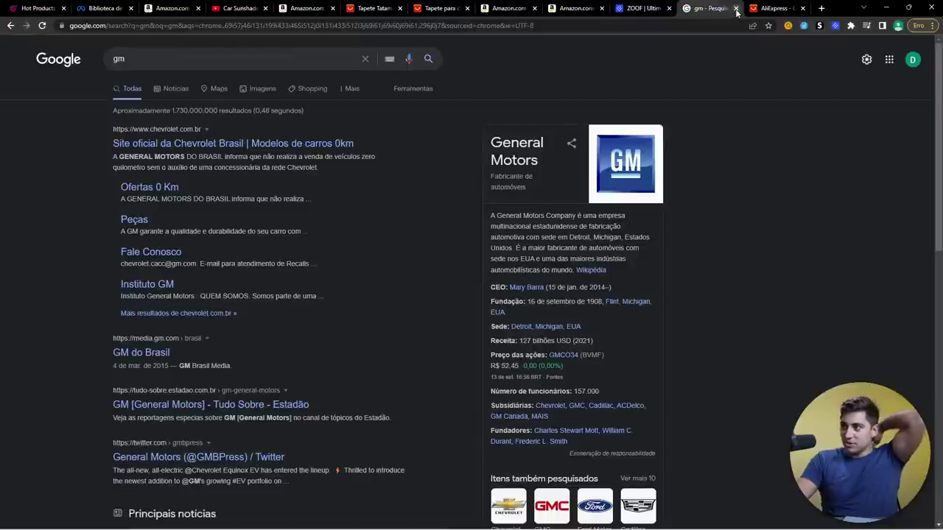
pyautogui.click(736, 8)
pyautogui.click(508, 8)
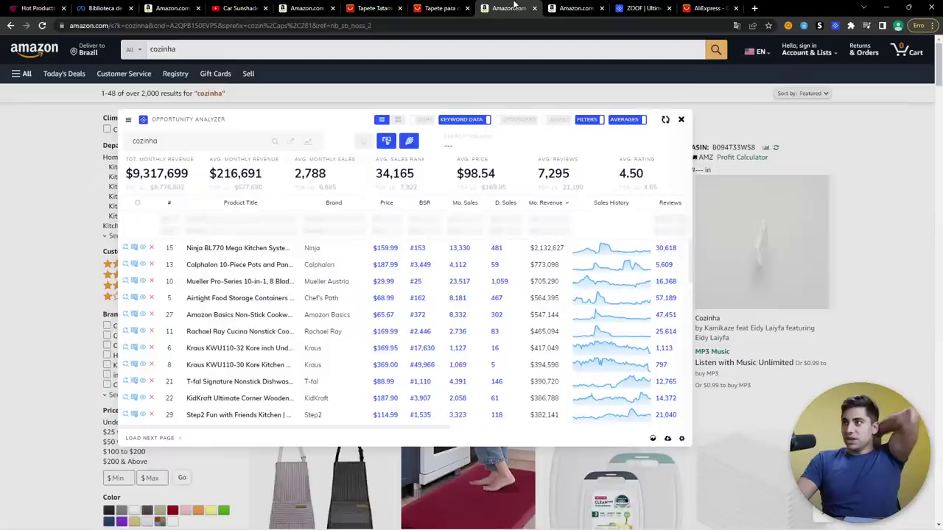
# Step: Switch to AliExpress, search for "cortador de legumes", and sort the results by number of orders
pyautogui.click(693, 8)
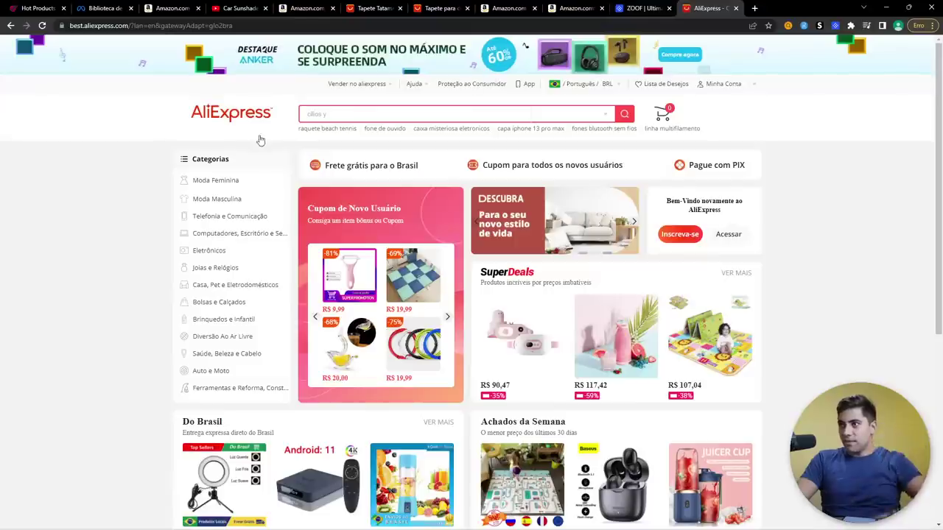
pyautogui.click(310, 114)
pyautogui.write('cortador de legumes')
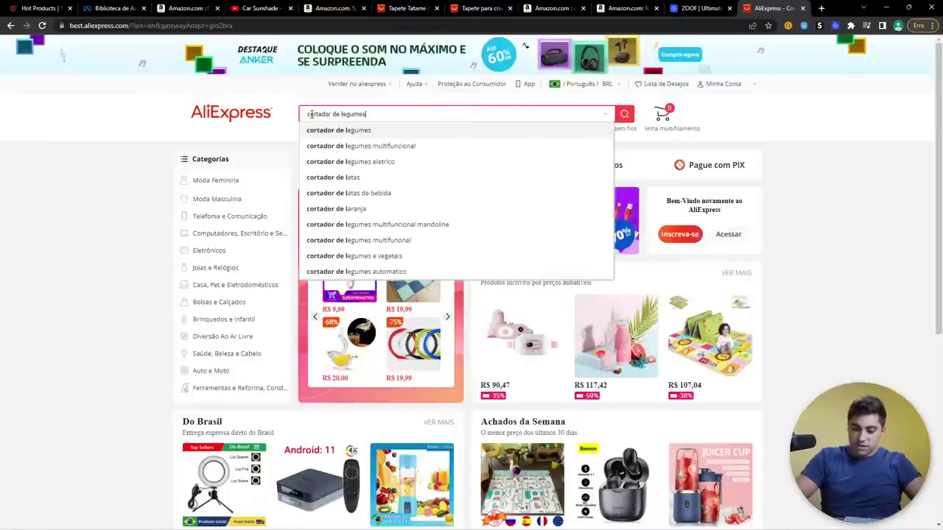
pyautogui.click(313, 128)
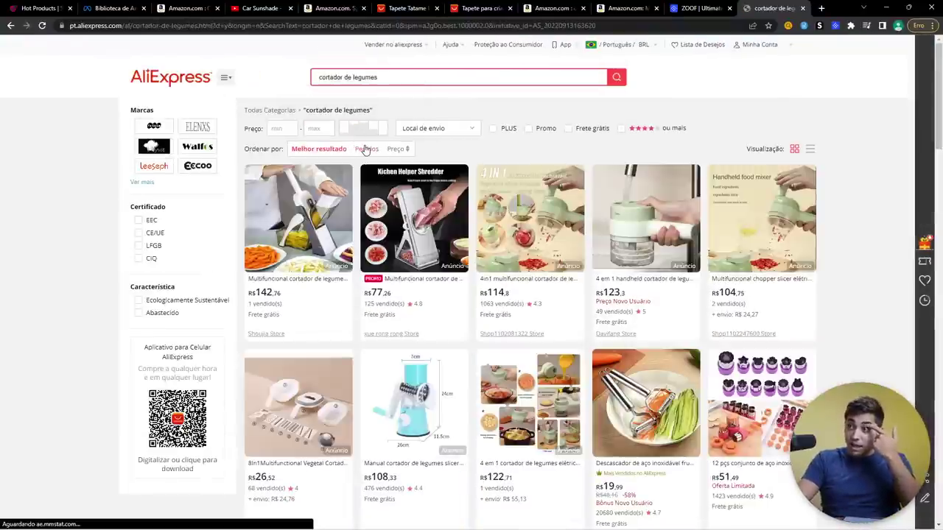
pyautogui.click(364, 148)
# Step: Open the 7in1 "cortador de legumes" slicer's AliExpress listing and preview its colour options
pyautogui.scroll(-6, 573, 266)
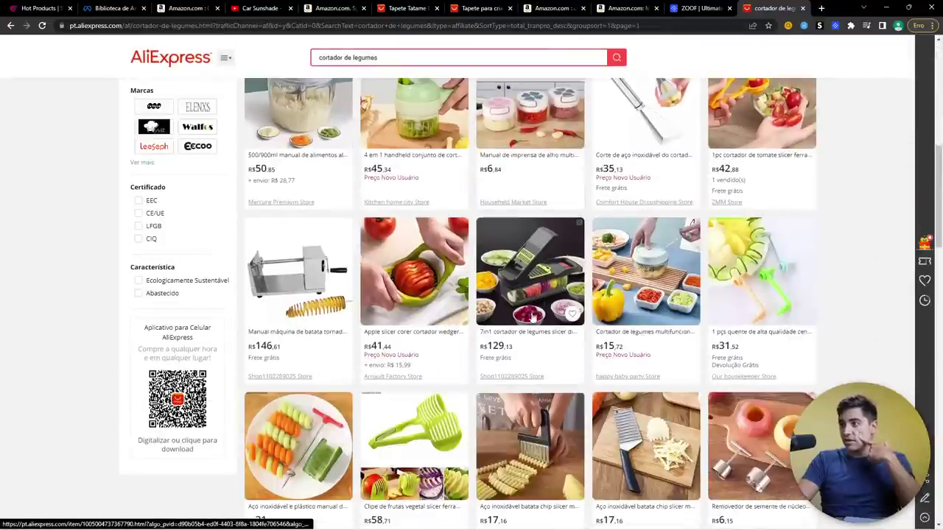
pyautogui.click(532, 333)
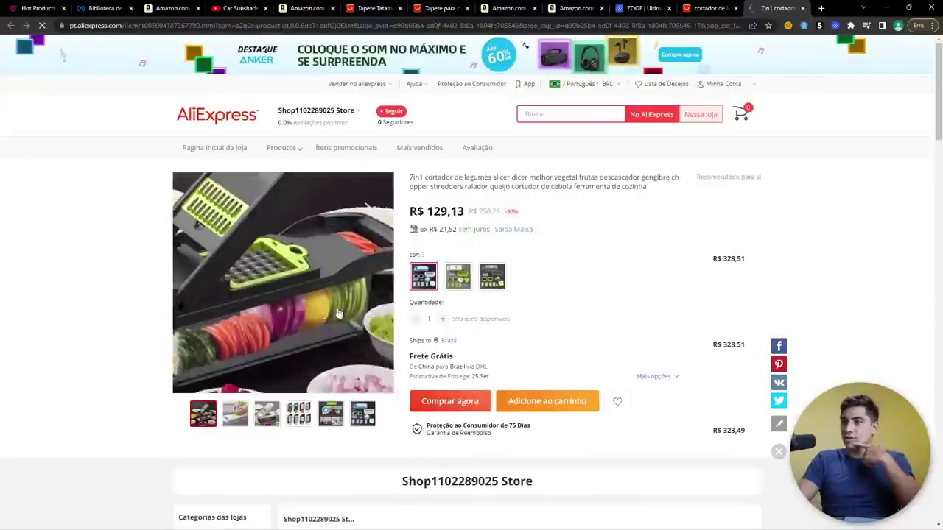
pyautogui.click(492, 276)
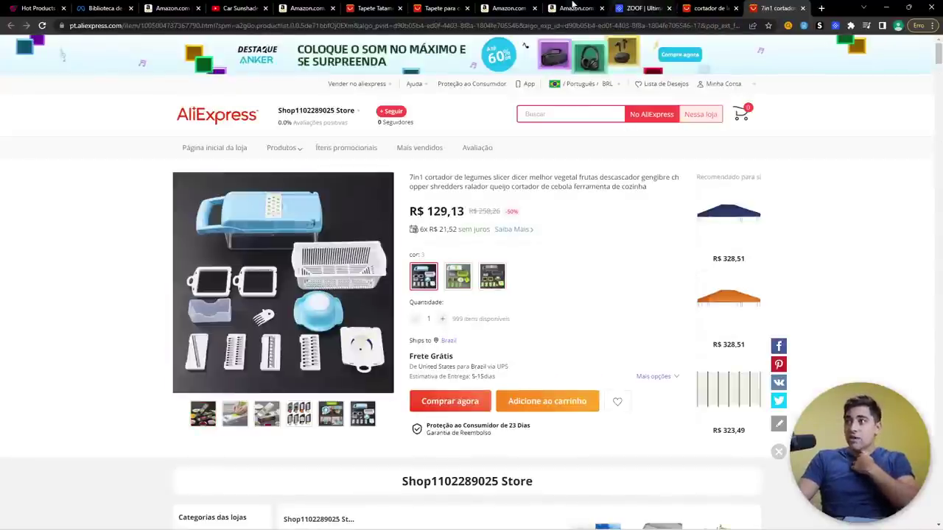
# Step: View and close the Mueller slicer's Amazon page, then open the Airtight Food Storage Containers set from the Opportunity Analyzer
pyautogui.click(577, 8)
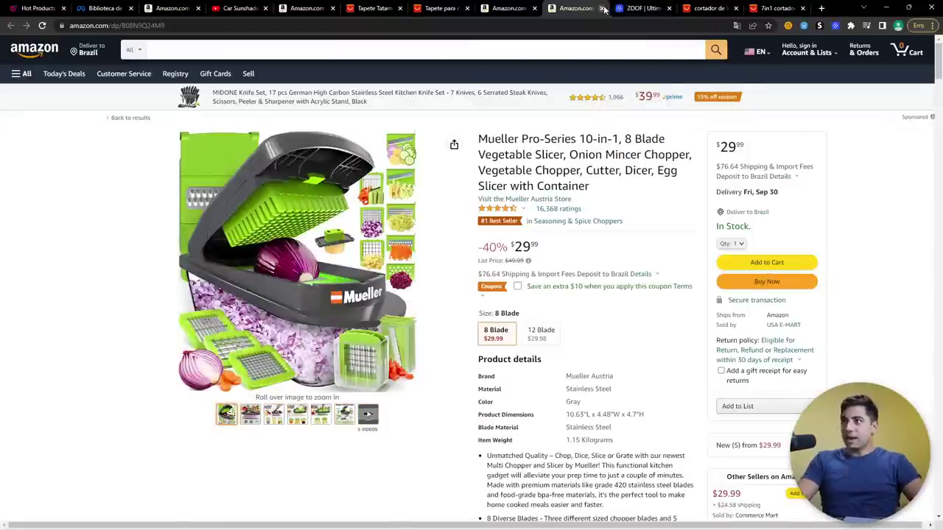
pyautogui.click(602, 8)
pyautogui.hotkey('ctrl', 'shift', 'Tab')
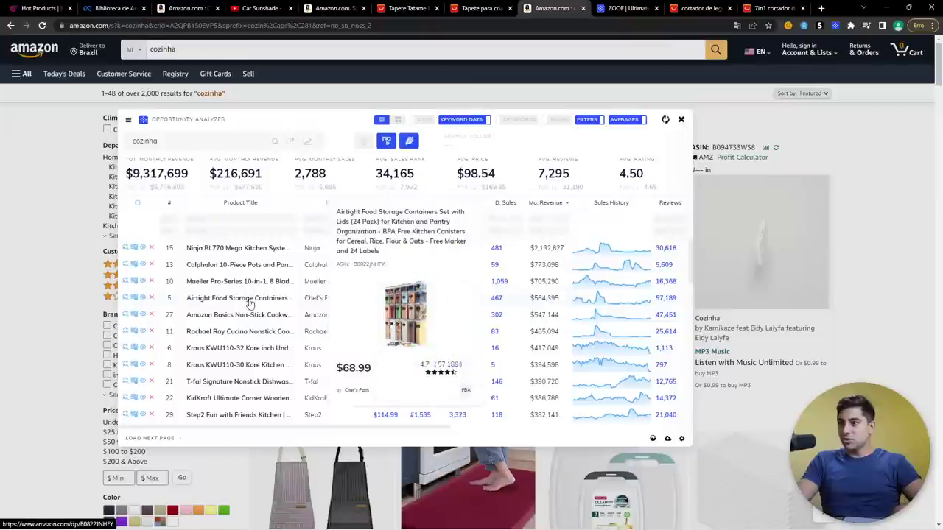
pyautogui.click(228, 304)
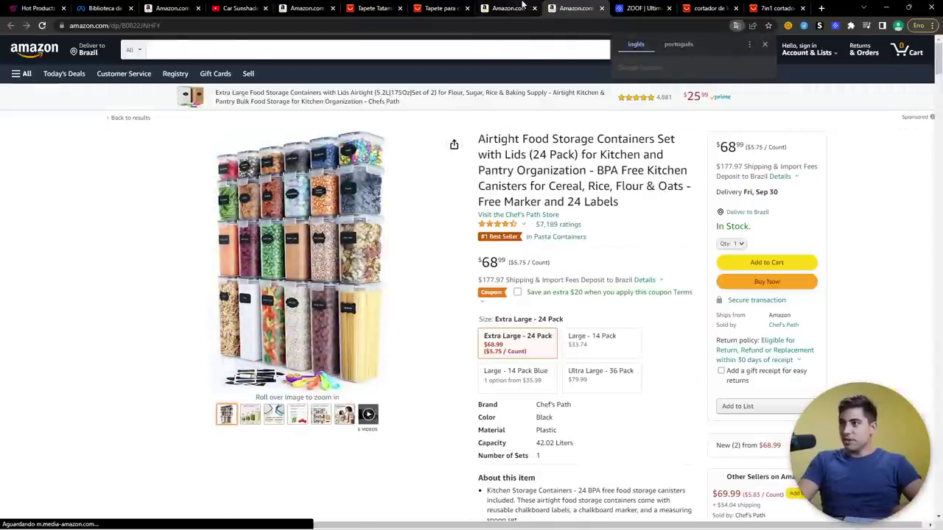
# Step: Return to the "cozinha" Opportunity Analyzer list and browse the products with lower monthly revenue
pyautogui.click(522, 6)
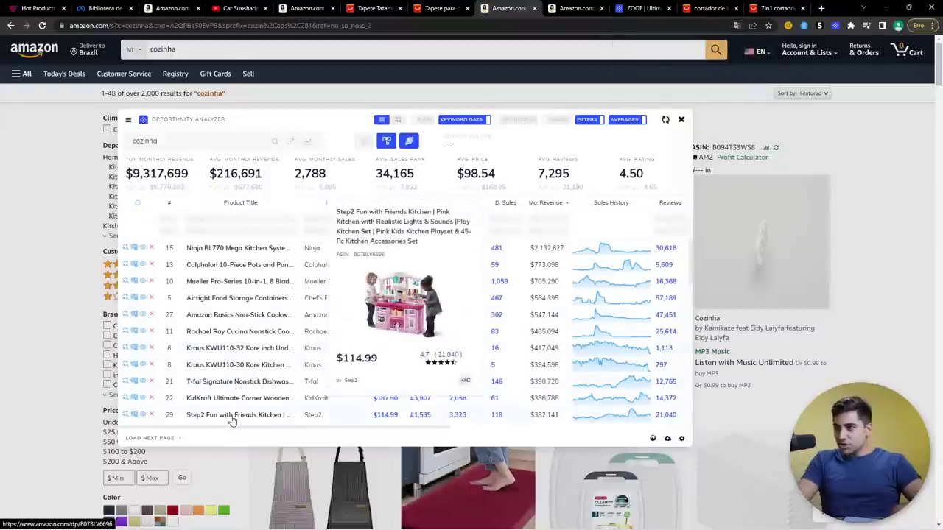
pyautogui.scroll(-3, 233, 398)
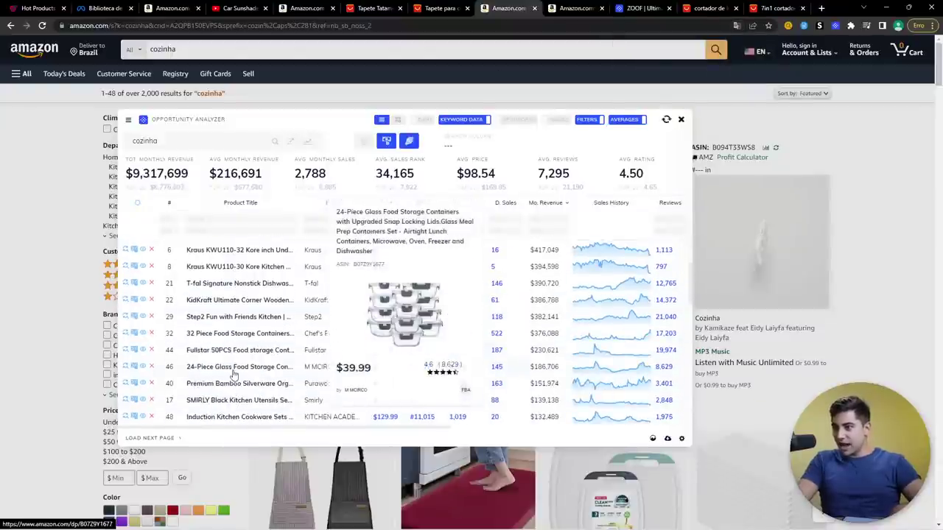
pyautogui.scroll(-2, 245, 397)
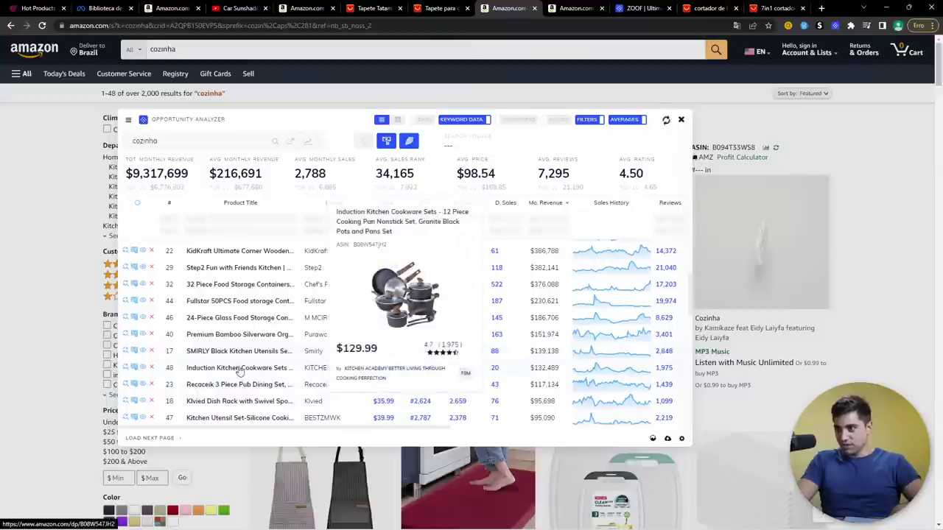
pyautogui.scroll(-3, 246, 391)
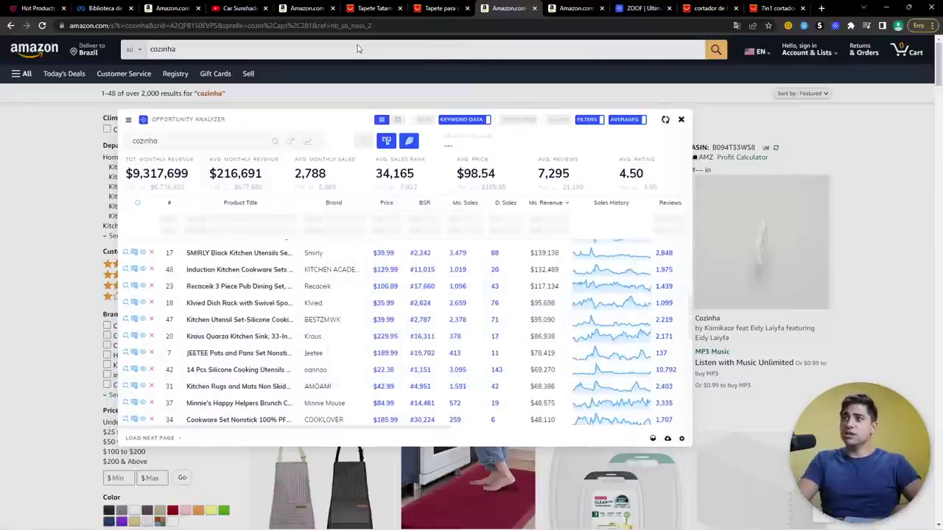
# Step: Close the Opportunity Analyzer and search Amazon for "kids"
pyautogui.click(681, 120)
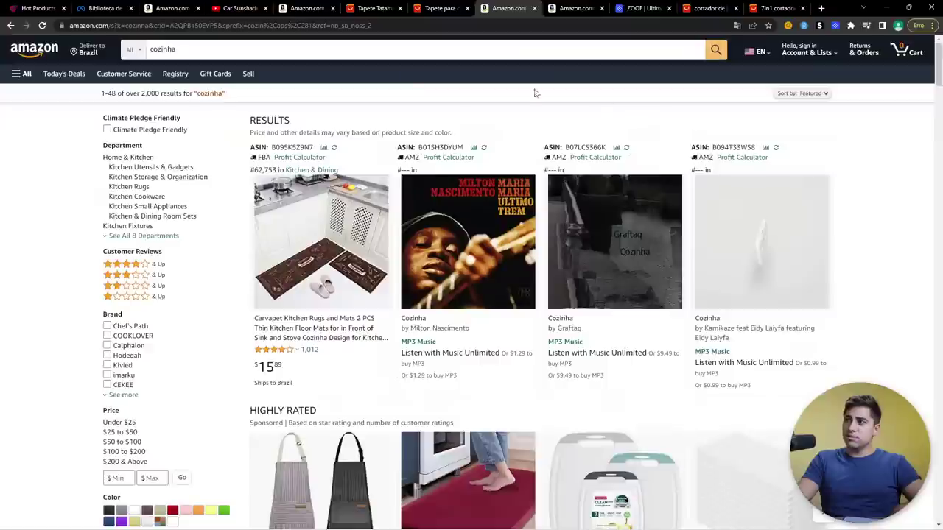
pyautogui.click(325, 50)
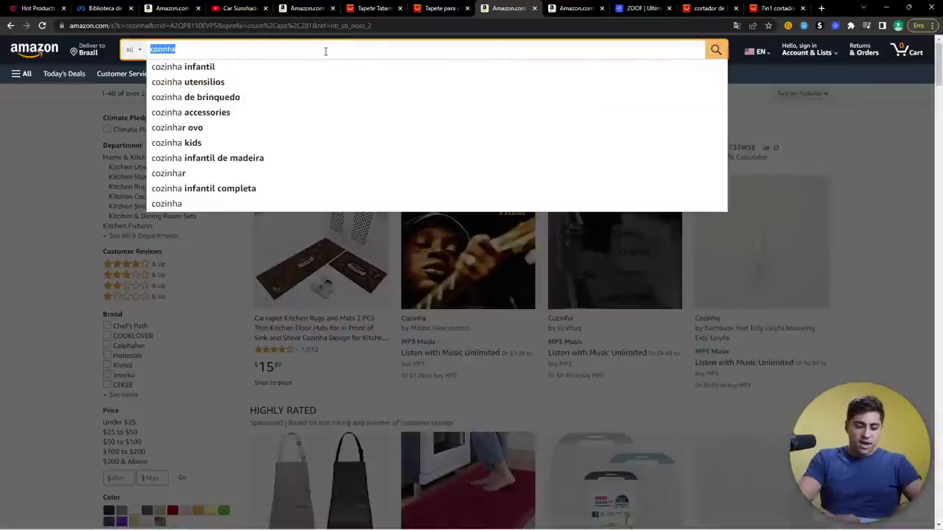
pyautogui.write('kids')
pyautogui.press('Return')
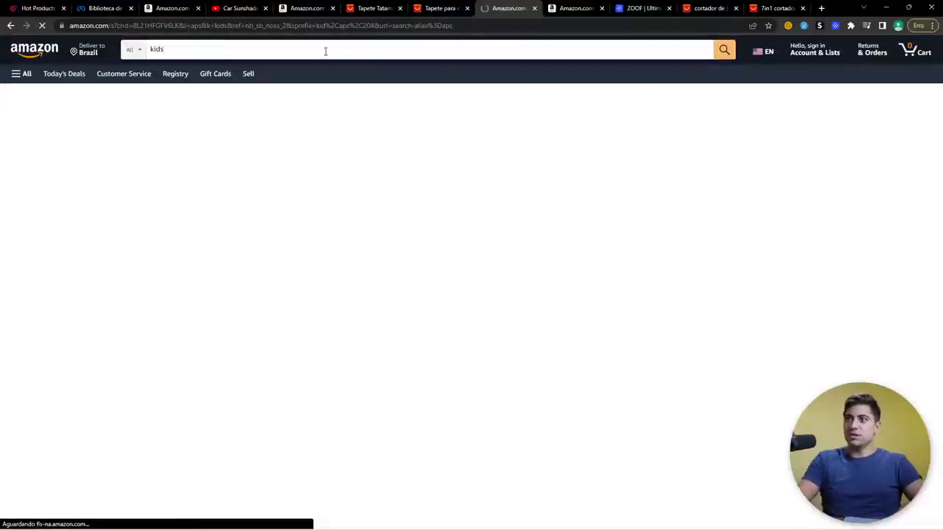
# Step: Run Zoof's Opportunity Analyzer on the "kids" results and sort the products by monthly revenue, highest first
pyautogui.click(835, 25)
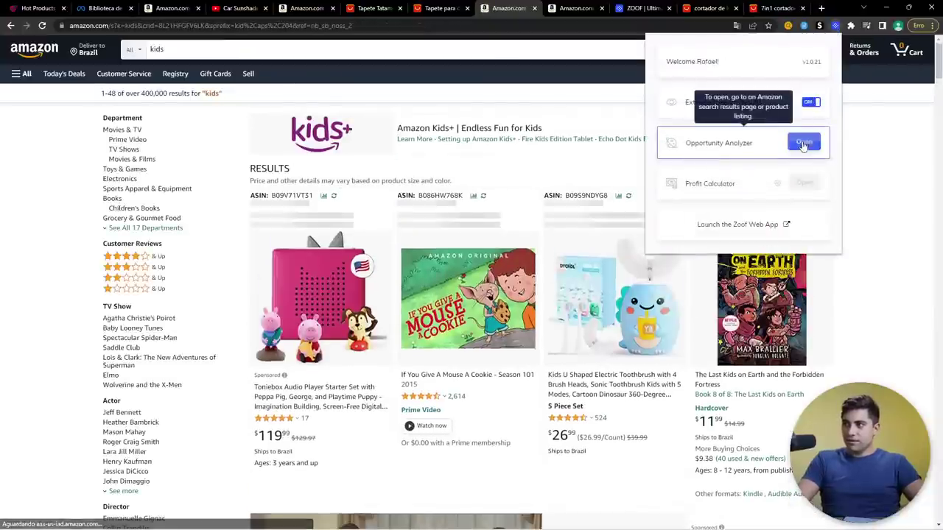
pyautogui.click(805, 141)
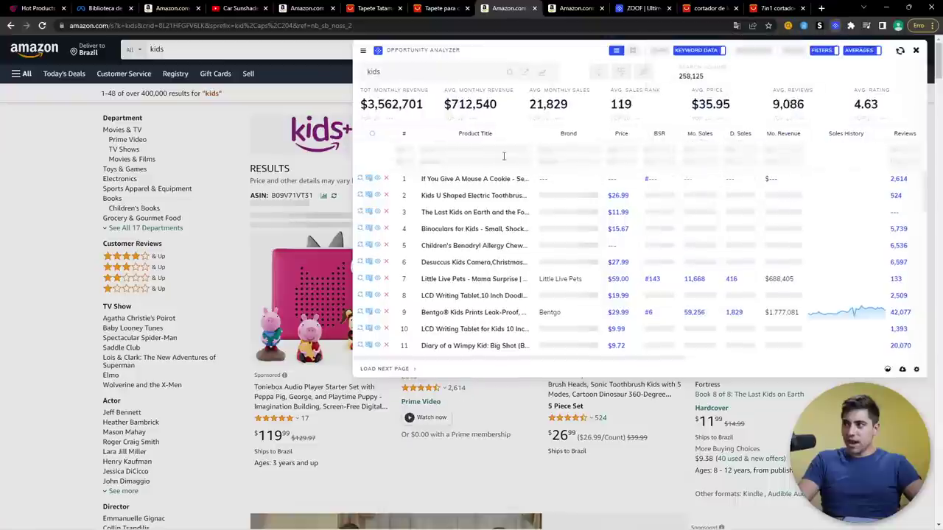
pyautogui.click(789, 138)
pyautogui.click(794, 139)
pyautogui.click(795, 139)
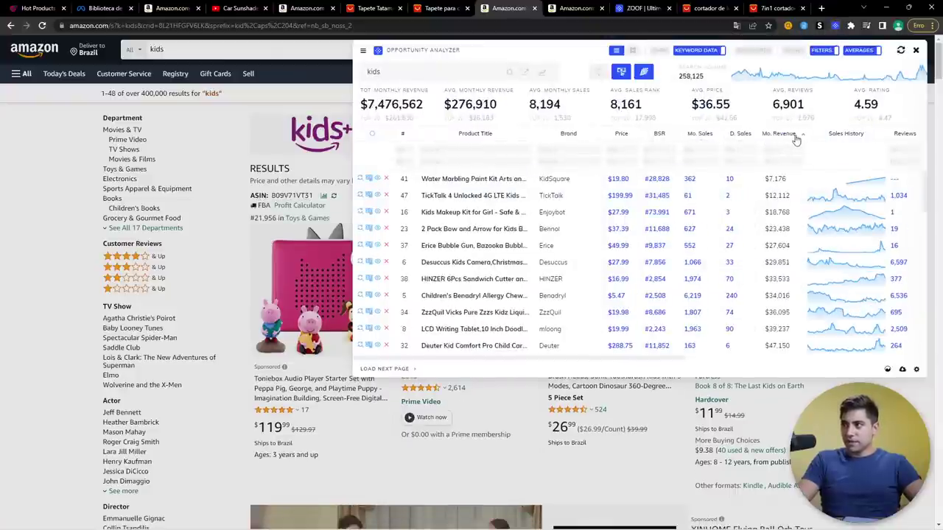
pyautogui.click(795, 140)
# Step: Open the Bentgo Kids Prints lunch box's Amazon page from the analyzer and look through its product images
pyautogui.moveTo(483, 184)
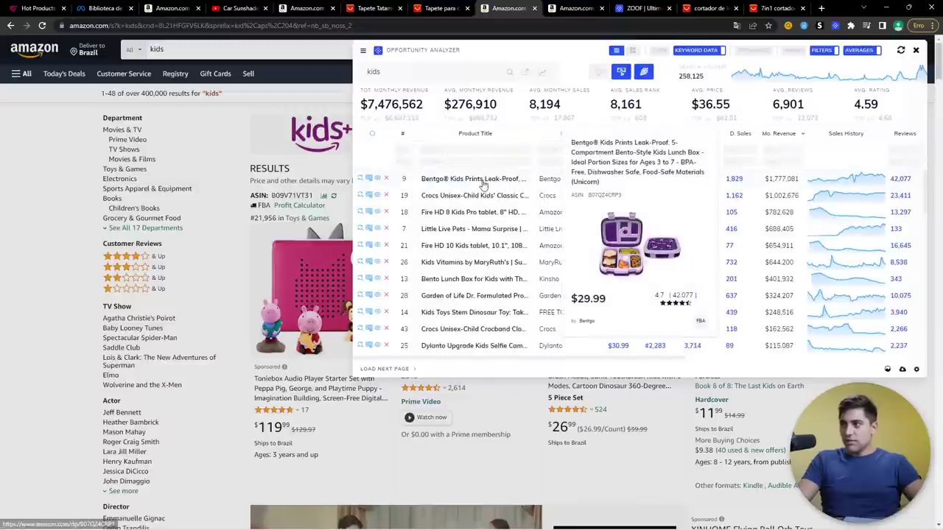
pyautogui.click(475, 184)
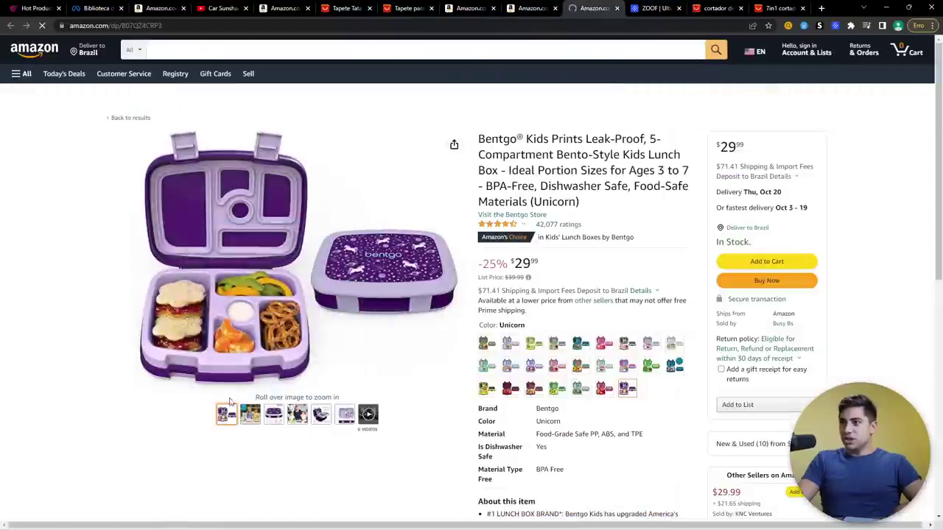
pyautogui.moveTo(250, 414)
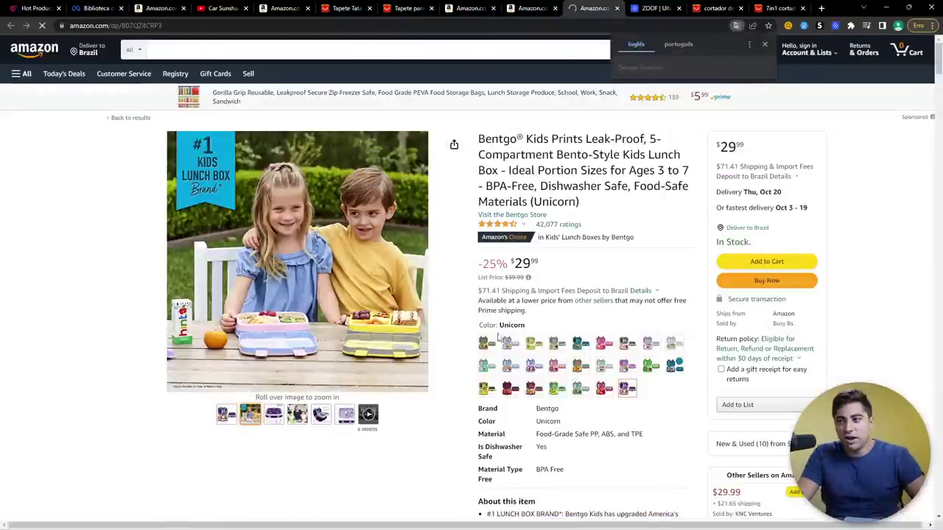
pyautogui.moveTo(343, 414)
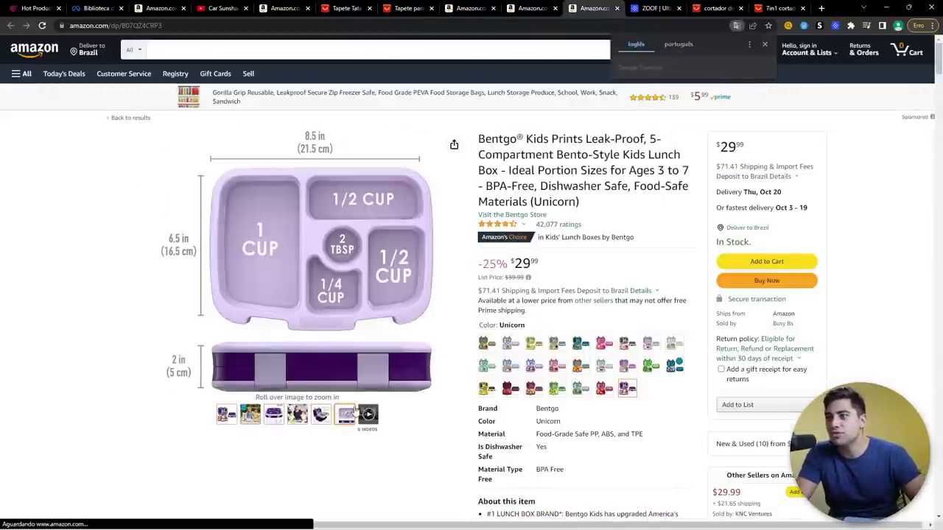
pyautogui.moveTo(299, 426)
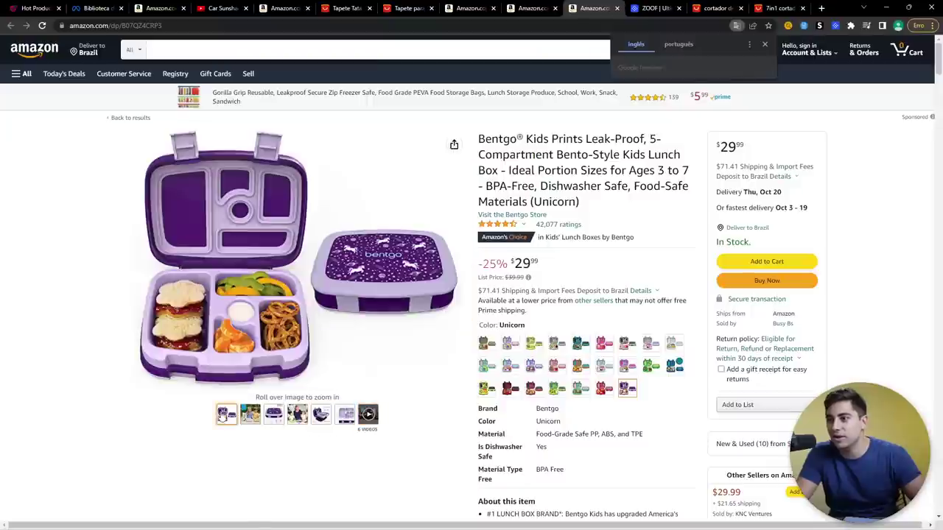
pyautogui.moveTo(200, 329)
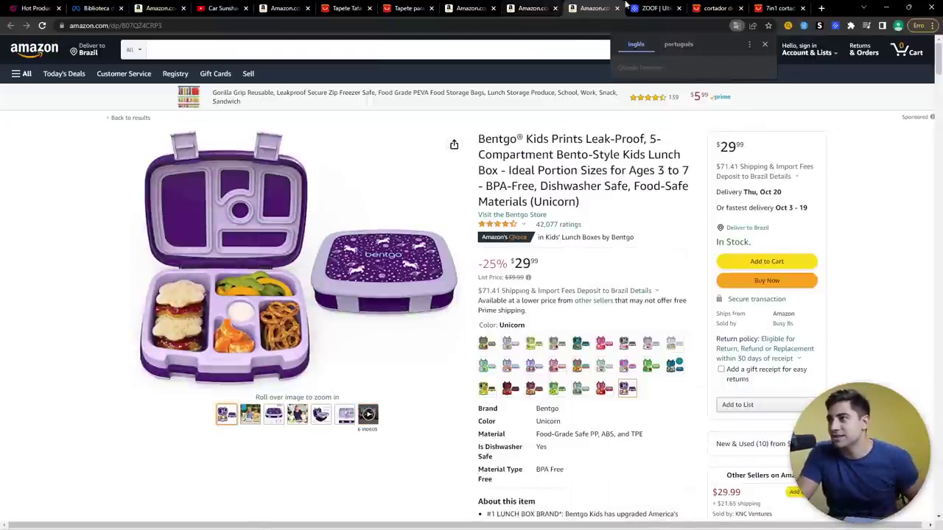
# Step: Review the open Zoof subscription page, the "kids" Opportunity Analyzer list and the Amazon food storage containers page
pyautogui.click(643, 6)
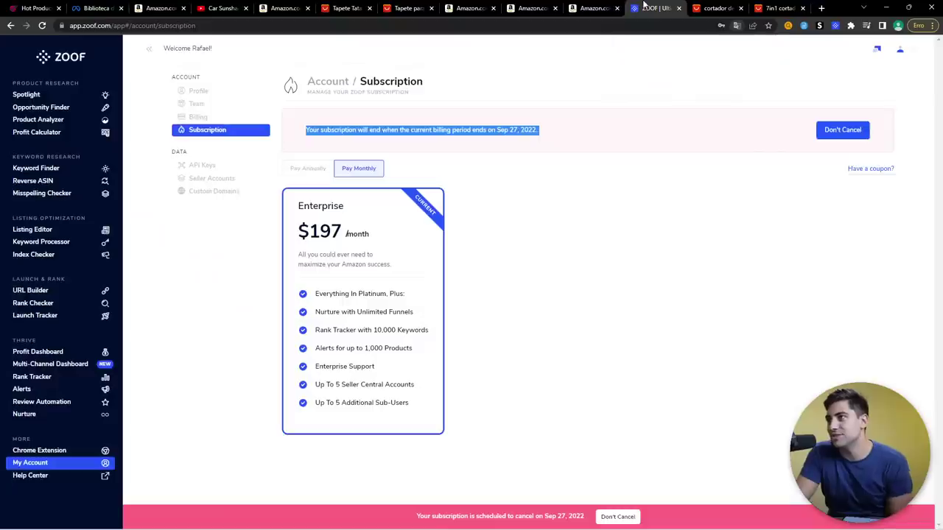
pyautogui.click(594, 8)
pyautogui.click(546, 8)
pyautogui.click(500, 6)
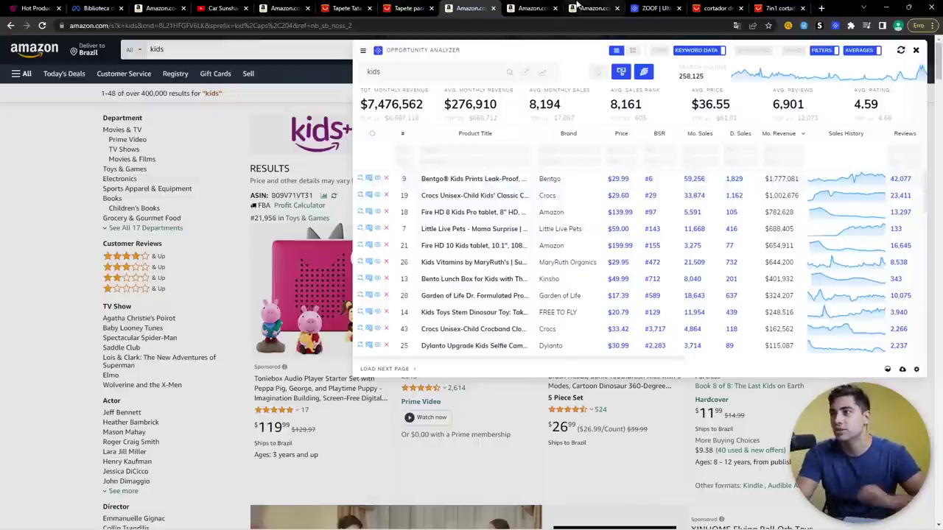
pyautogui.click(545, 8)
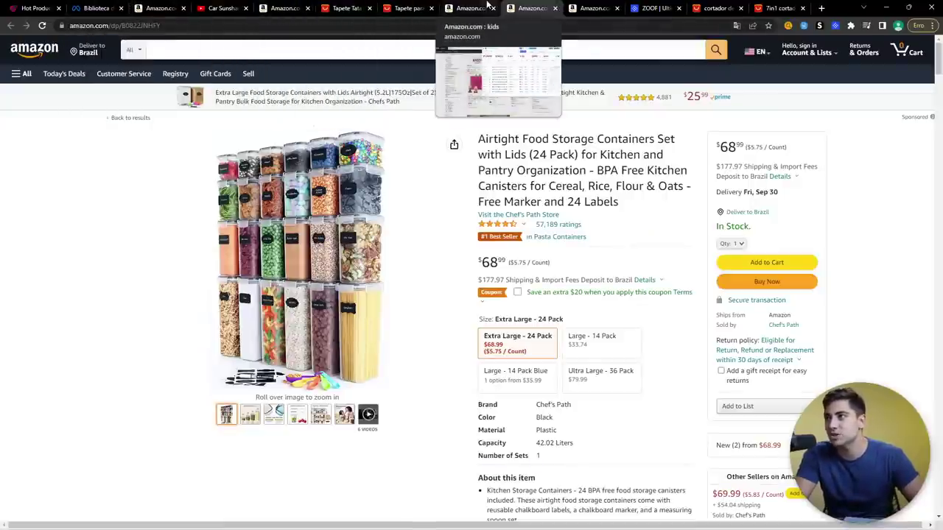
# Step: Switch to Sell The Trend, open the account's subscriptions and cancel the Build Monthly Plan
pyautogui.click(33, 8)
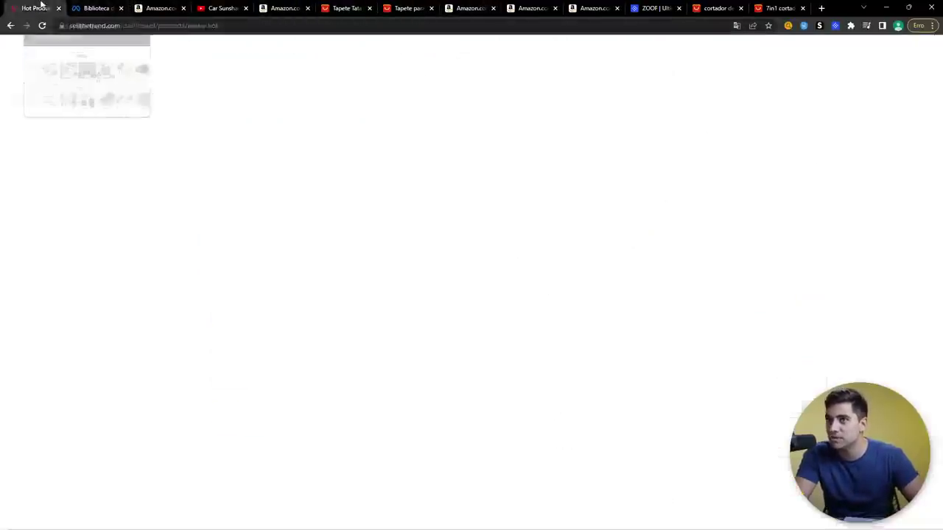
pyautogui.scroll(-1, 74, 481)
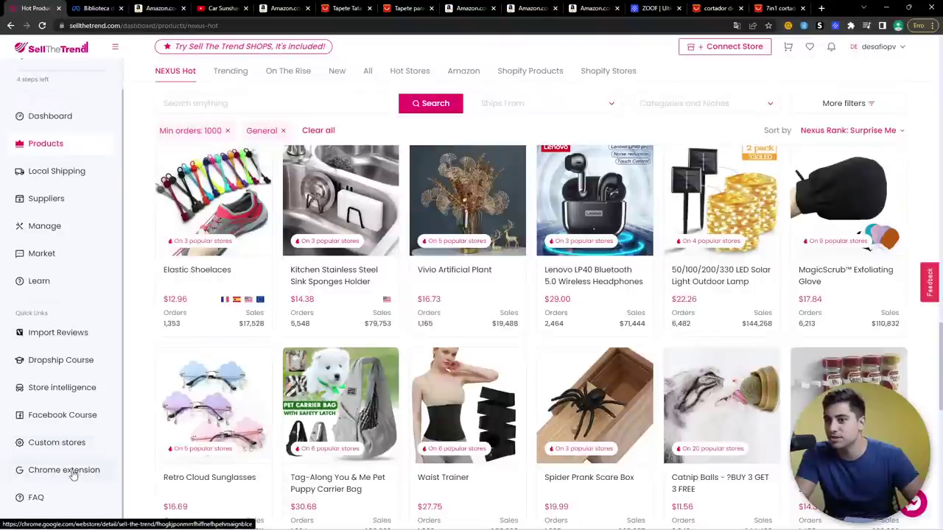
pyautogui.click(865, 54)
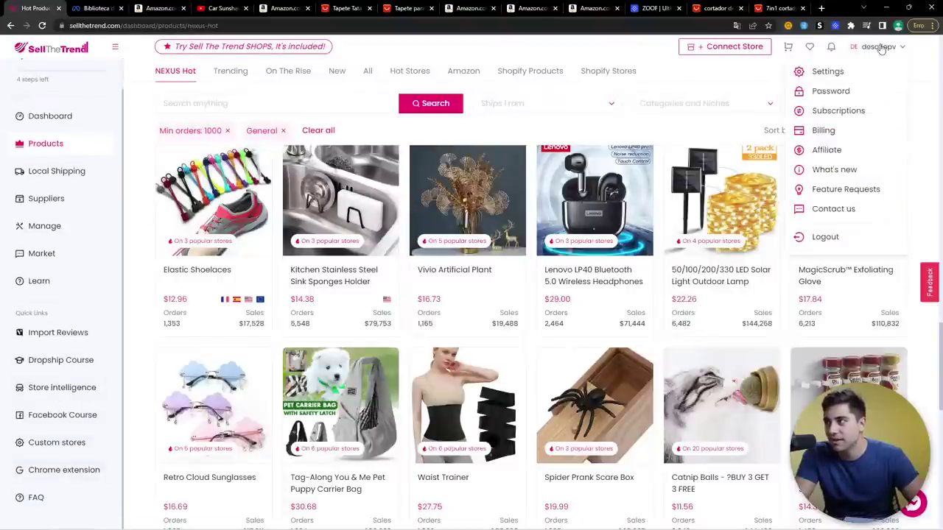
pyautogui.click(827, 116)
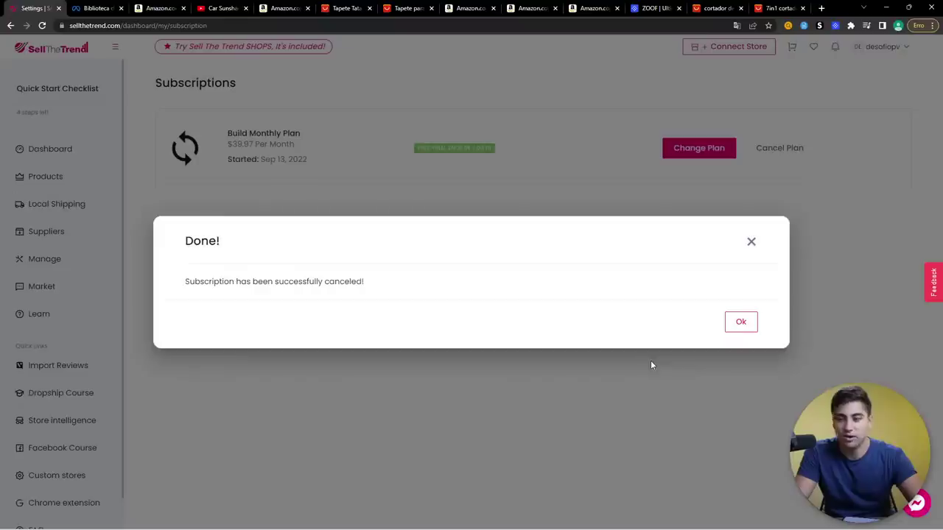
pyautogui.click(744, 328)
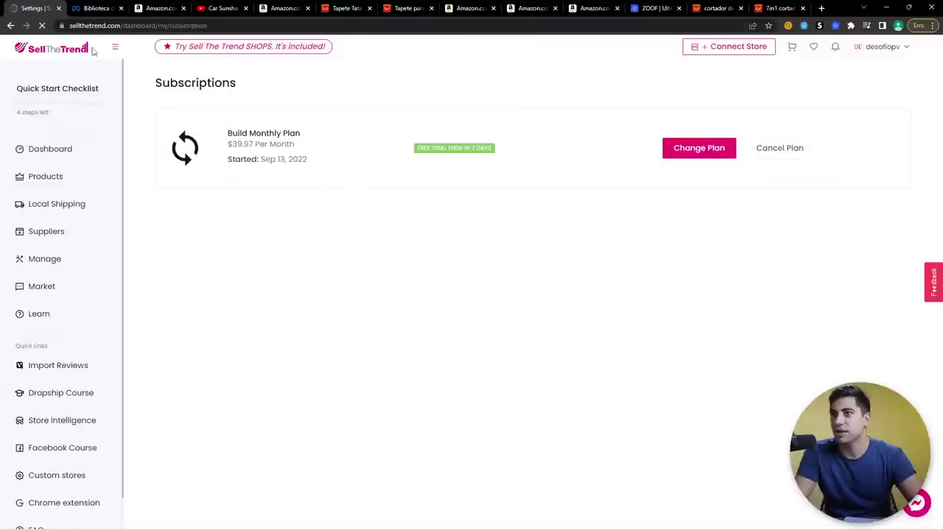
# Step: Check the plan status on the Subscriptions page by highlighting its text, and clear the highlight
pyautogui.moveTo(218, 147); pyautogui.dragTo(650, 179)
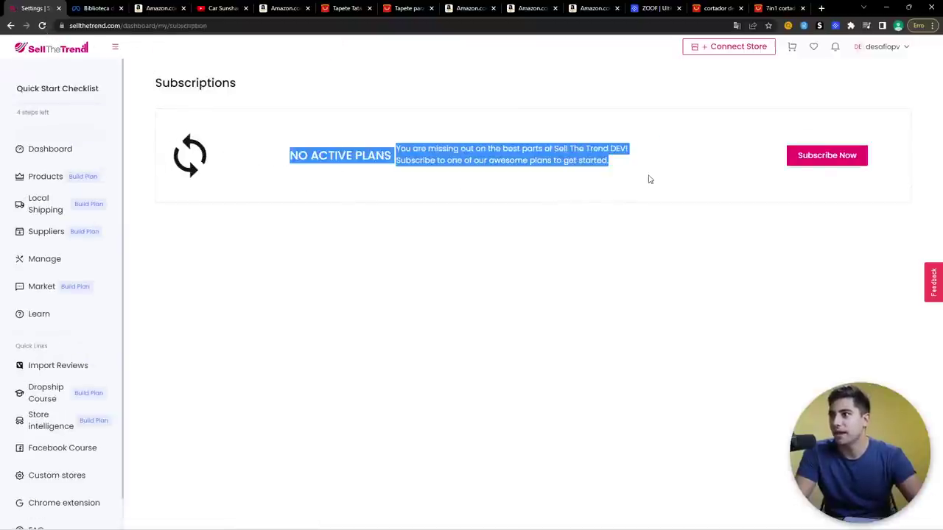
pyautogui.click(650, 179)
pyautogui.moveTo(280, 169); pyautogui.dragTo(404, 175)
pyautogui.click(404, 174)
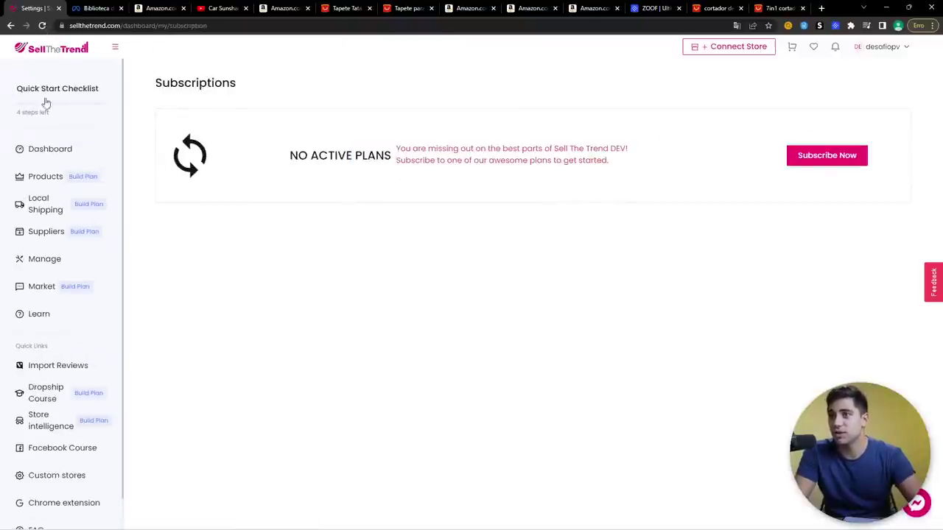
# Step: Check access to the dashboard and the Nexus Hot products page, and dismiss the NEXUS Product Explorer upgrade offer
pyautogui.click(50, 154)
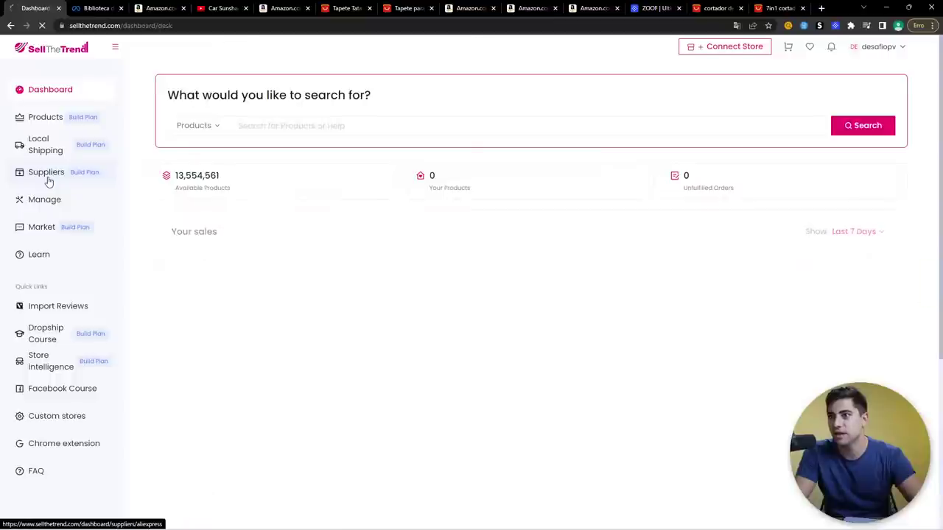
pyautogui.click(47, 179)
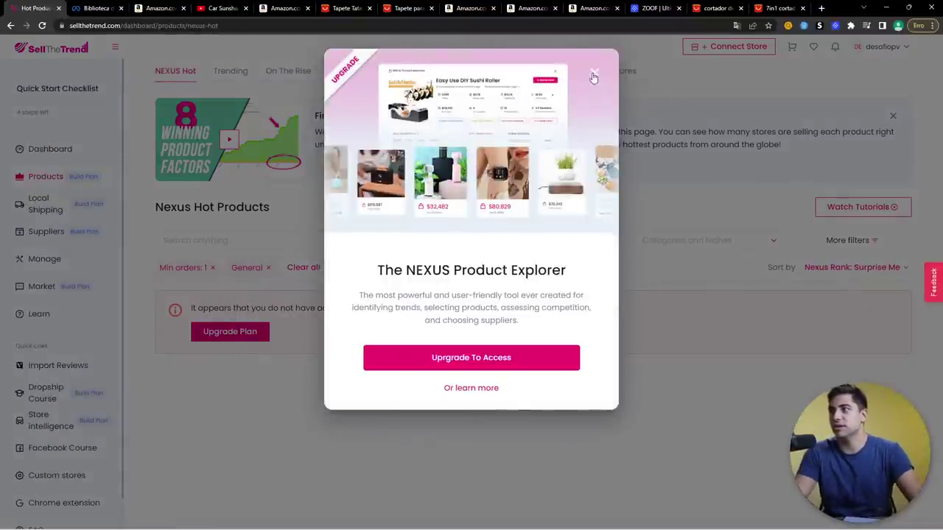
pyautogui.click(593, 76)
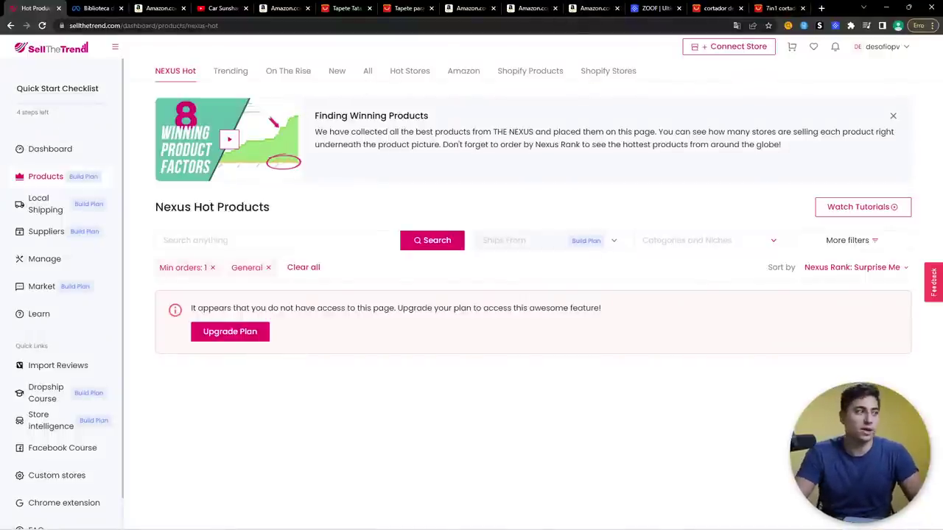